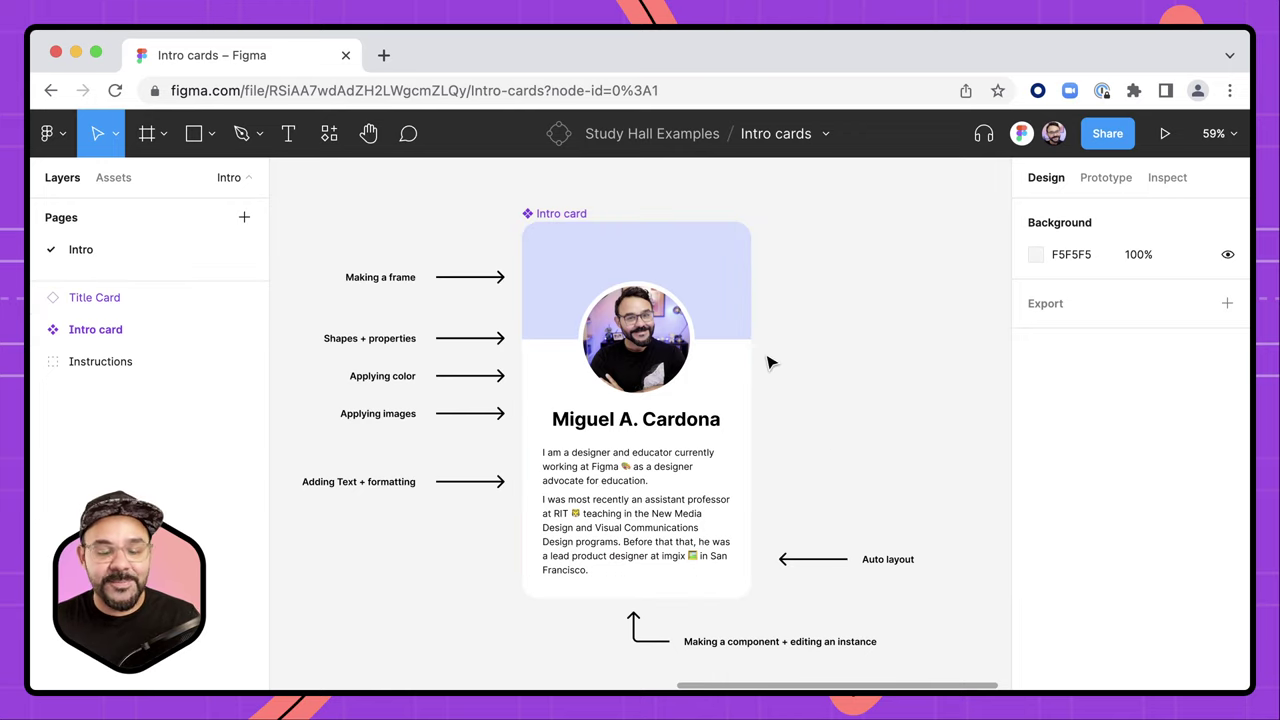
- Draw a new empty 670 × 659 frame on the blank canvas area
scroll(772, 403, up, 5)
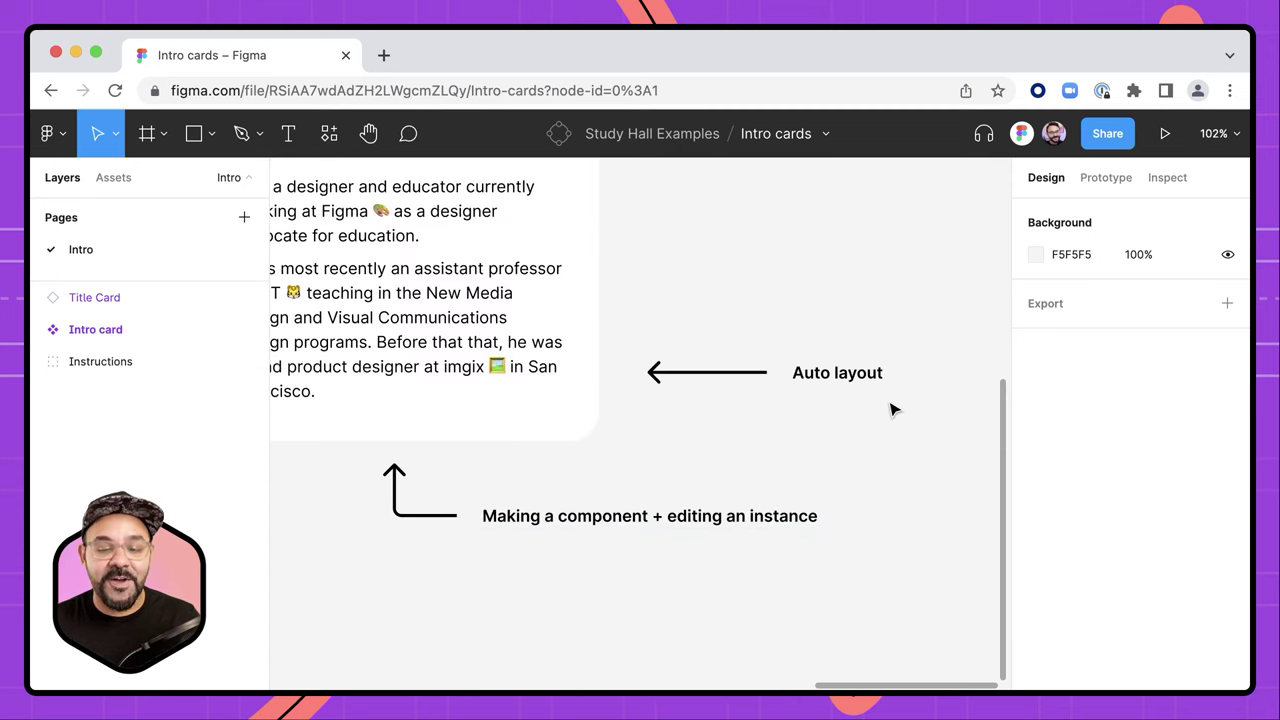
scroll(585, 590, down, 10)
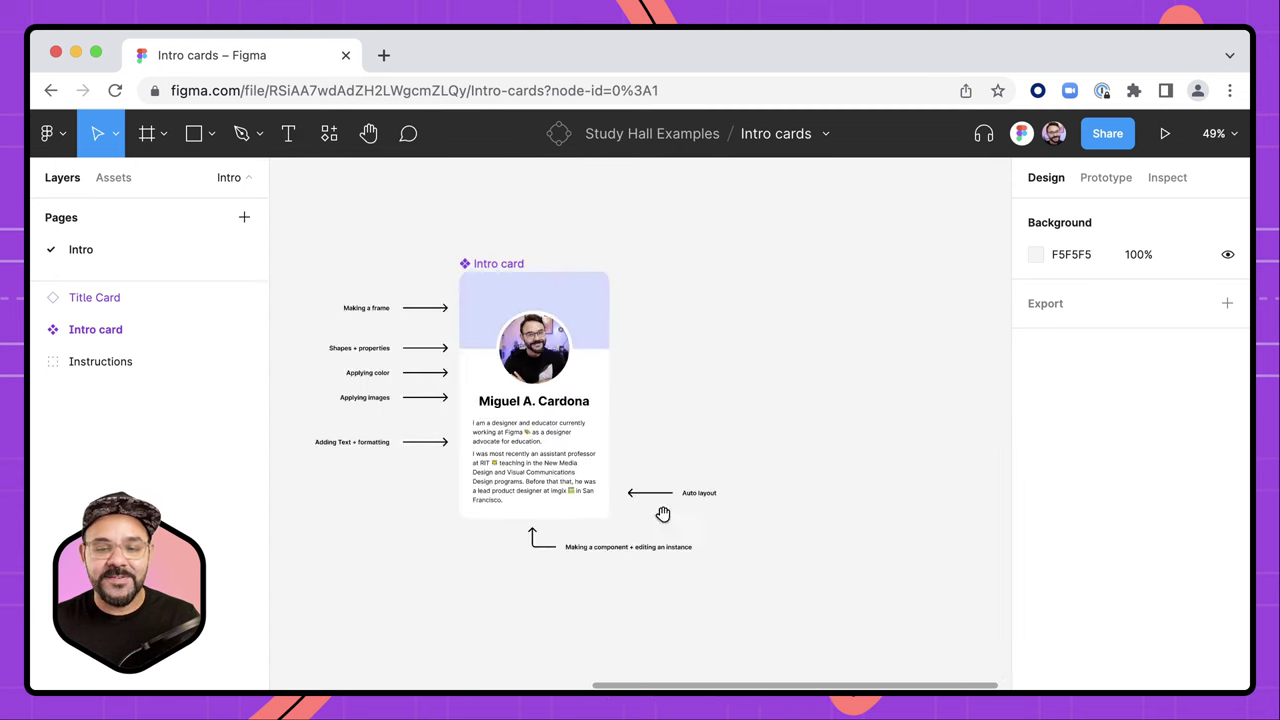
scroll(824, 406, right, 5)
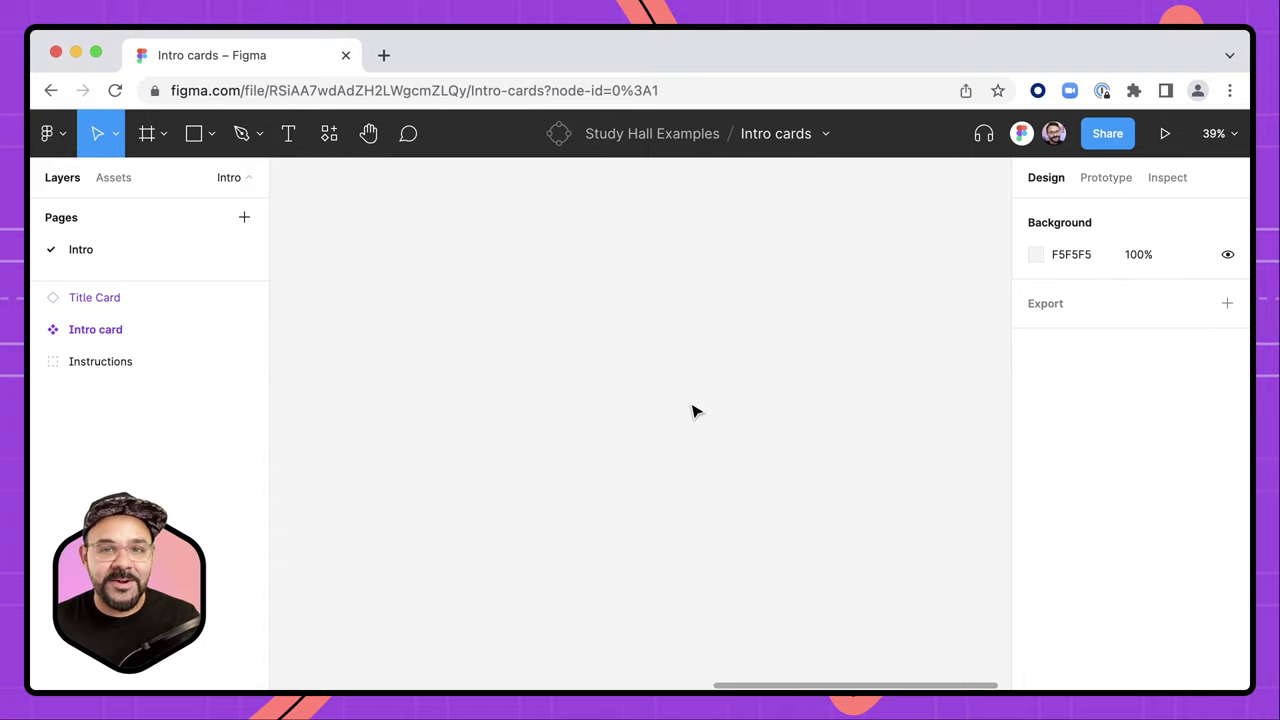
scroll(557, 454, left, 5)
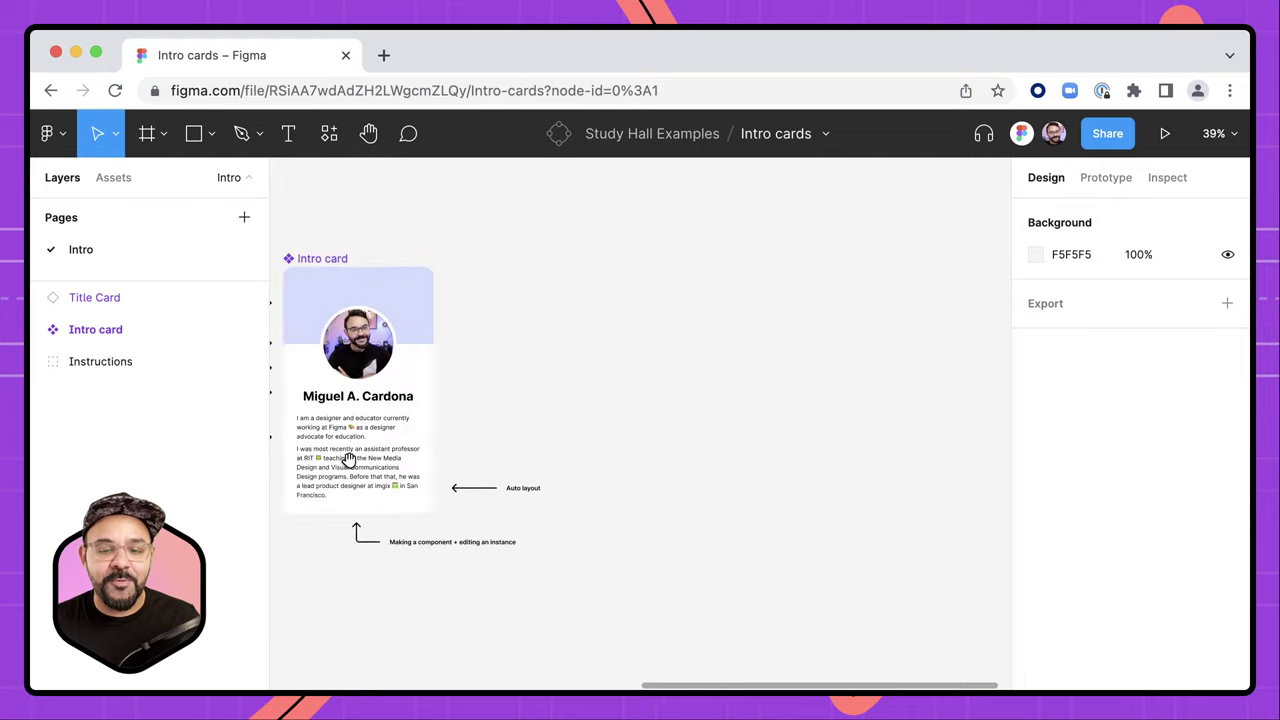
scroll(469, 423, right, 5)
scroll(763, 417, left, 5)
scroll(586, 400, right, 5)
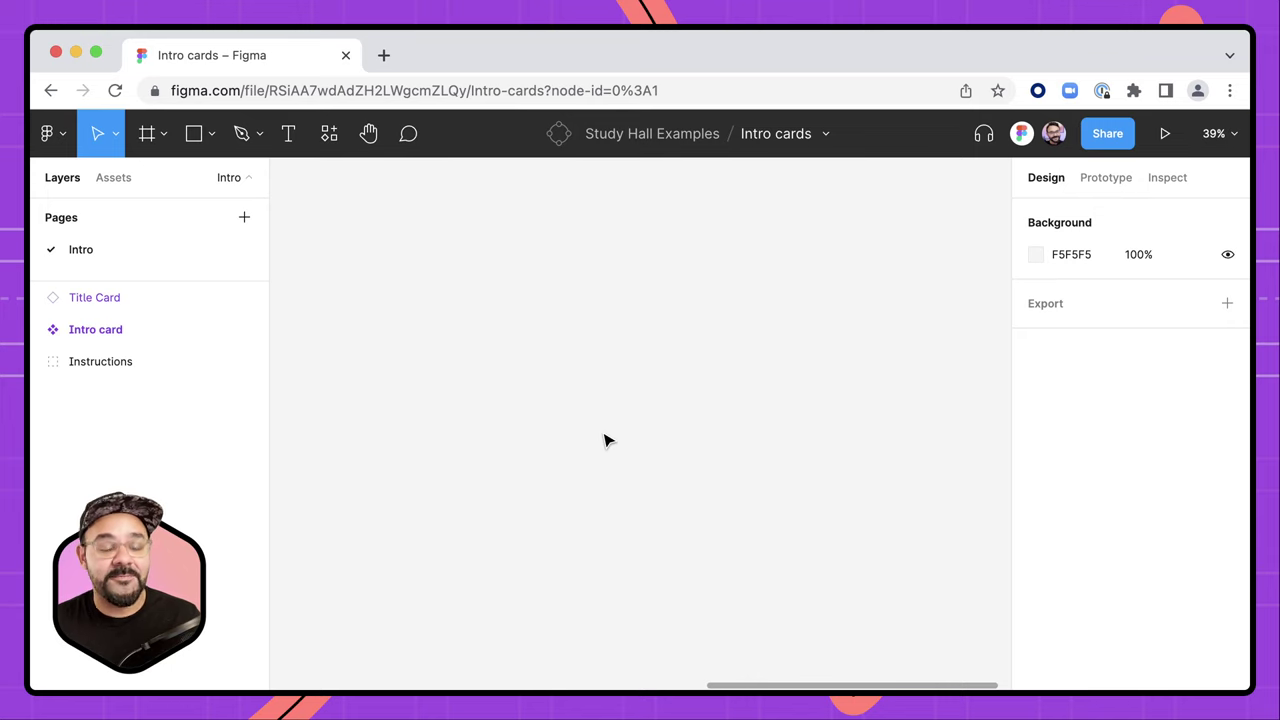
click(150, 136)
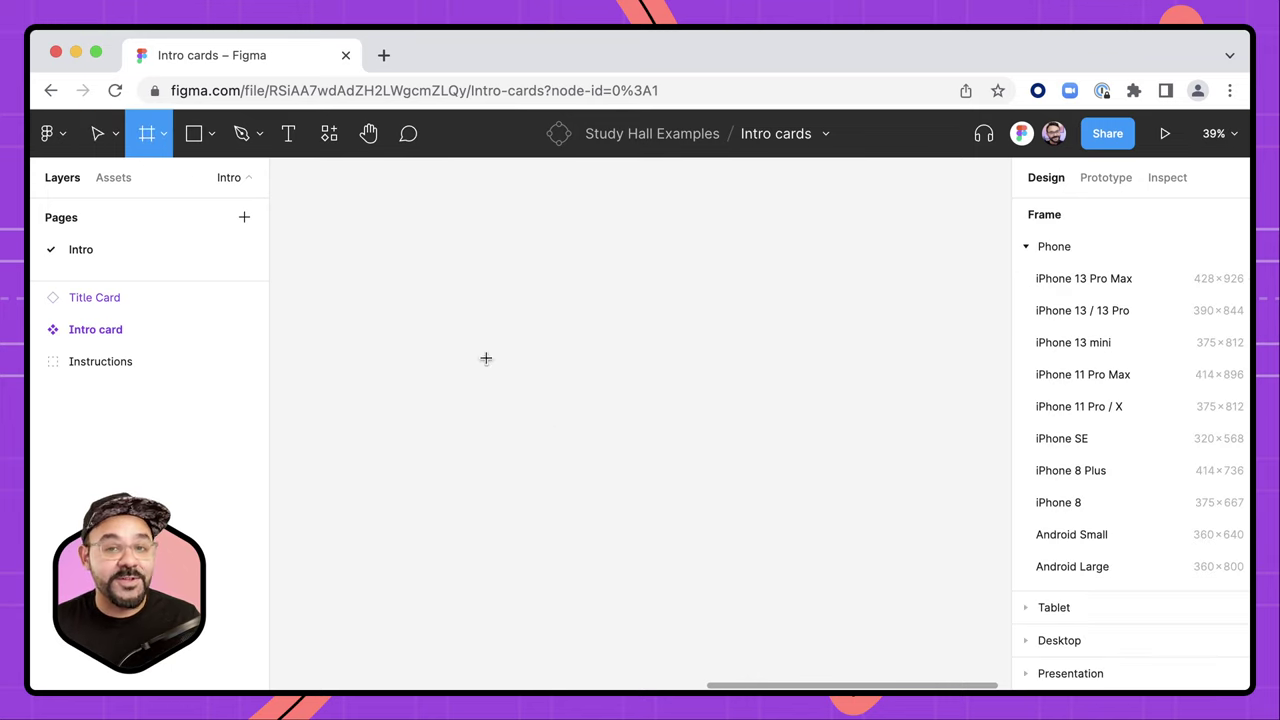
drag(417, 262, 675, 517)
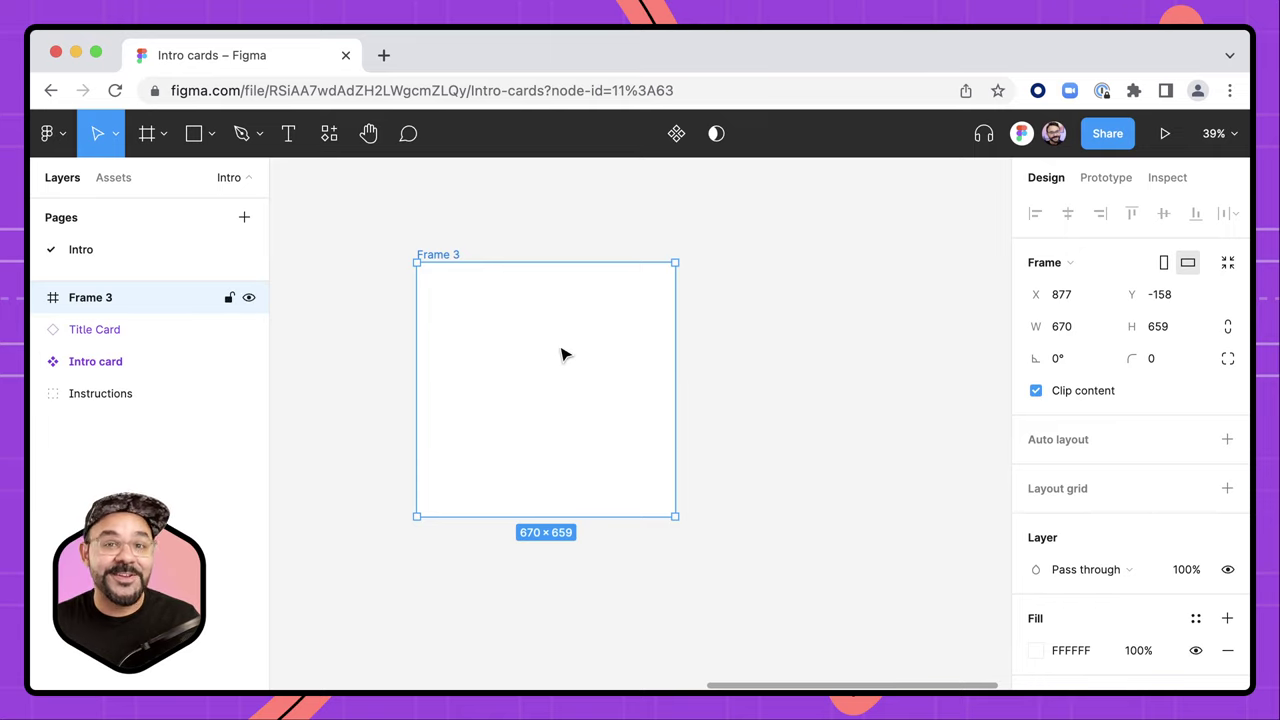
- Resize the new frame to the iPhone 13 / 13 Pro preset, 390 × 844
click(1057, 266)
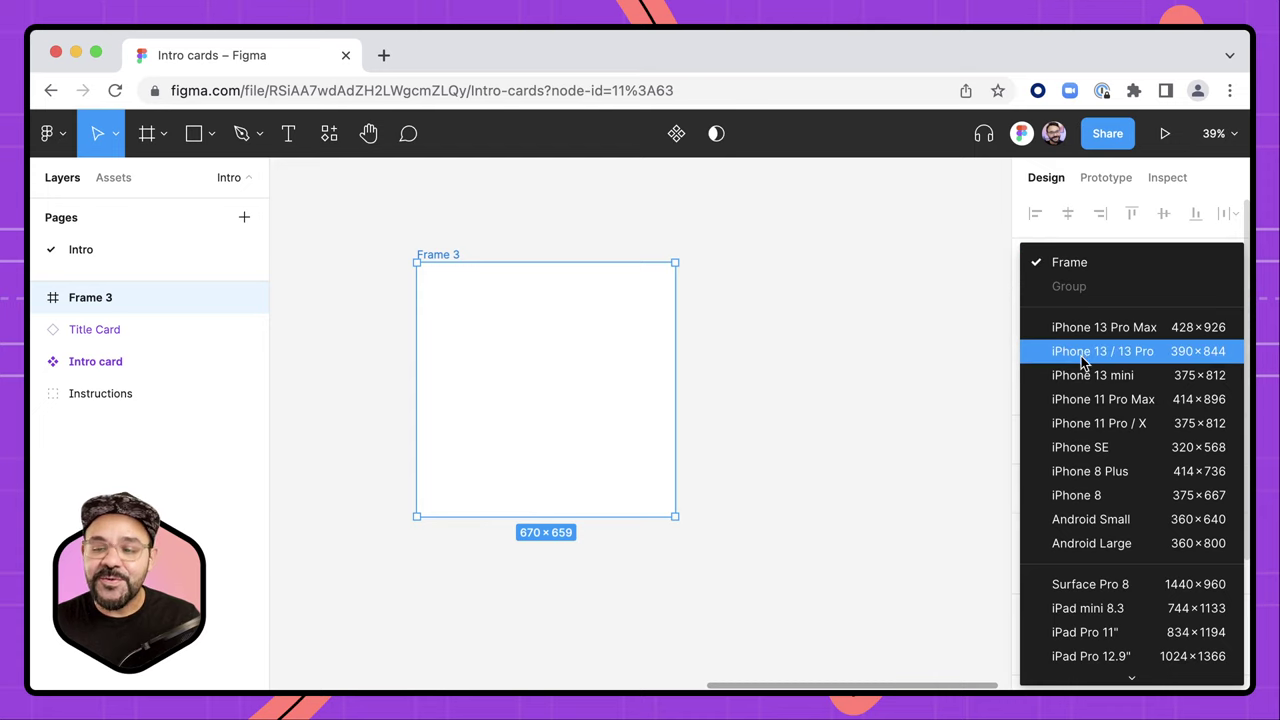
click(1110, 356)
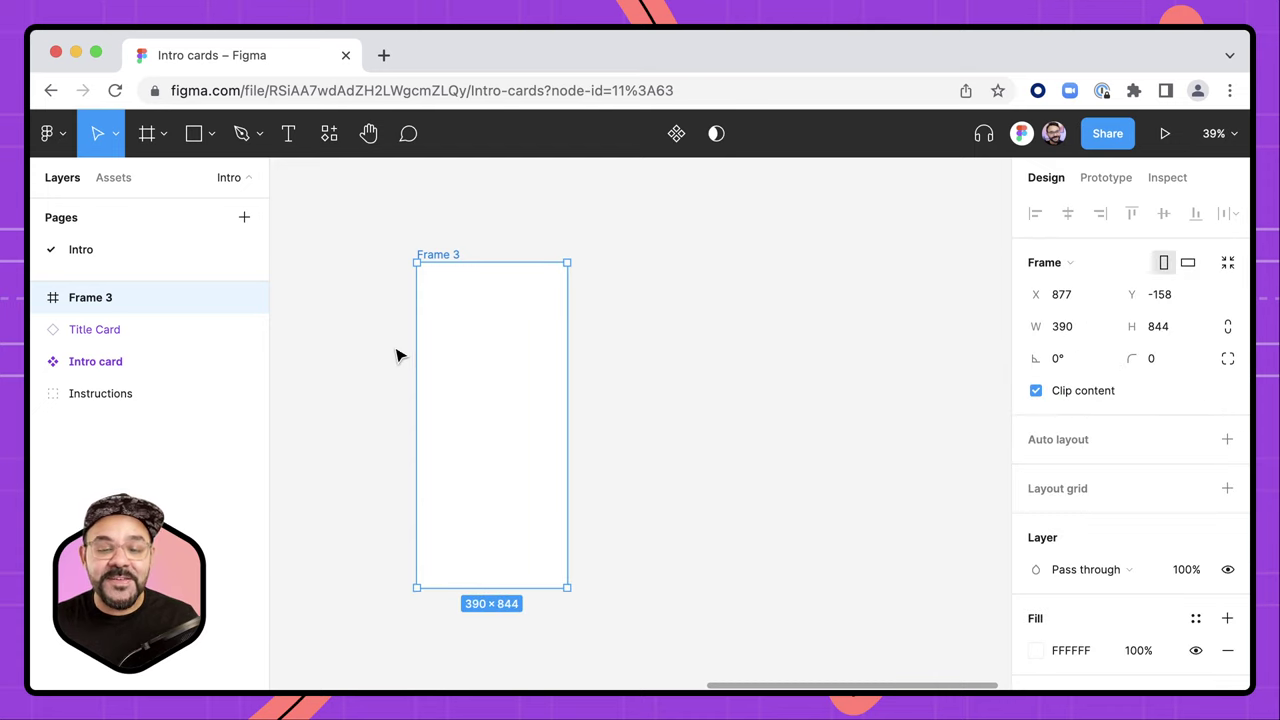
scroll(396, 350, up, 3)
drag(414, 349, 523, 329)
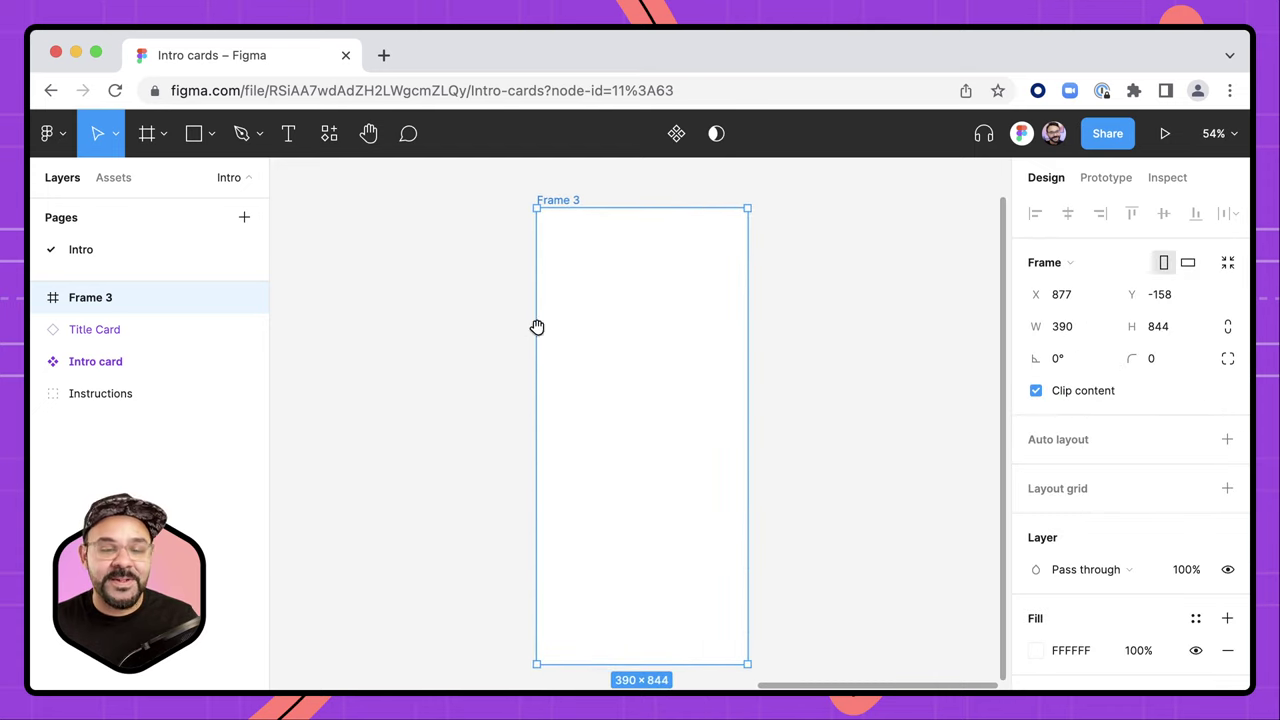
scroll(547, 326, right, 2)
scroll(557, 323, right, 1)
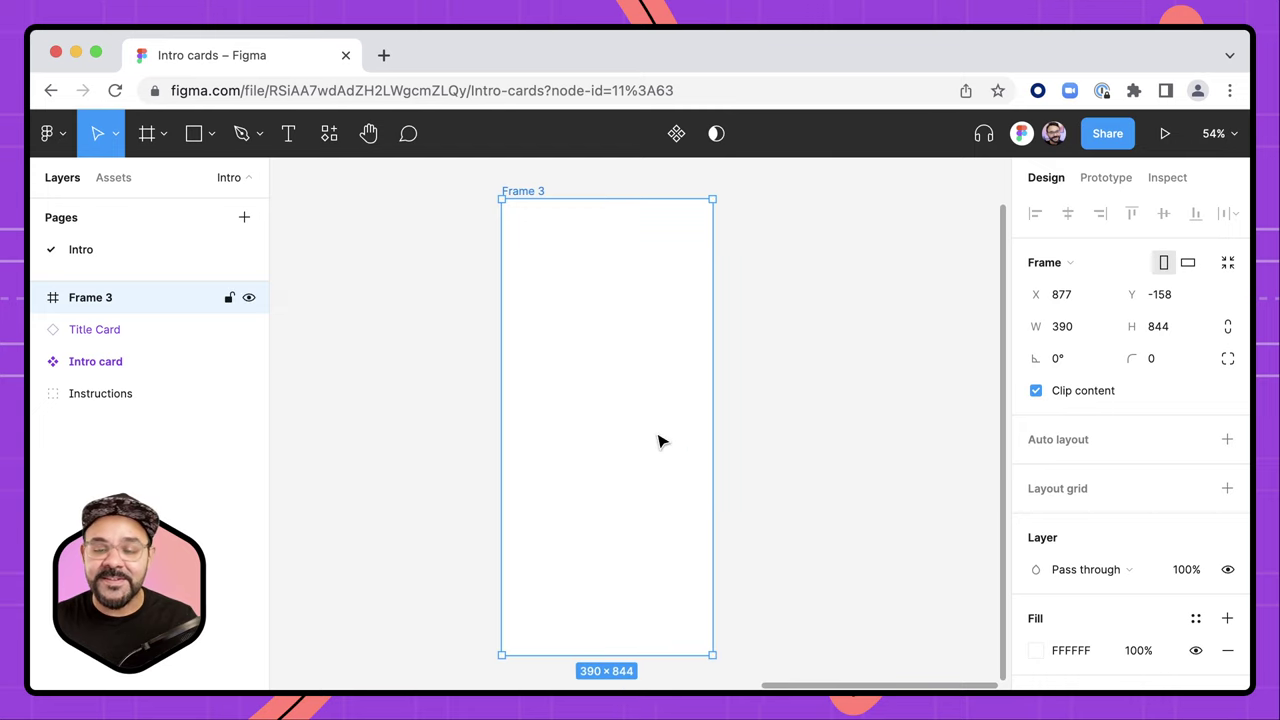
click(1058, 262)
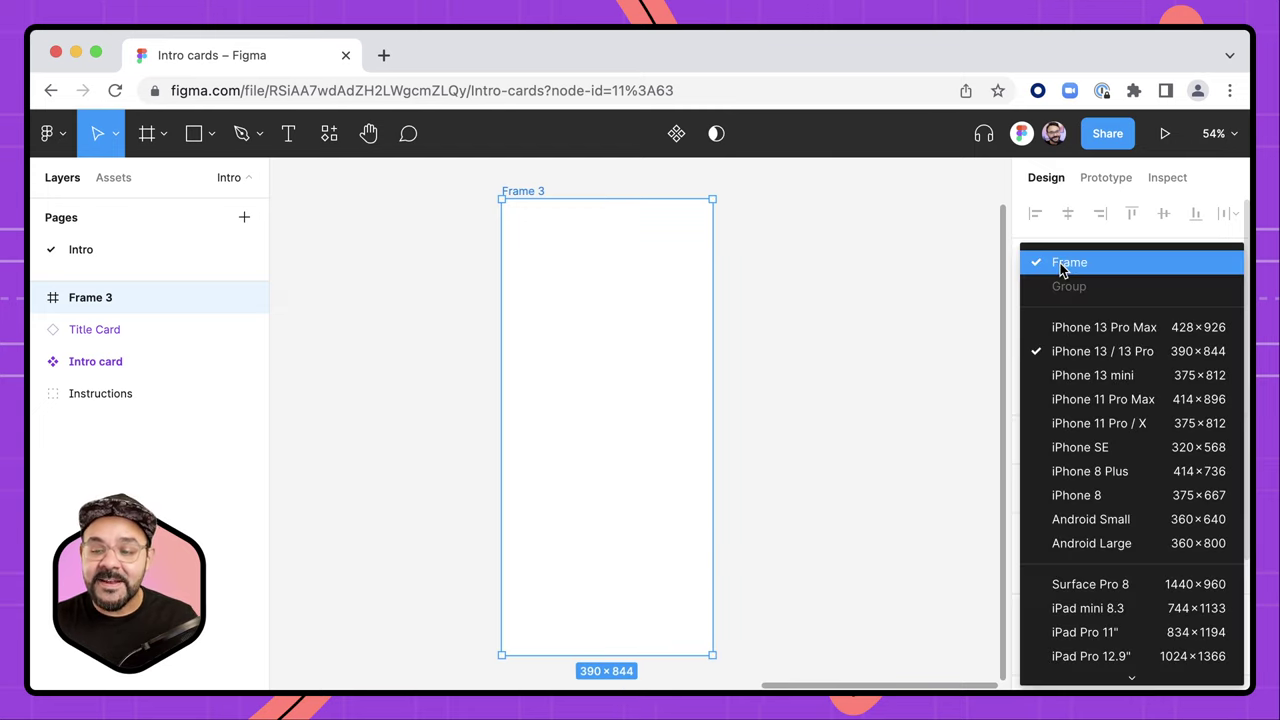
scroll(1110, 500, down, 4)
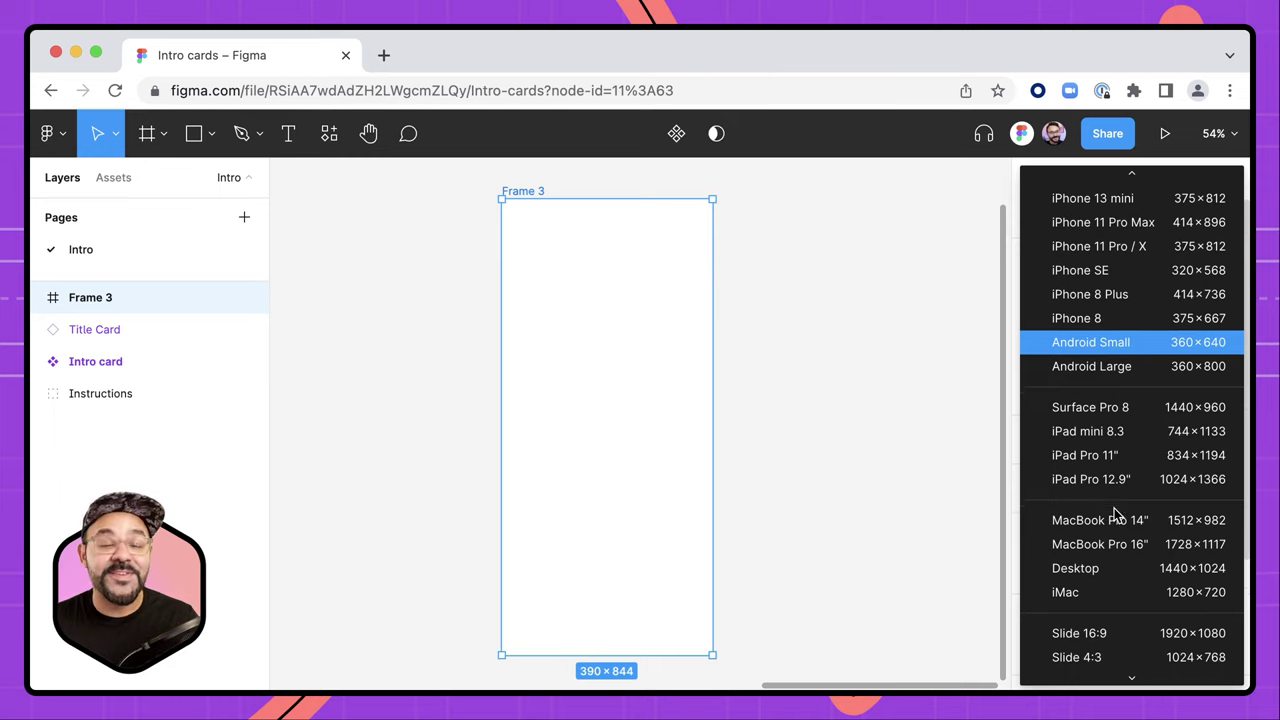
scroll(1117, 514, down, 5)
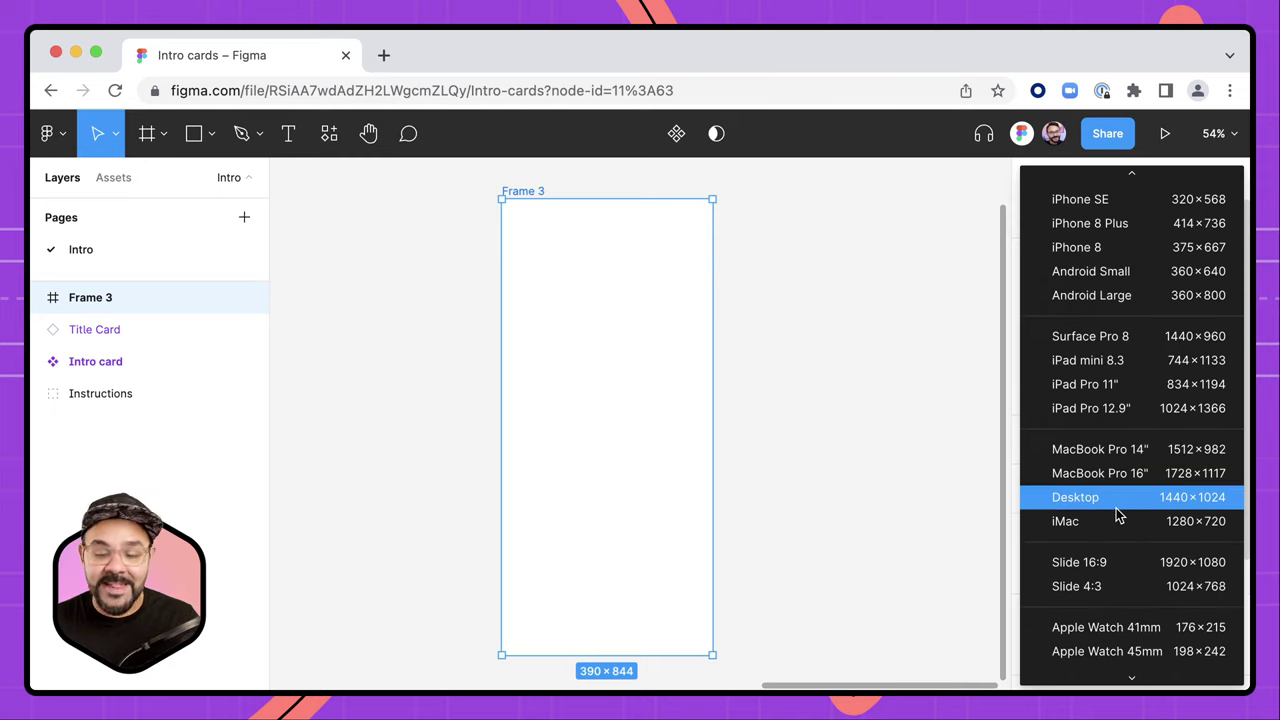
scroll(1117, 514, down, 4)
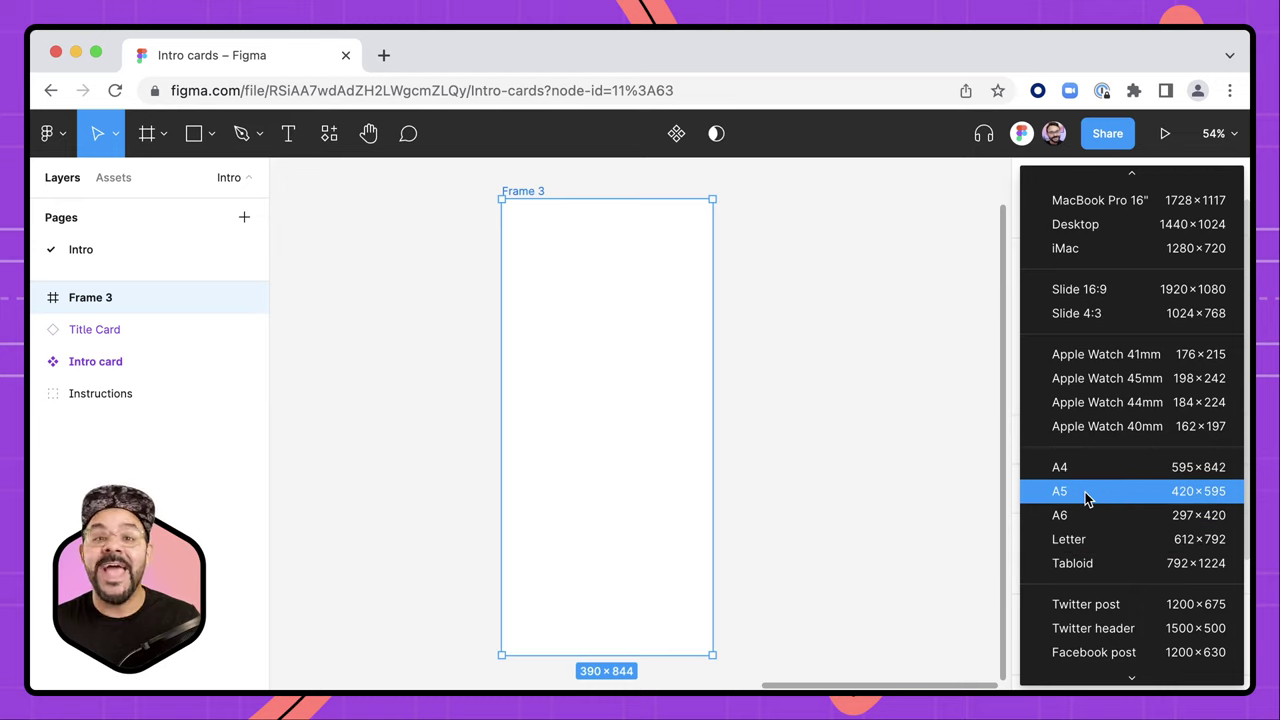
scroll(1088, 523, up, 10)
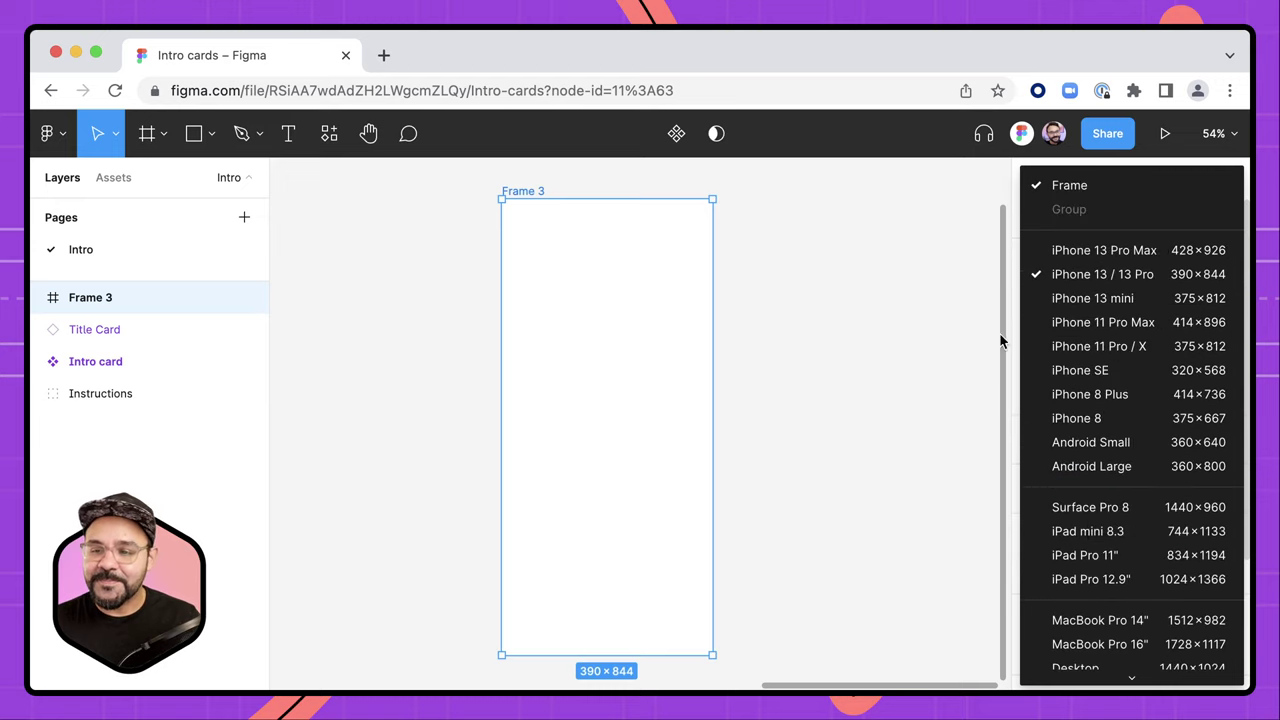
click(852, 241)
click(853, 259)
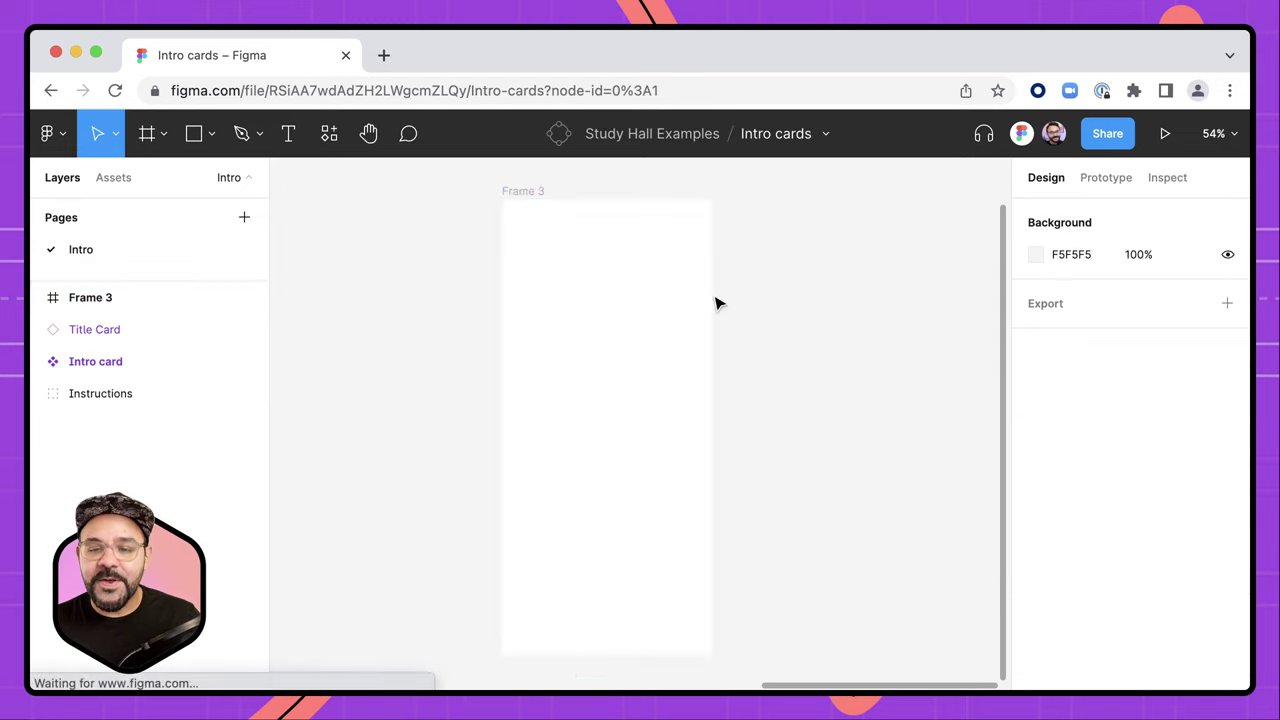
- Rename the frame to 'Card'
double_click(520, 192)
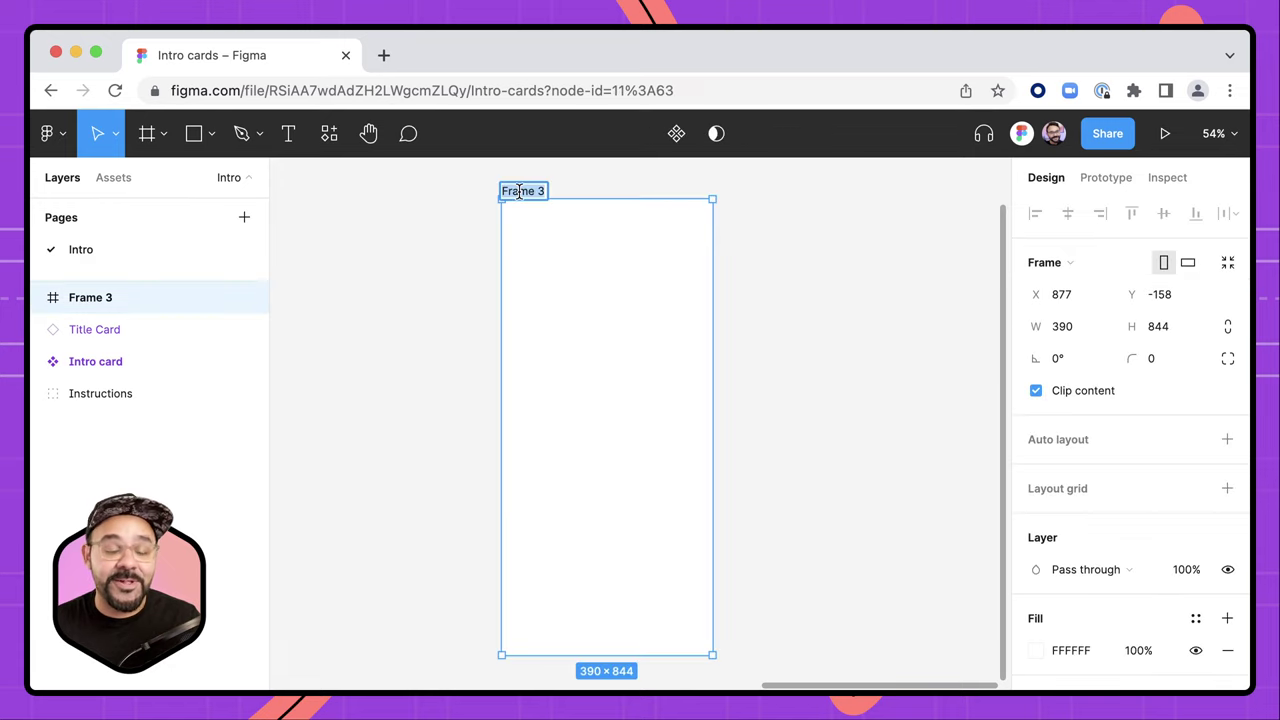
text(C)
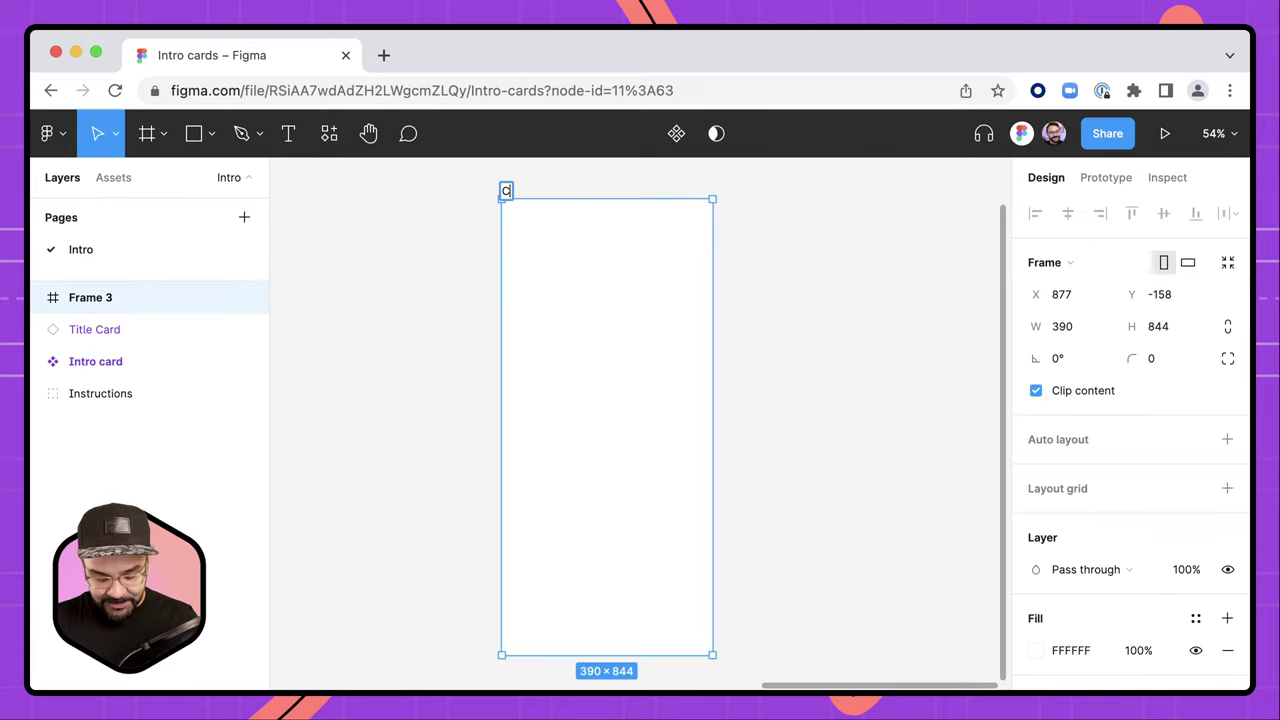
text(ard)
key(Return)
click(466, 303)
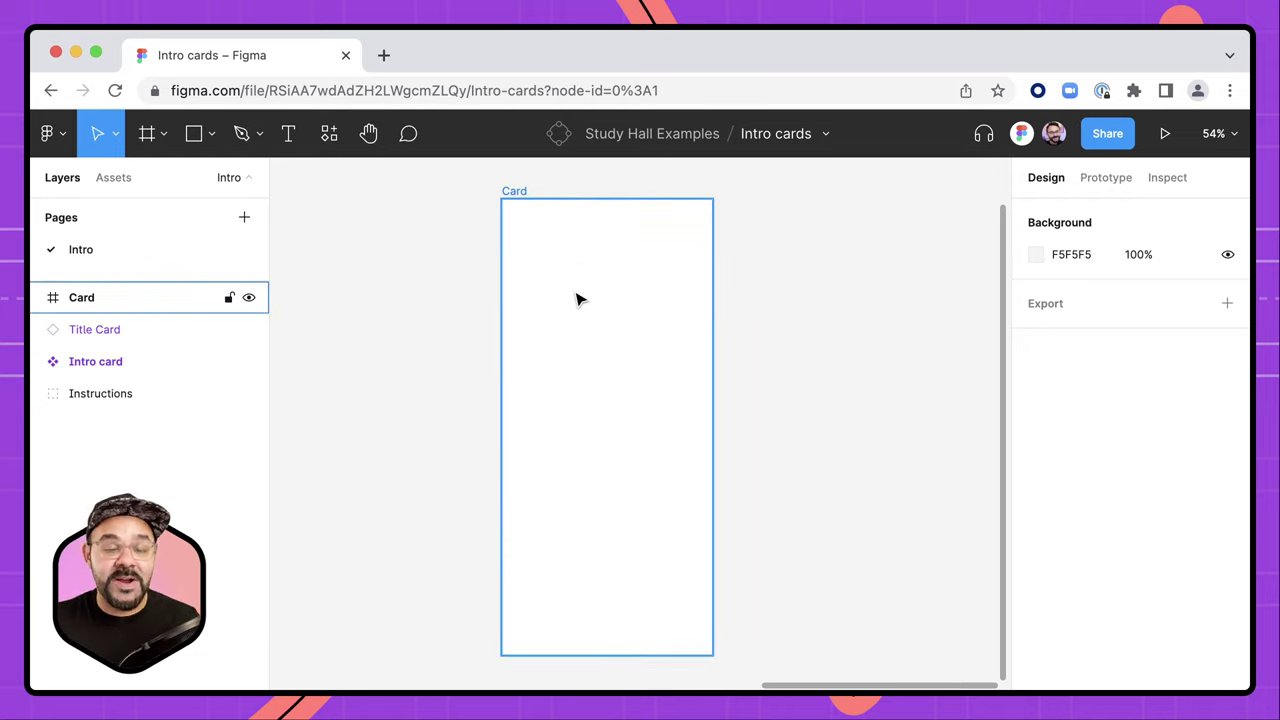
- Draw a rectangle about 390 × 193 at the Card's top-left corner
click(196, 143)
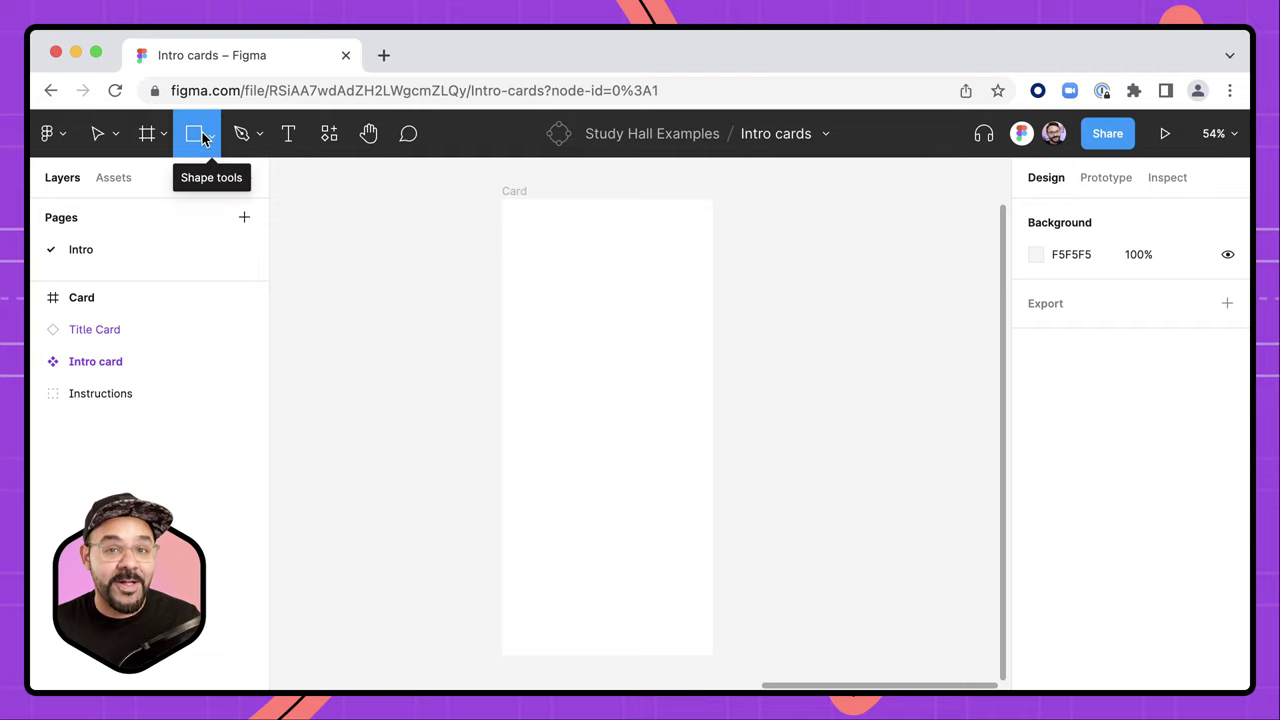
click(211, 139)
click(215, 143)
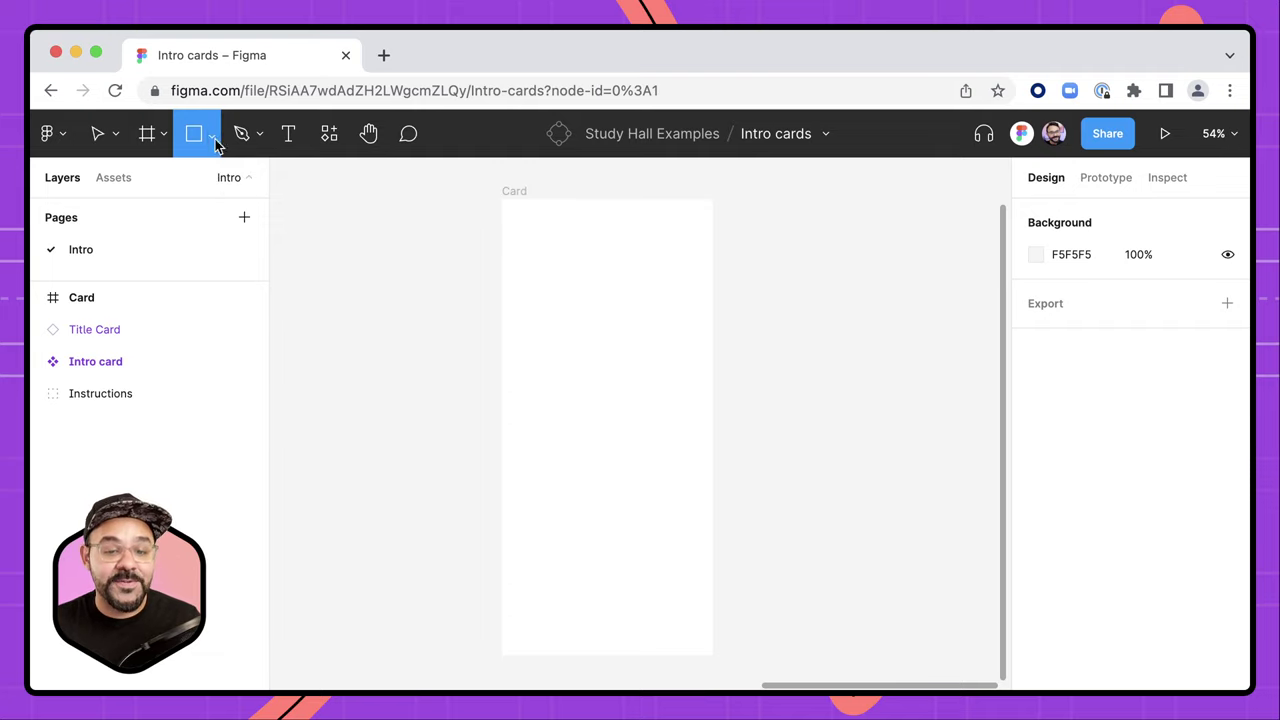
mouse_move(493, 190)
mouse_down()
mouse_move(568, 277)
mouse_move(754, 340)
mouse_up()
mouse_move(639, 266)
mouse_down()
mouse_move(654, 323)
mouse_move(642, 274)
mouse_up()
drag(766, 283, 711, 286)
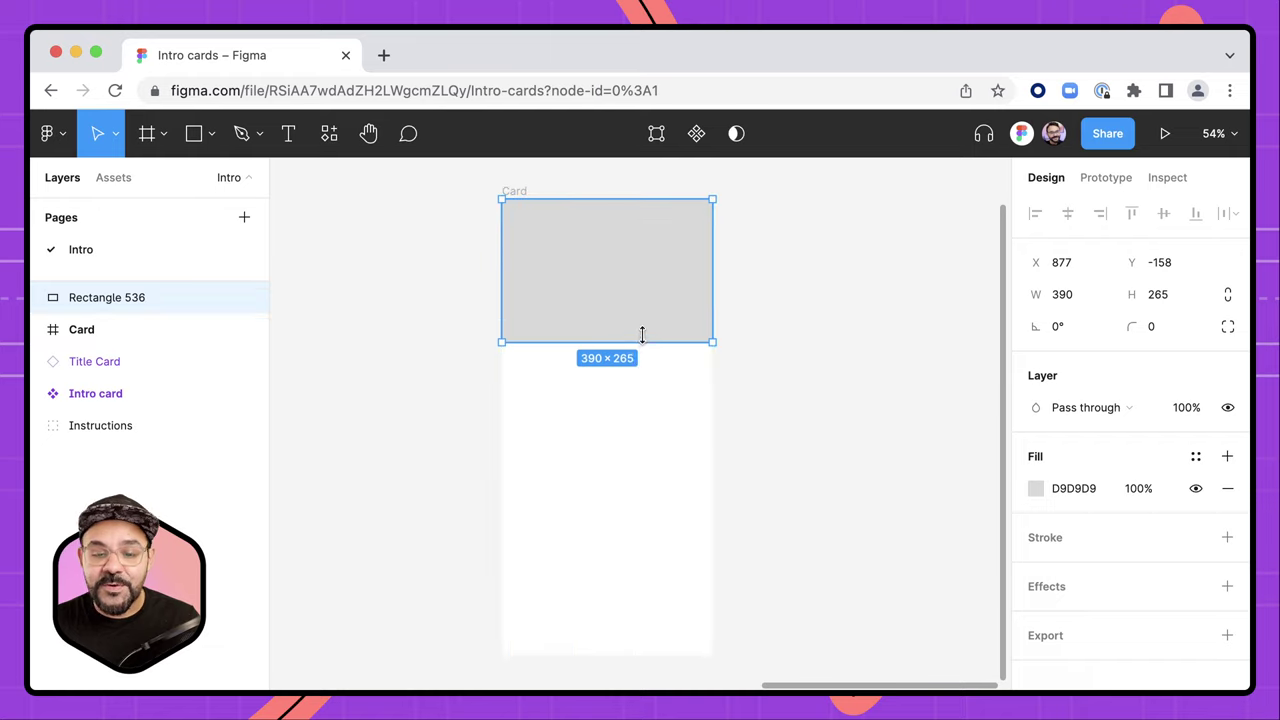
drag(640, 340, 640, 302)
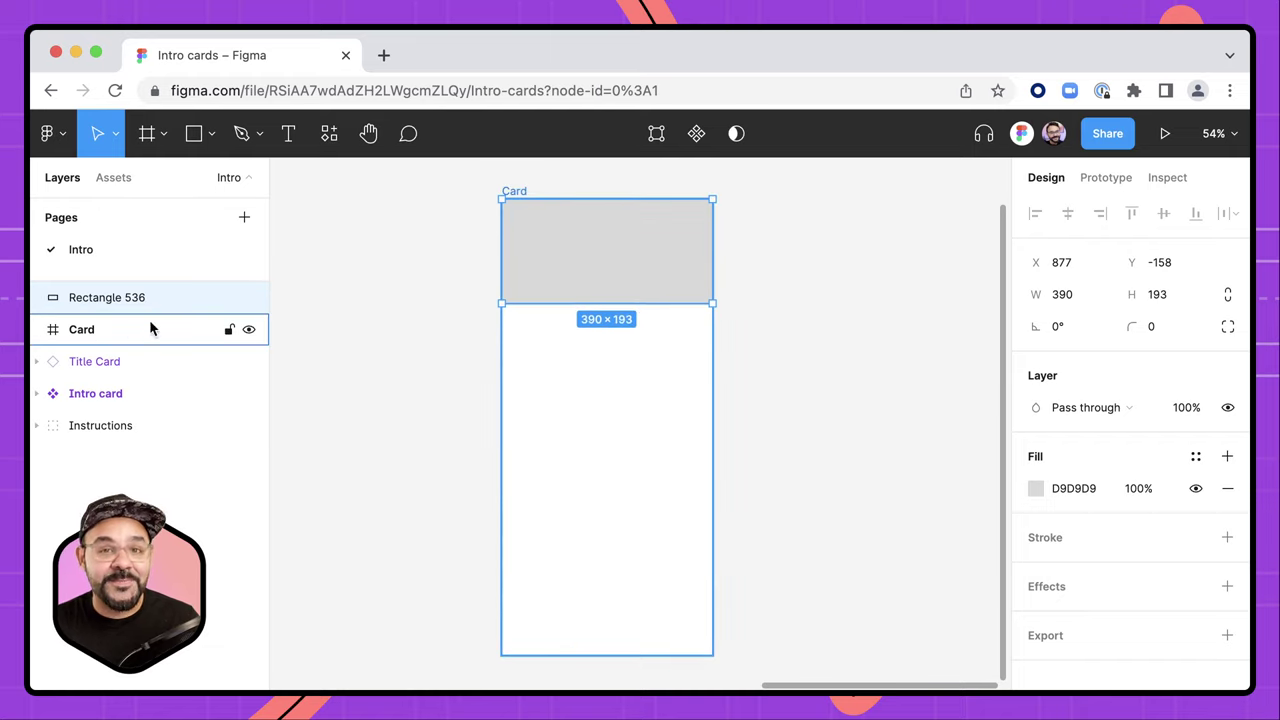
scroll(640, 290, up, 5)
mouse_move(522, 360)
mouse_down()
mouse_move(583, 389)
mouse_move(509, 366)
mouse_move(520, 366)
mouse_up()
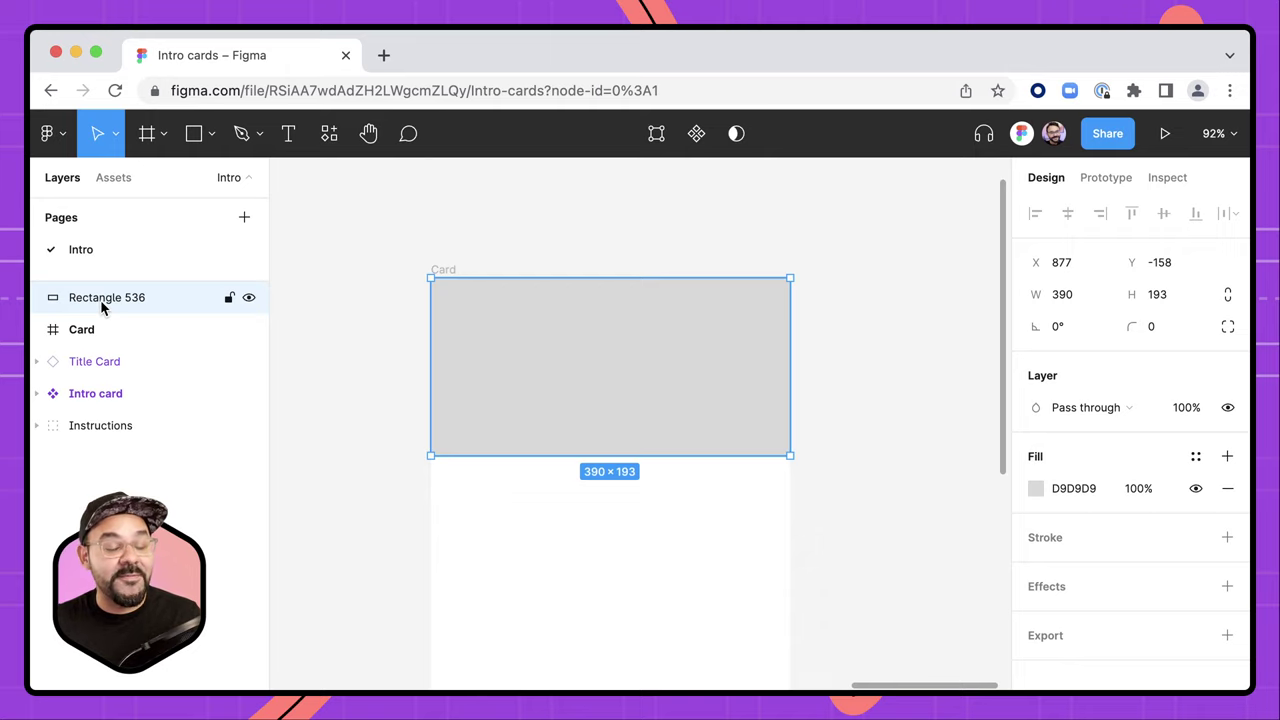
- Nest the rectangle inside Card and widen it to 452 past both edges
drag(99, 302, 88, 330)
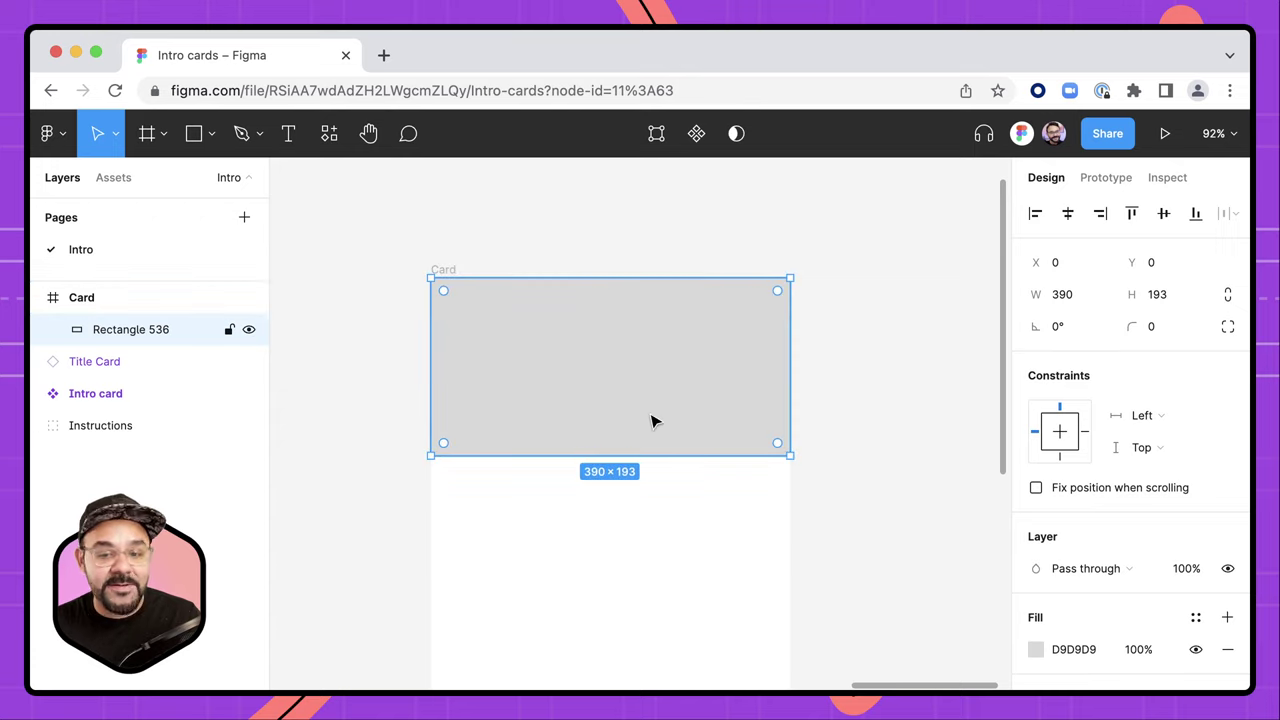
mouse_move(796, 389)
mouse_down()
mouse_move(885, 395)
mouse_move(720, 397)
mouse_move(818, 401)
mouse_up()
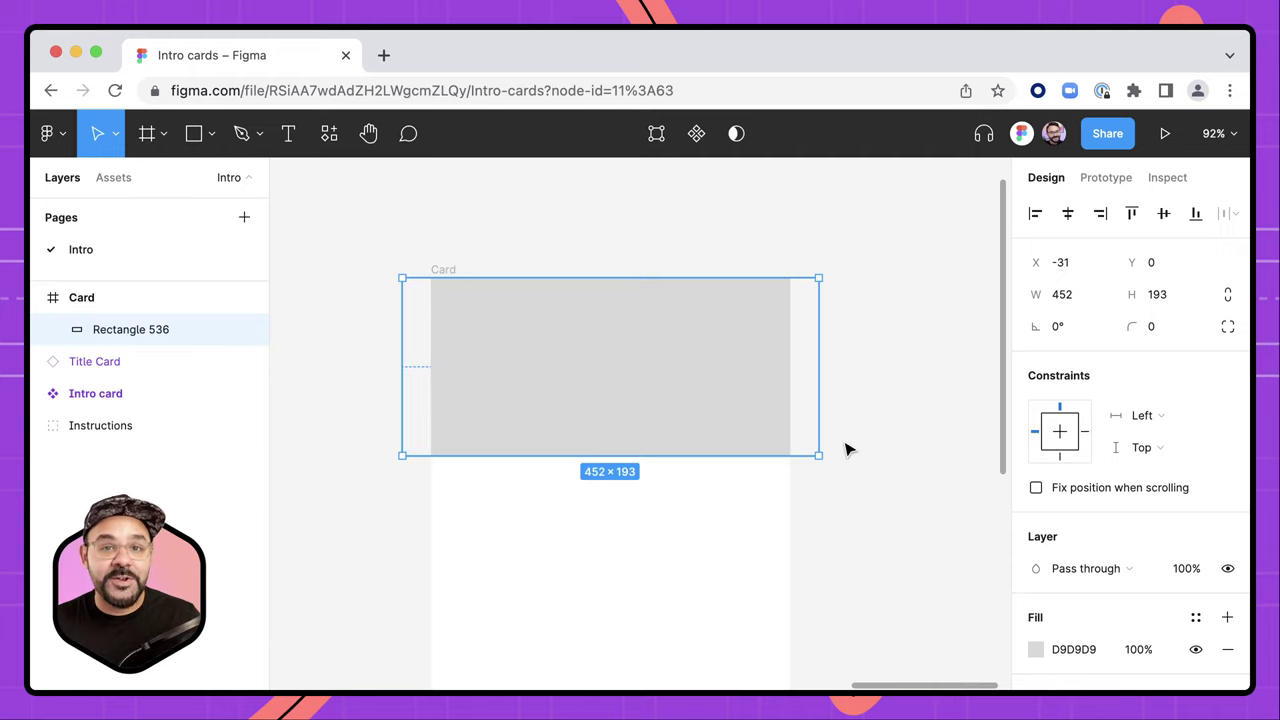
scroll(866, 430, down, 2)
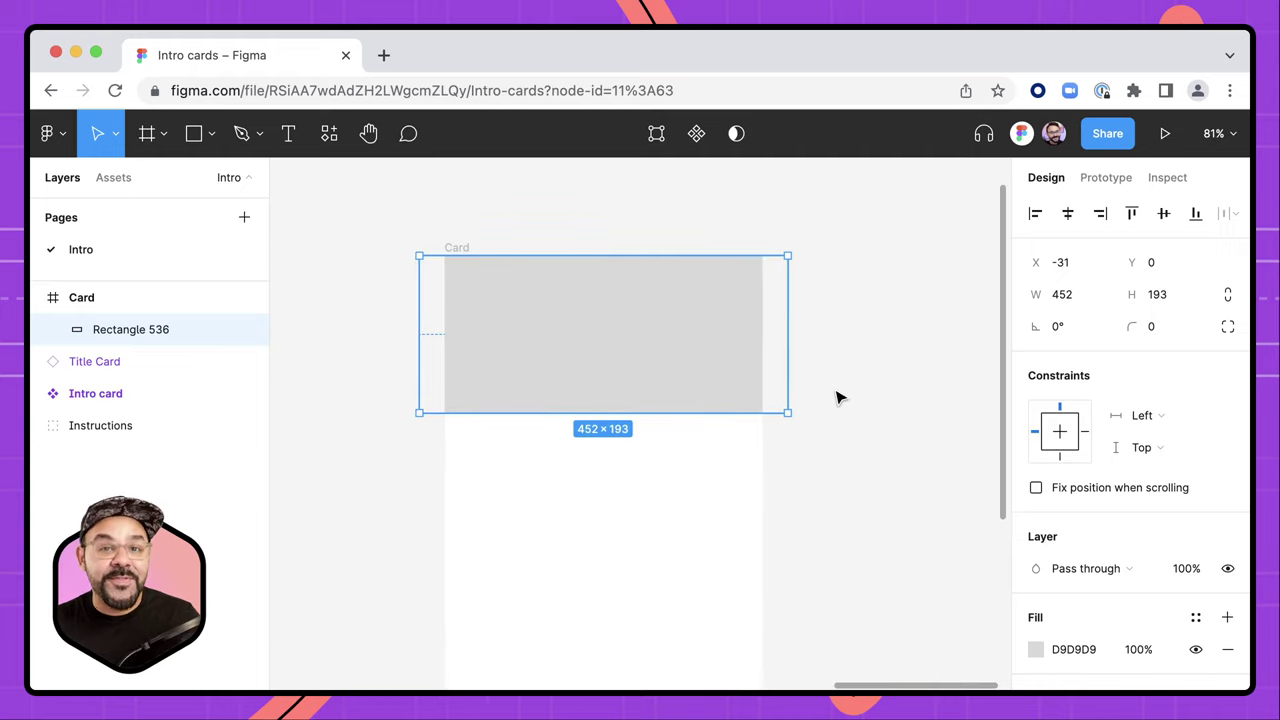
- Switch on Clip content for the Card frame and reselect it
click(468, 248)
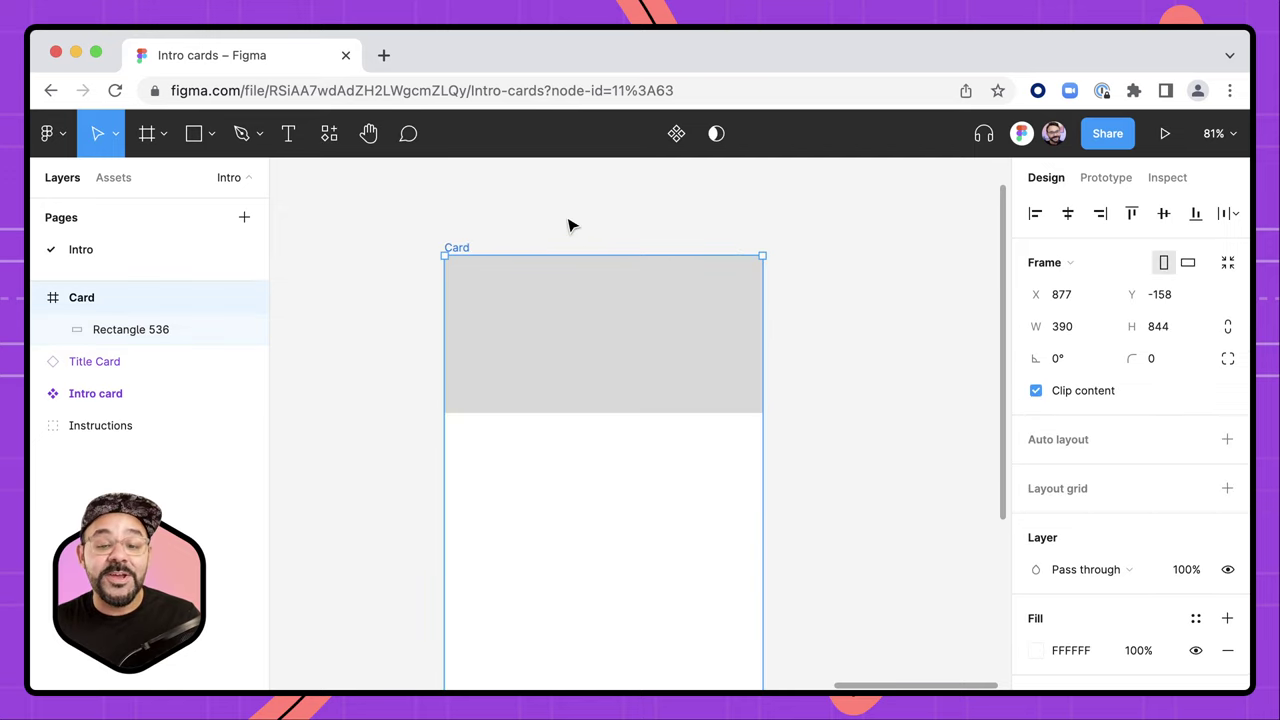
click(1036, 391)
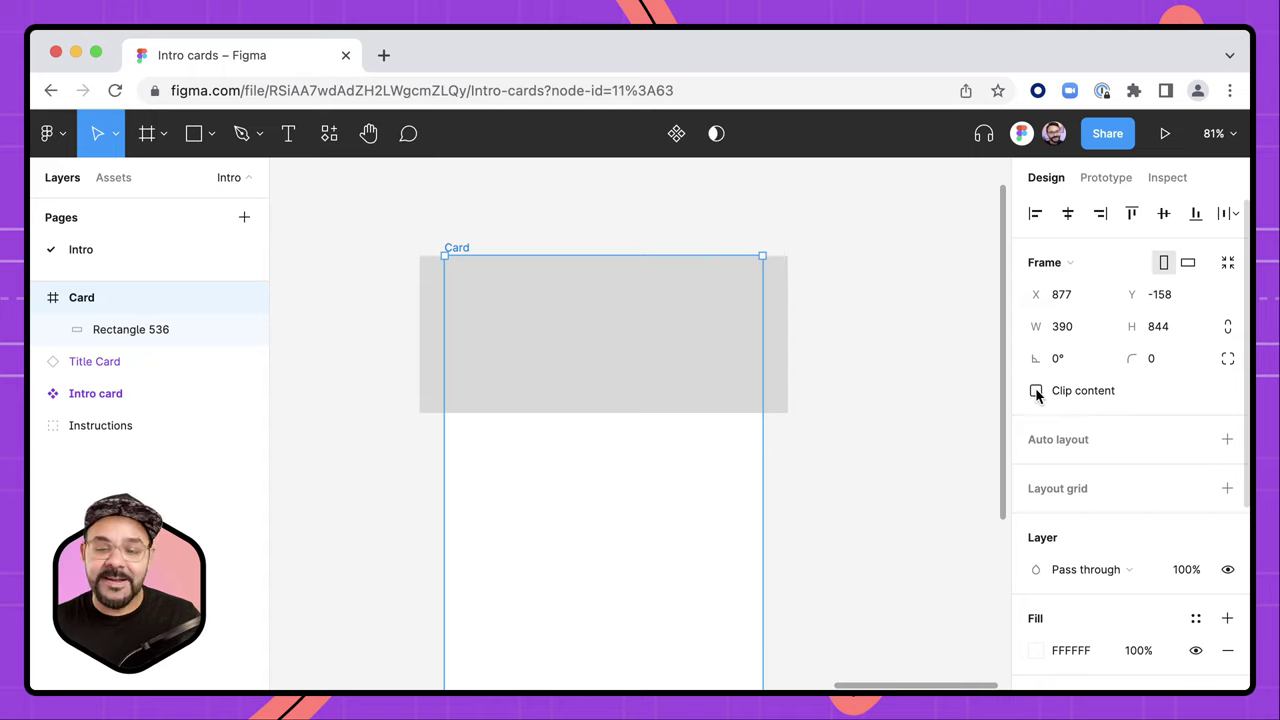
click(1036, 391)
click(1036, 391)
click(1036, 391)
click(849, 420)
scroll(849, 420, down, 1)
scroll(849, 420, right, 1)
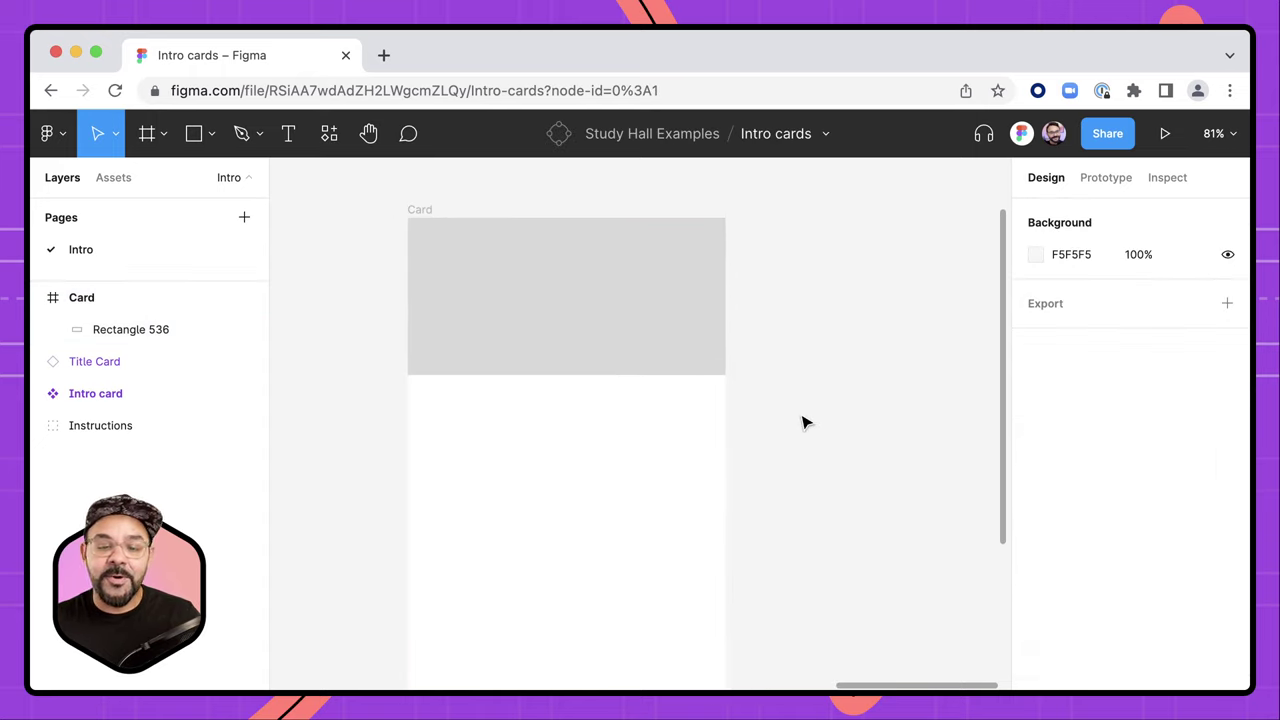
scroll(766, 457, down, 1)
drag(771, 460, 777, 383)
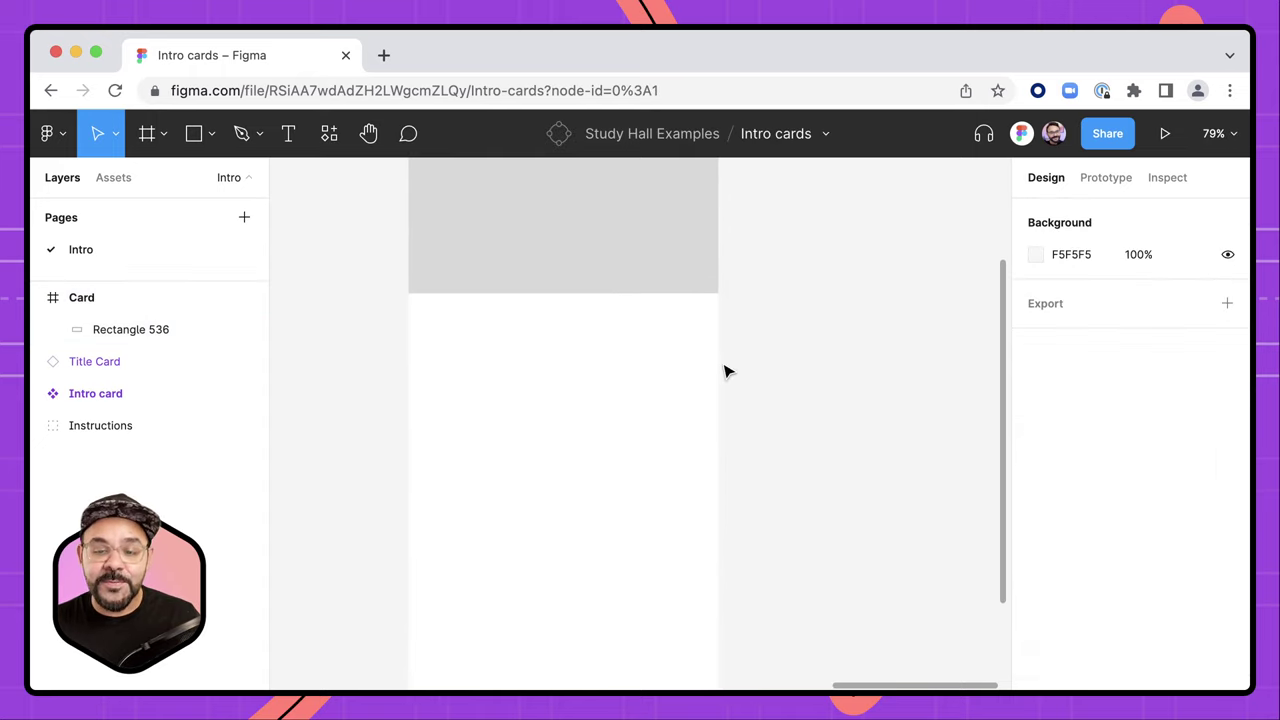
scroll(724, 370, down, 3)
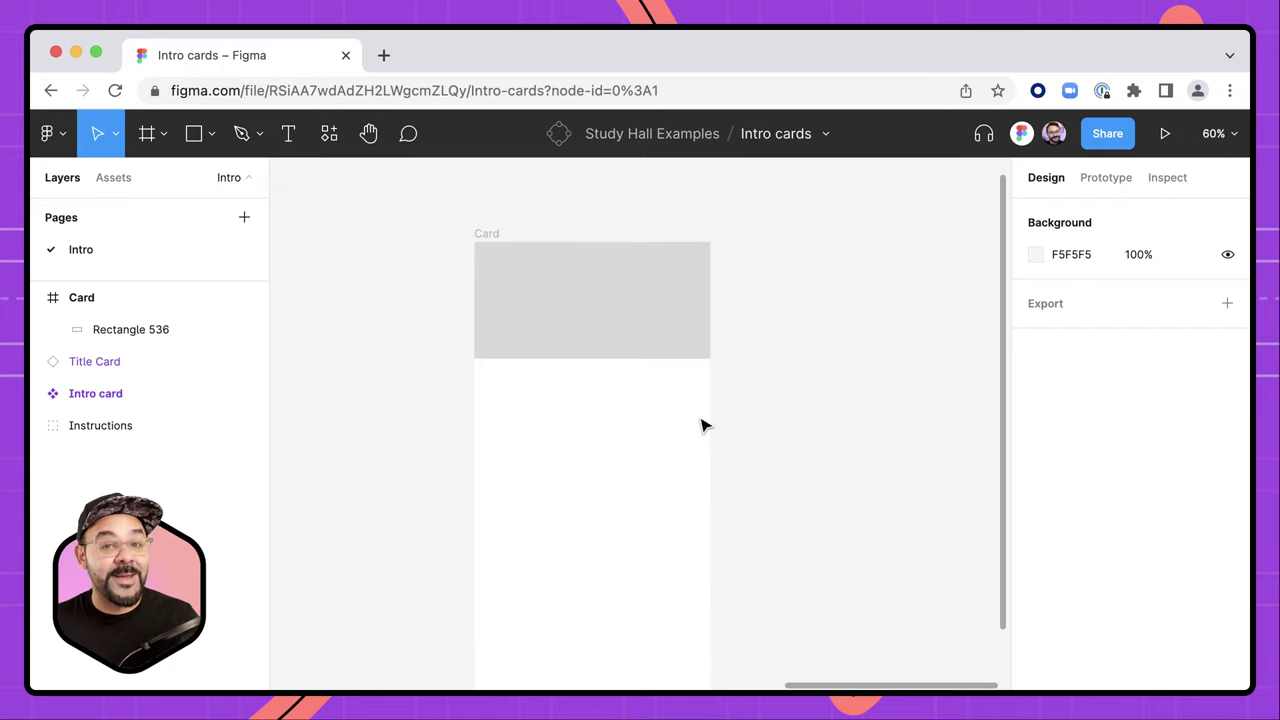
click(487, 233)
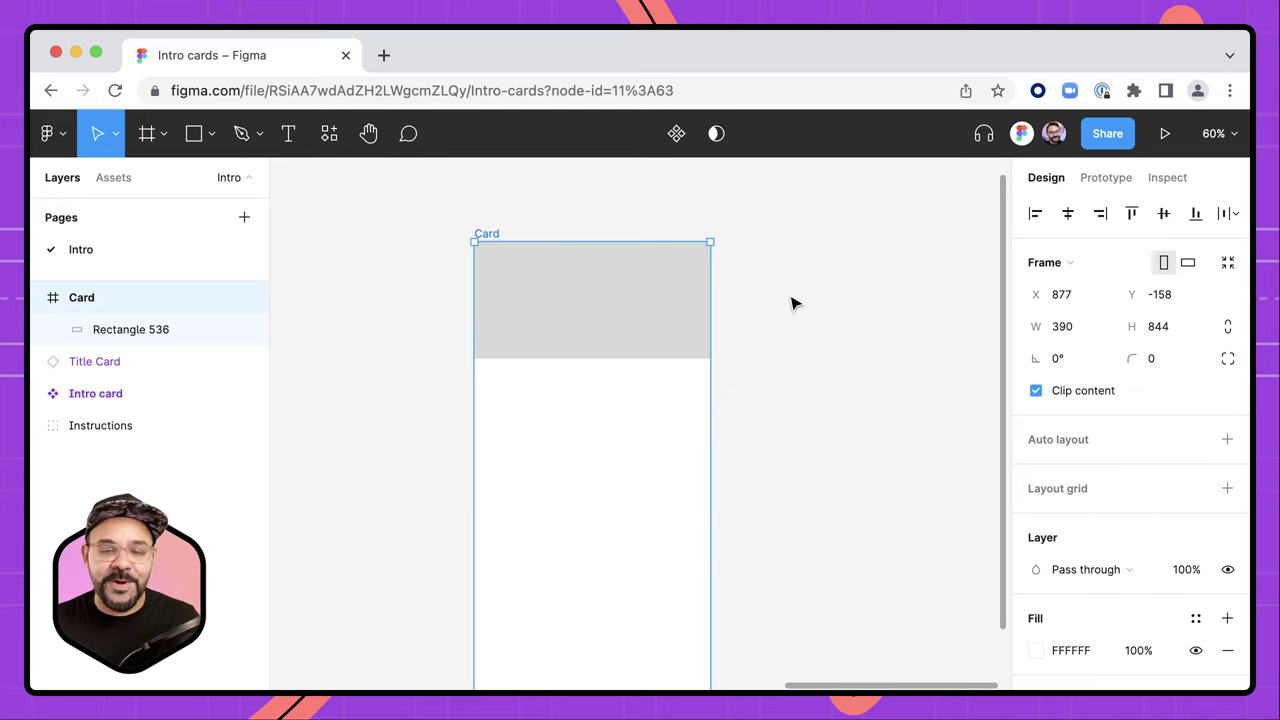
- Align the grey rectangle's sides to the Card's edges for a 390 width
click(560, 350)
scroll(605, 268, up, 2)
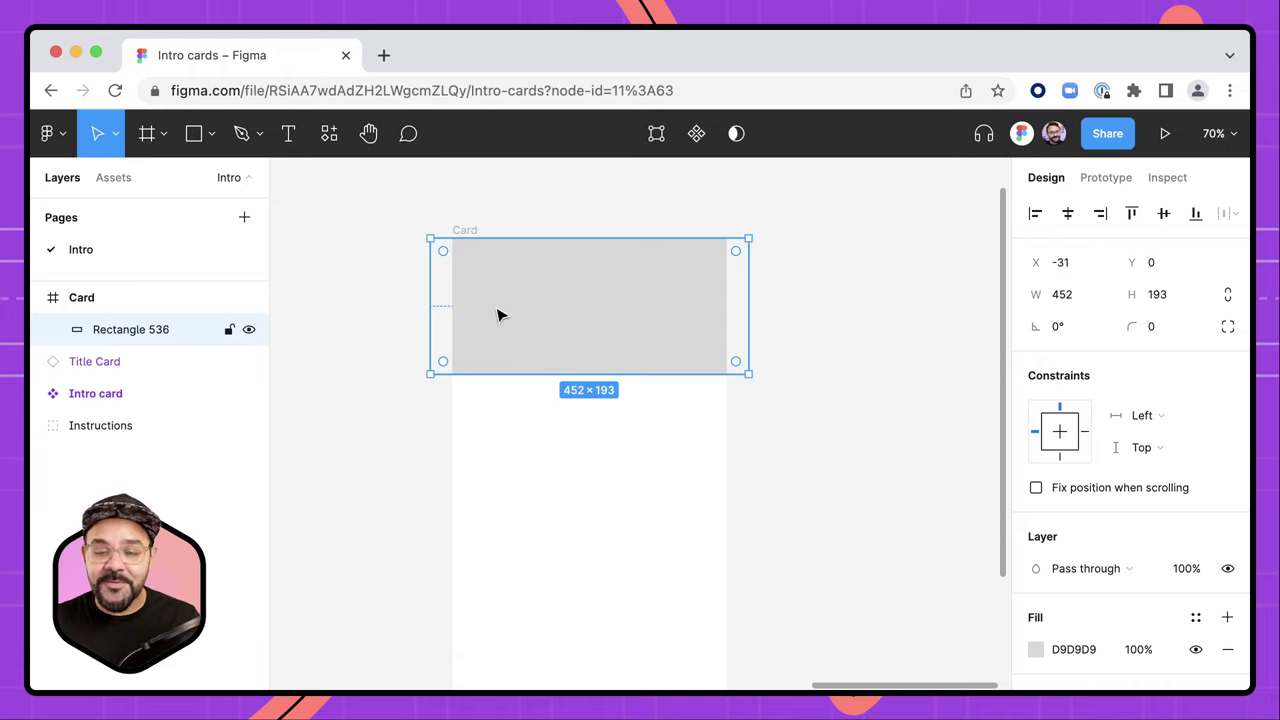
drag(430, 298, 454, 300)
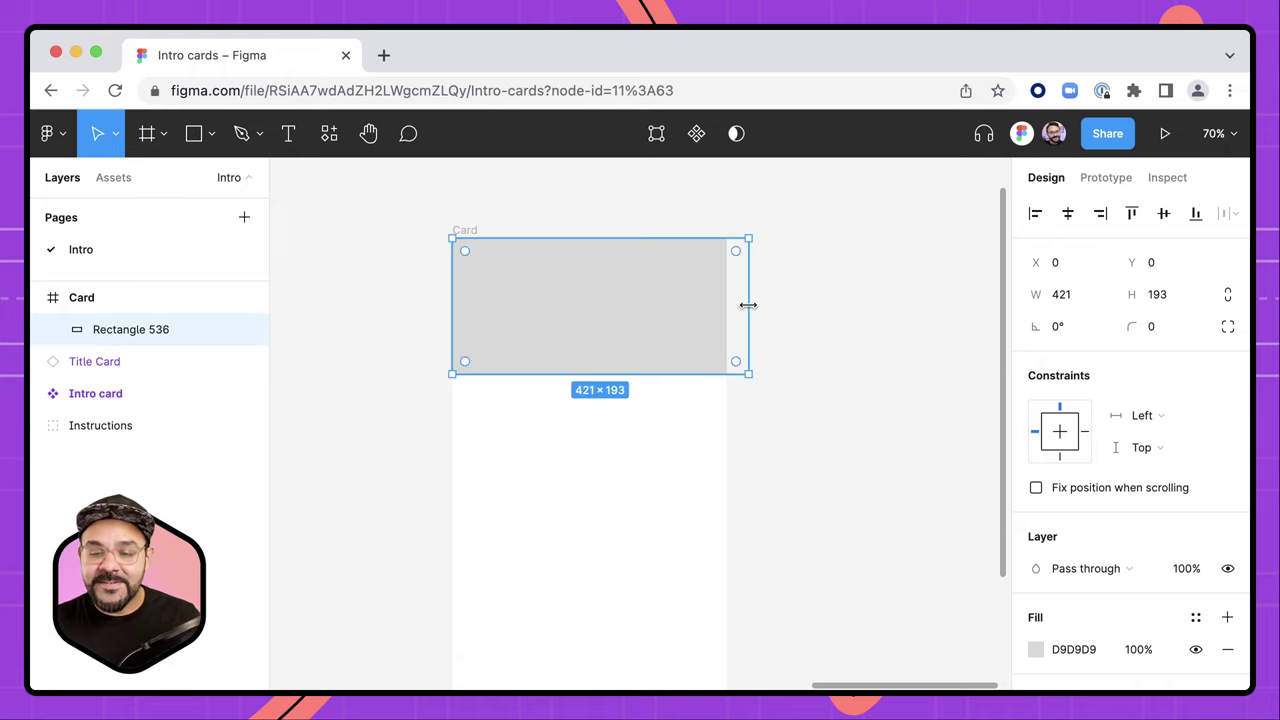
drag(748, 304, 727, 304)
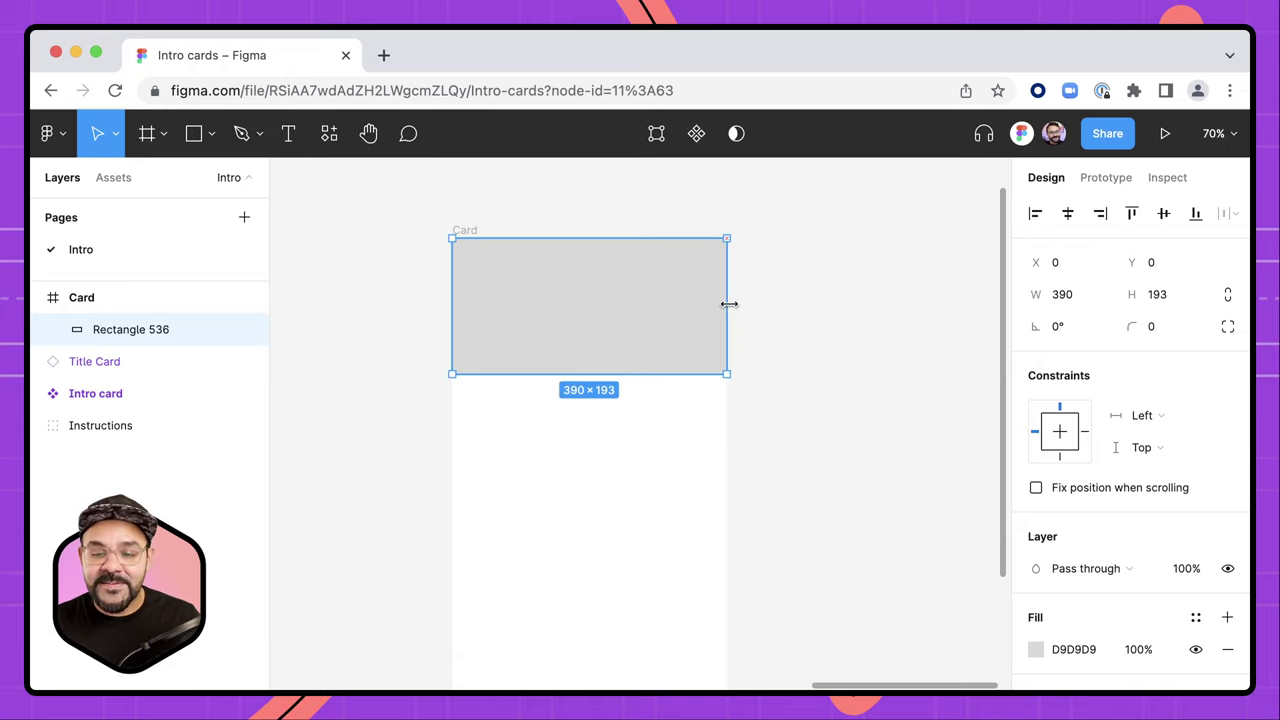
click(626, 418)
- Set the rectangle's height to 200
click(608, 362)
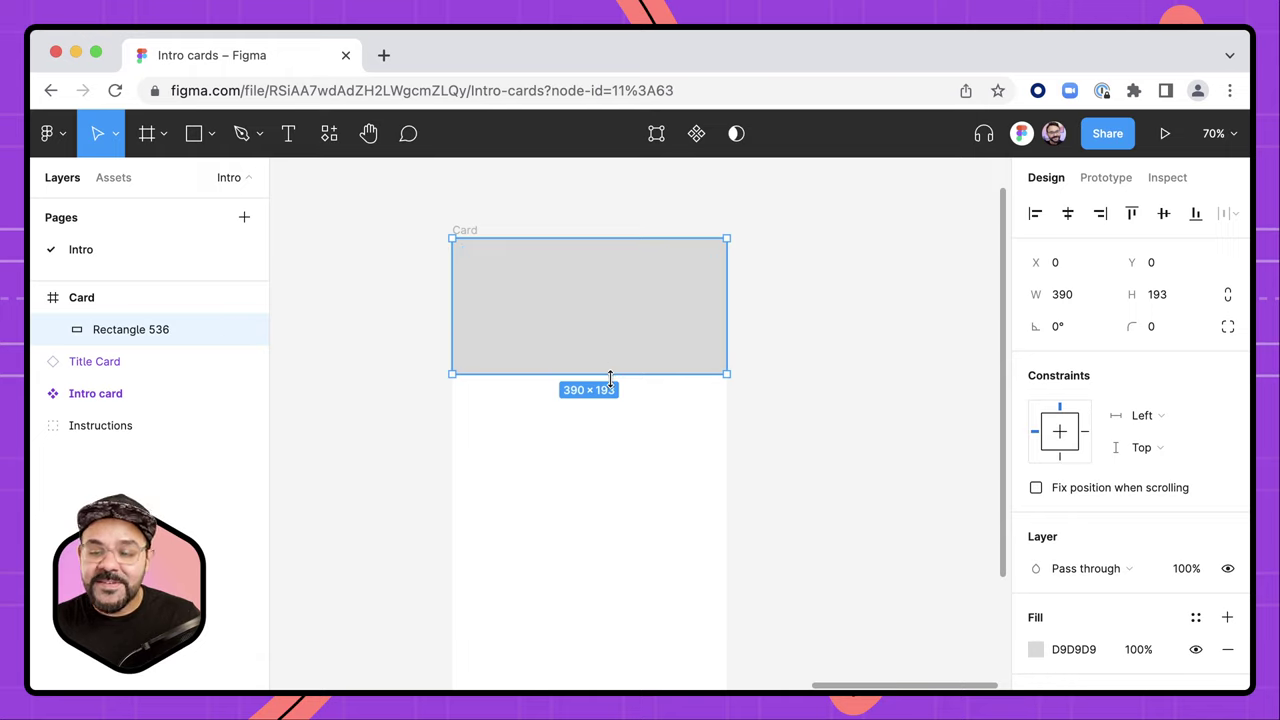
drag(610, 375, 610, 384)
click(1181, 296)
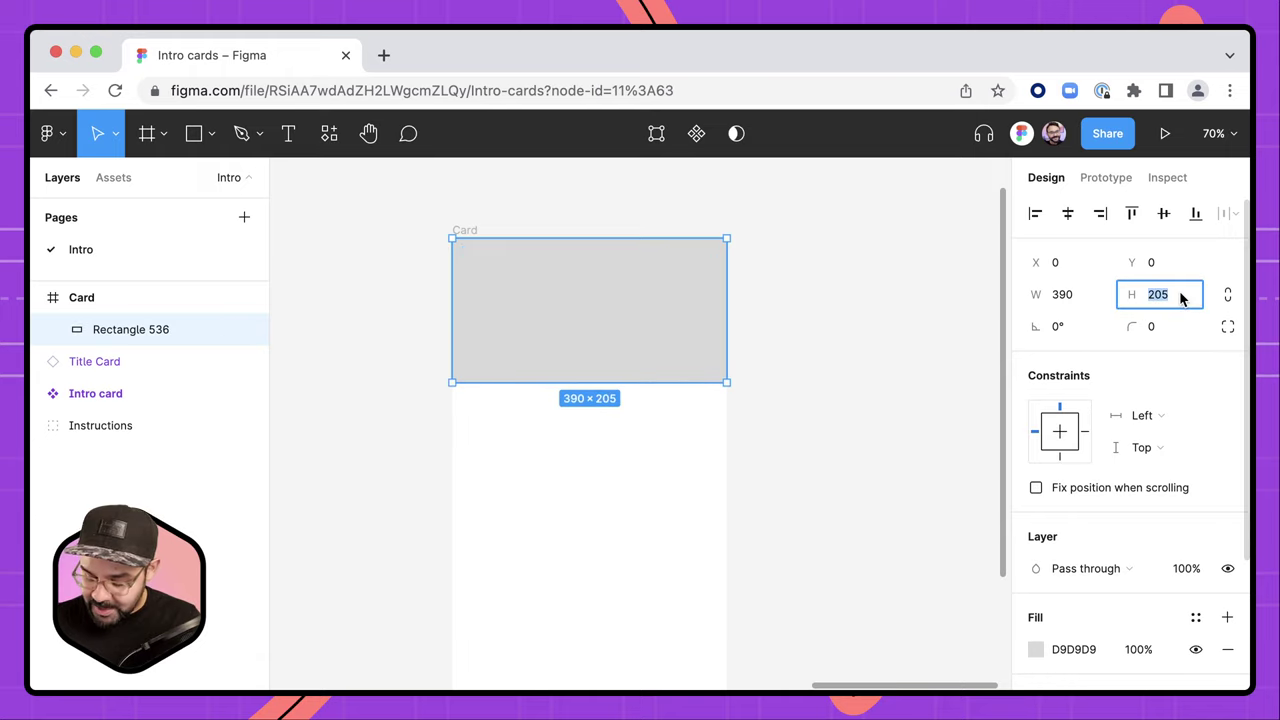
text(200)
key(Return)
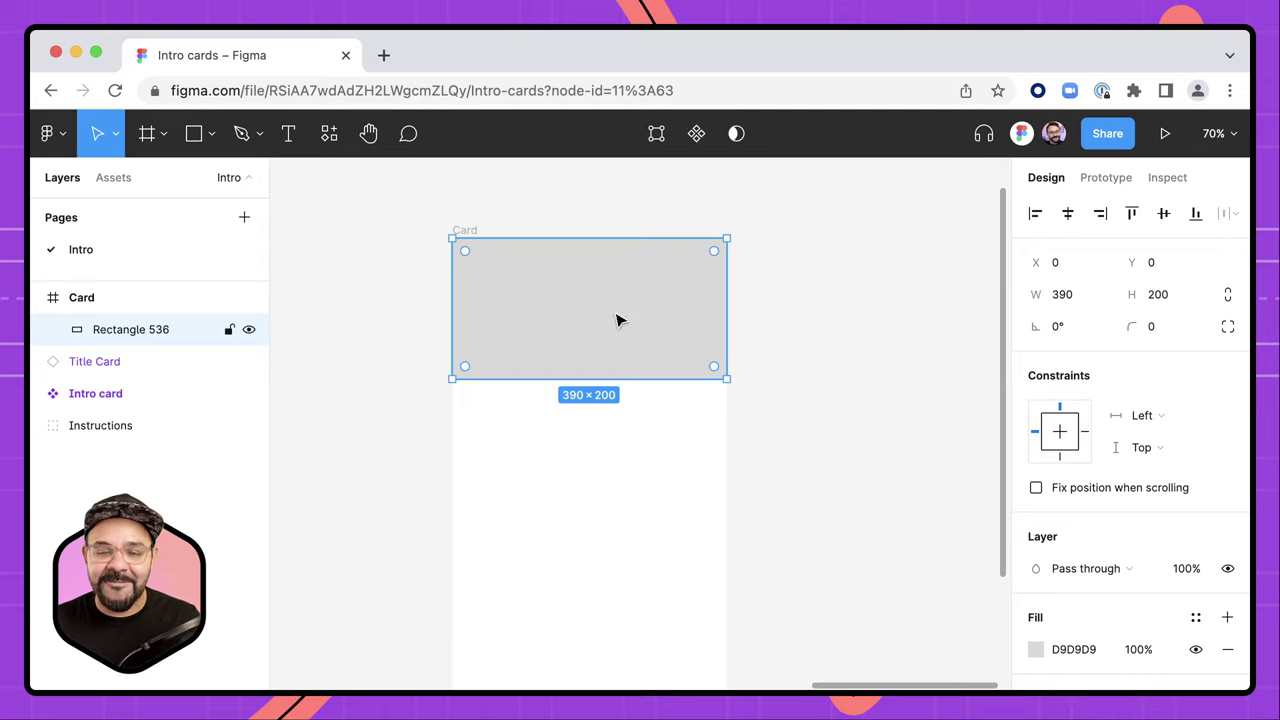
mouse_move(586, 326)
mouse_down()
mouse_move(580, 336)
mouse_move(588, 328)
mouse_up()
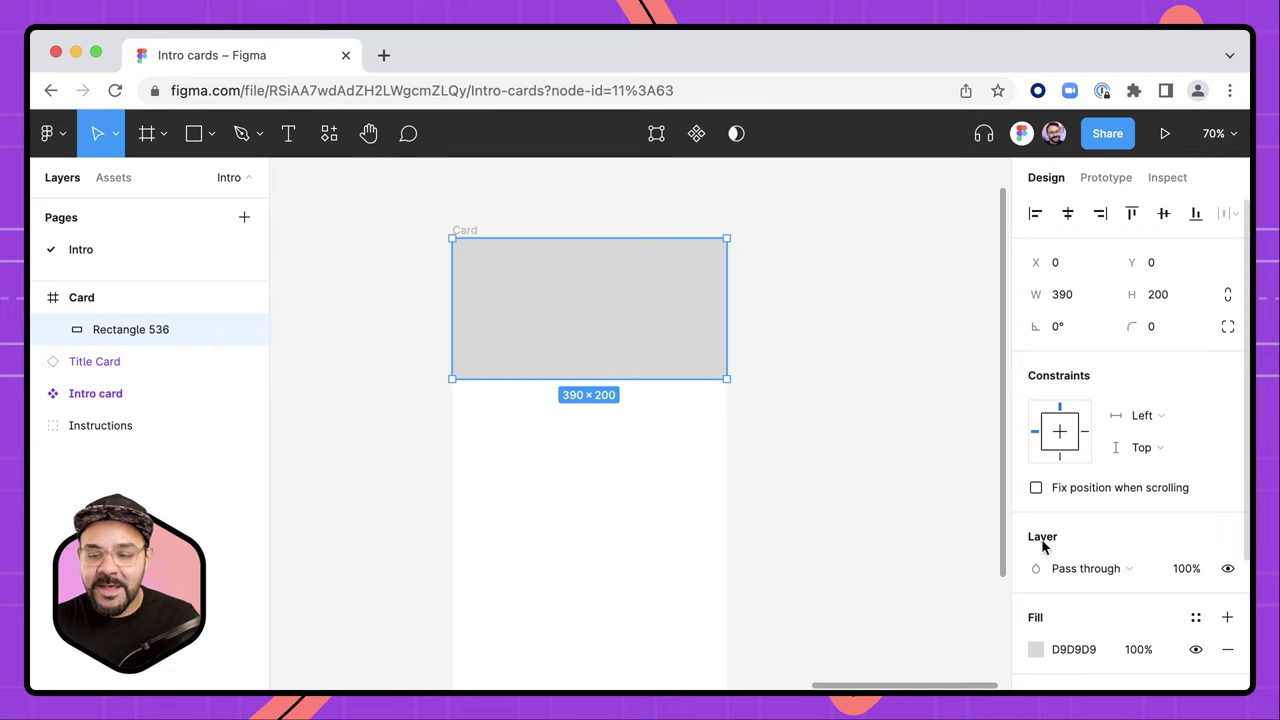
scroll(1092, 468, down, 2)
scroll(1092, 468, down, 1)
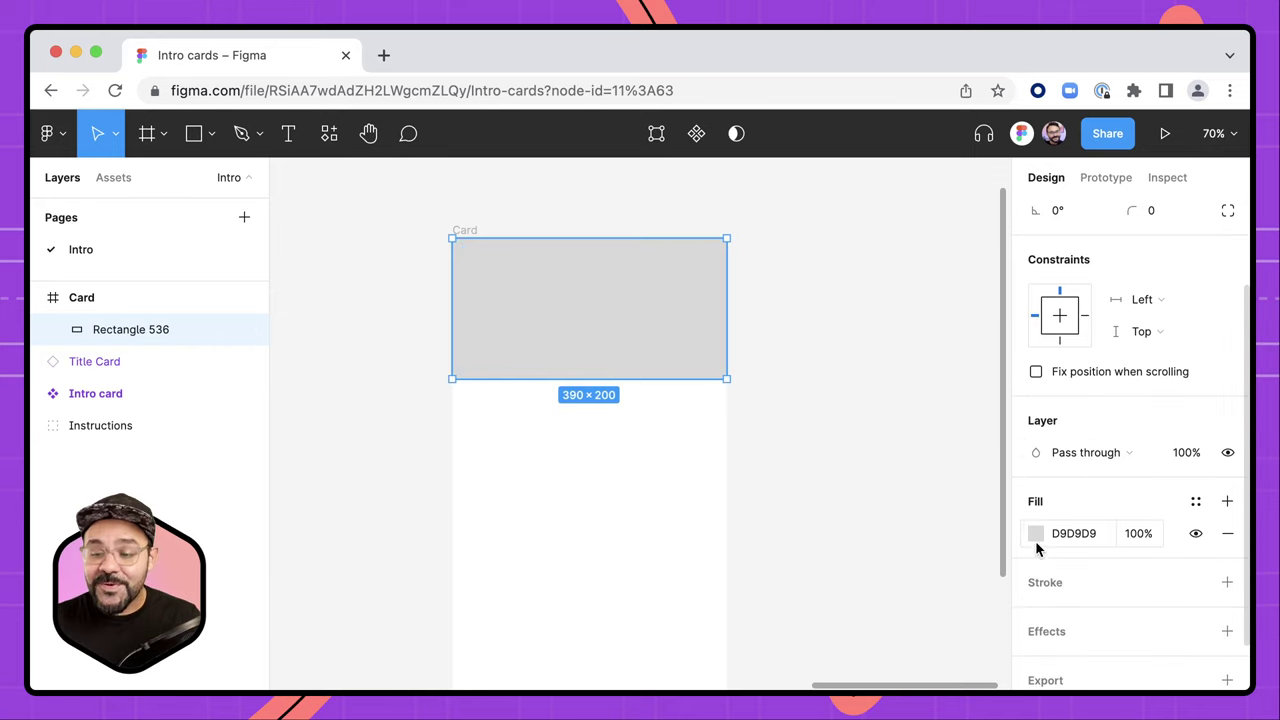
scroll(1097, 398, down, 2)
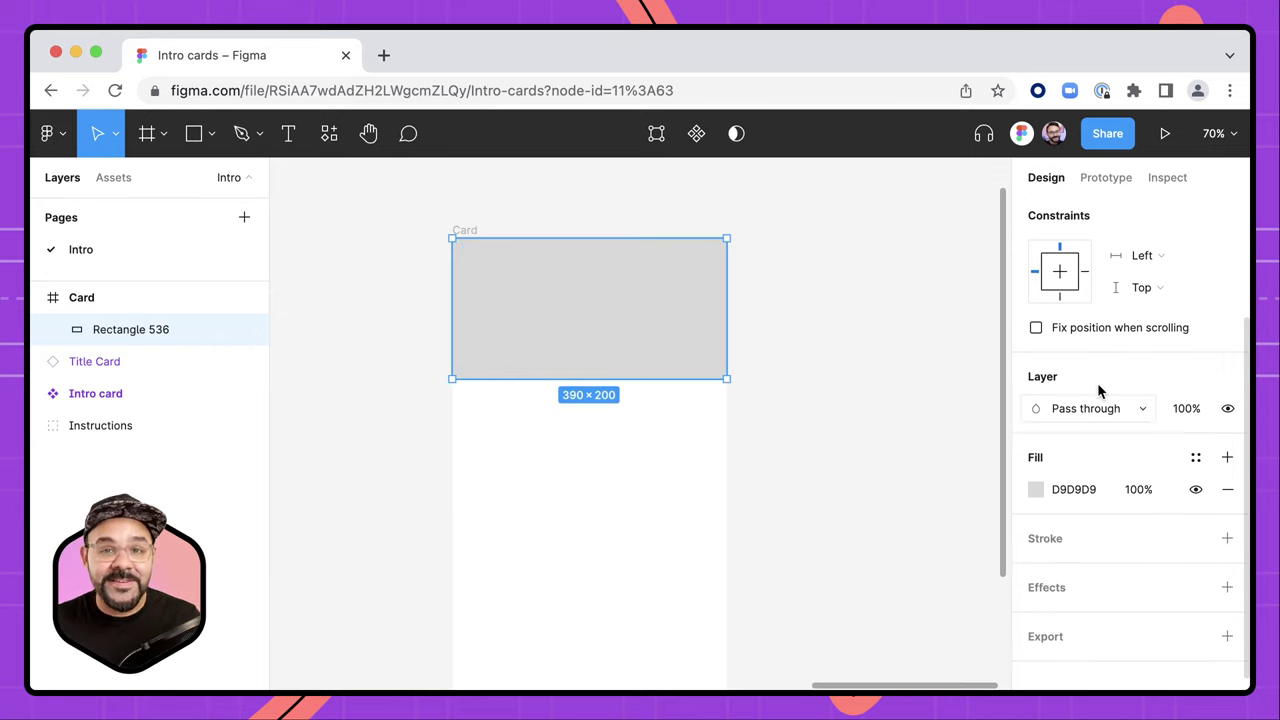
- Change the banner rectangle's fill to light blue 90AEFC
click(1036, 489)
click(957, 207)
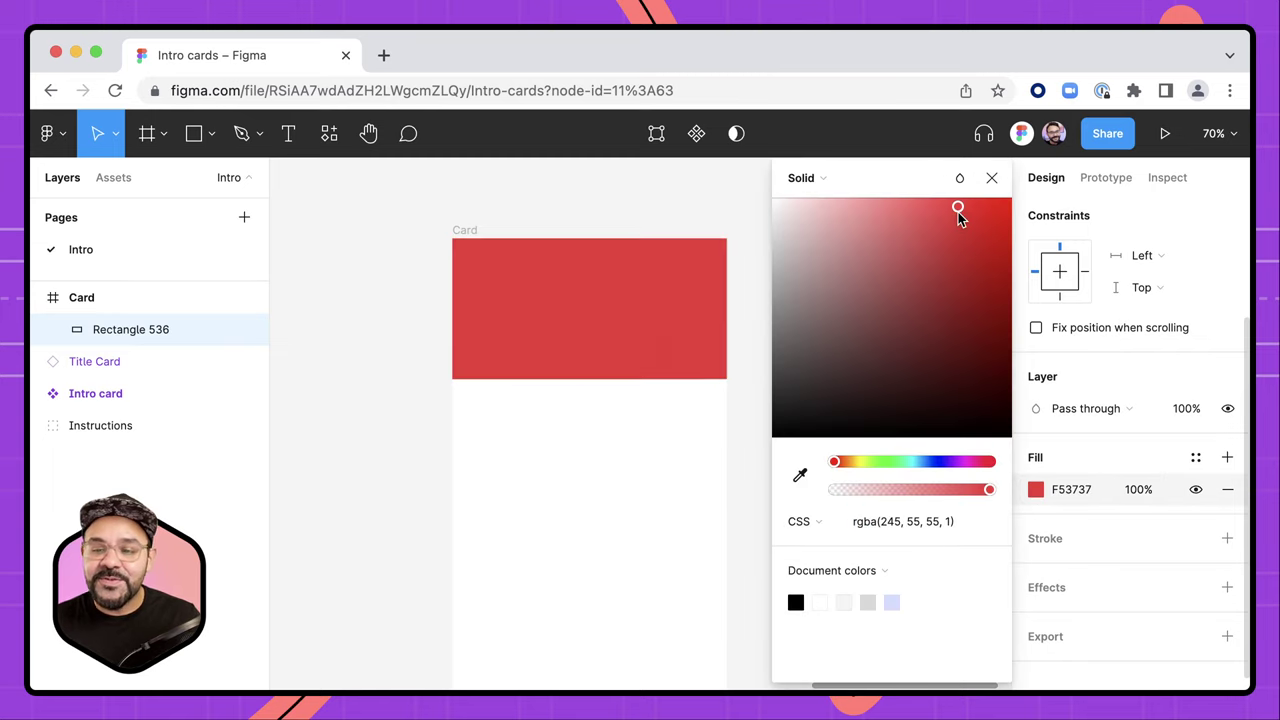
drag(918, 470, 931, 462)
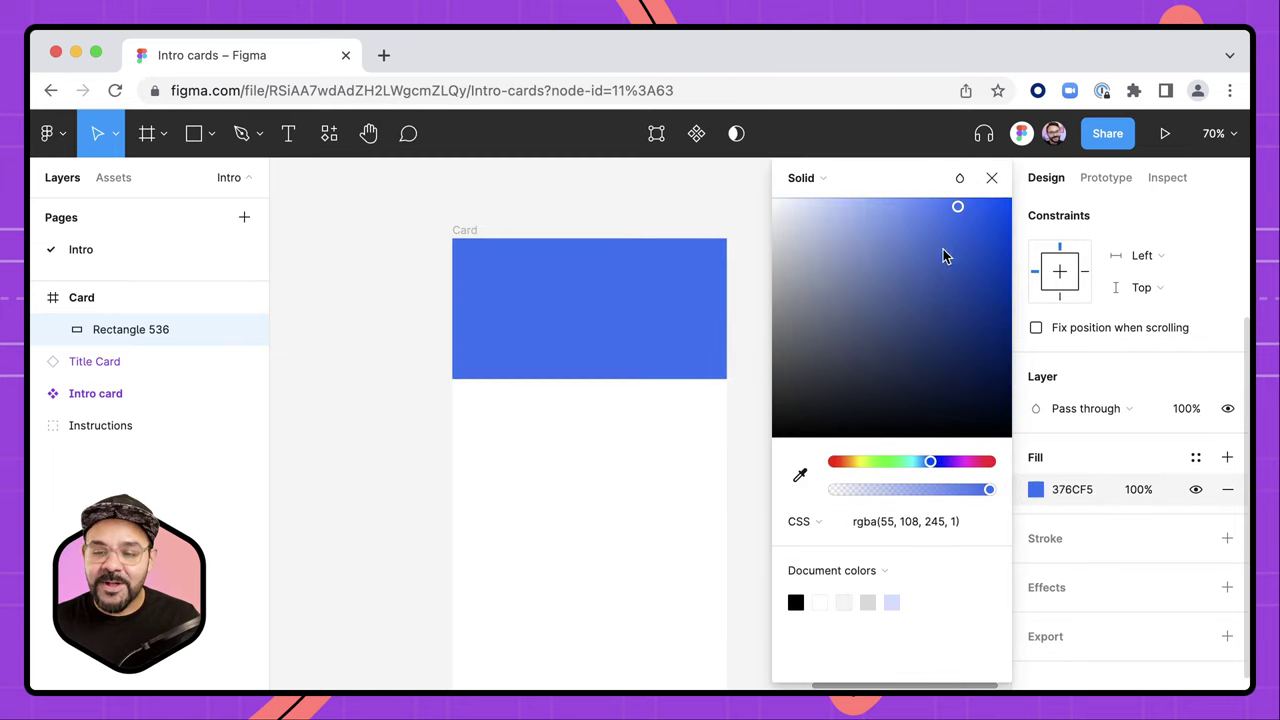
drag(957, 207, 875, 206)
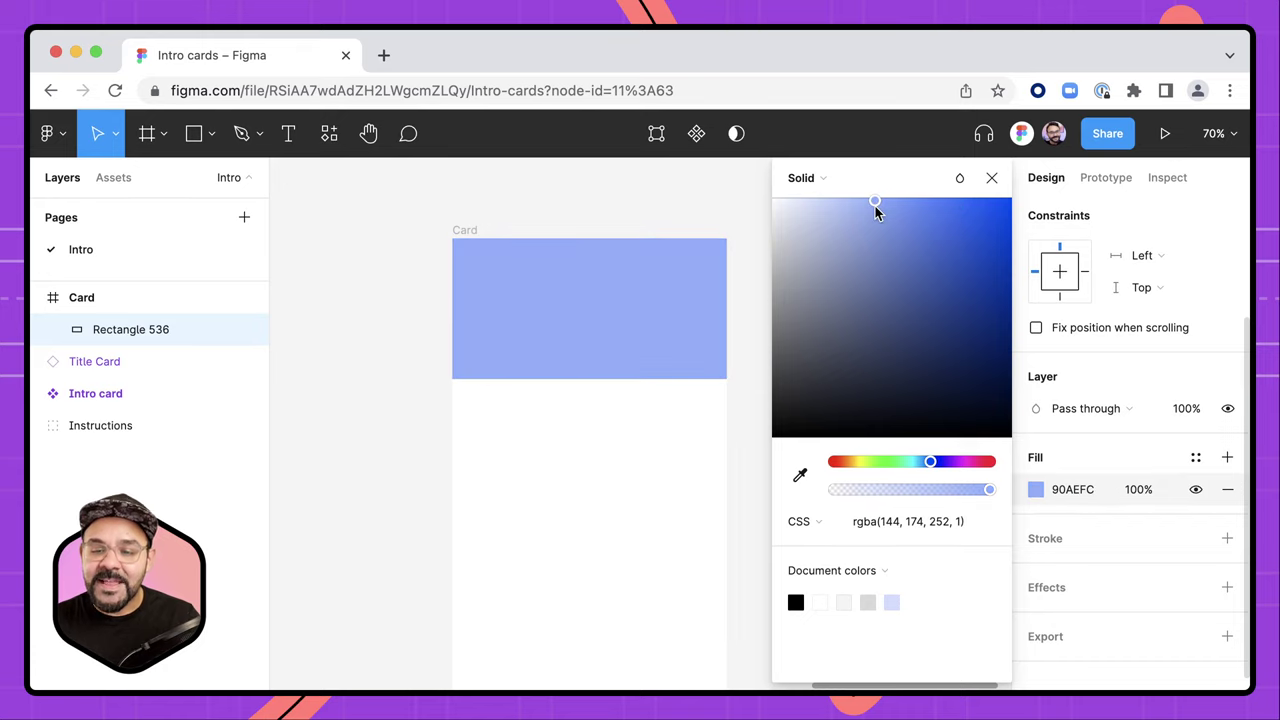
click(670, 197)
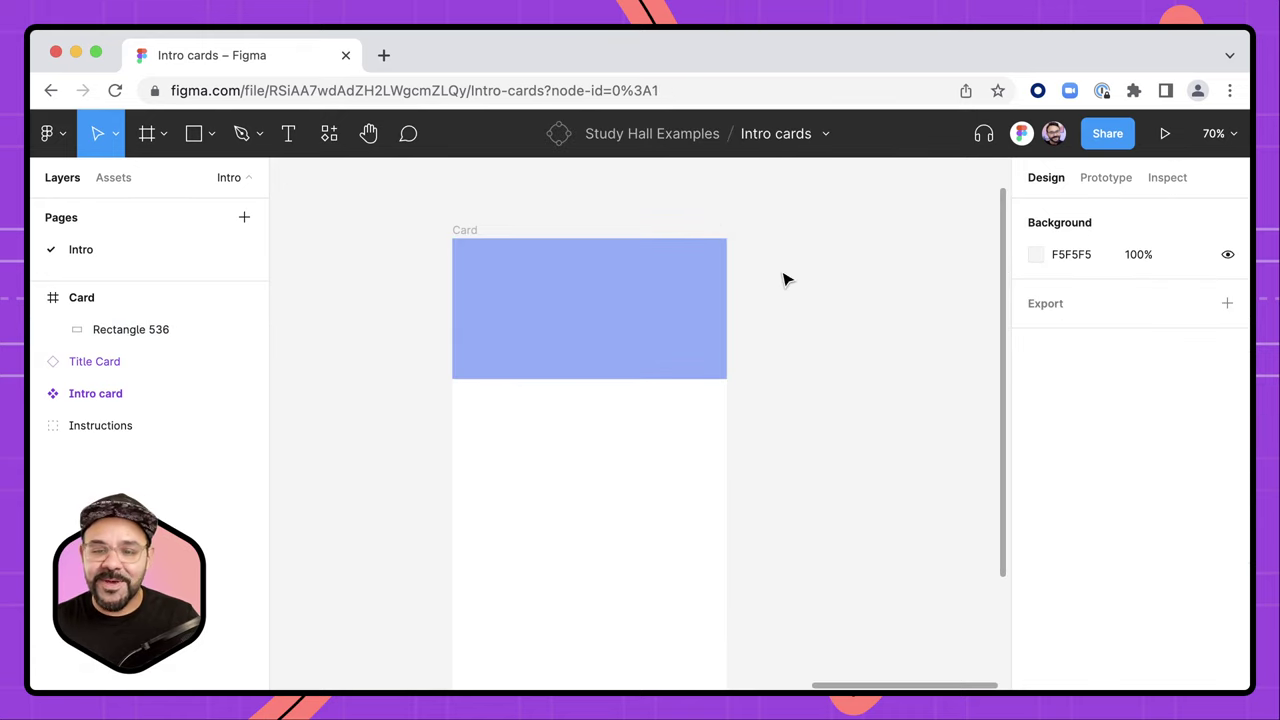
scroll(817, 303, up, 1)
click(490, 268)
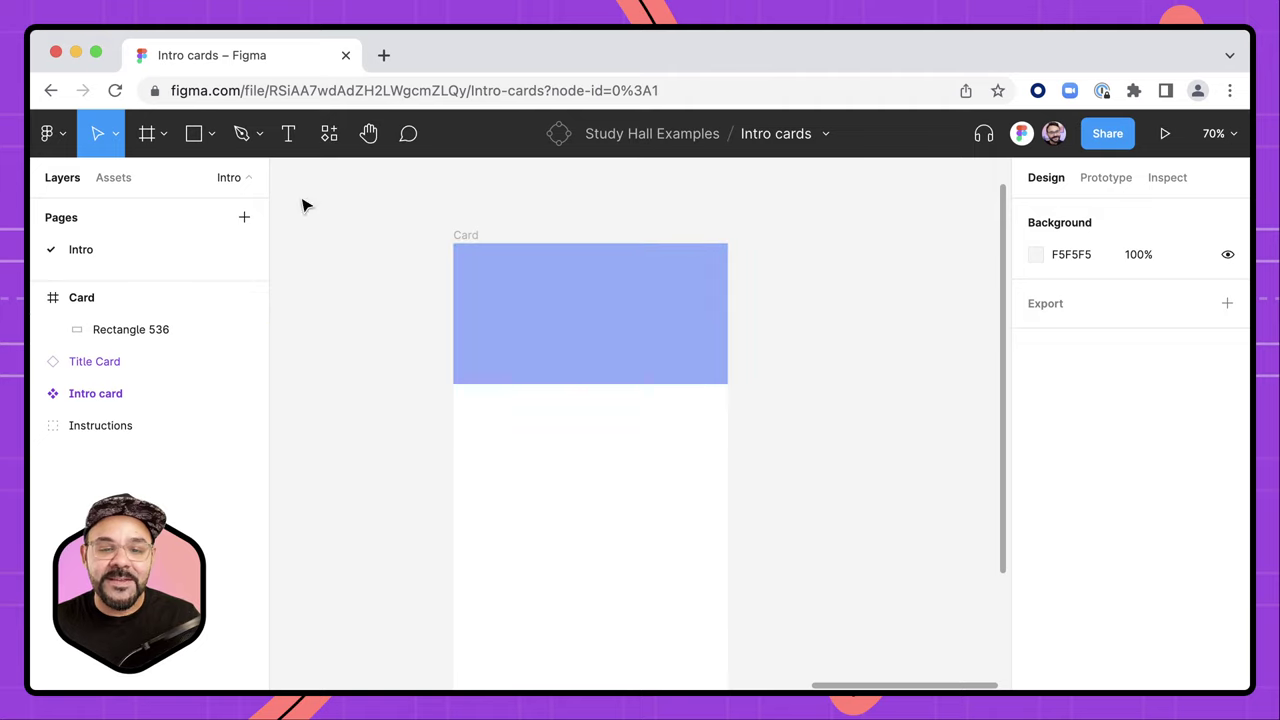
- Draw a 200 × 200 circle centred on the Card over the banner's bottom edge
click(214, 137)
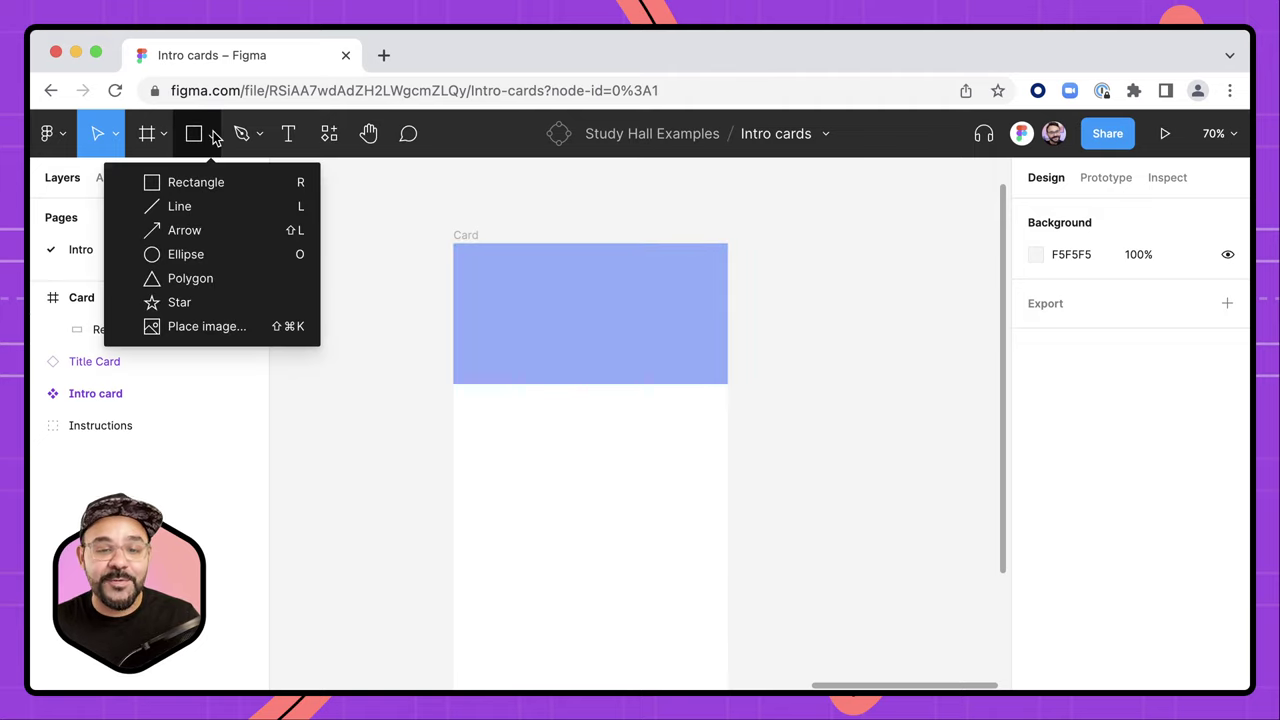
click(200, 253)
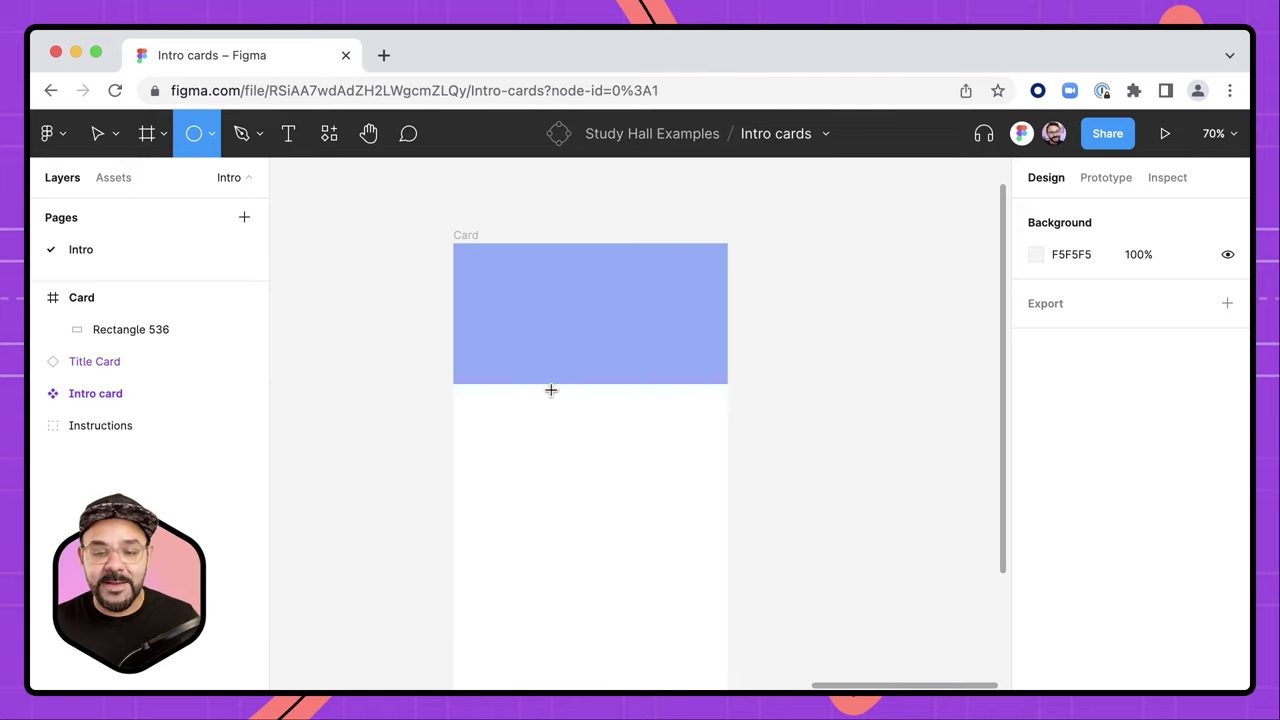
drag(528, 329, 626, 477)
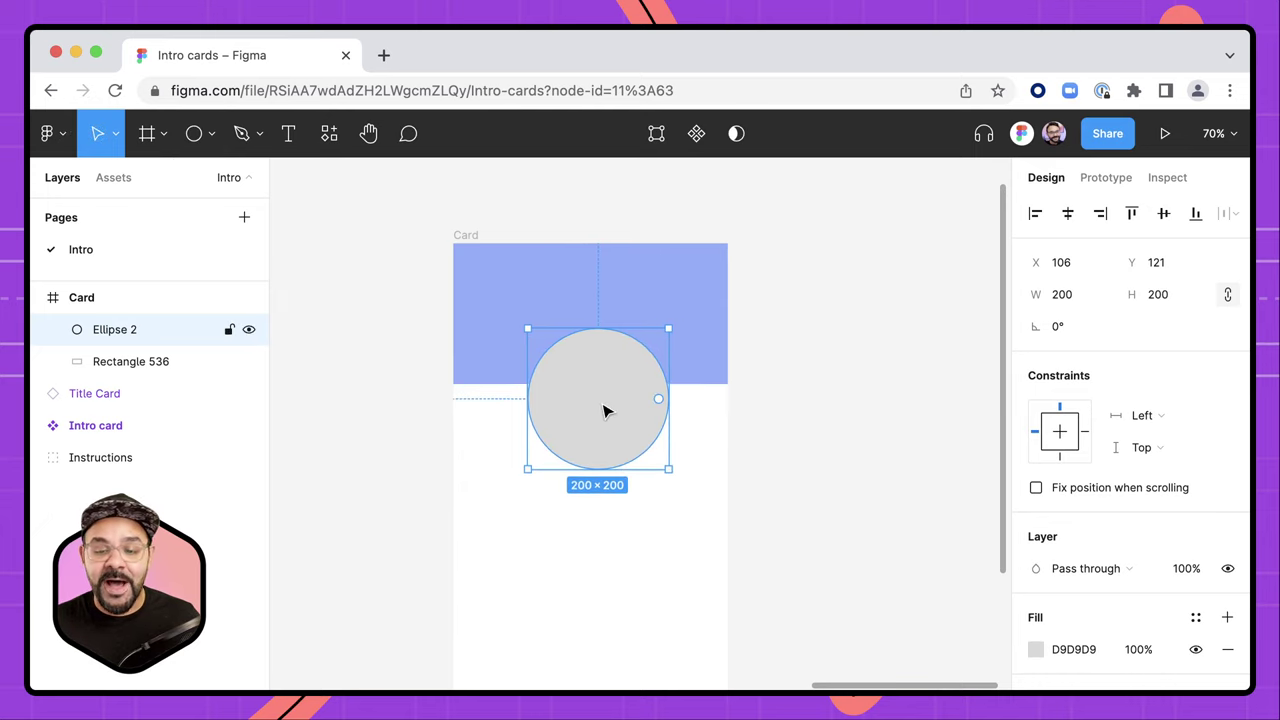
drag(604, 410, 603, 367)
mouse_move(600, 384)
mouse_down()
mouse_move(579, 394)
mouse_move(623, 400)
mouse_move(595, 398)
mouse_up()
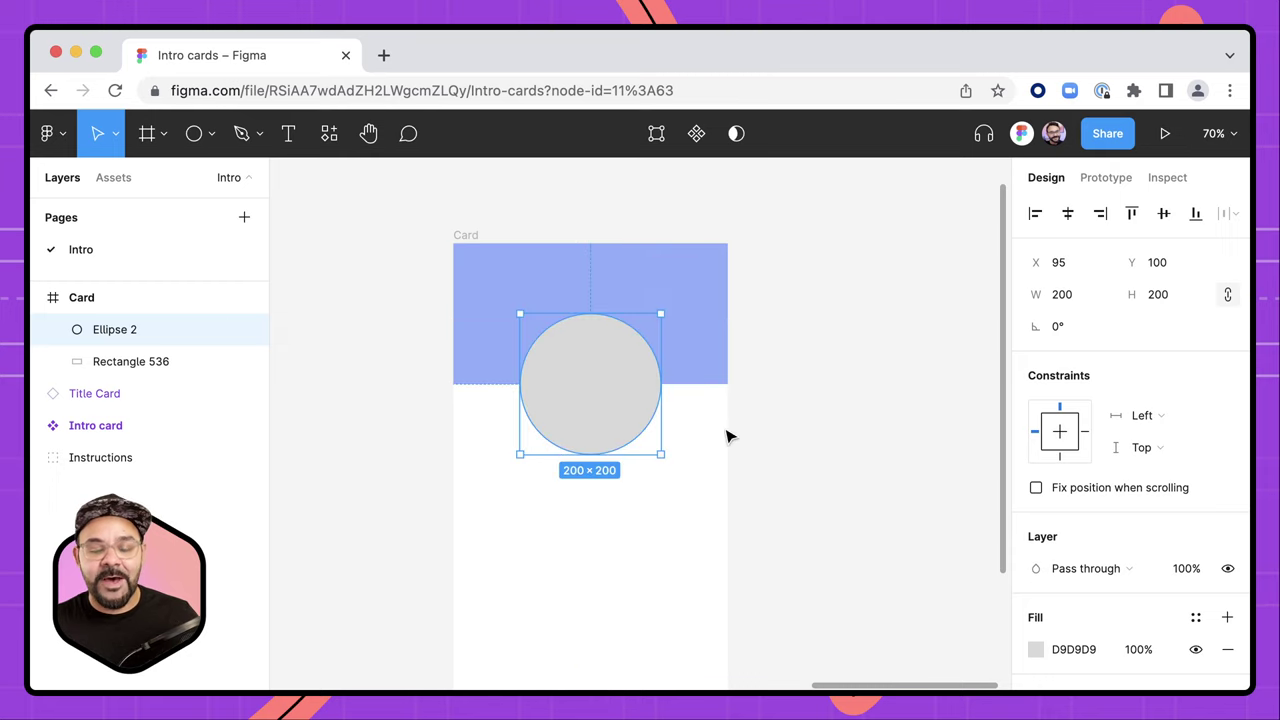
click(866, 449)
click(582, 403)
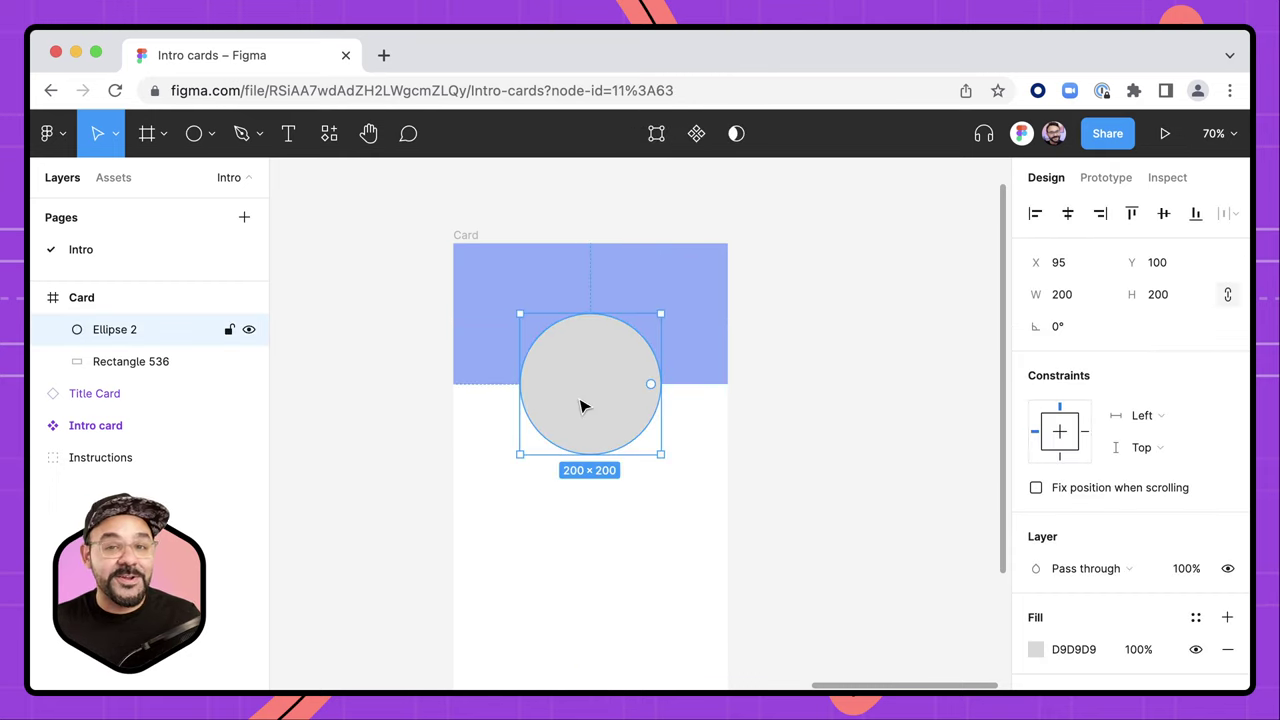
scroll(1110, 485, down, 4)
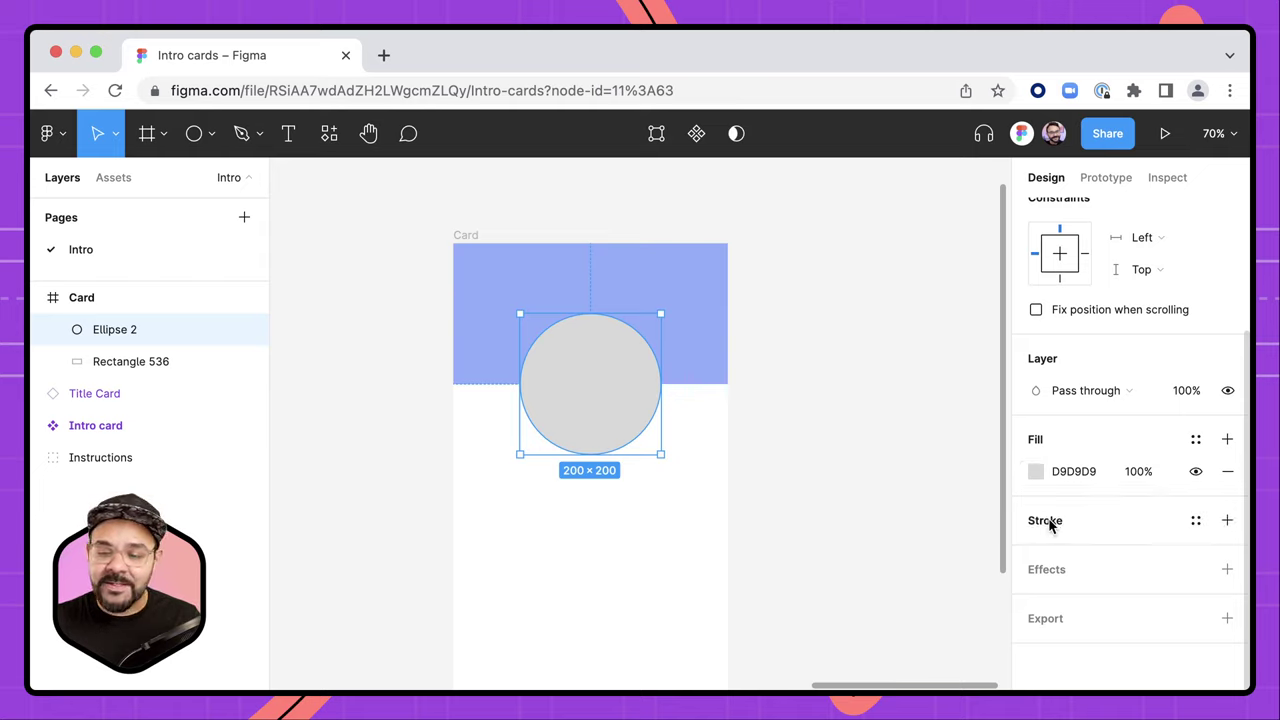
scroll(651, 414, down, 1)
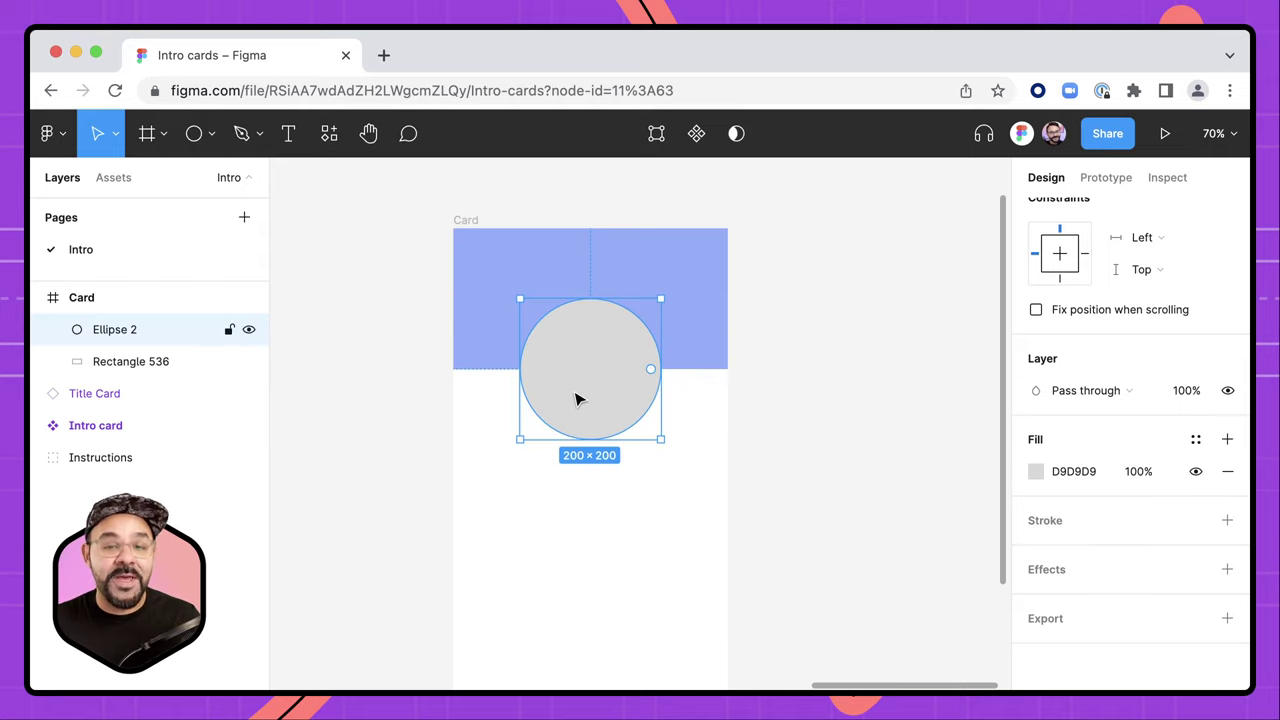
- Add a white 12 px inside stroke to the circle
click(1054, 523)
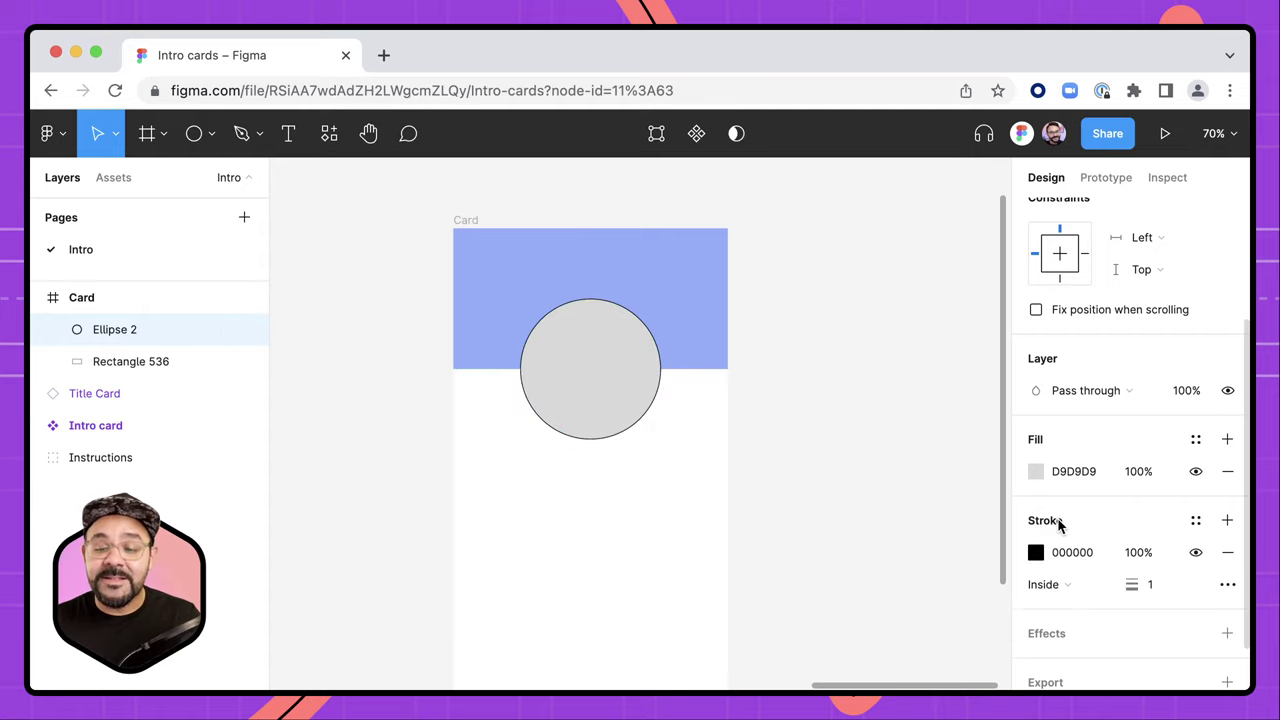
click(1035, 552)
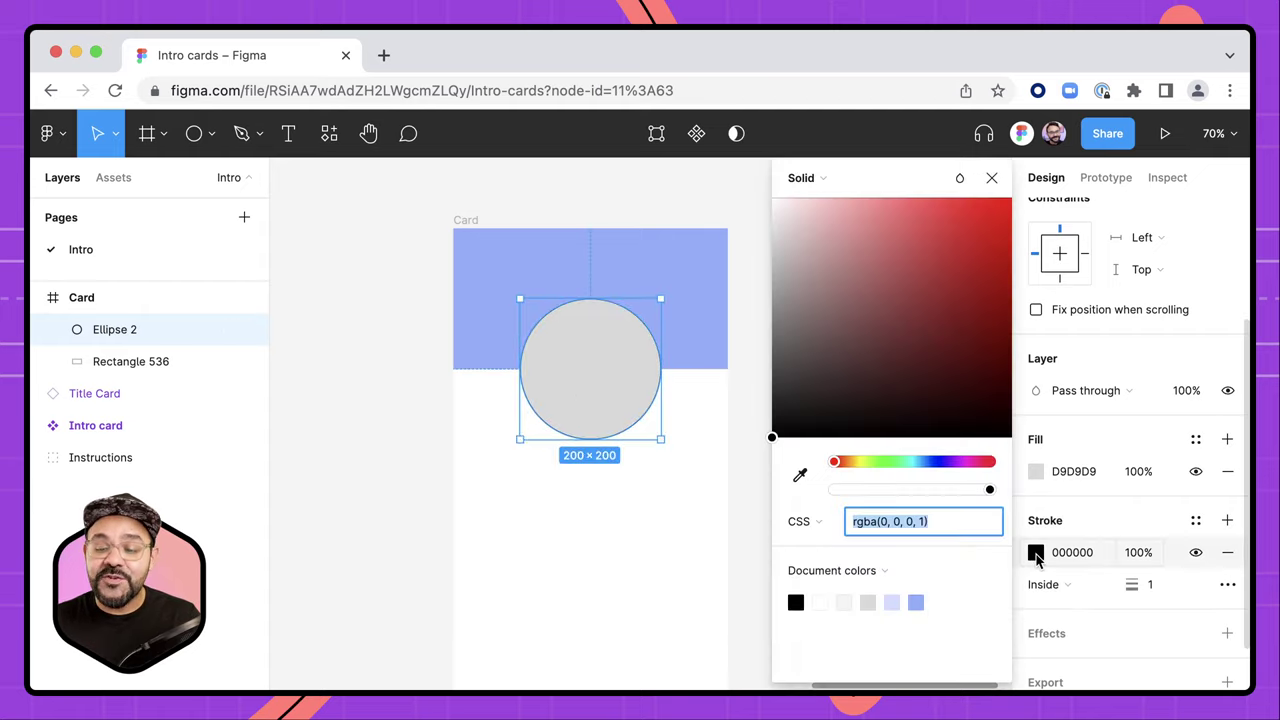
click(800, 285)
drag(794, 275, 737, 166)
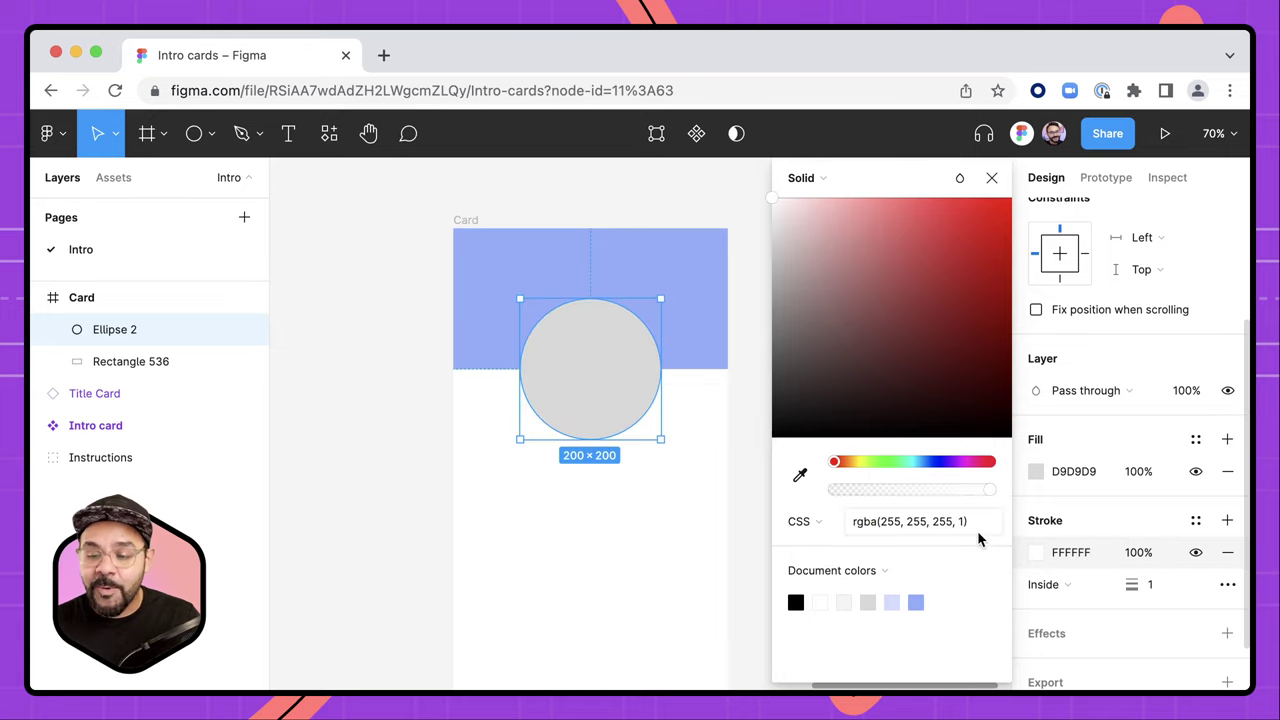
drag(1143, 587, 1140, 591)
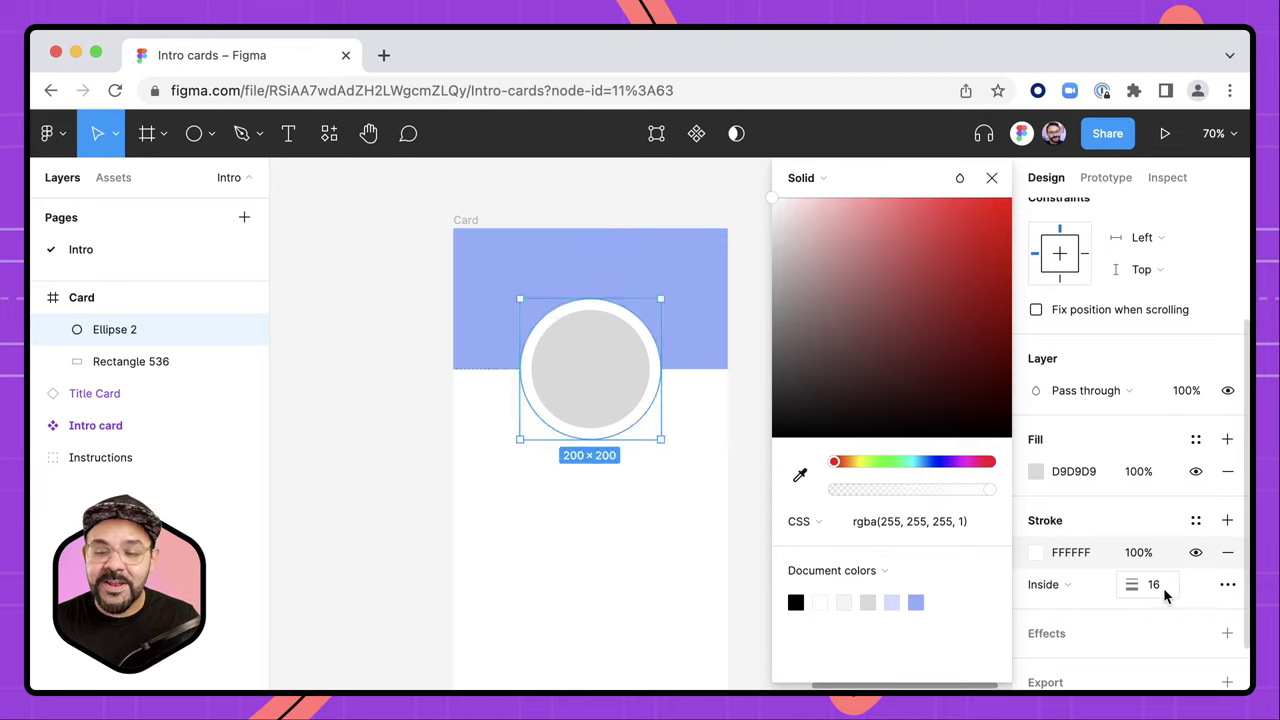
click(1163, 586)
text(12)
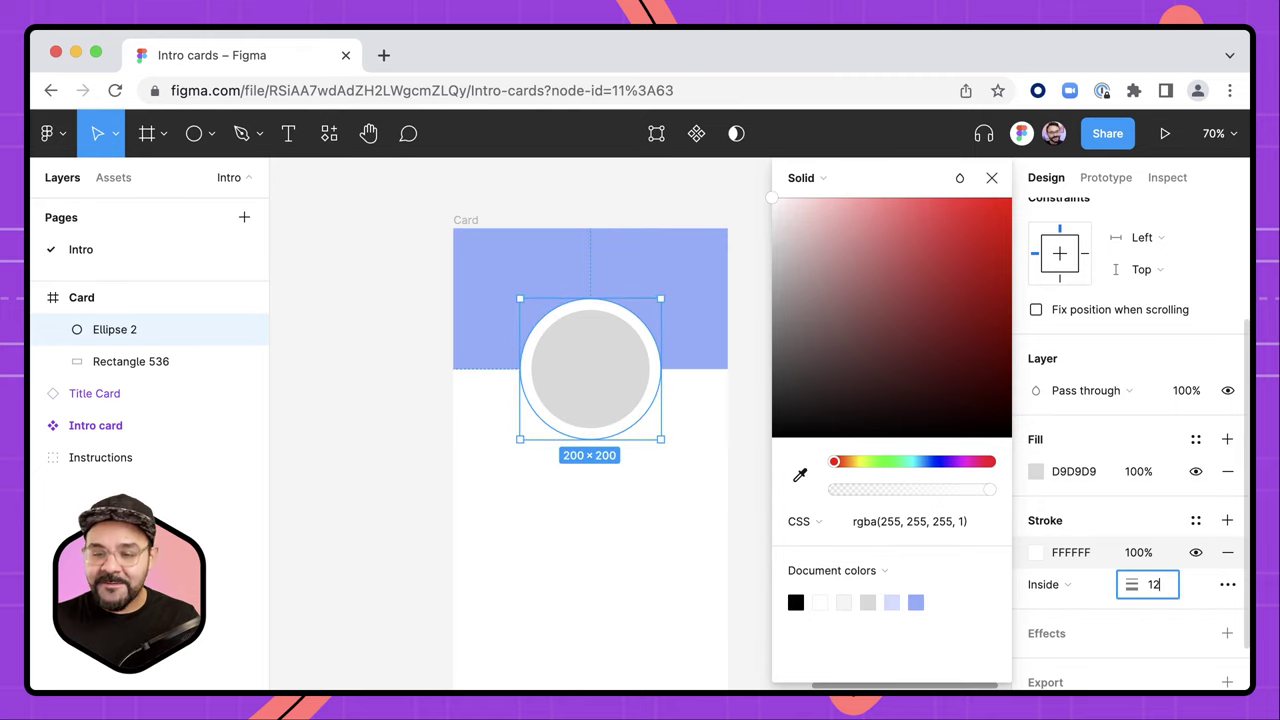
key(Return)
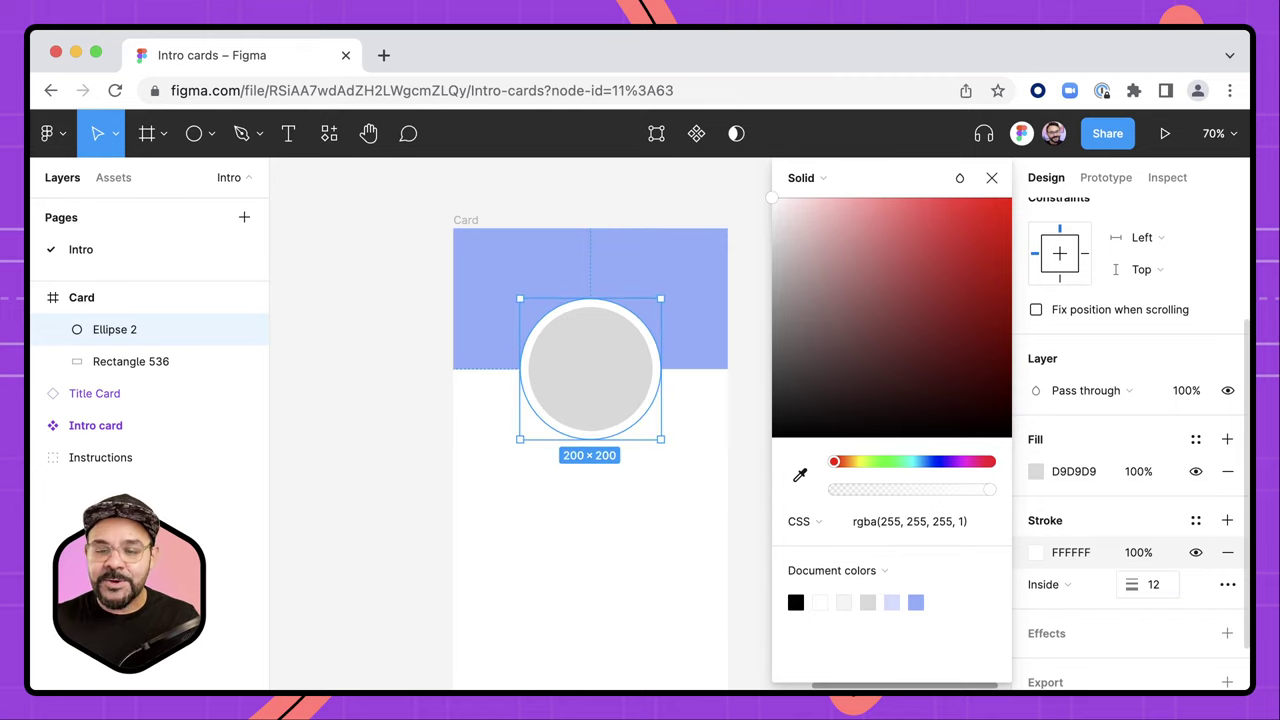
click(993, 178)
click(849, 417)
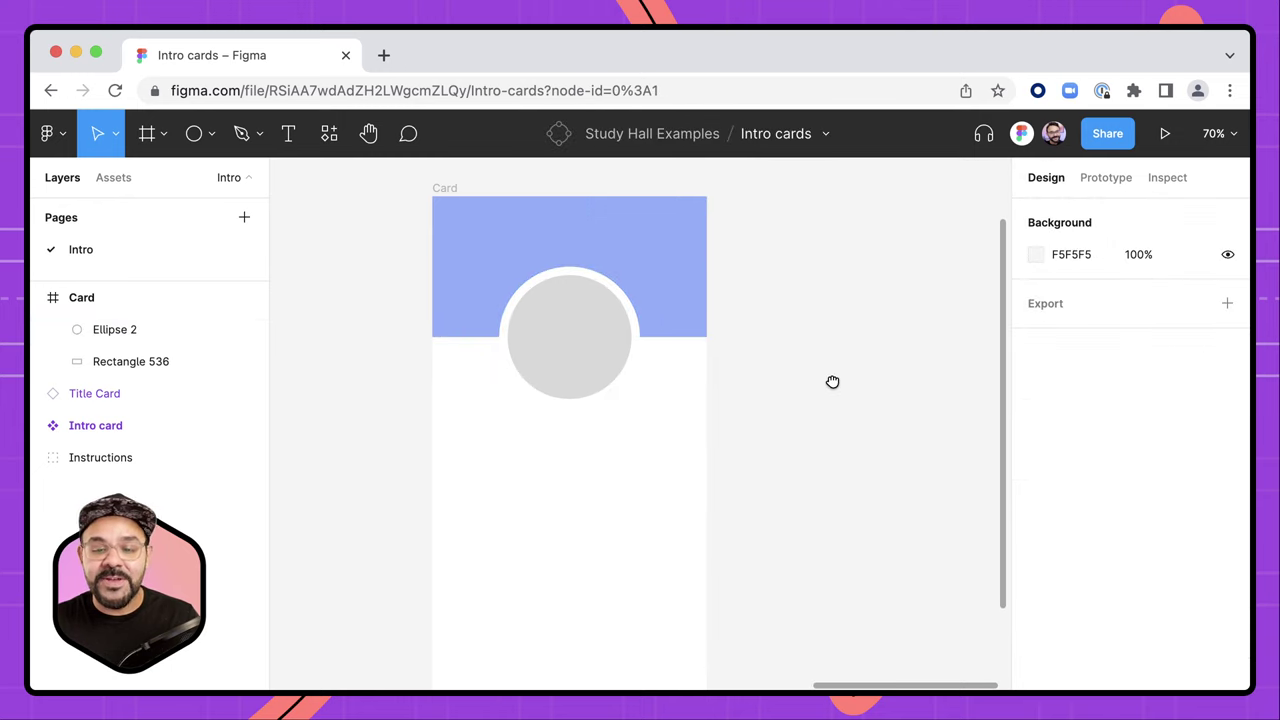
- Pan around the canvas to review the Intro card, then return to Card with the Text tool
drag(849, 417, 831, 383)
scroll(835, 388, down, 5)
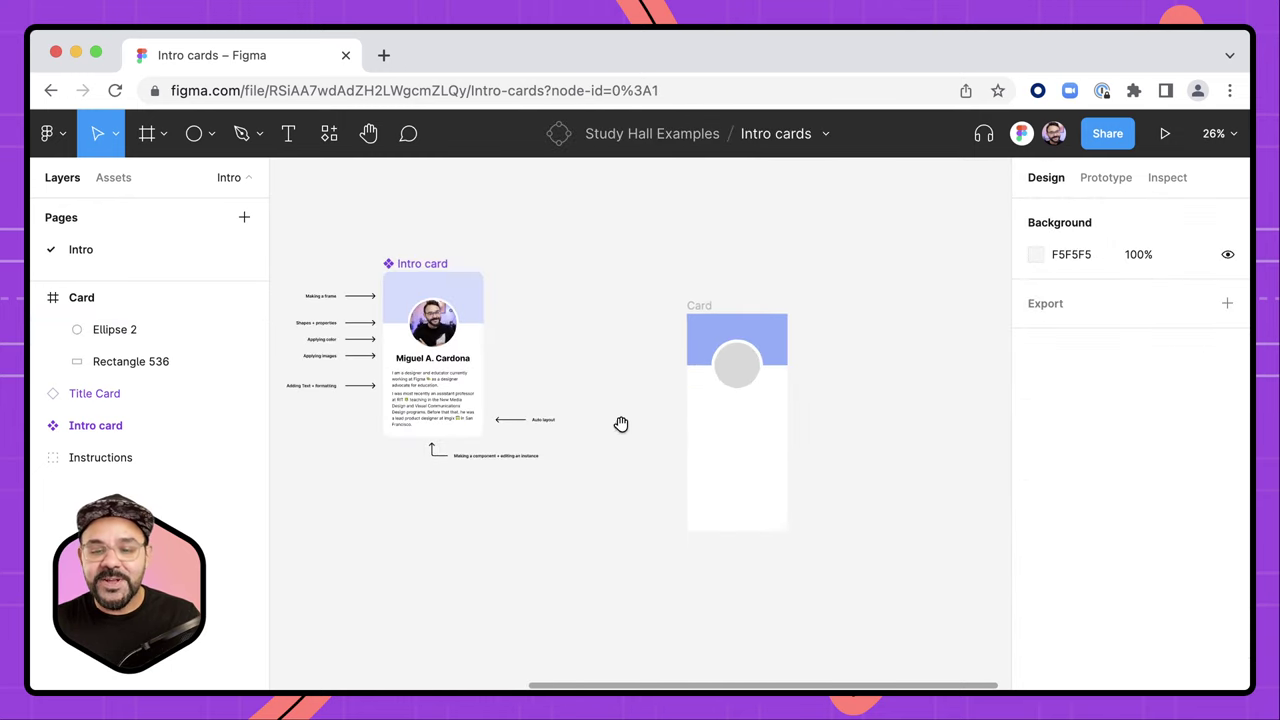
scroll(623, 423, left, 3)
scroll(526, 406, up, 4)
scroll(505, 375, up, 1)
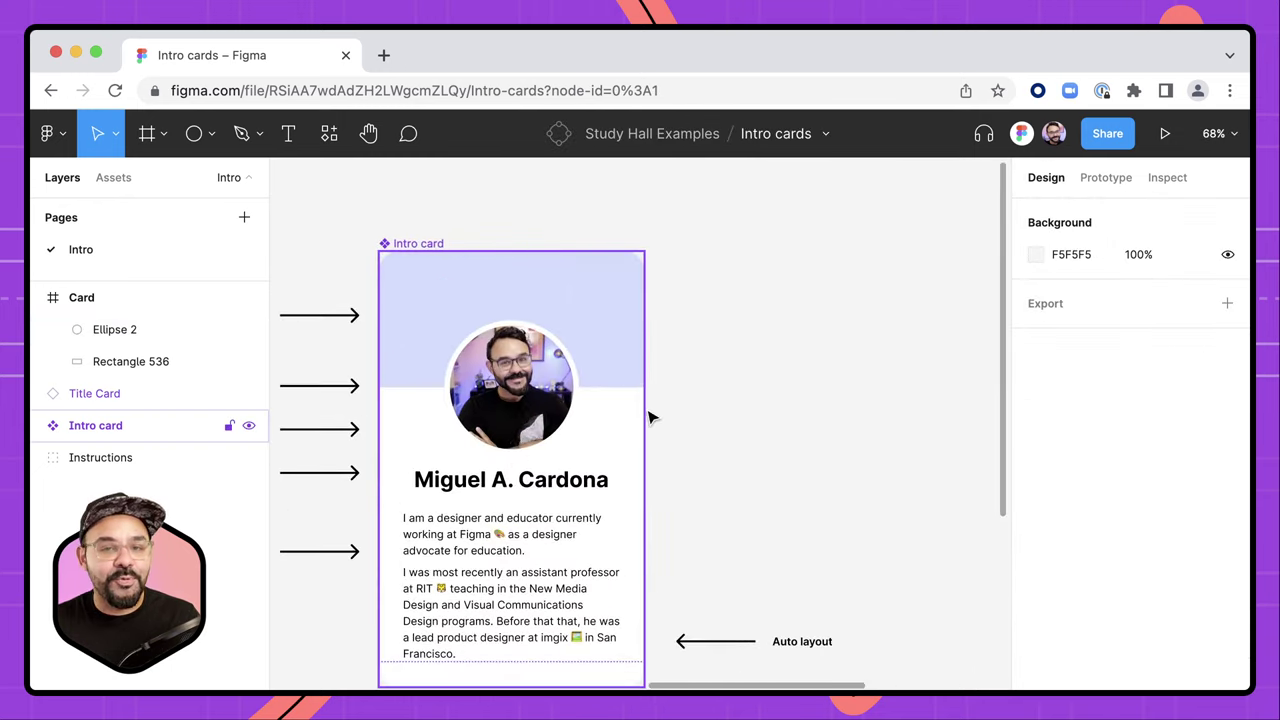
scroll(686, 408, down, 2)
scroll(534, 377, right, 10)
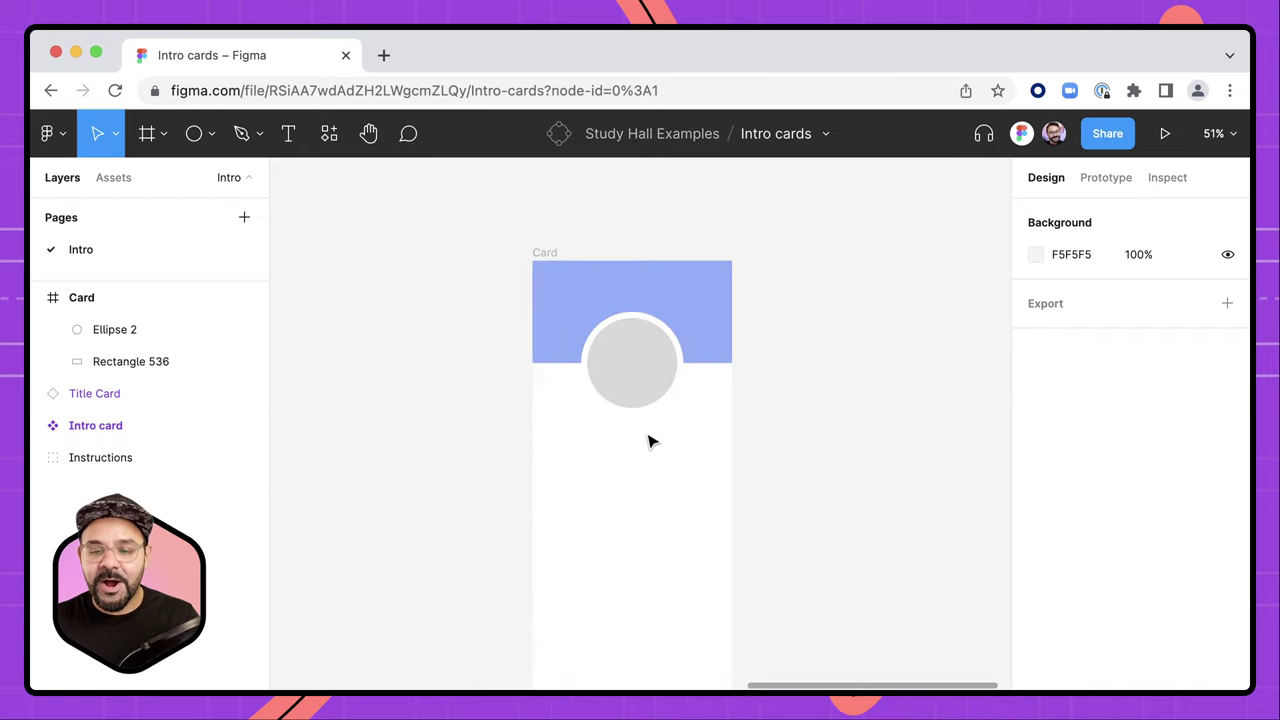
scroll(669, 423, up, 2)
drag(709, 460, 670, 485)
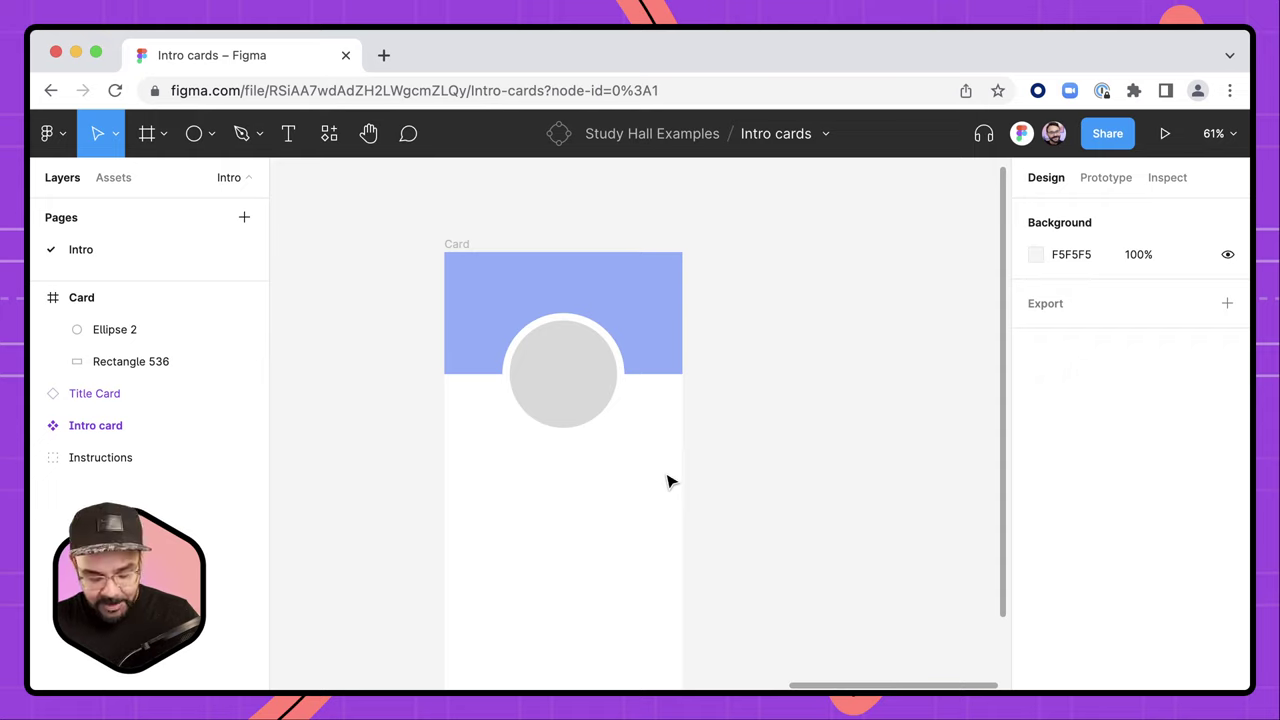
key(t)
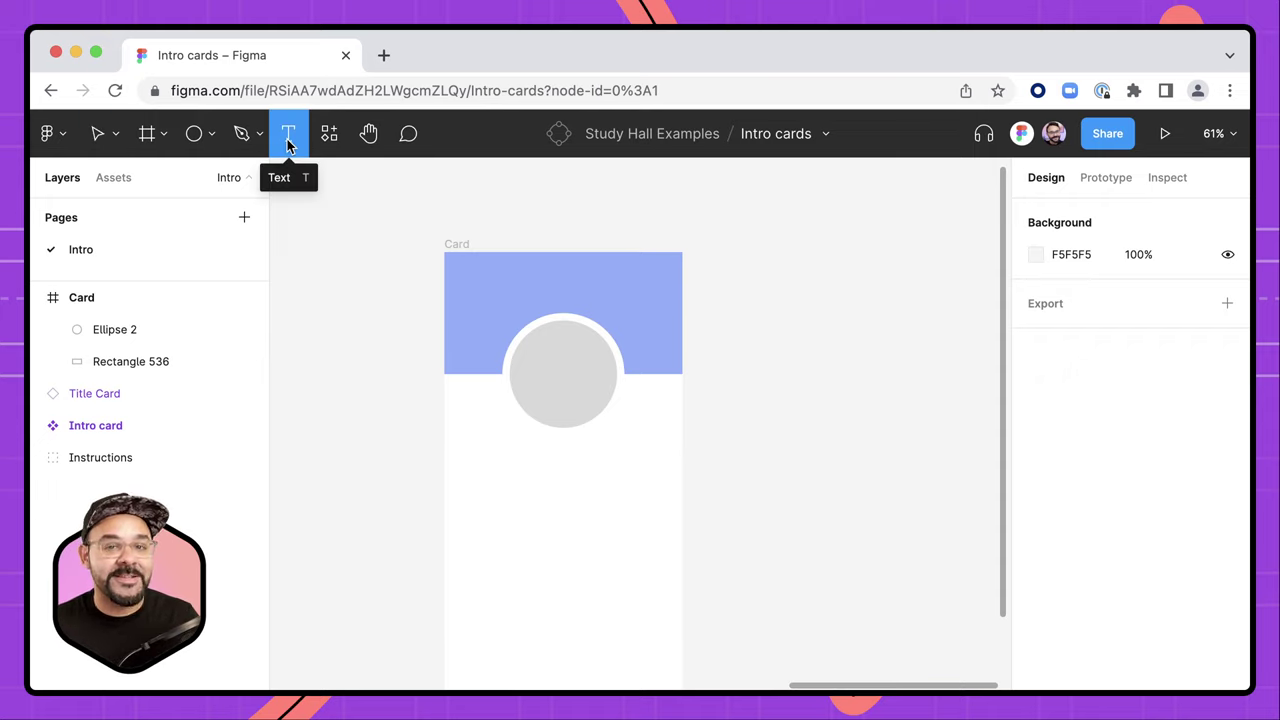
- Type a person's full name into a new text box below the avatar circle
drag(489, 444, 643, 484)
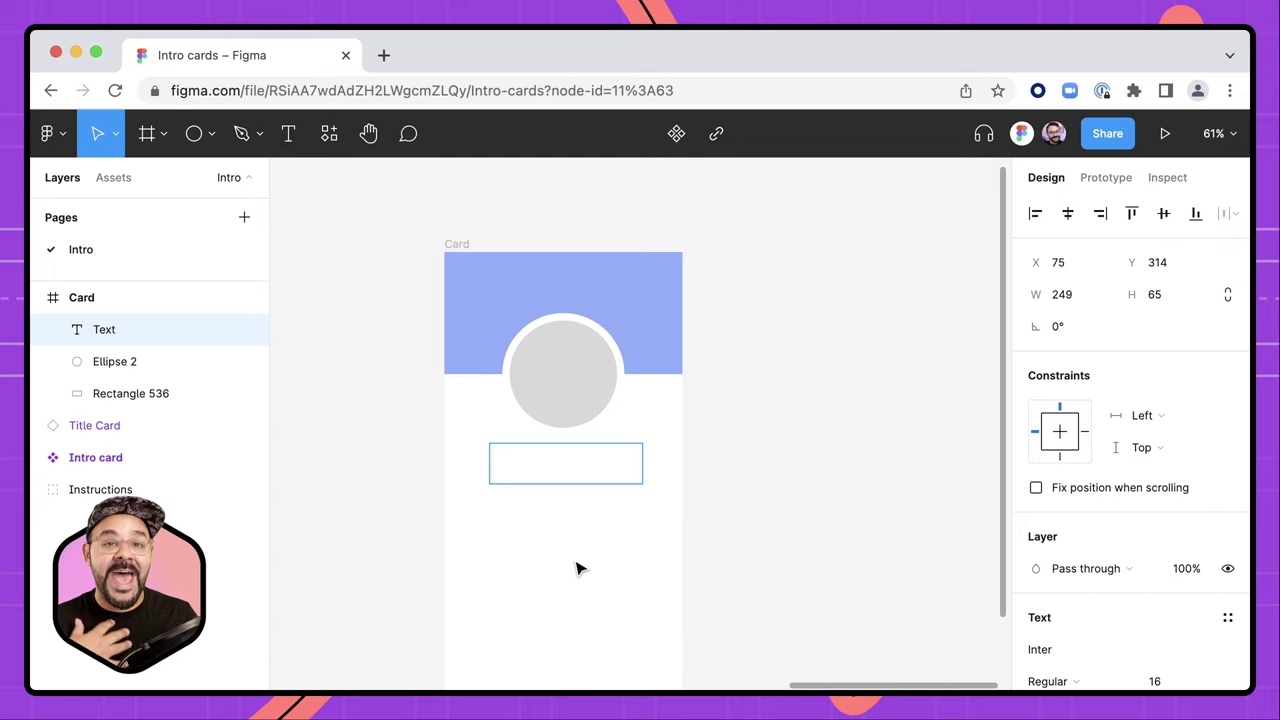
text(Migu)
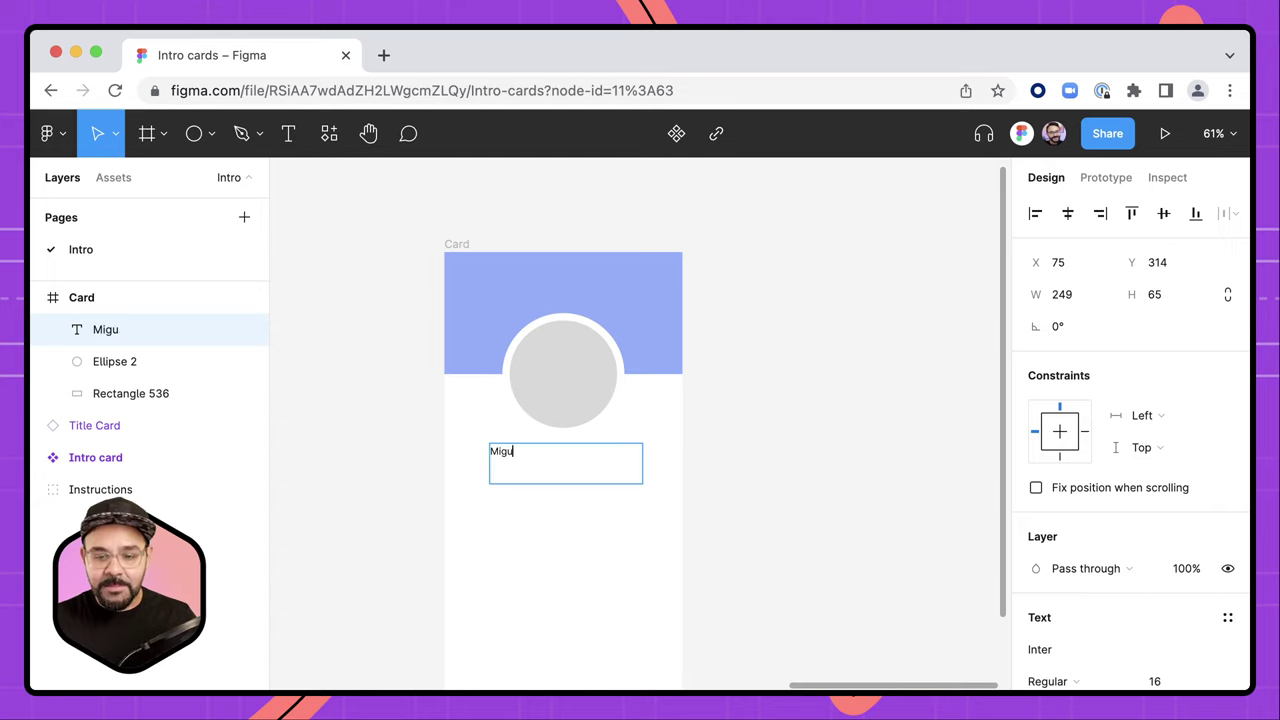
text(el Cardona)
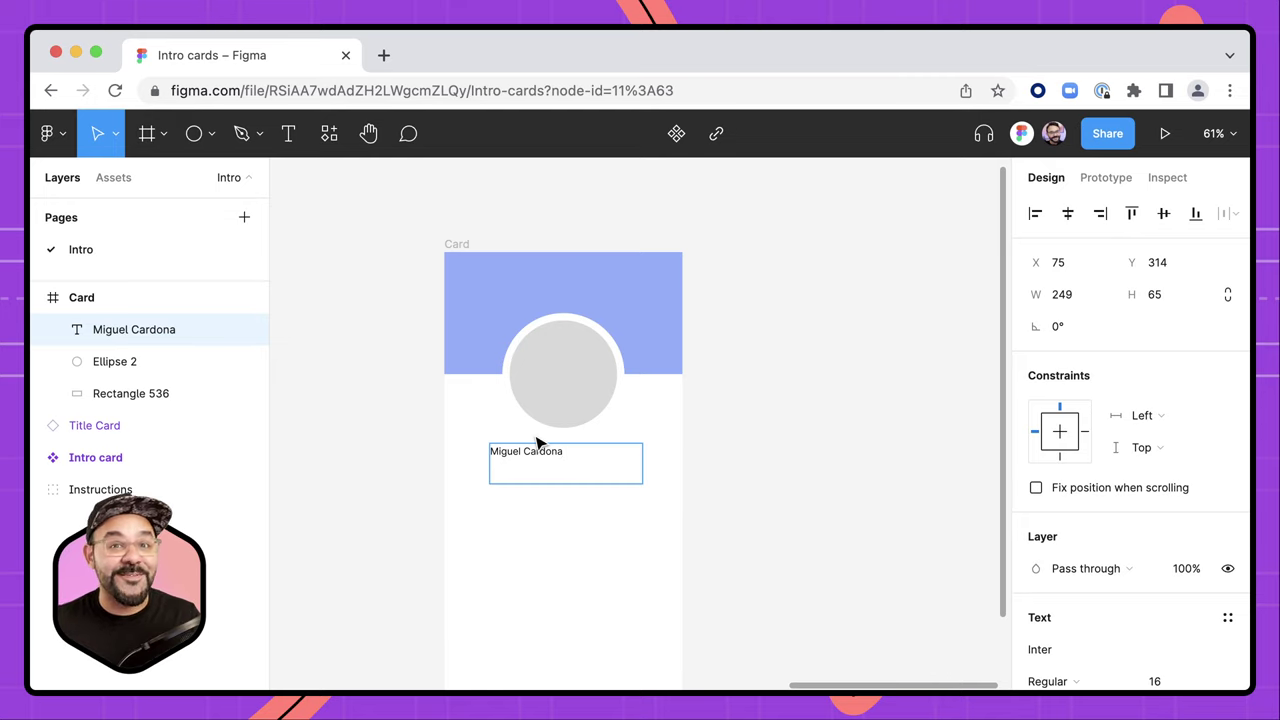
drag(562, 452, 490, 452)
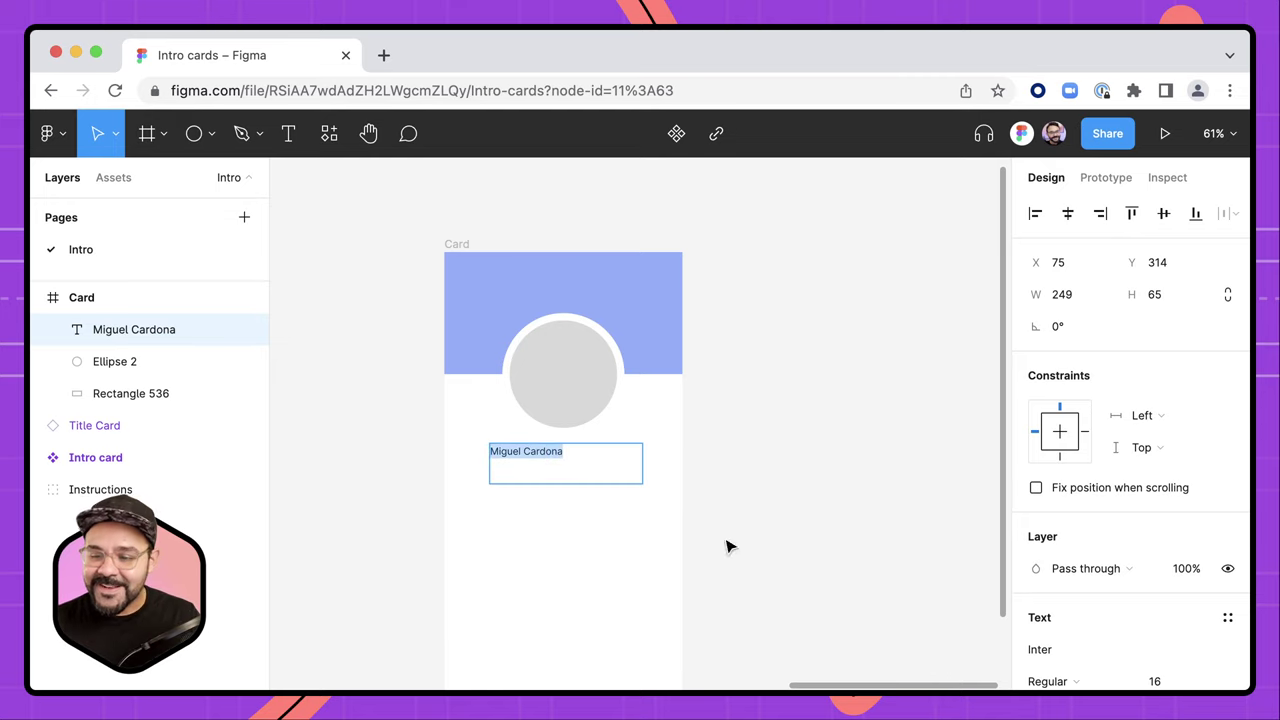
scroll(1135, 487, down, 5)
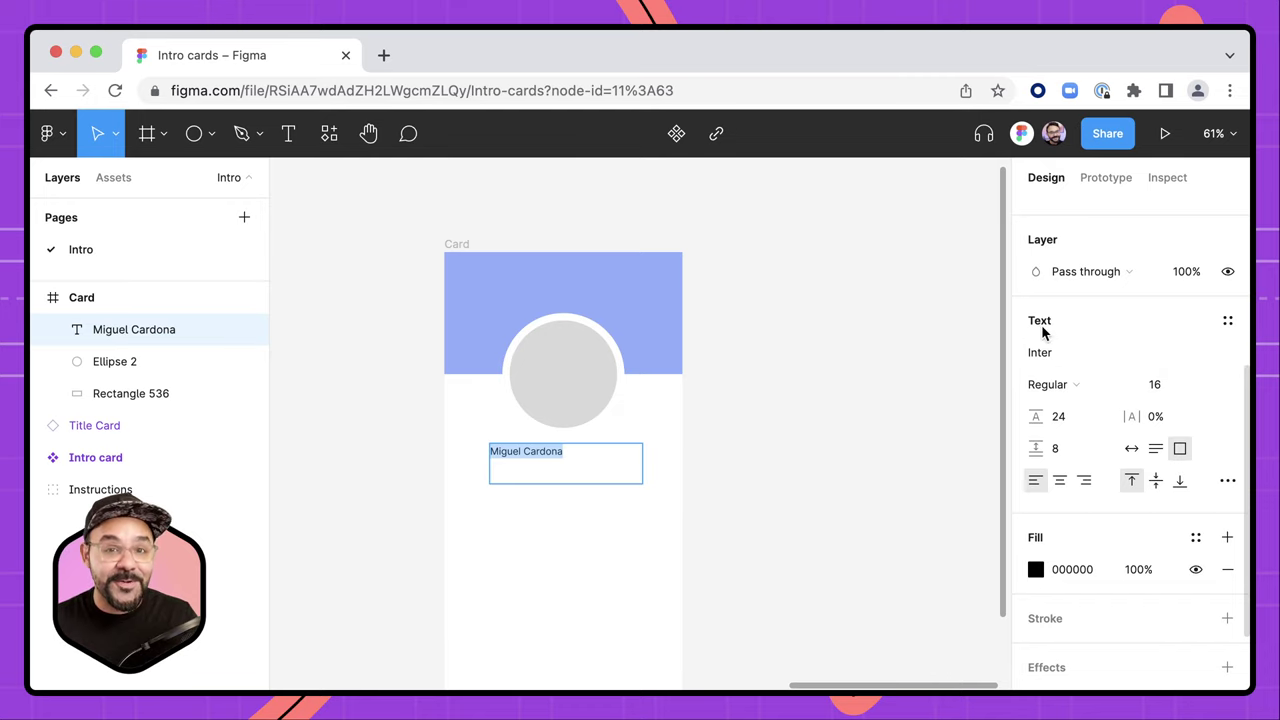
- Make the Miguel Cardona name Inter Bold 32 and set its text box to auto height
click(1163, 384)
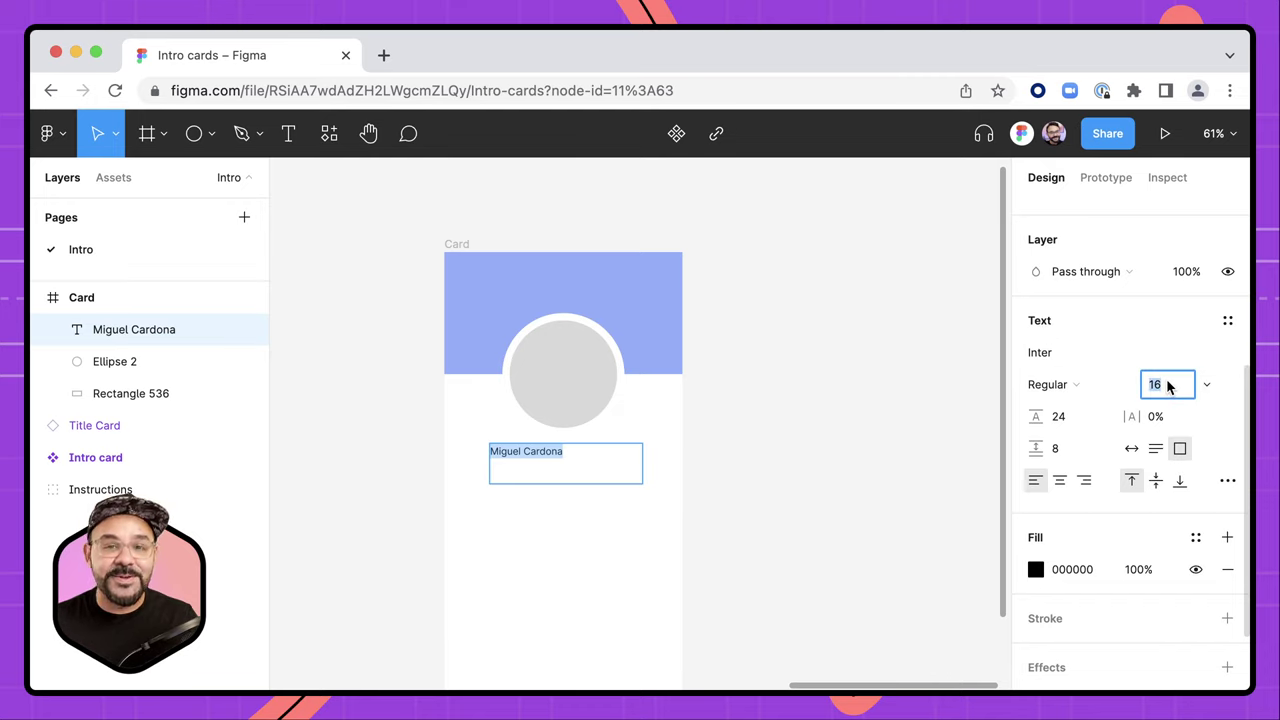
text(32)
key(Return)
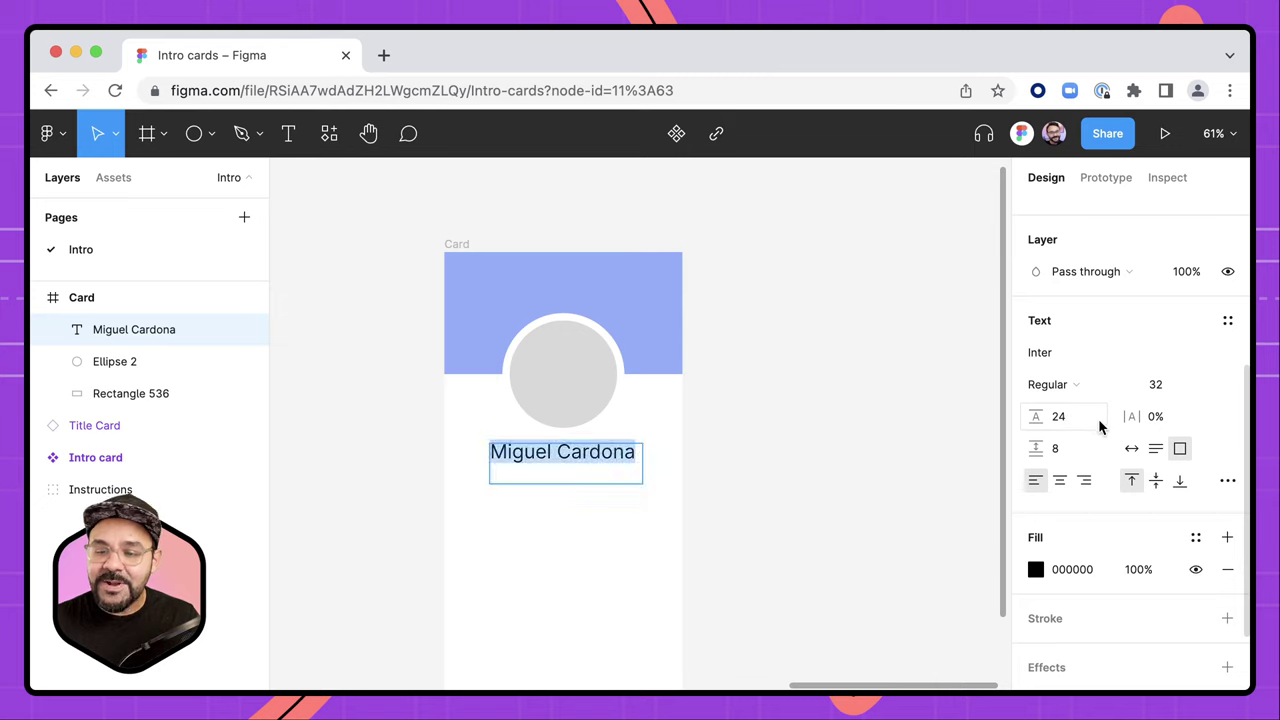
click(1048, 360)
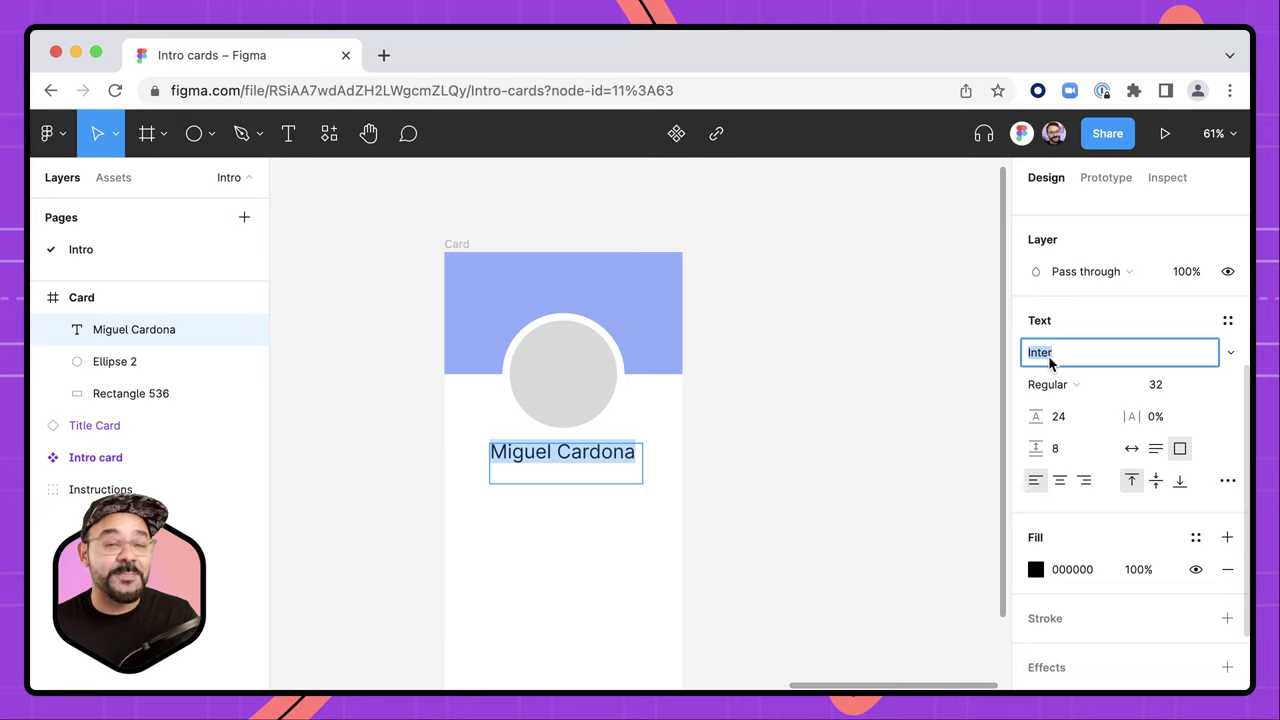
click(1074, 387)
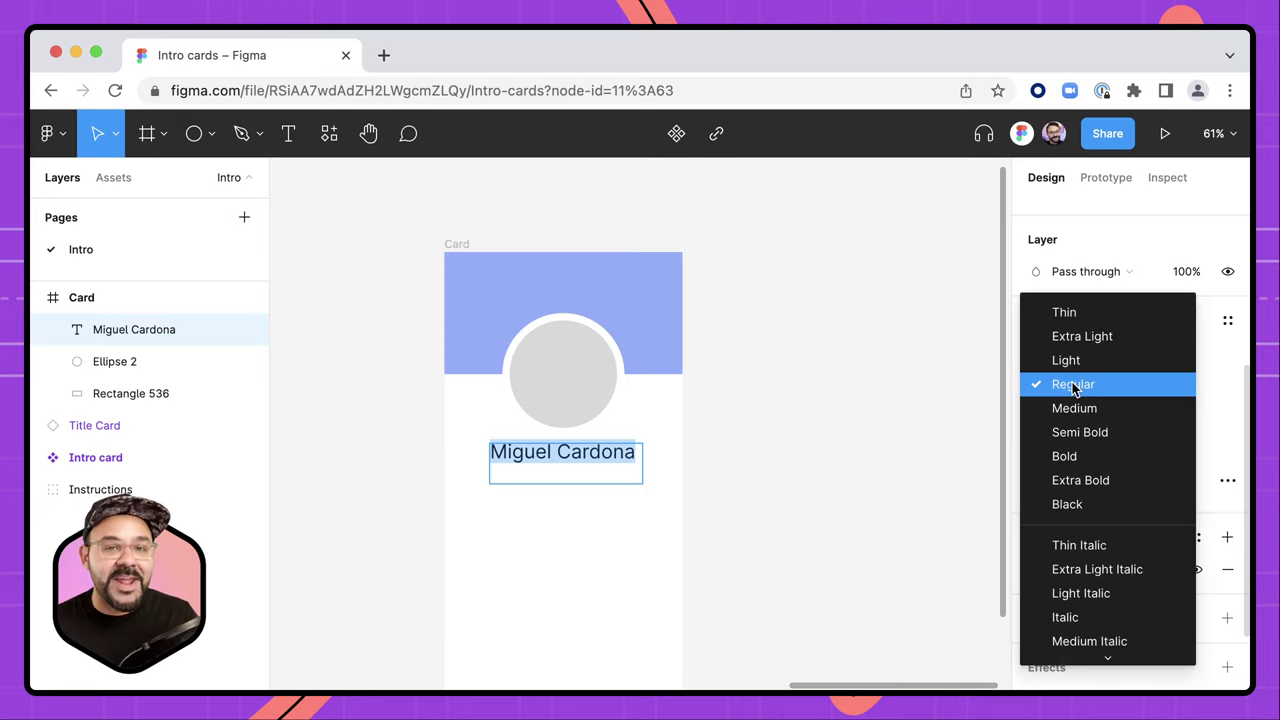
click(1084, 455)
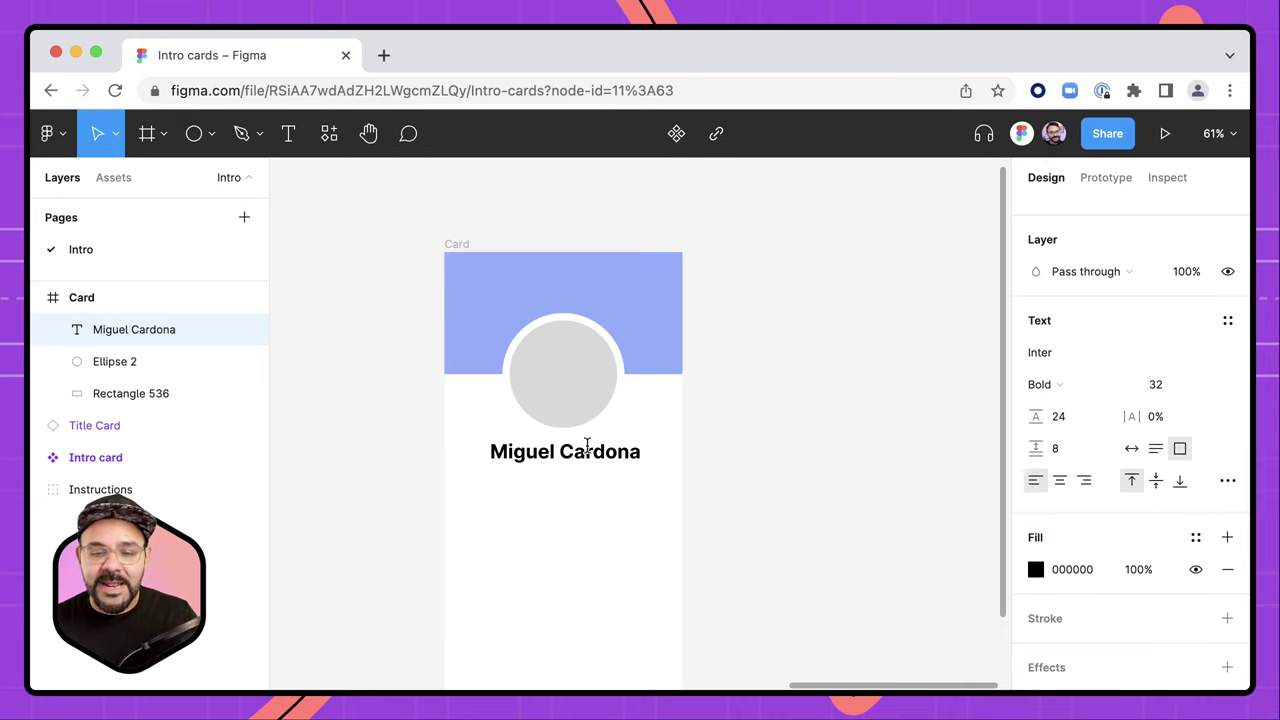
key(Return)
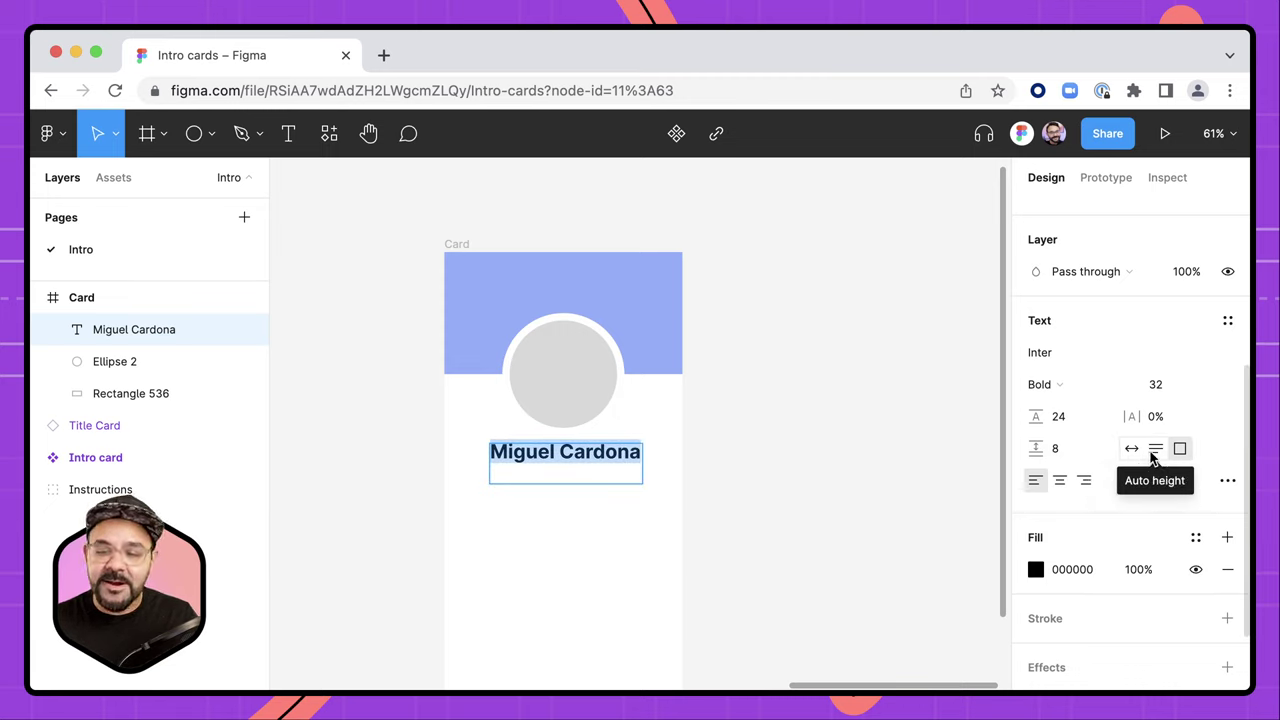
click(1156, 450)
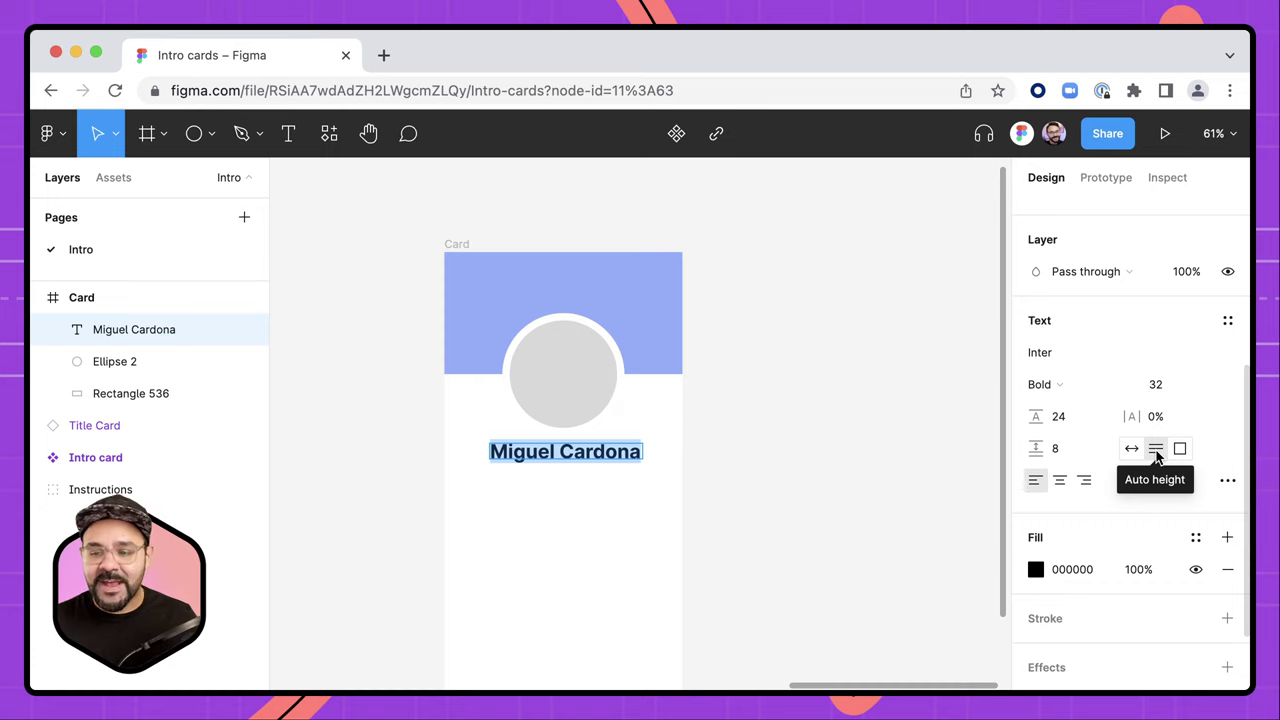
key(Escape)
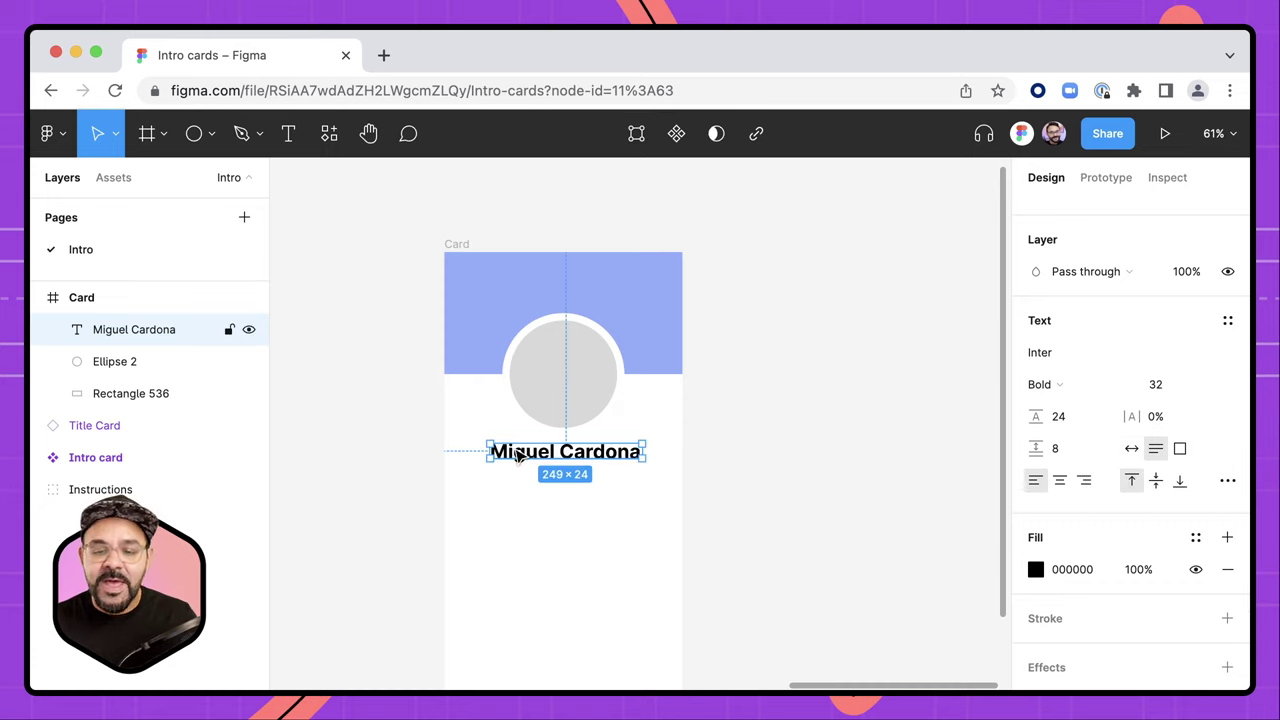
- Widen the name's text box to a width of 320
drag(487, 449, 460, 450)
scroll(1063, 400, up, 5)
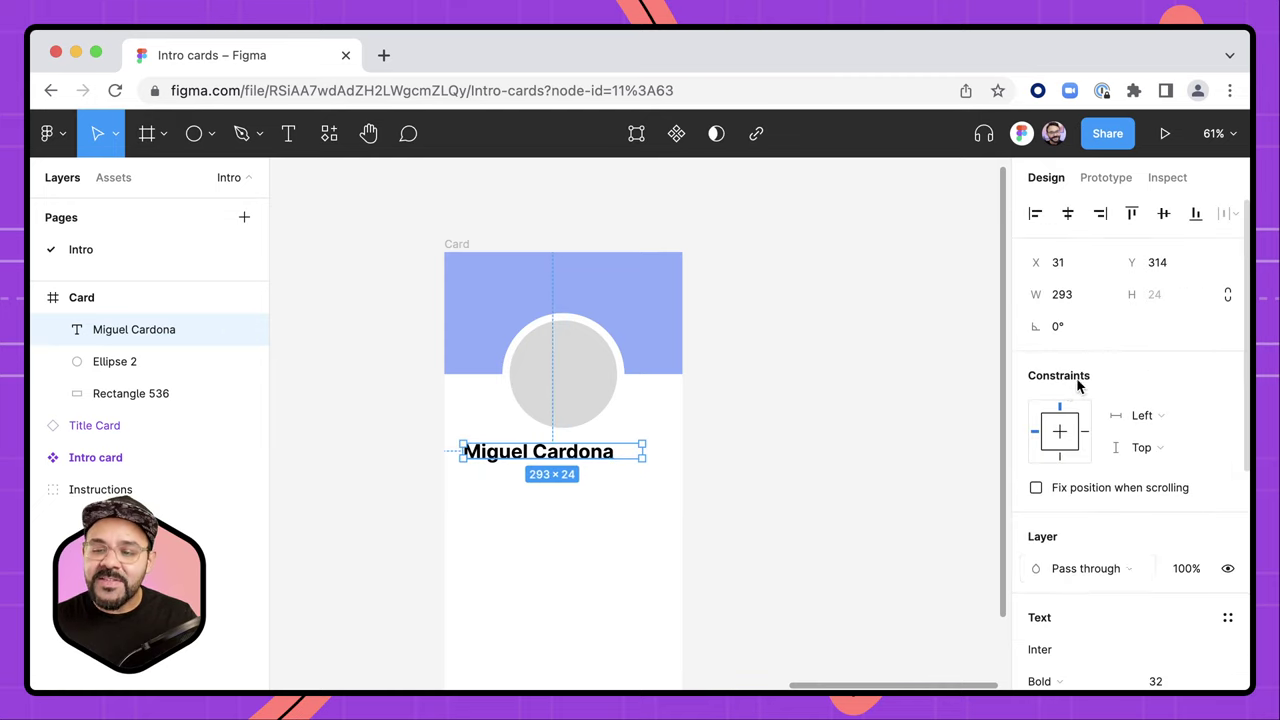
click(1078, 294)
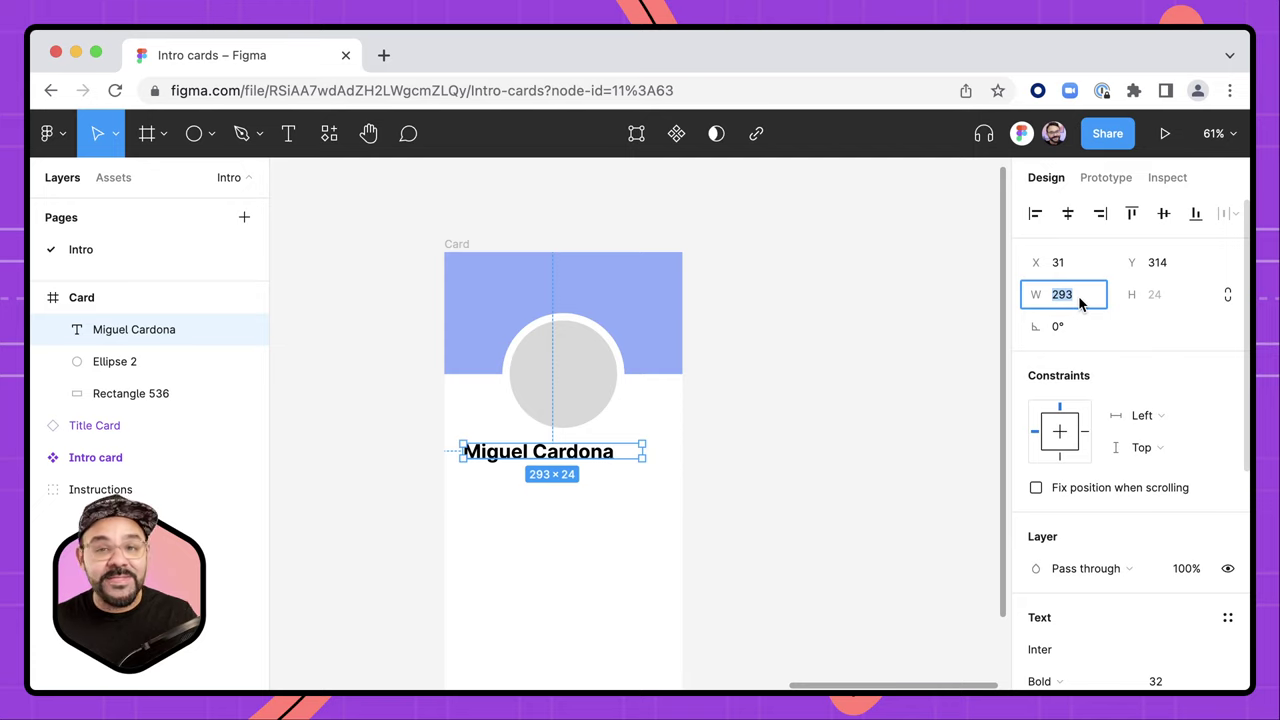
text(32)
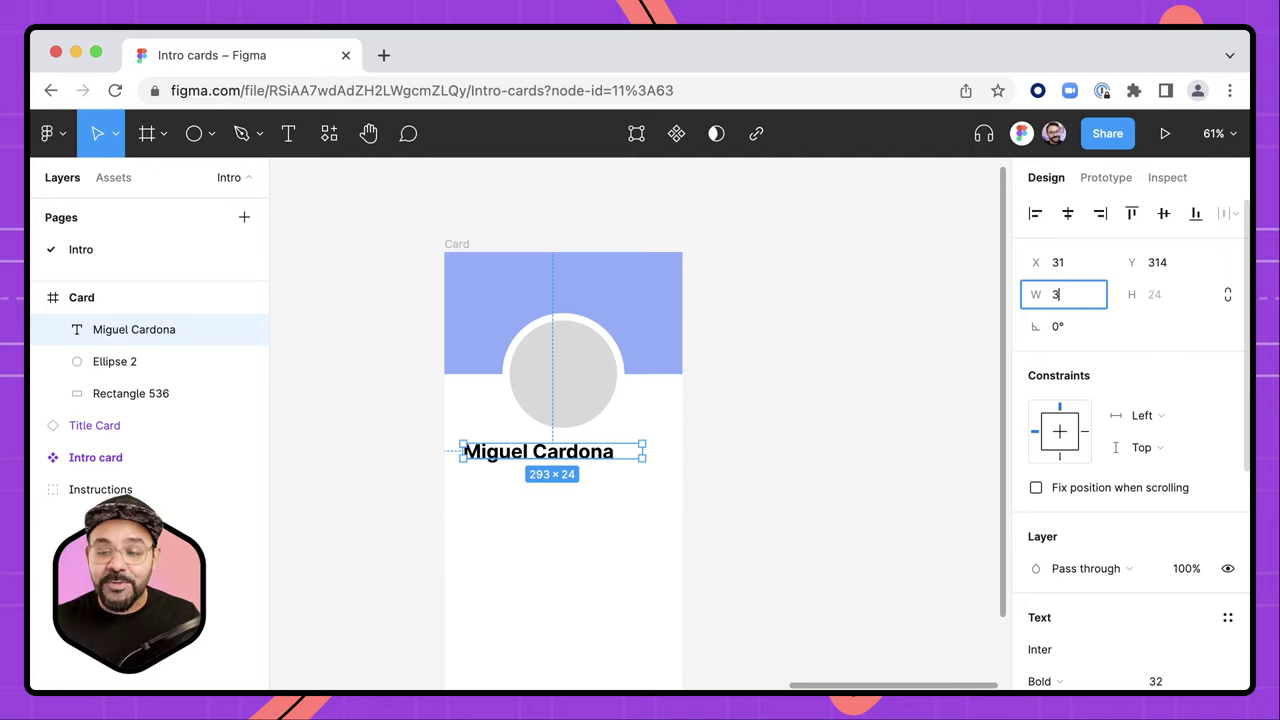
text(0)
key(Return)
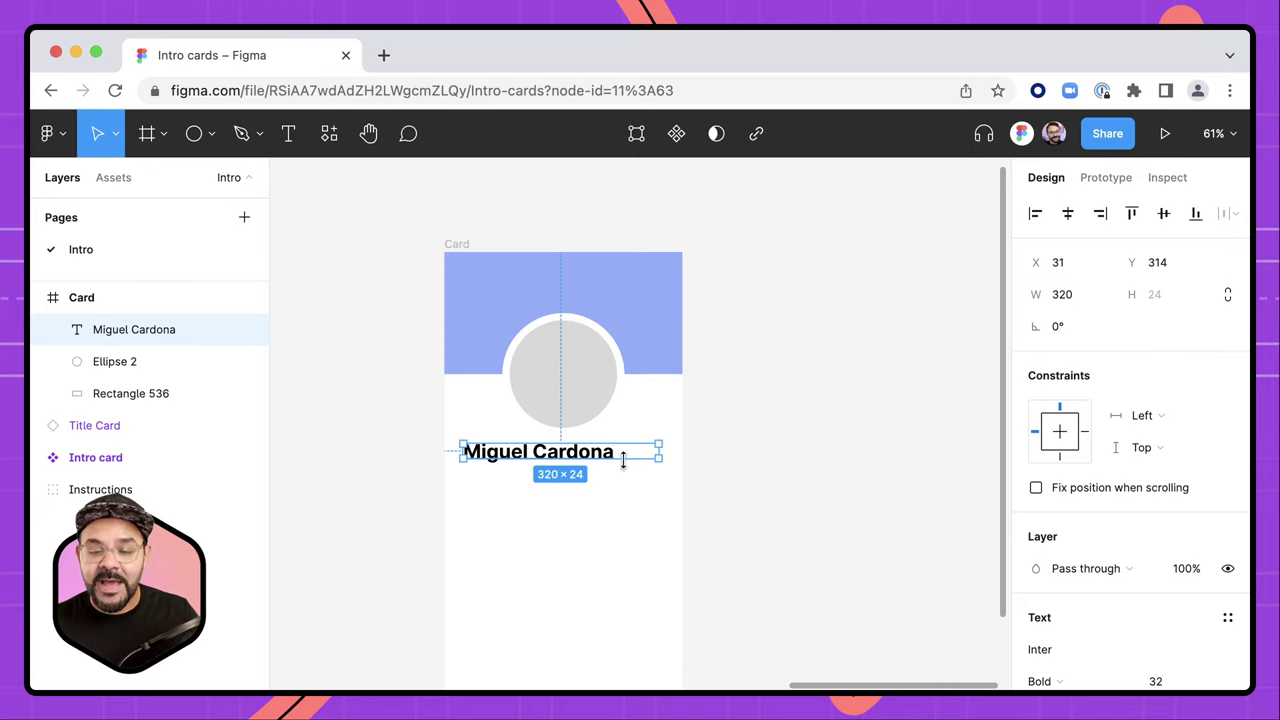
- Centre the name horizontally on the card and centre-align its text
drag(524, 455, 534, 462)
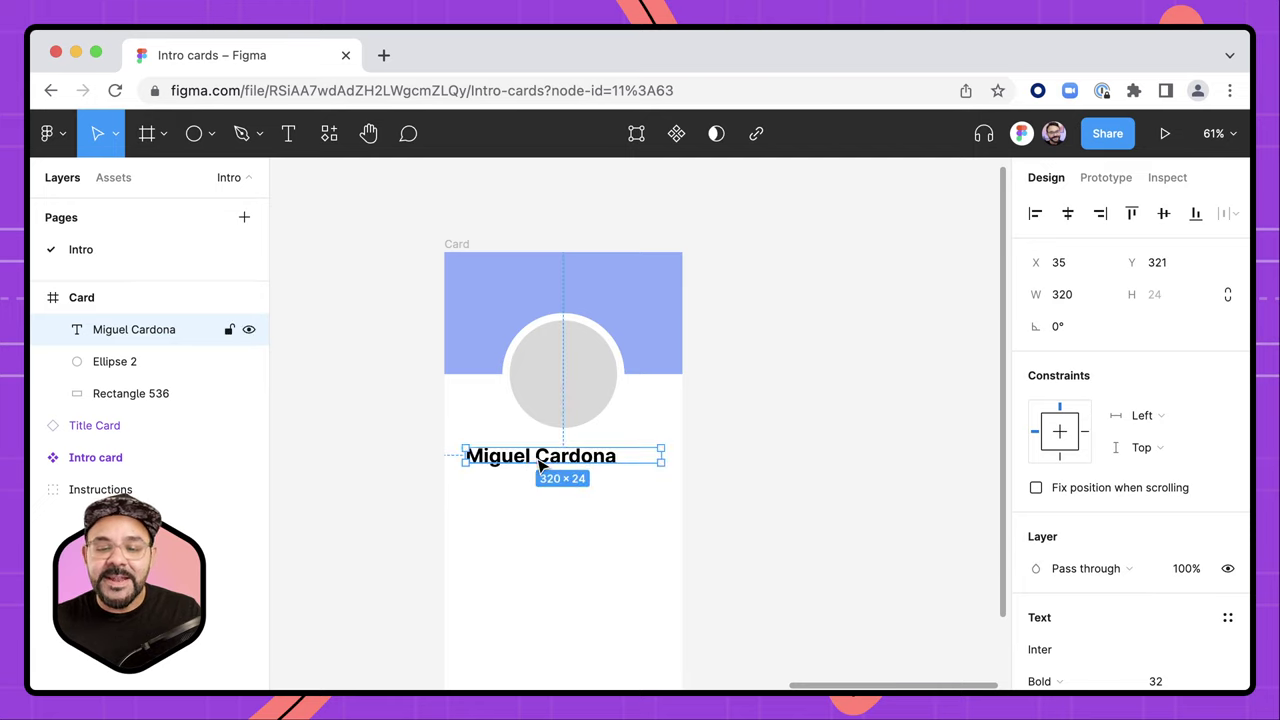
scroll(1080, 489, down, 3)
scroll(1078, 490, down, 3)
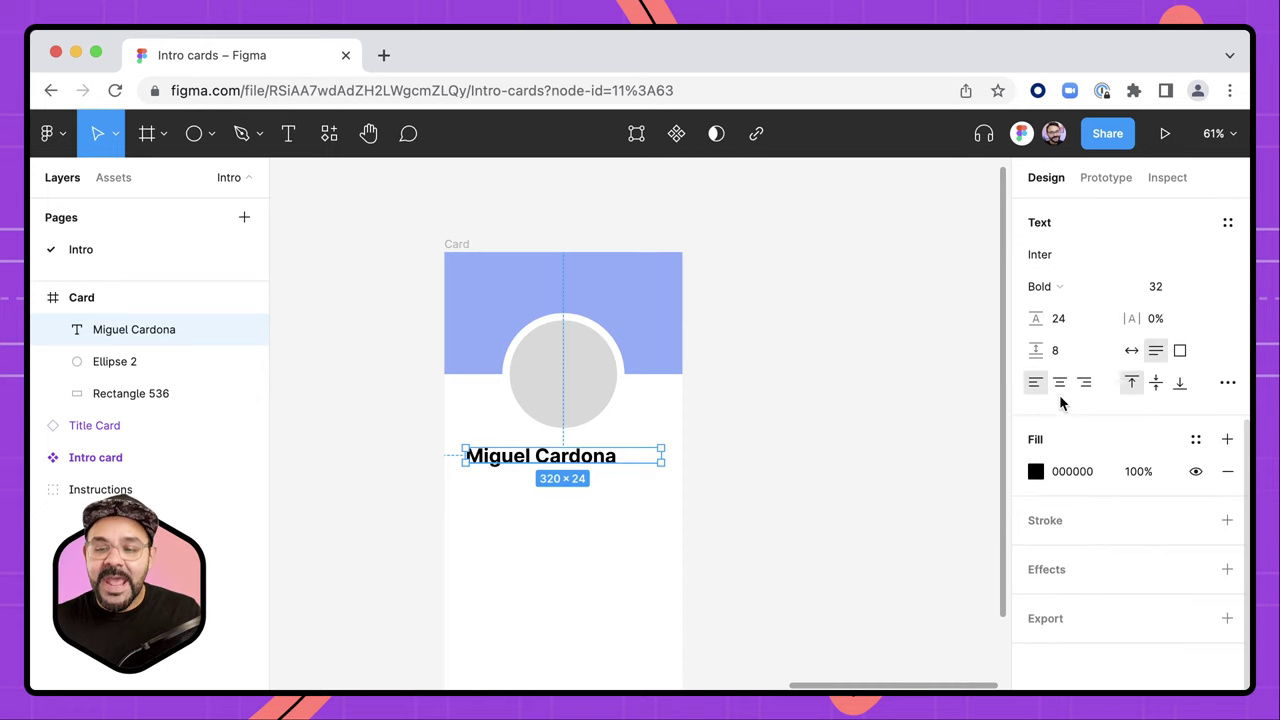
scroll(1060, 410, up, 1)
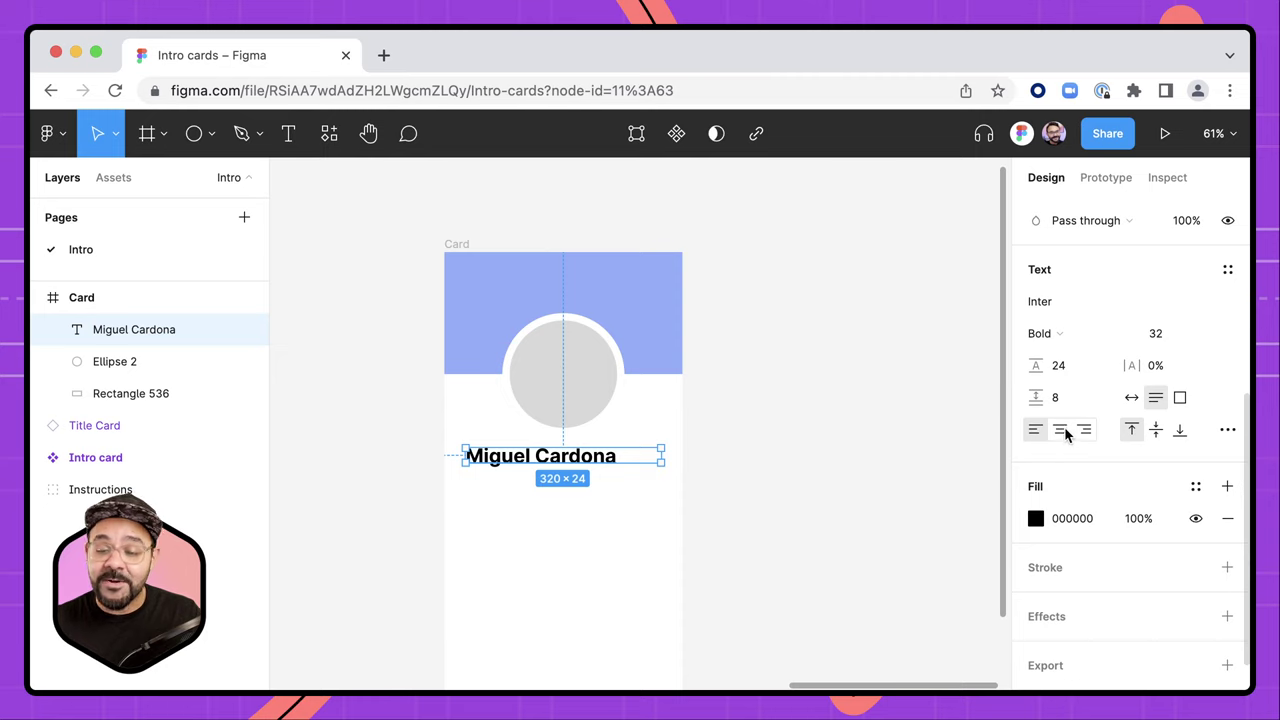
click(1061, 432)
mouse_move(578, 466)
mouse_down()
mouse_move(582, 476)
mouse_move(548, 464)
mouse_move(588, 456)
mouse_up()
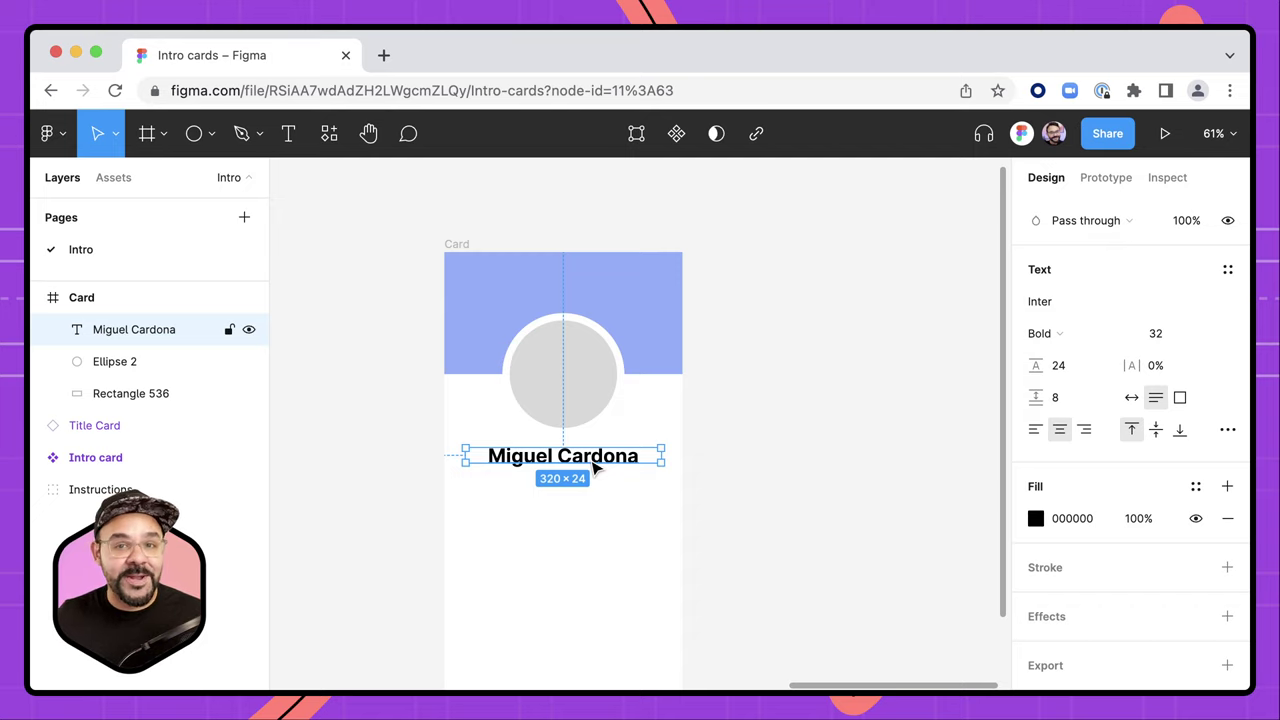
alt+drag(594, 468, 597, 510)
key(super+z)
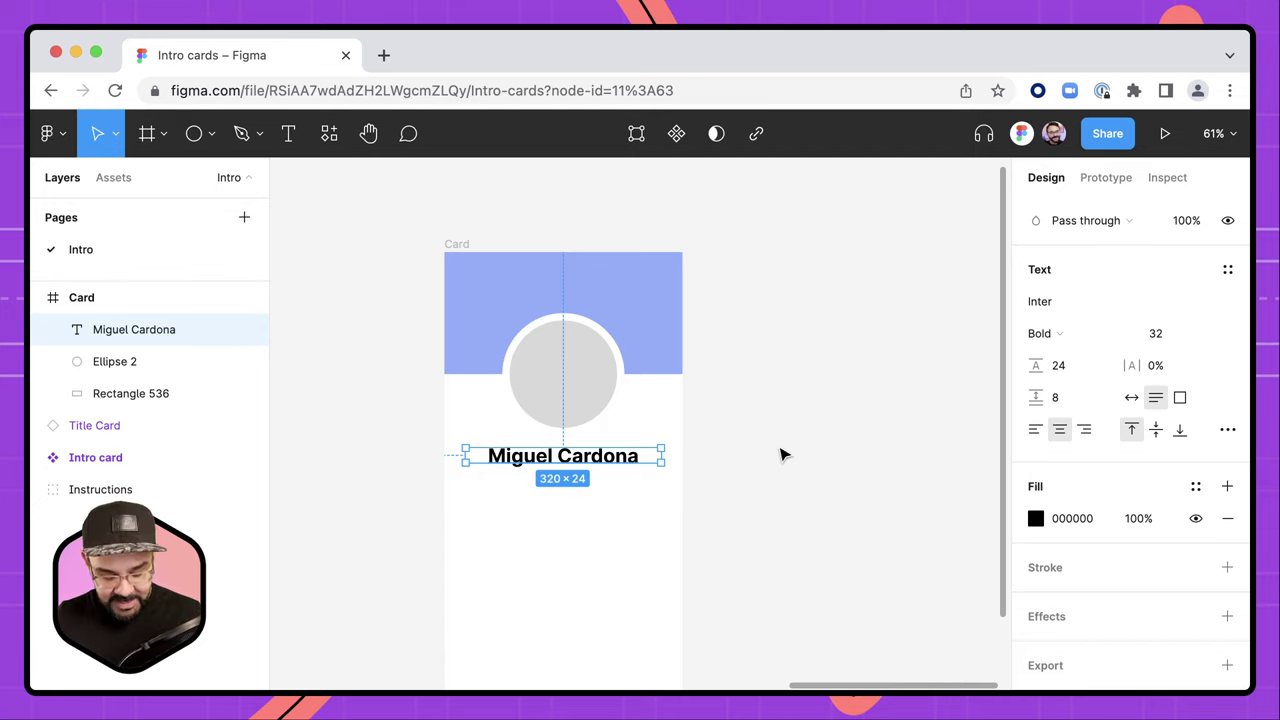
- Duplicate the name text below itself and set the copy's font size to 16
key(super+d)
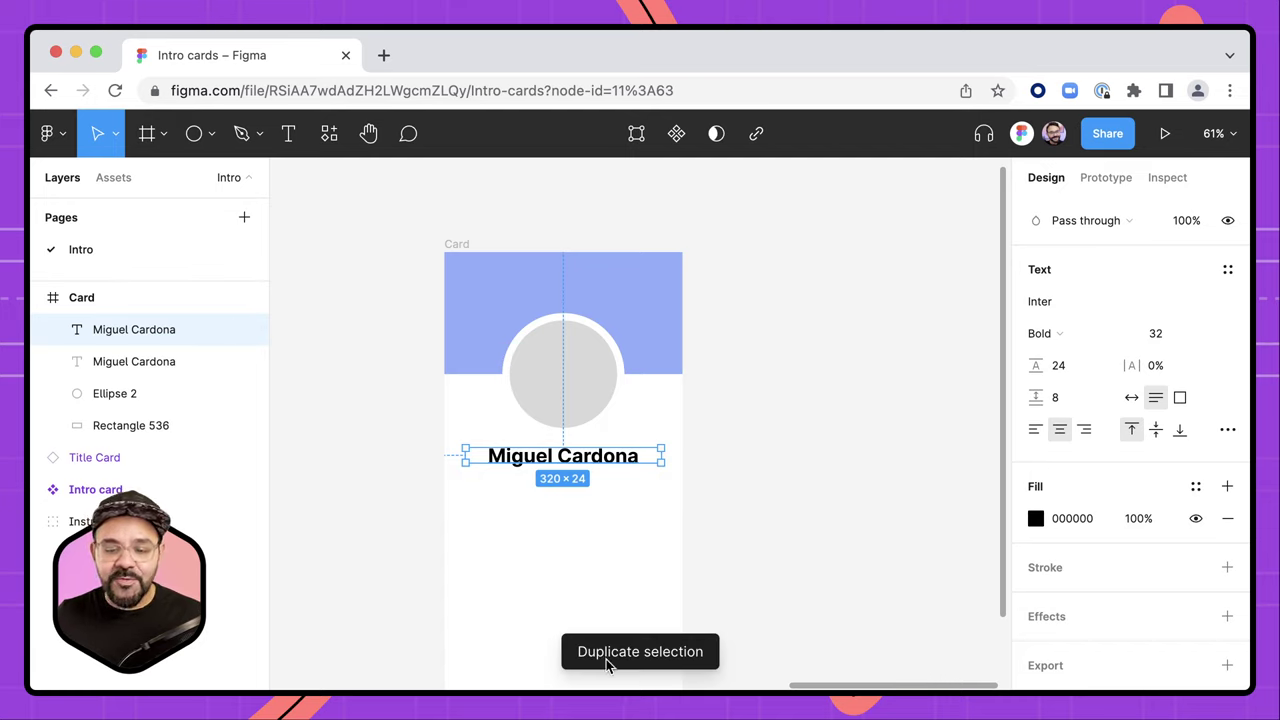
drag(590, 462, 590, 504)
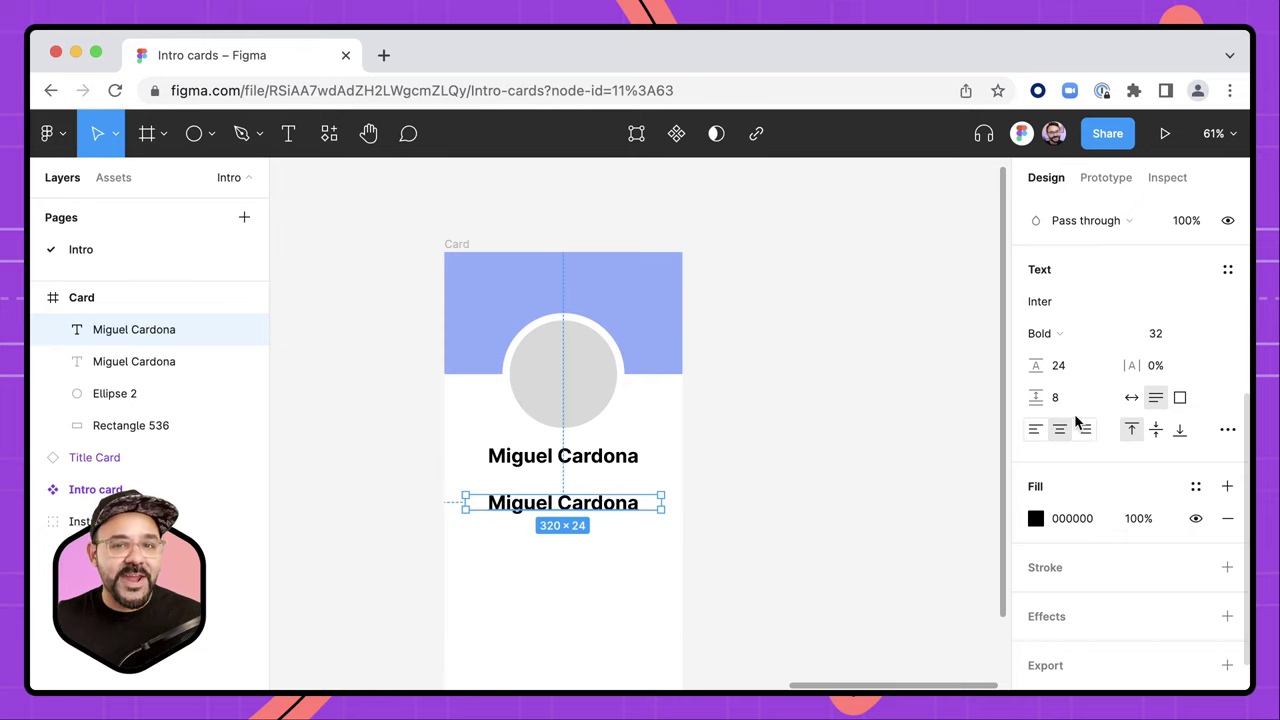
click(1174, 336)
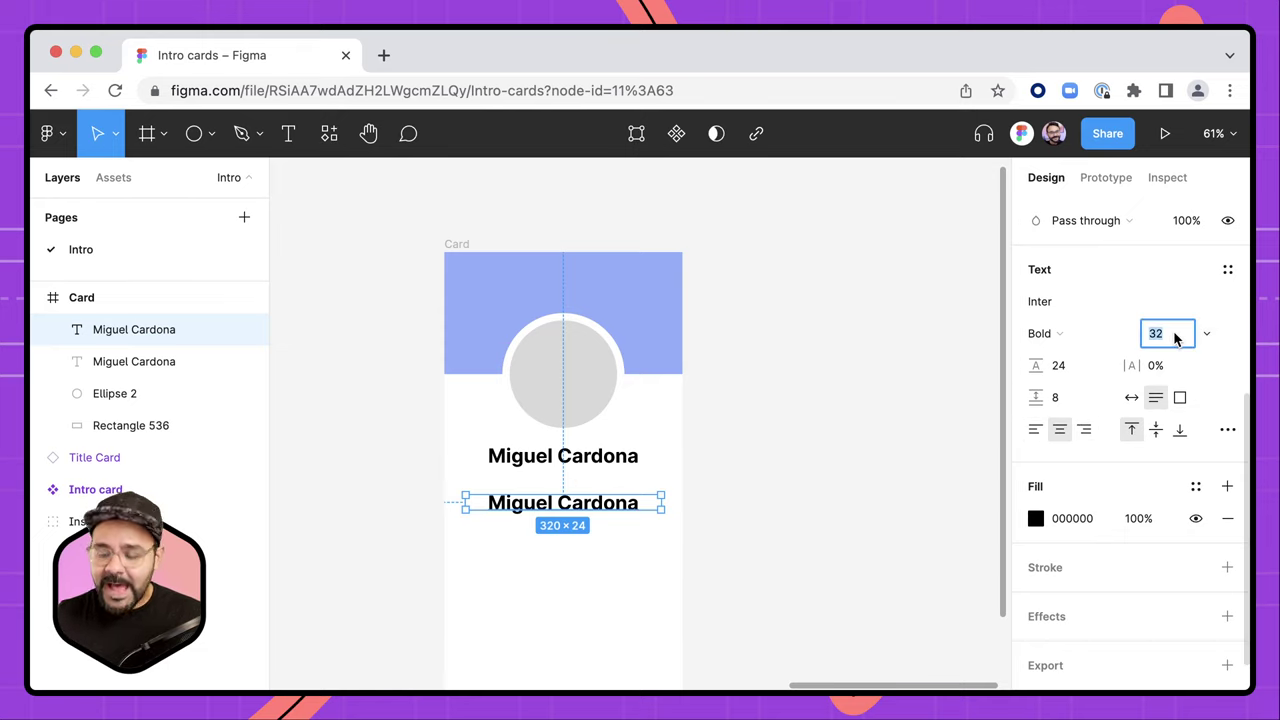
text(16)
key(Return)
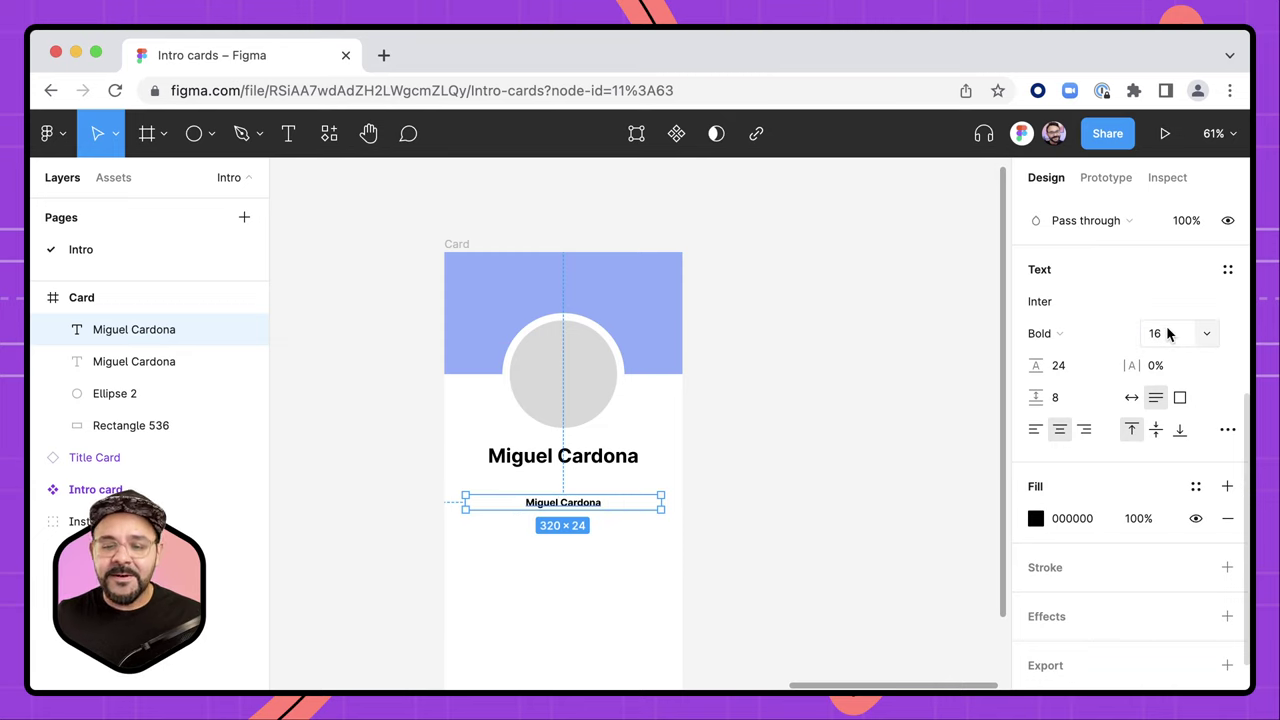
- Make the duplicated text Regular weight and left-aligned
click(1052, 333)
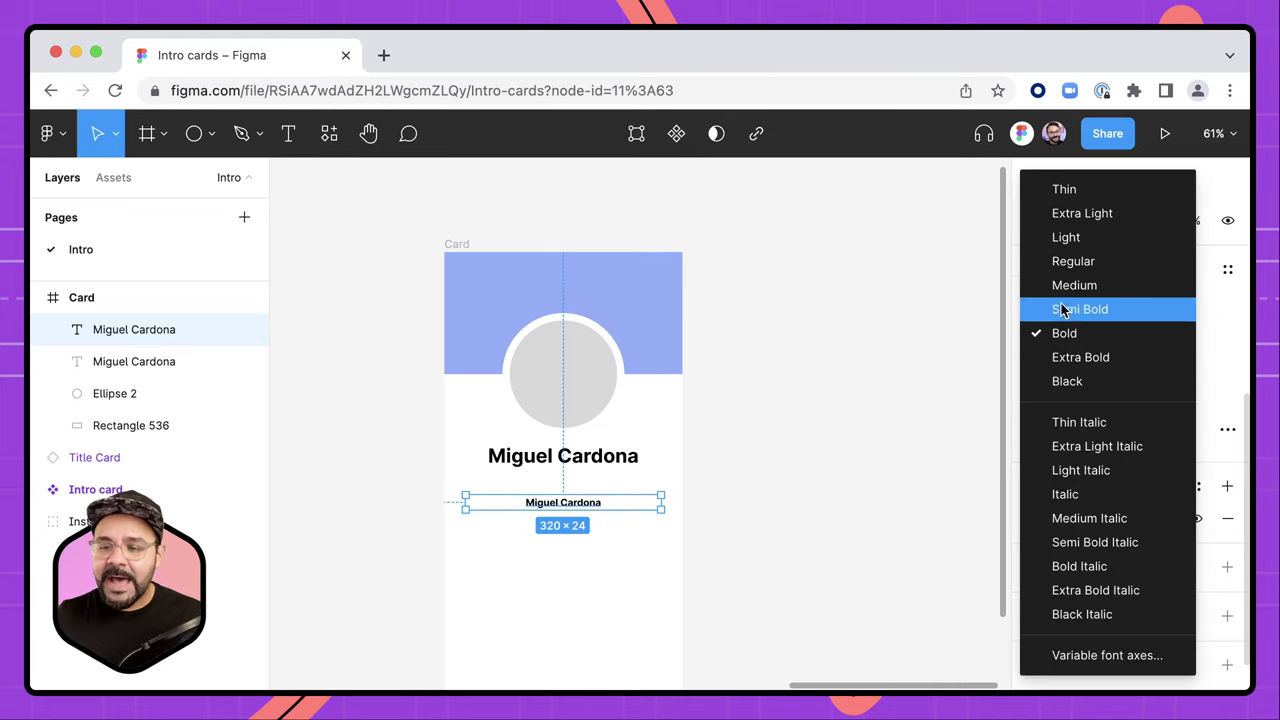
click(1068, 262)
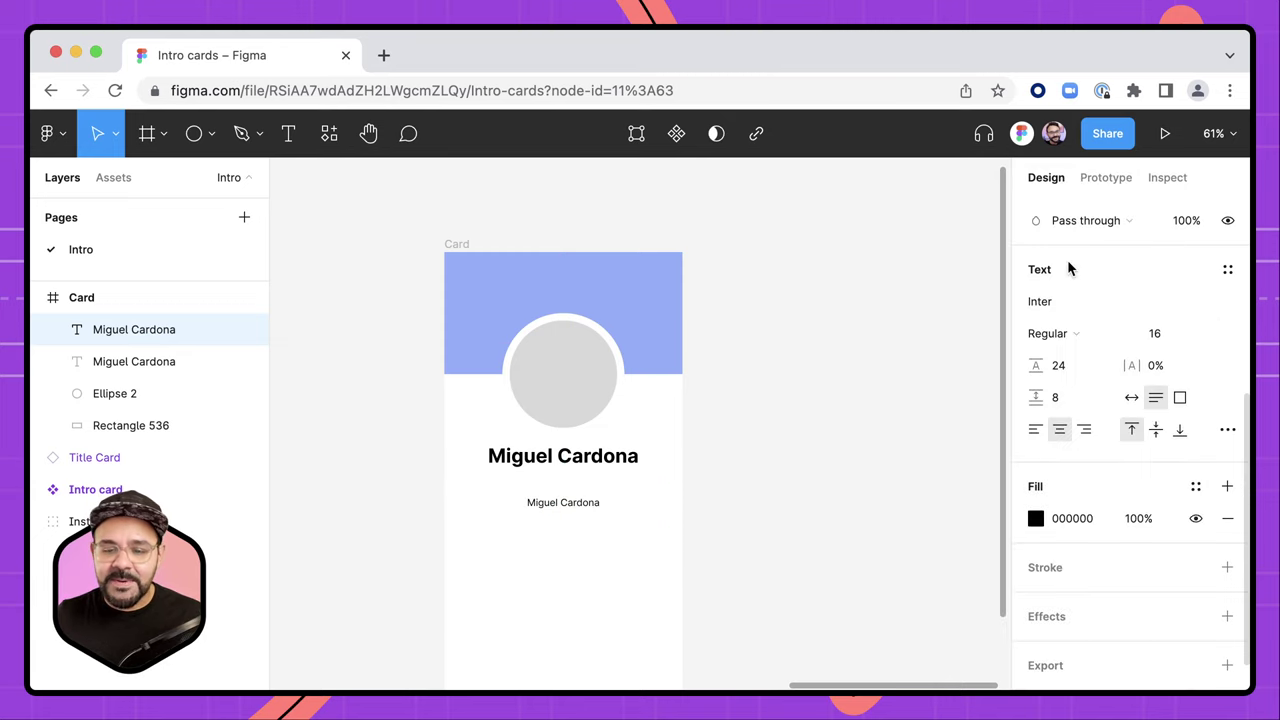
click(1036, 430)
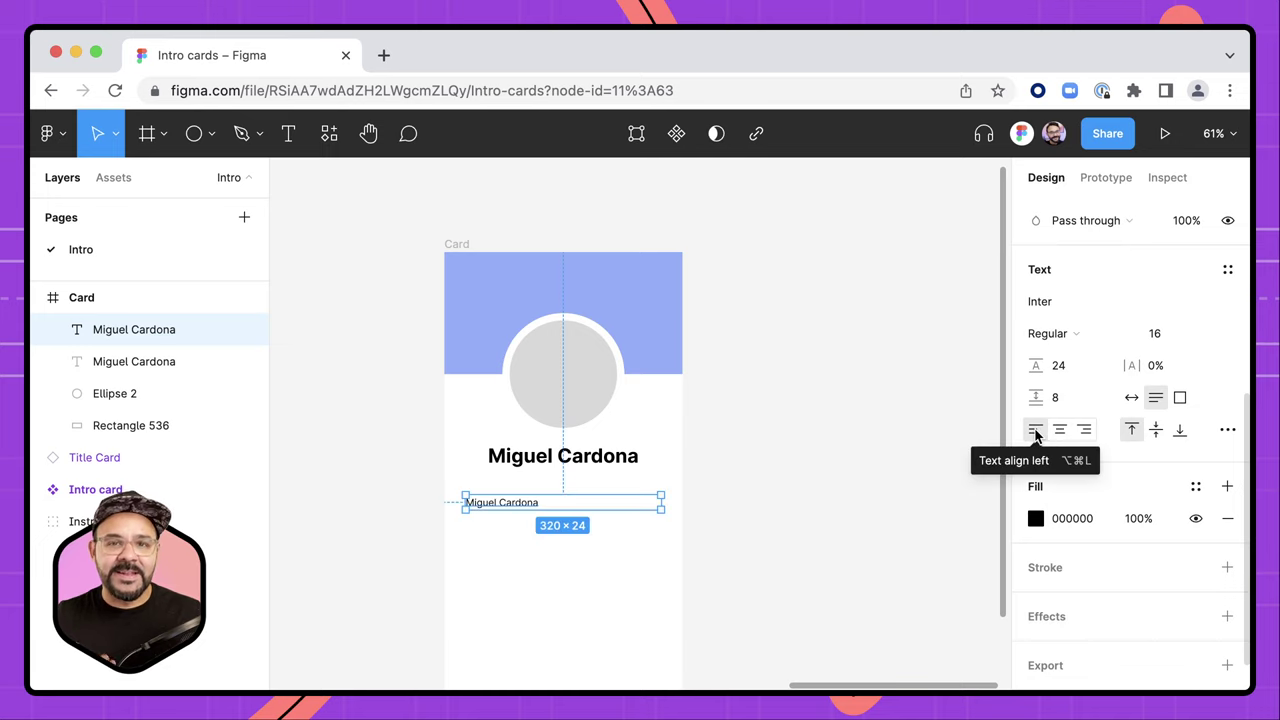
key(super+Tab)
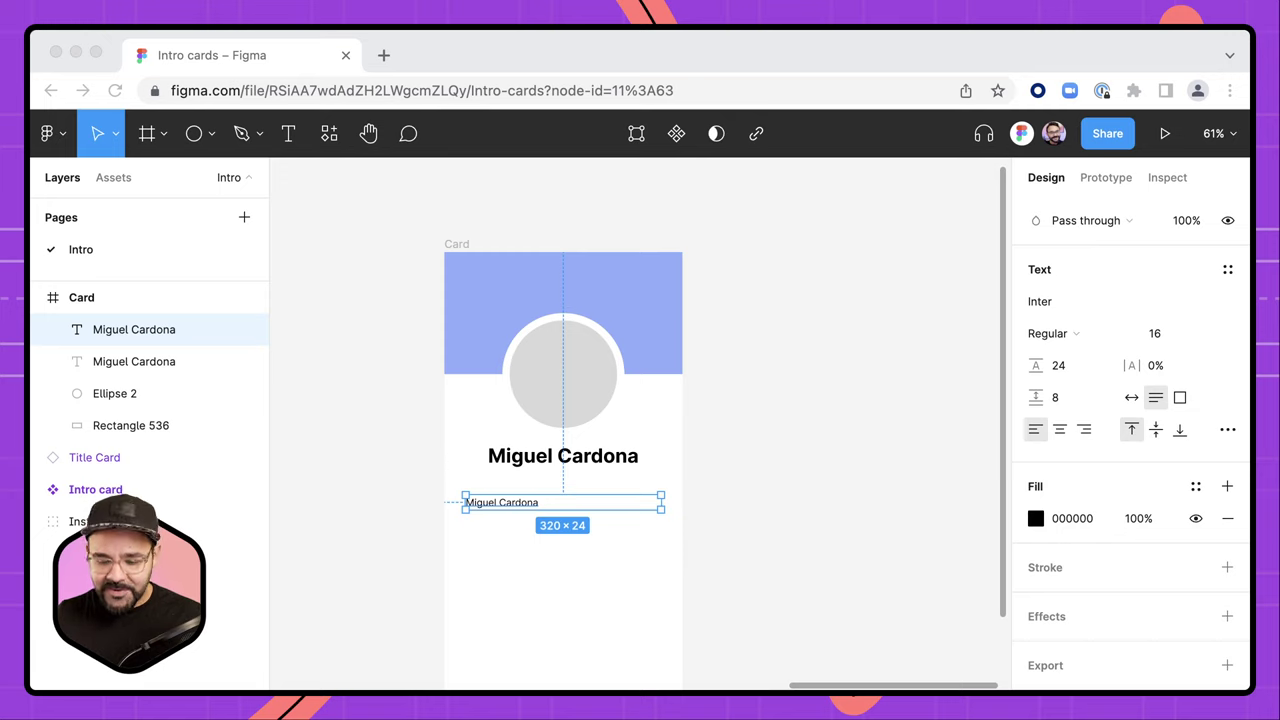
key(super+Tab)
- Replace the duplicated name text with the pasted two-paragraph bio
double_click(540, 503)
text(I am a designer and educator currently working at Figma 🎨 as a designer advocate for education. I was most recently an assistant professor at RIT 🐯 teaching in the New Media Design and Visual Communications Design programs. Before that that, he was a lead product designer at imgix 🟩 in San Francisco.)
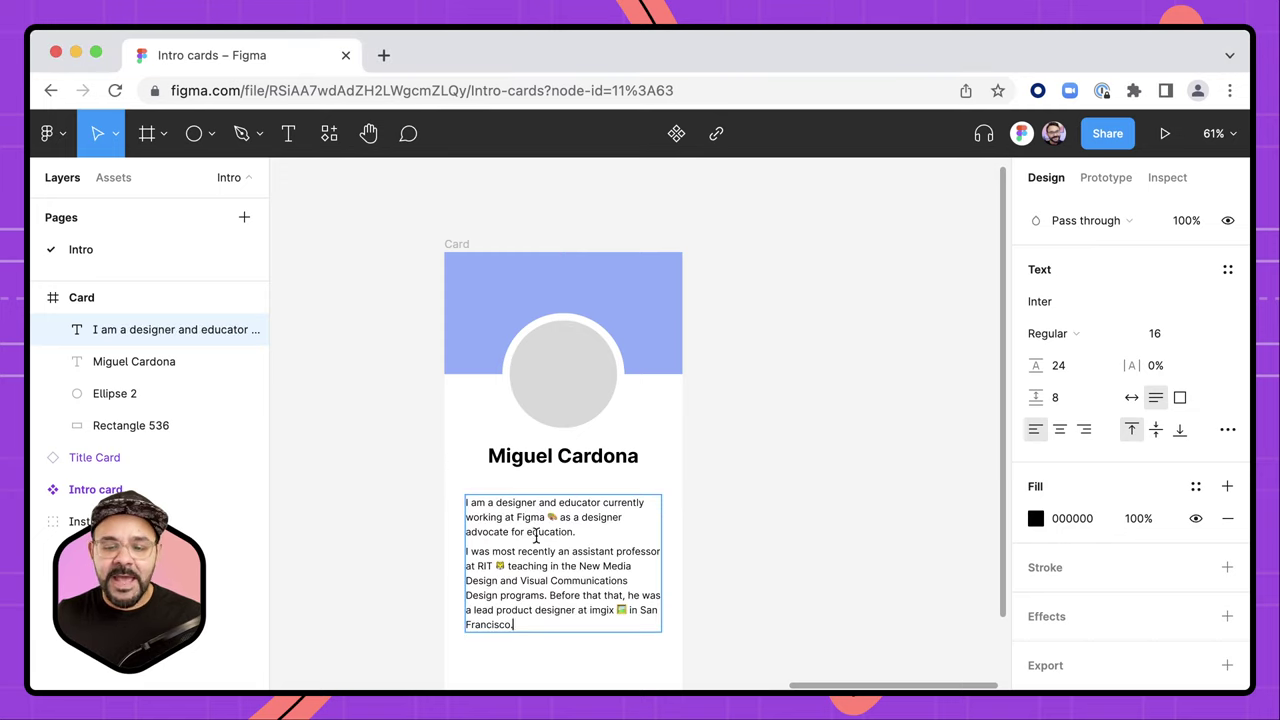
key(Escape)
scroll(758, 545, down, 3)
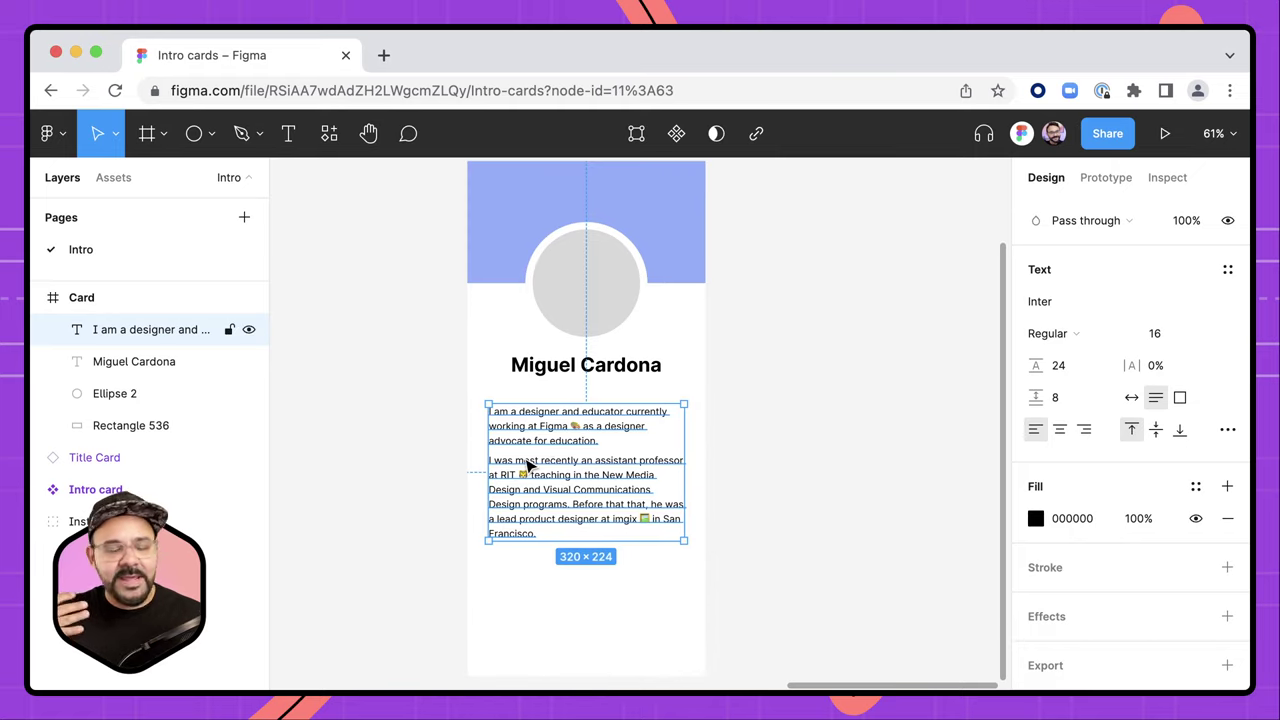
scroll(527, 462, up, 5)
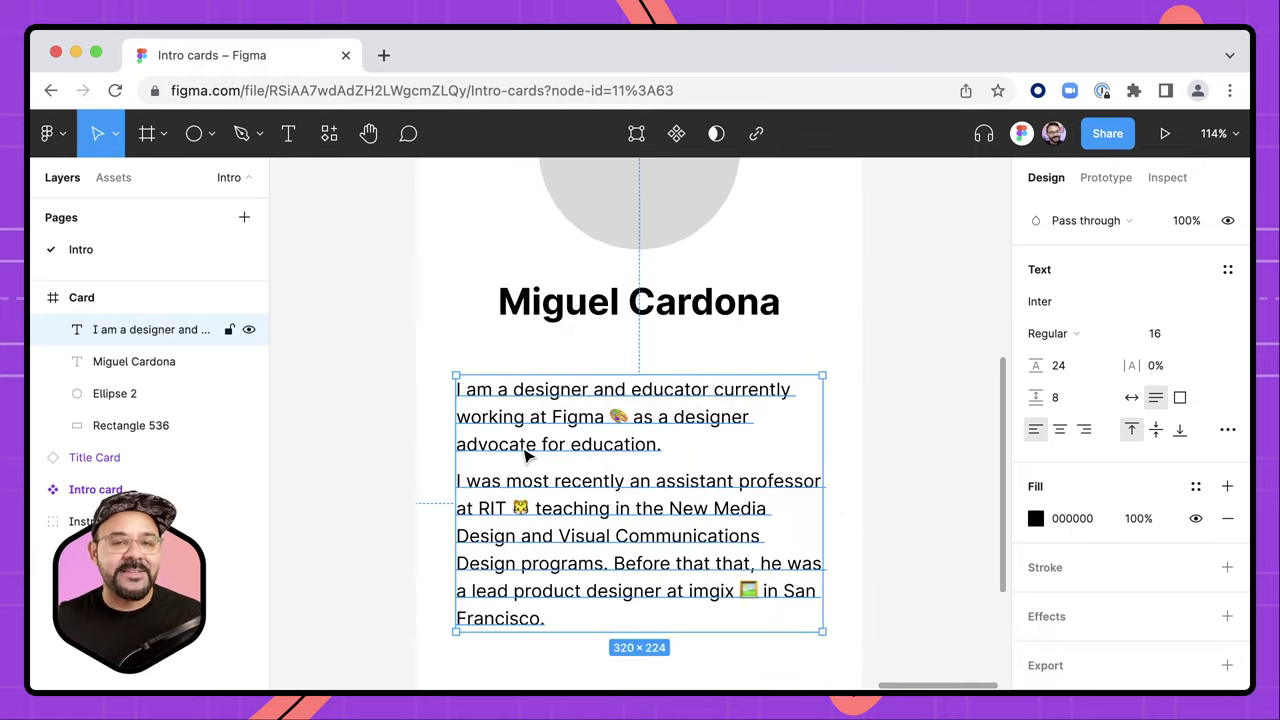
- Select the 320 × 224 bio text box at X 35, Y 380
double_click(617, 415)
scroll(600, 462, down, 3)
key(Escape)
scroll(814, 443, down, 3)
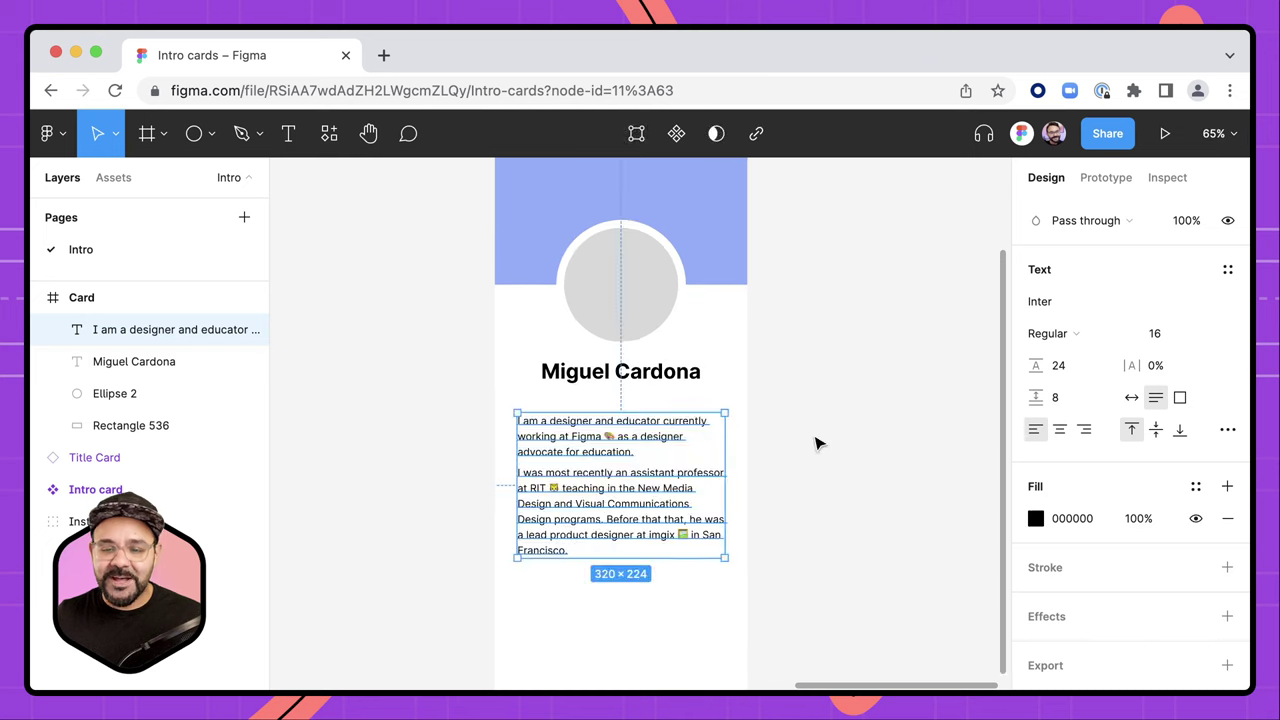
click(777, 466)
scroll(723, 460, right, 2)
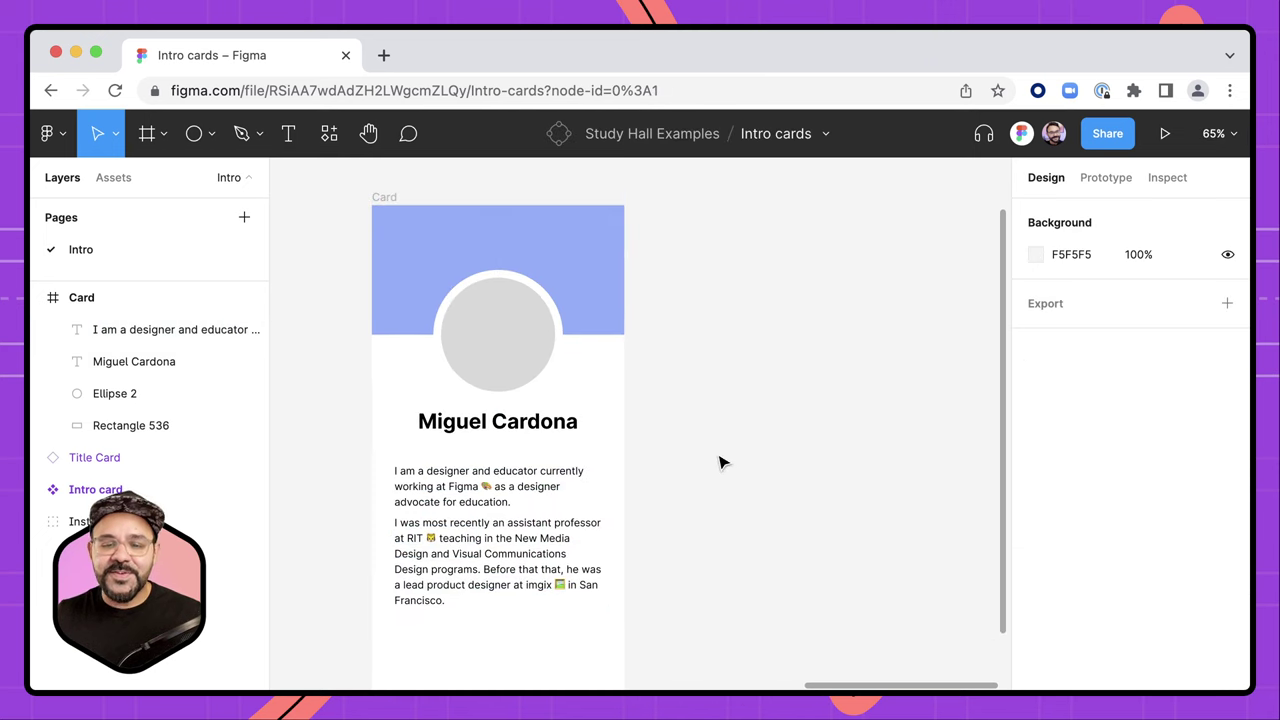
click(503, 527)
scroll(733, 512, down, 1)
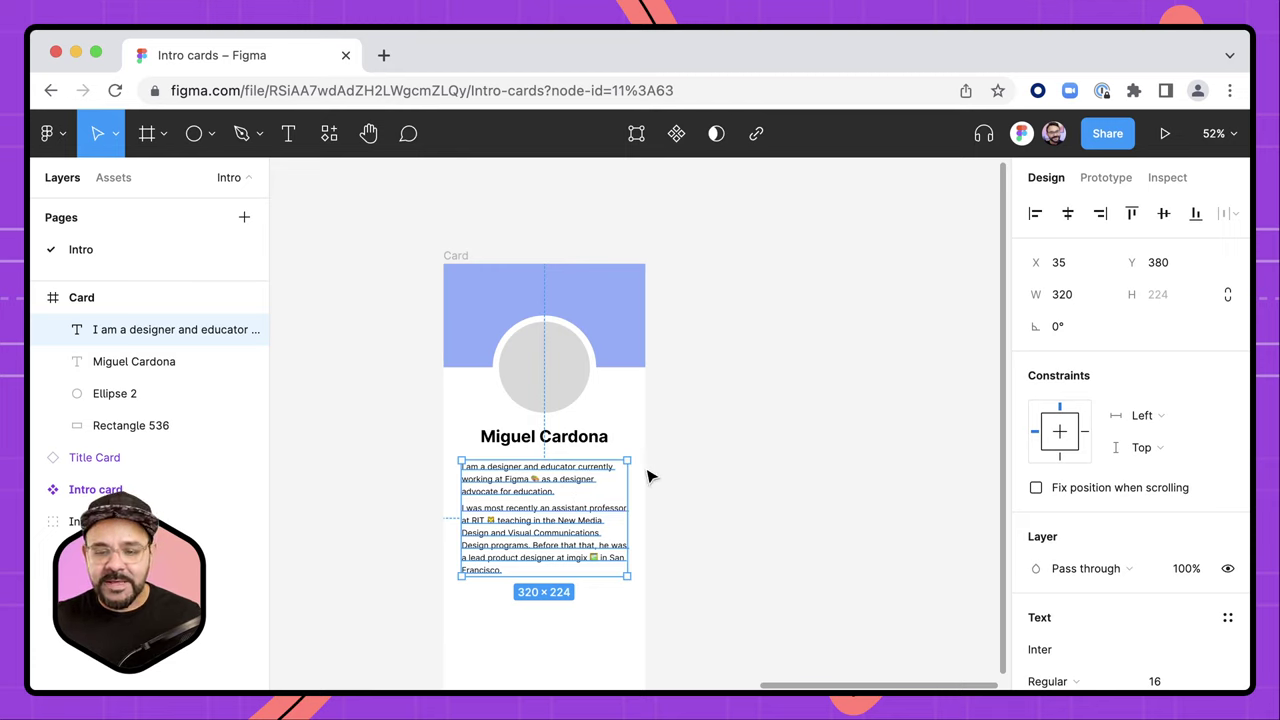
- Align the bio text box to the card's horizontal centre and reselect the Card frame
drag(545, 490, 533, 494)
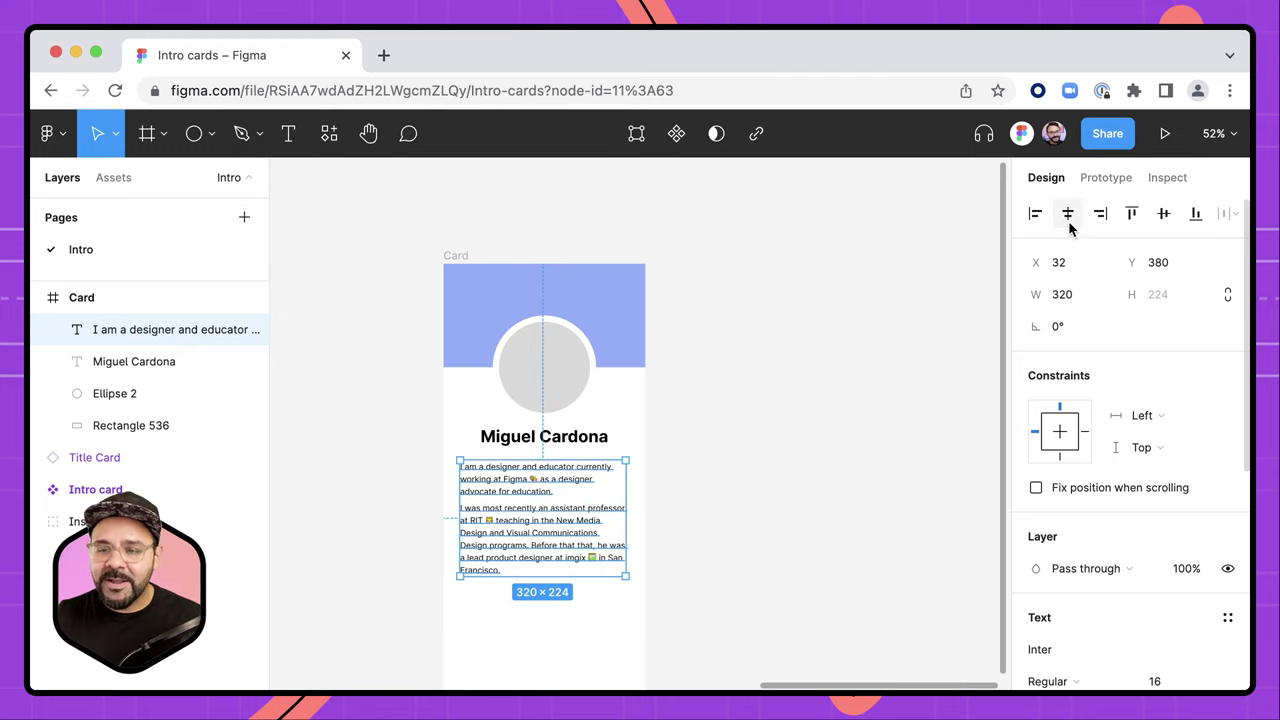
click(1067, 213)
click(537, 442)
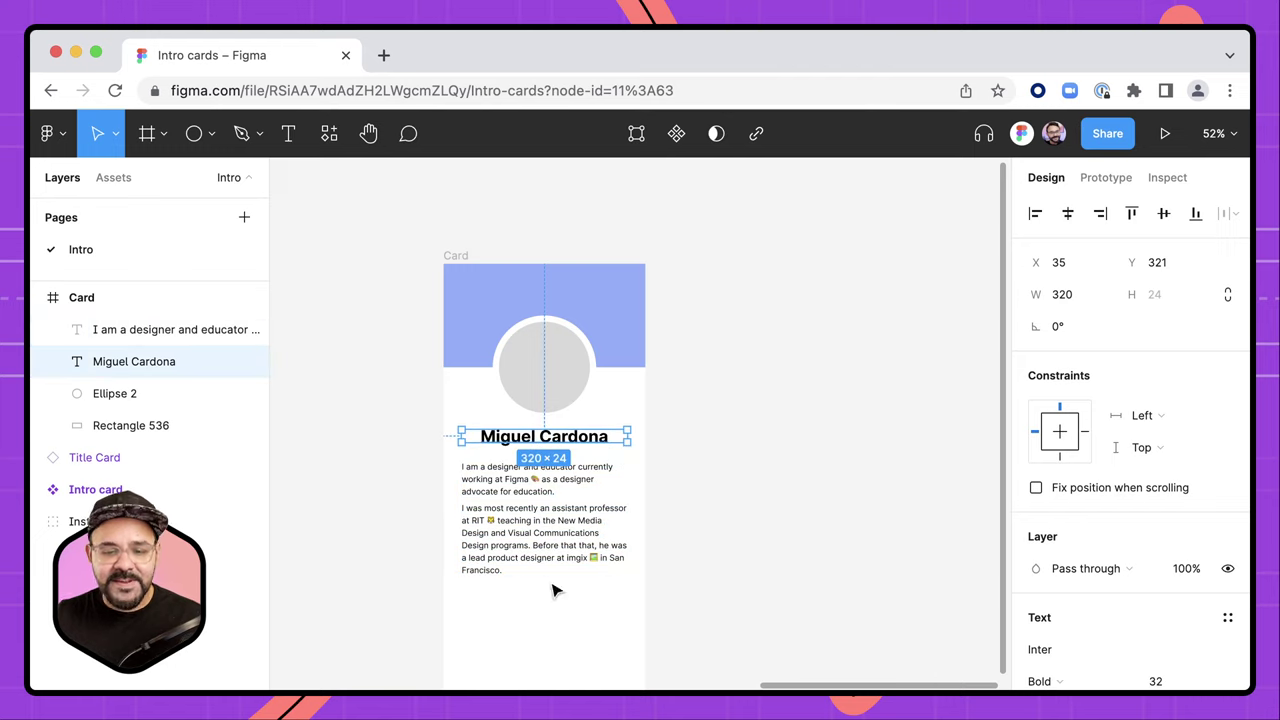
click(755, 456)
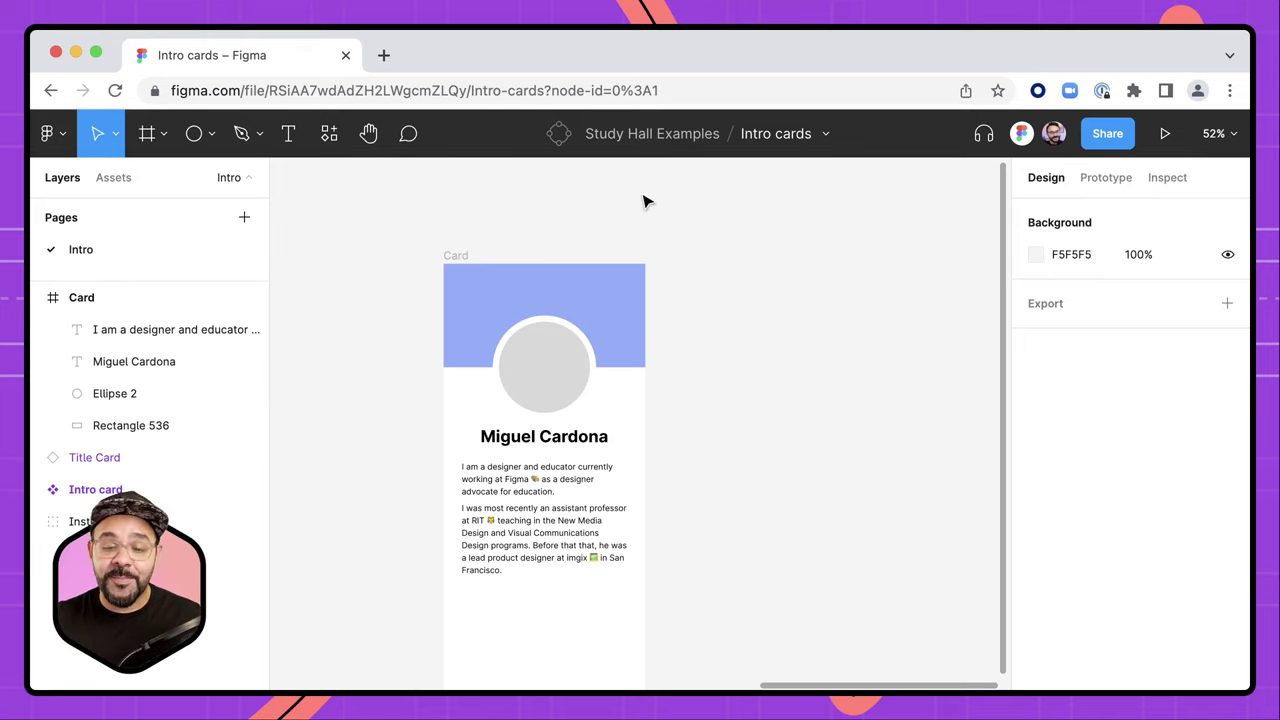
click(465, 260)
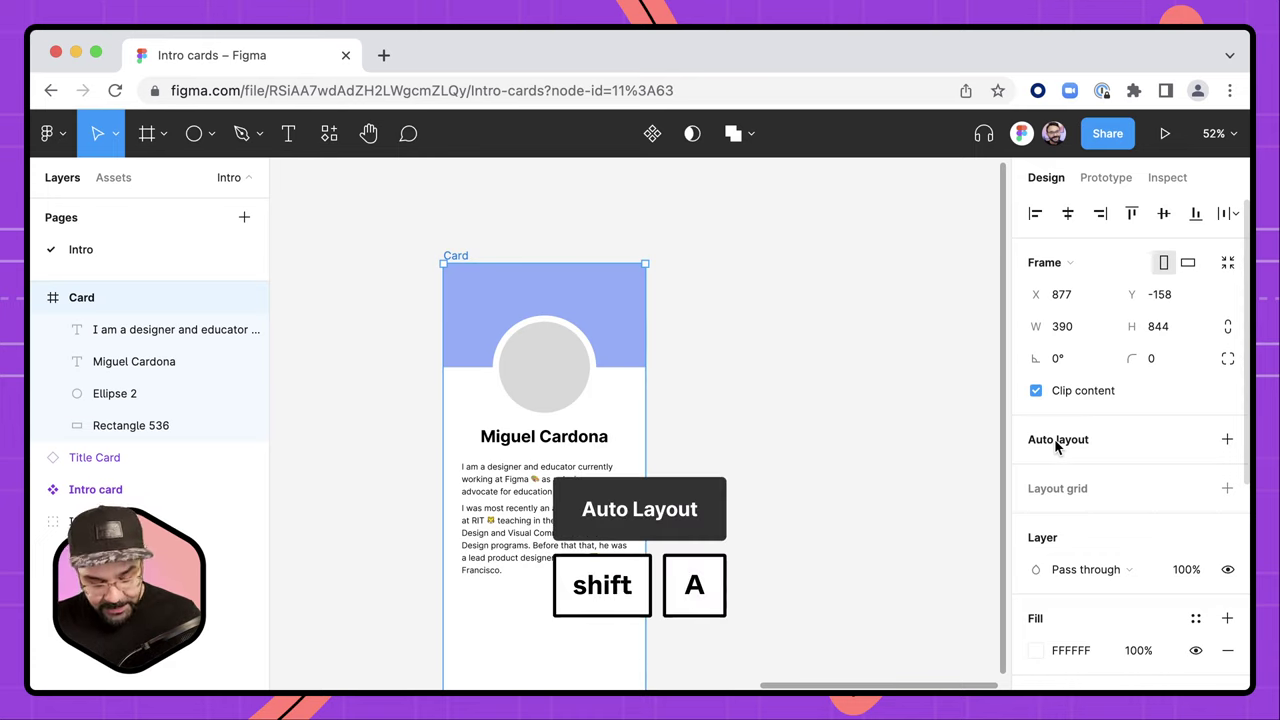
key(shift+a)
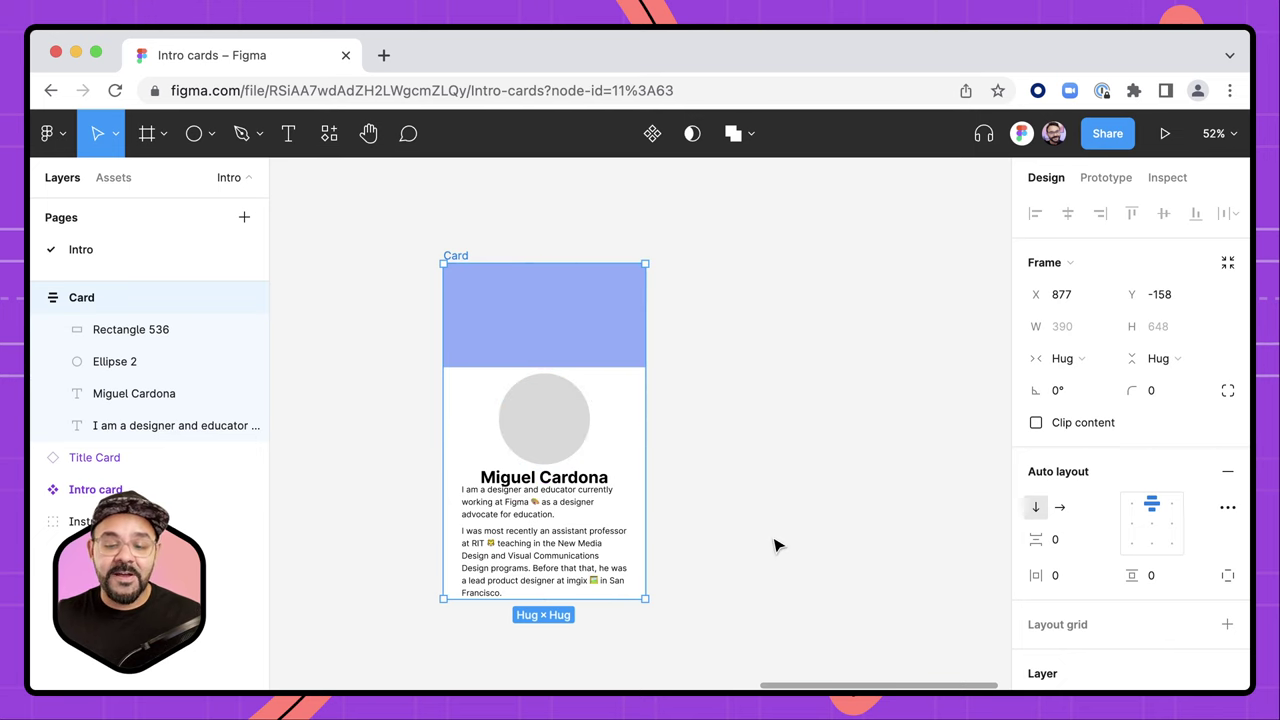
key(super+z)
click(703, 420)
scroll(560, 392, up, 3)
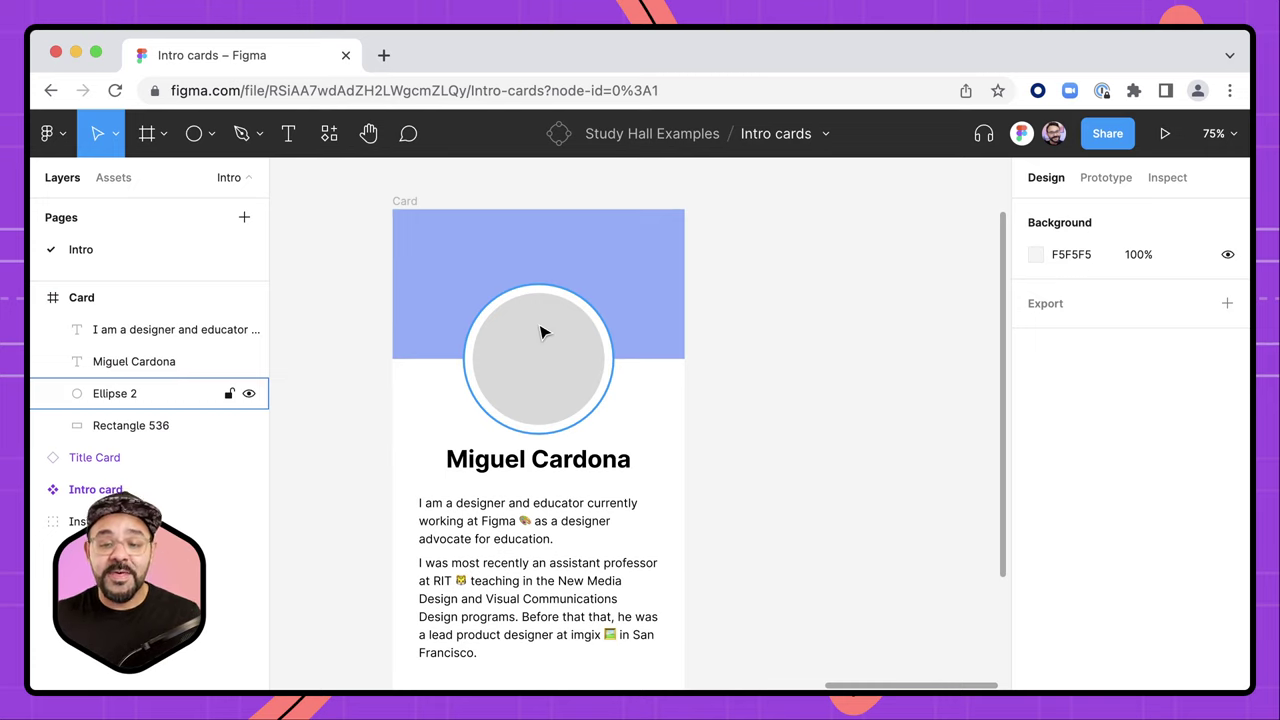
- Select the banner rectangle and avatar circle, group them with Ctrl+G, then ungroup
click(558, 276)
click(851, 392)
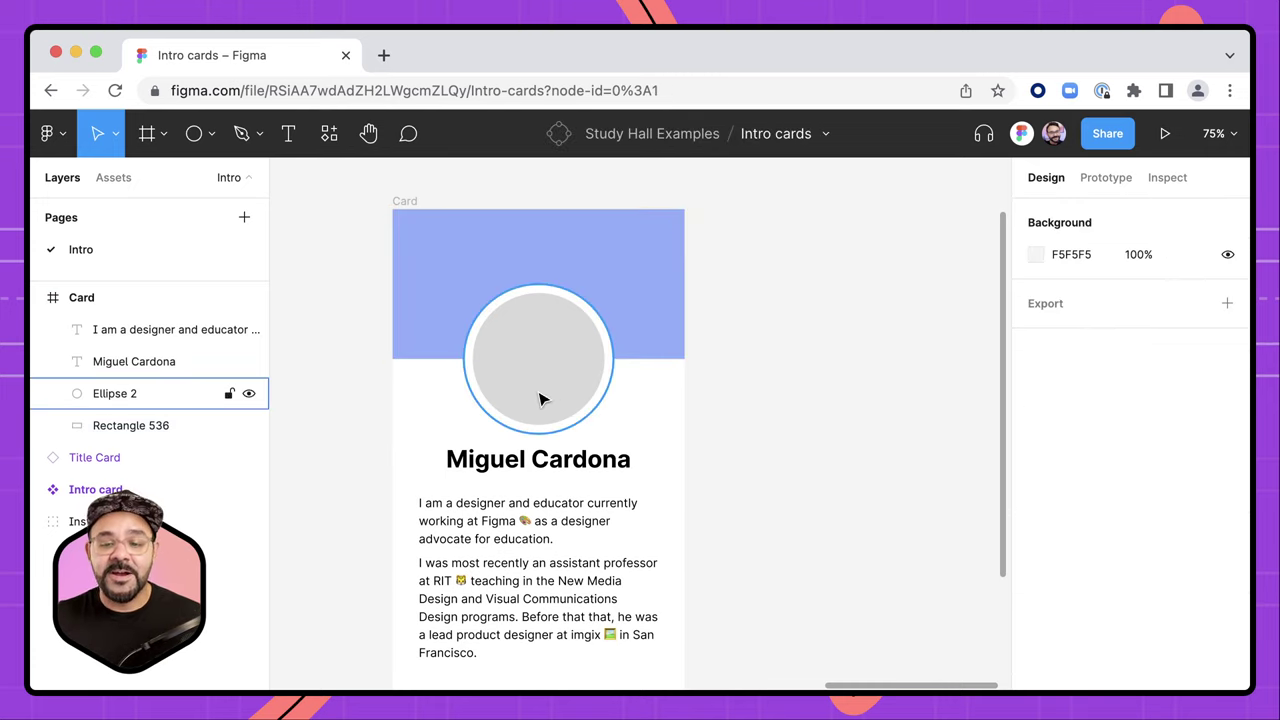
click(557, 371)
shift+click(645, 262)
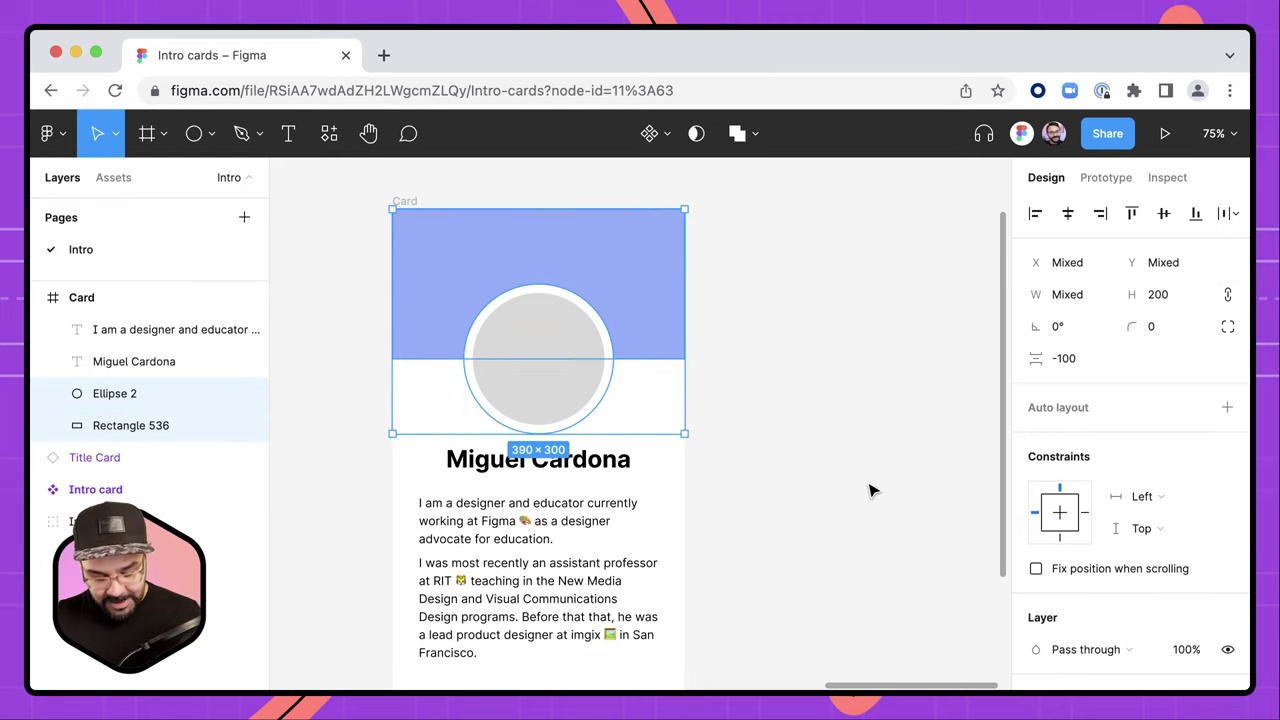
key(ctrl+g)
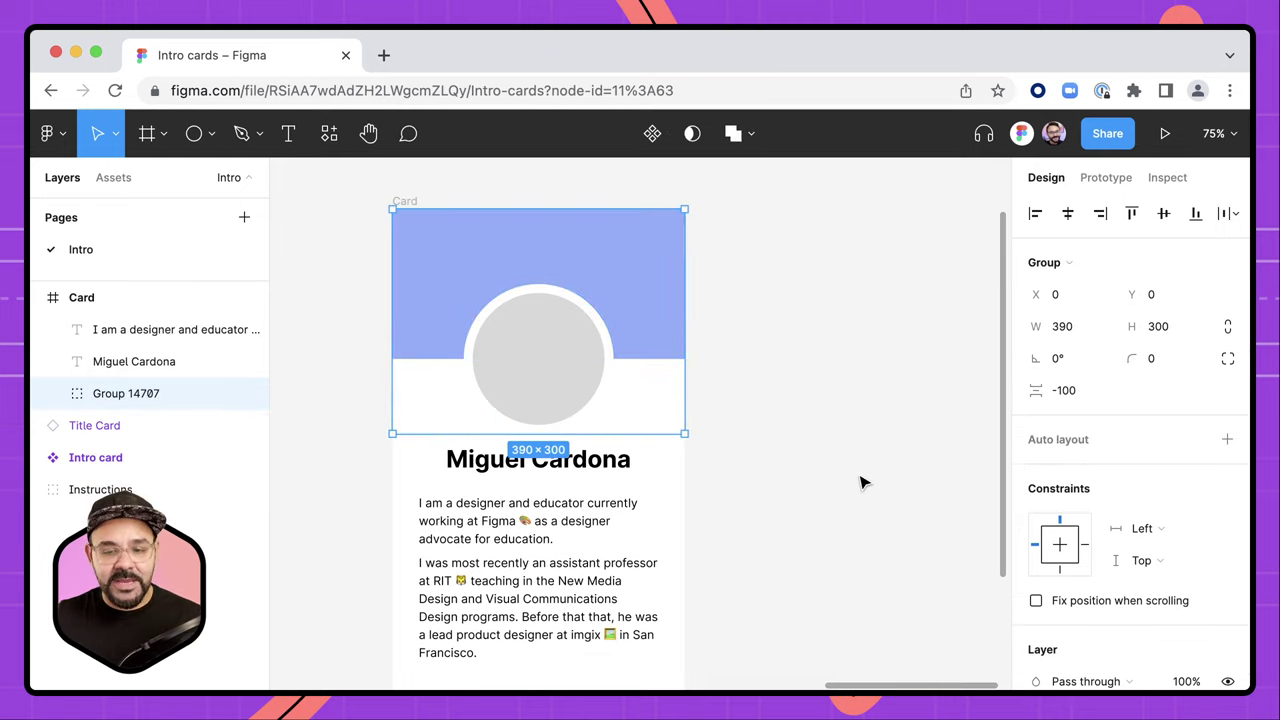
key(ctrl+shift+g)
click(860, 484)
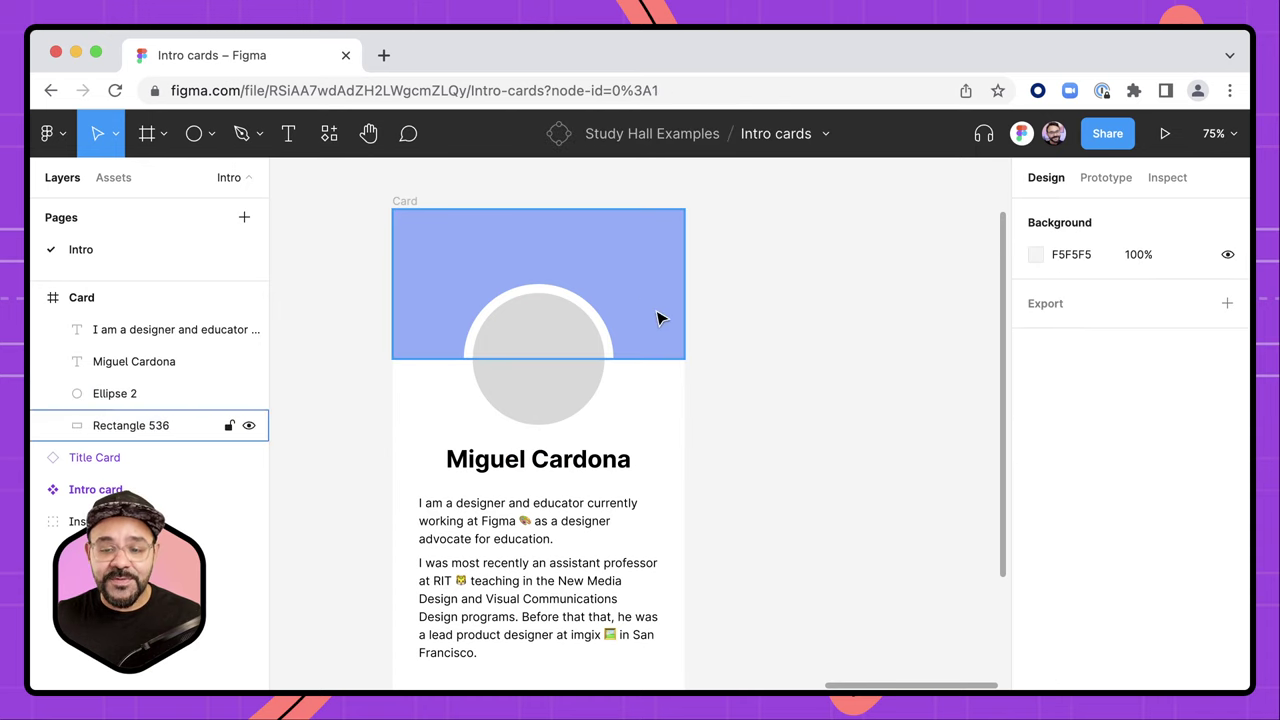
- Group the banner and avatar via Group selection into the 390 × 300 Group 14707
drag(632, 400, 591, 306)
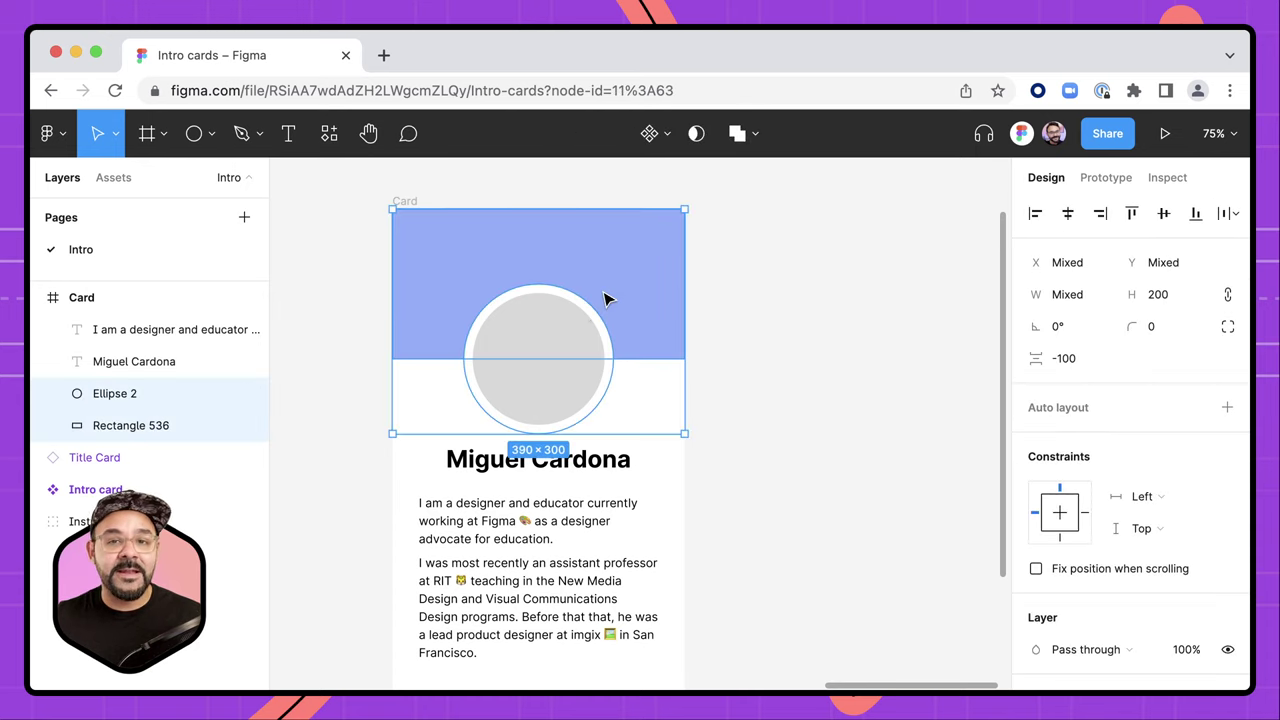
right_click(606, 286)
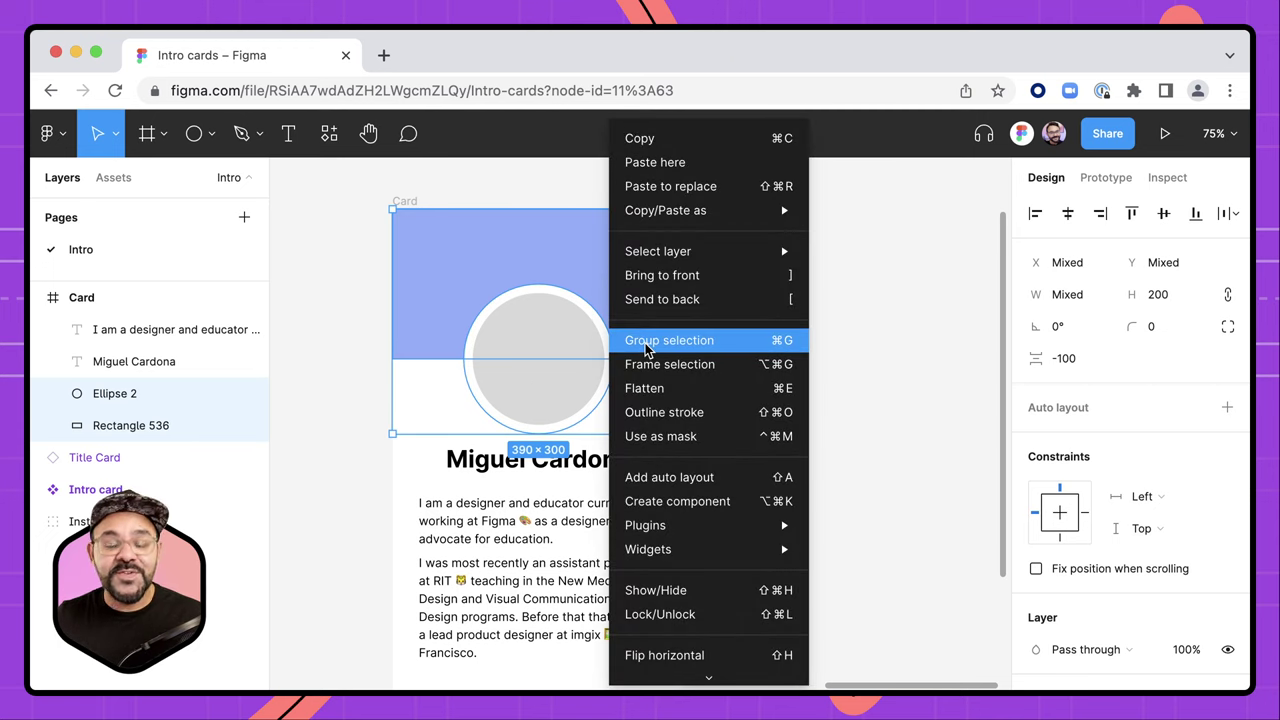
click(745, 343)
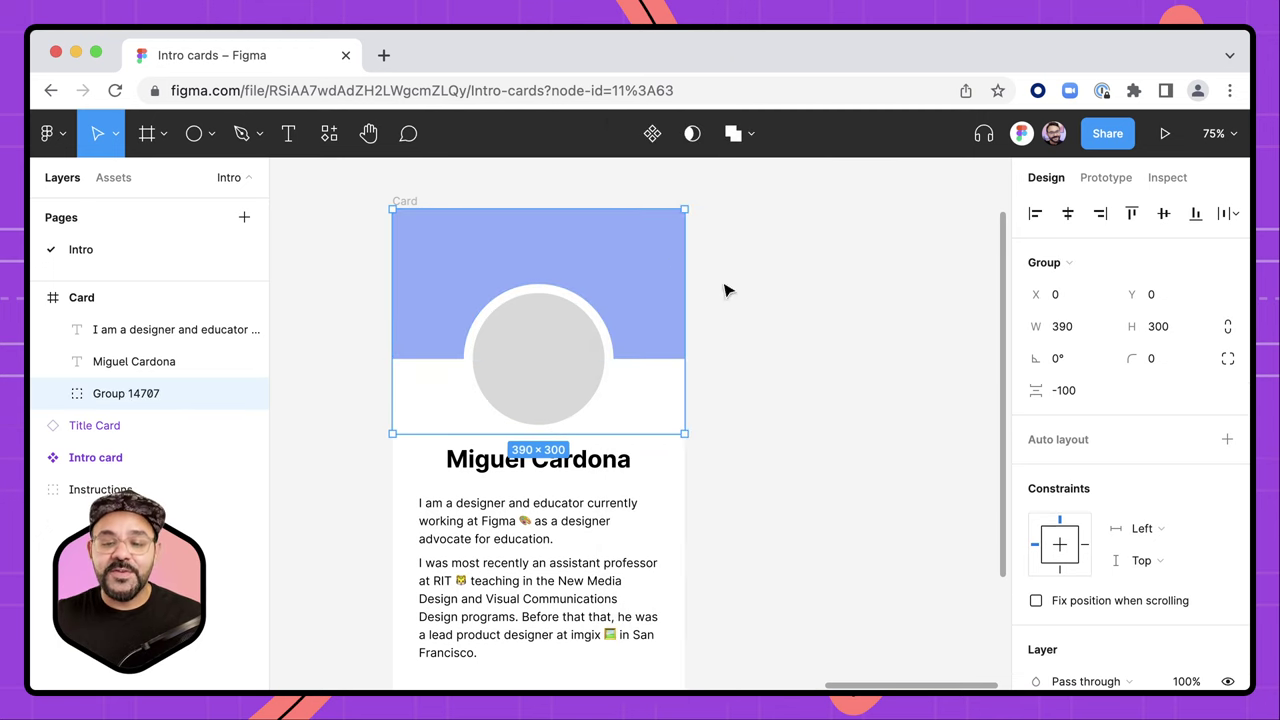
click(817, 377)
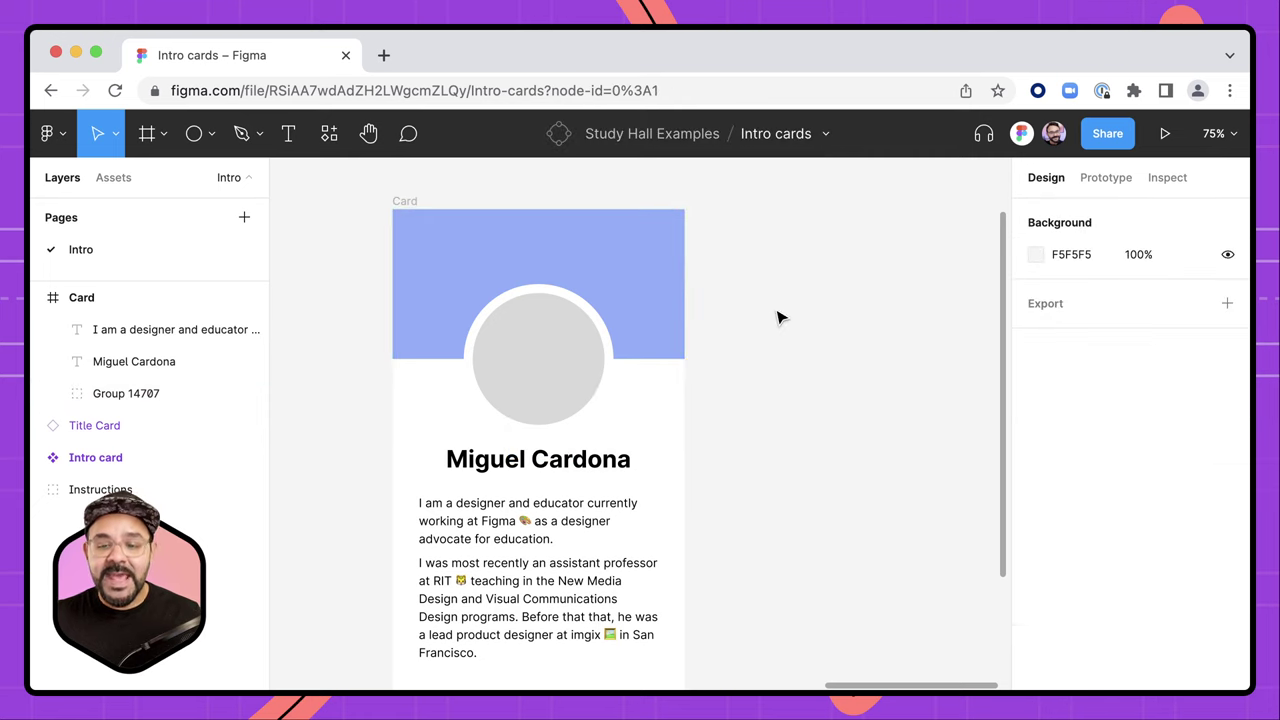
scroll(775, 312, down, 2)
click(474, 220)
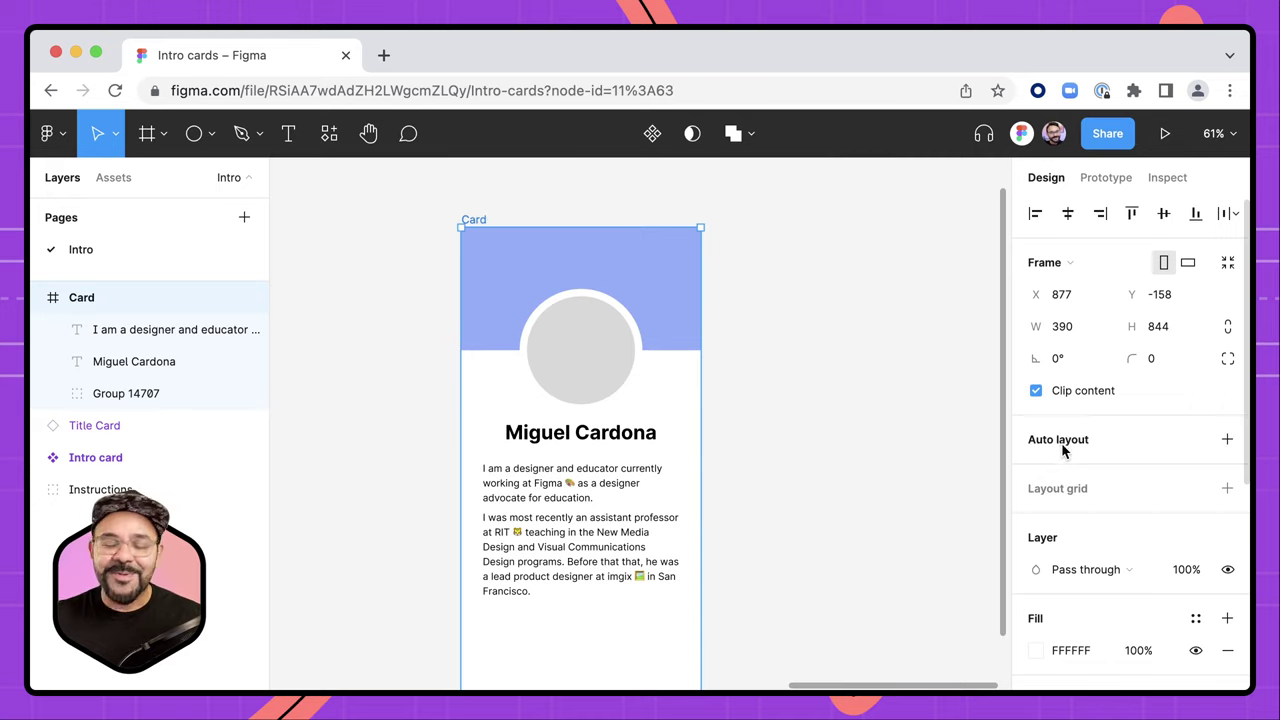
- Give the Card vertical auto layout with 28 spacing, hugging its contents at 390 × 604
key(shift+a)
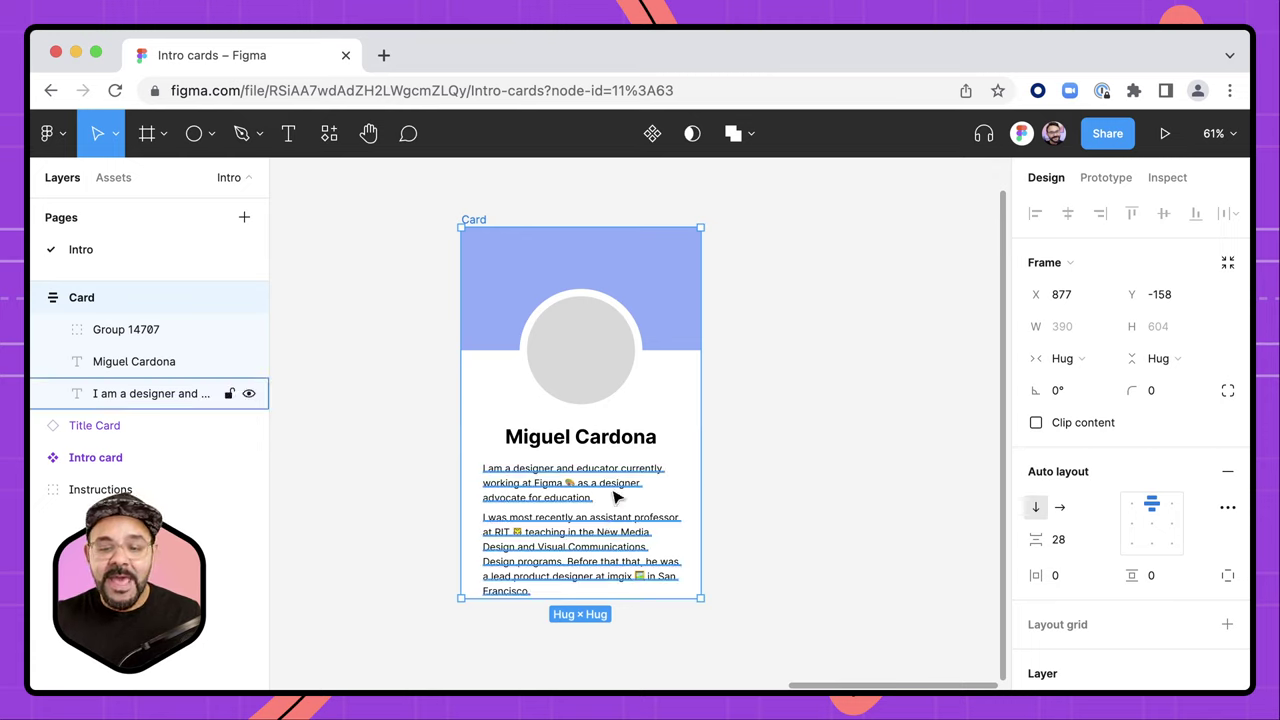
click(571, 568)
double_click(571, 568)
click(536, 590)
drag(536, 590, 469, 523)
key(BackSpace)
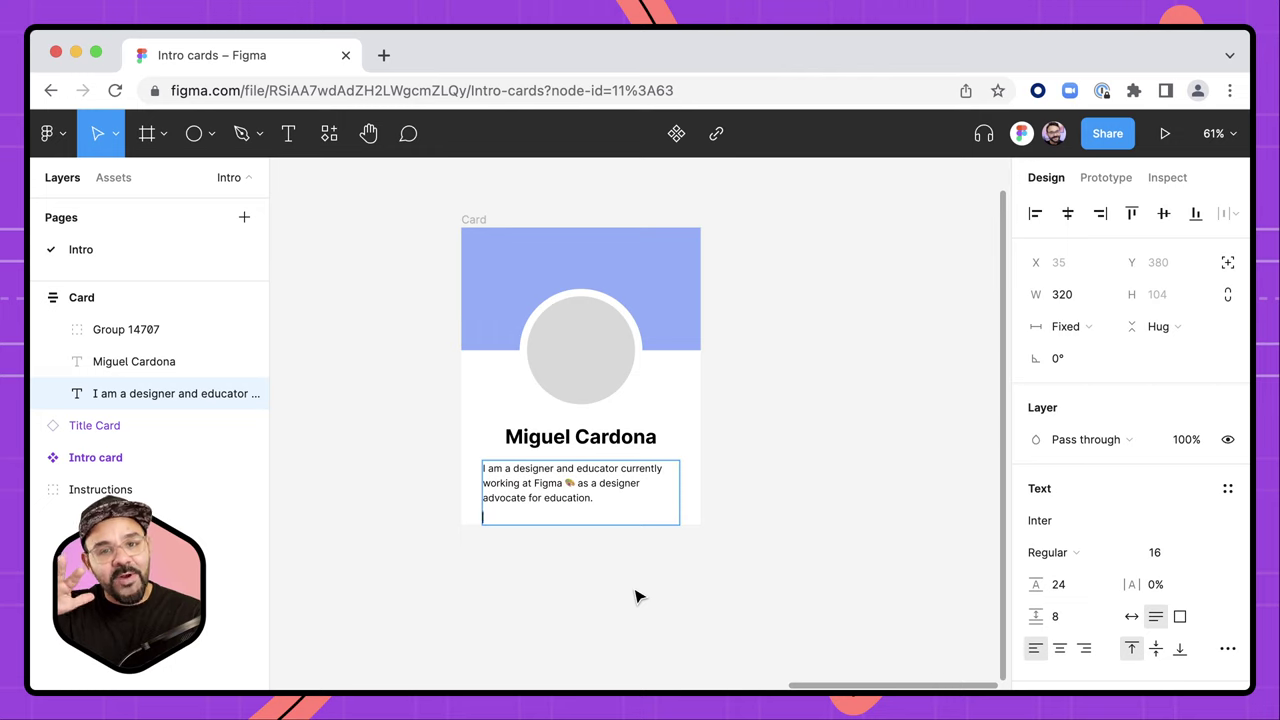
key(super+z)
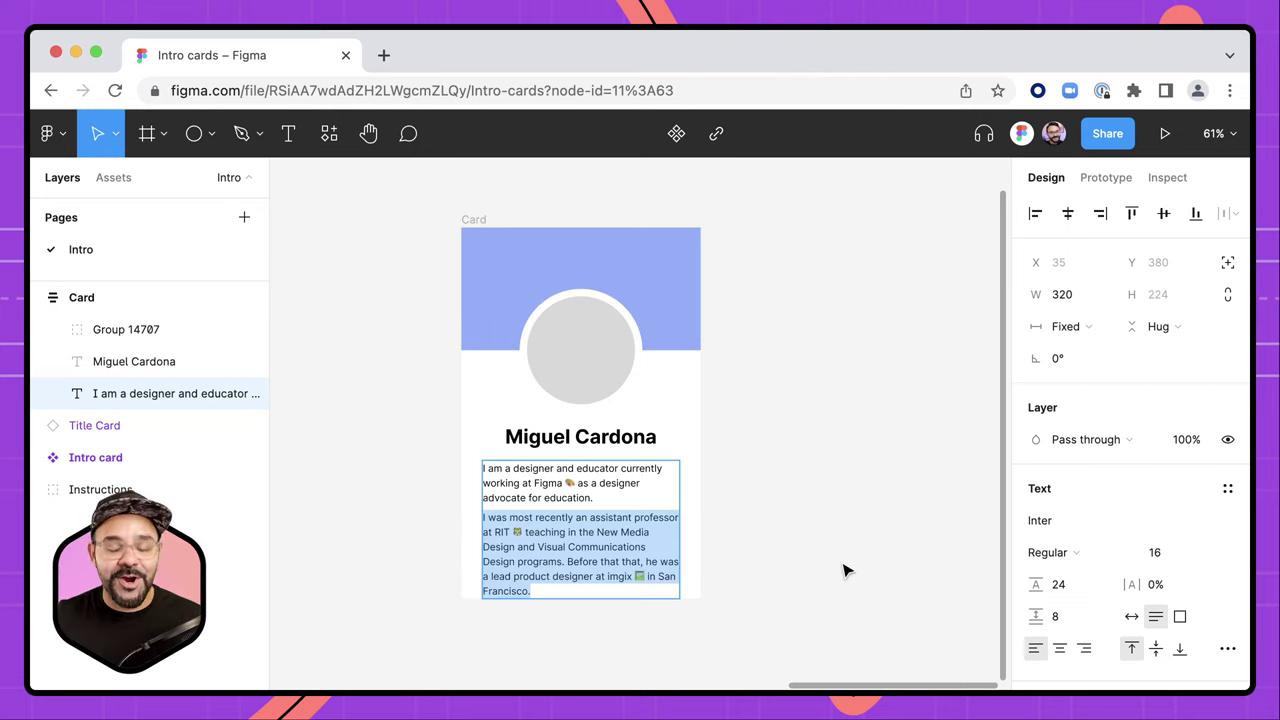
click(843, 568)
click(478, 219)
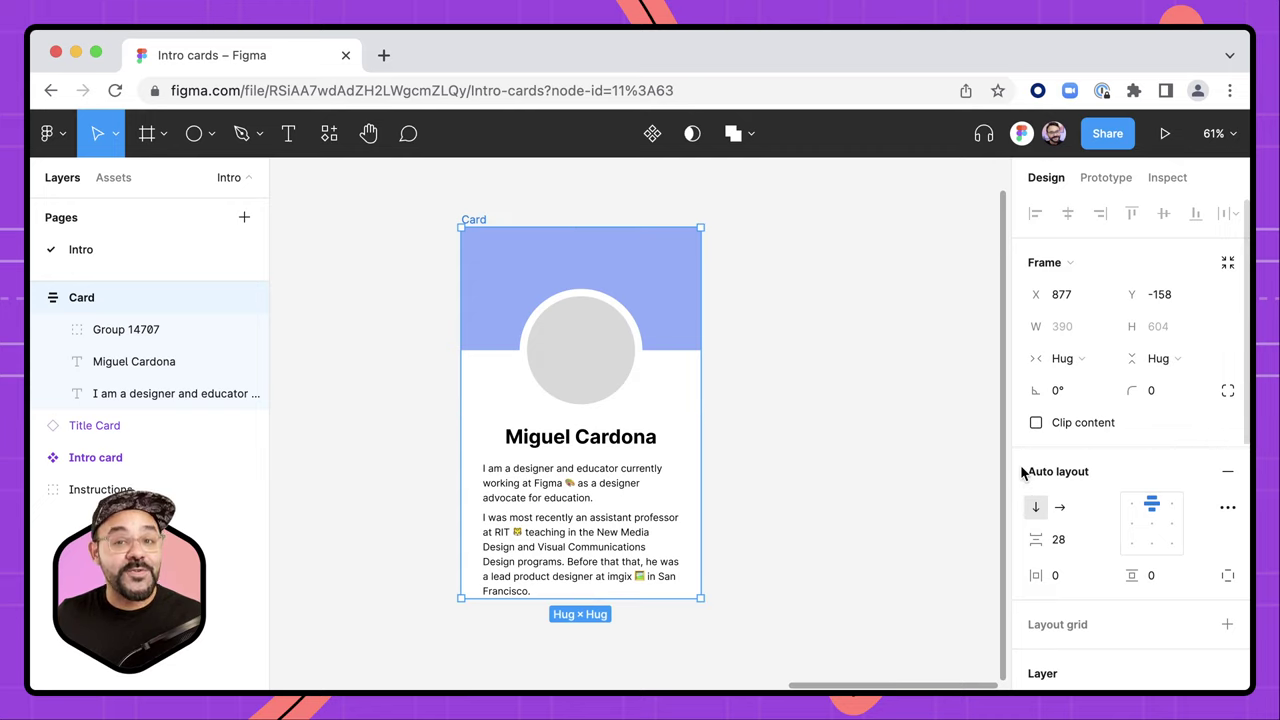
- Set the Card's bottom padding individually to 48, making it 390 × 652
click(1228, 577)
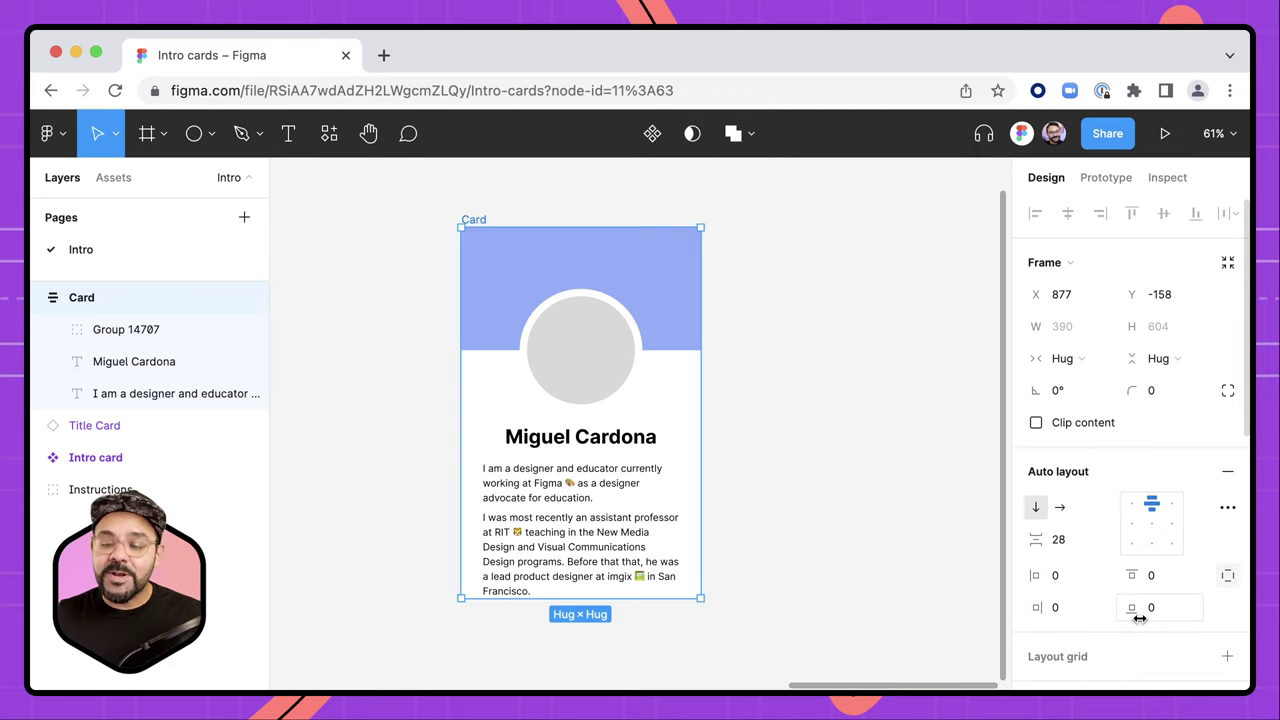
drag(1131, 610, 1194, 614)
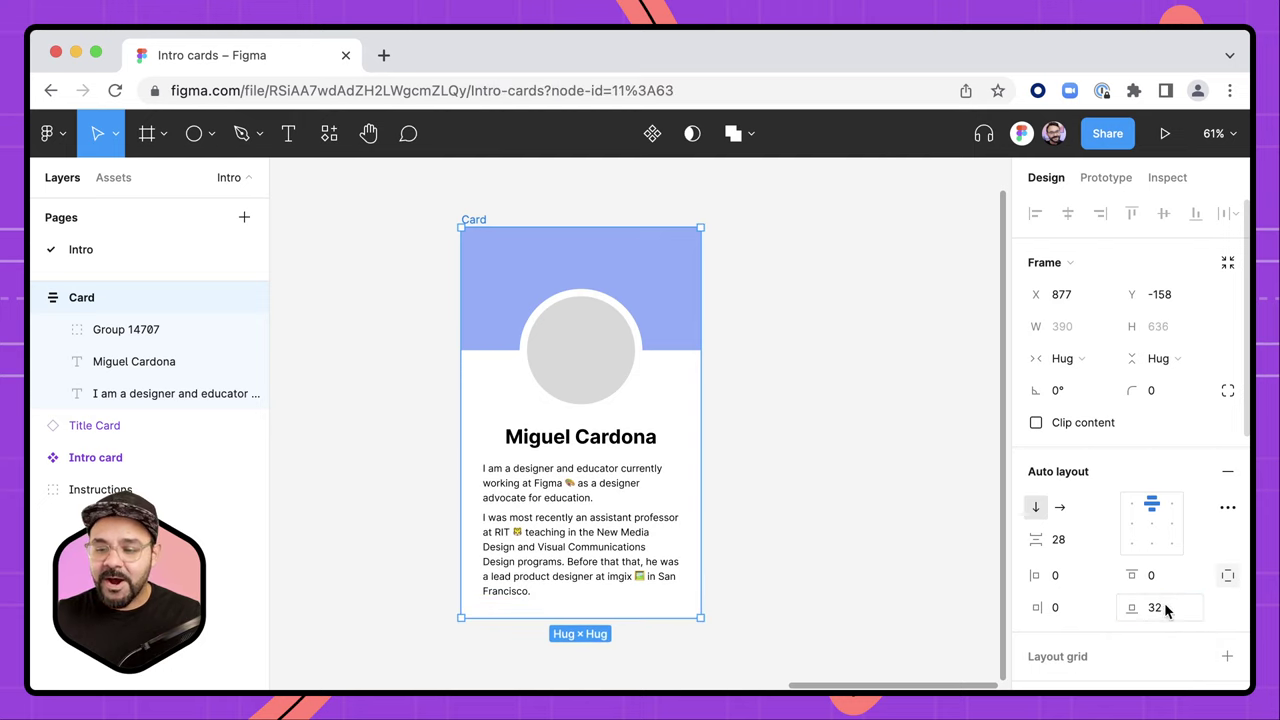
click(1165, 607)
text(48)
key(Return)
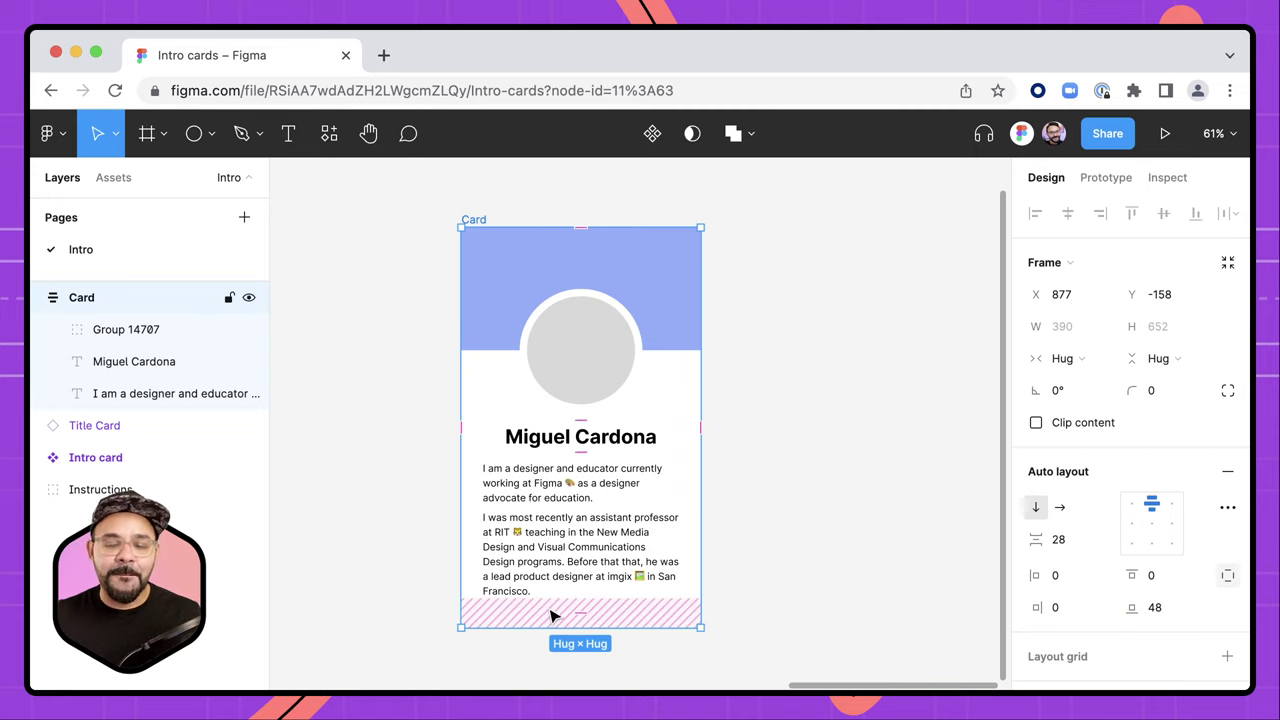
click(815, 573)
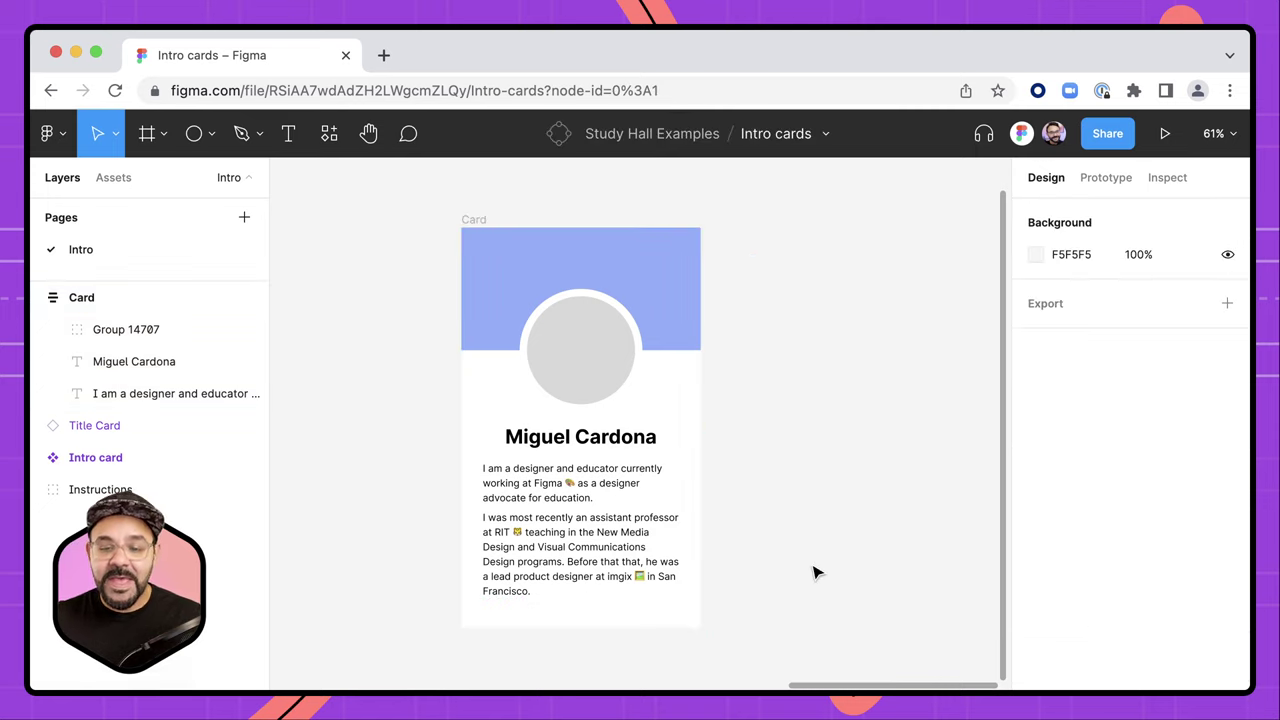
click(478, 221)
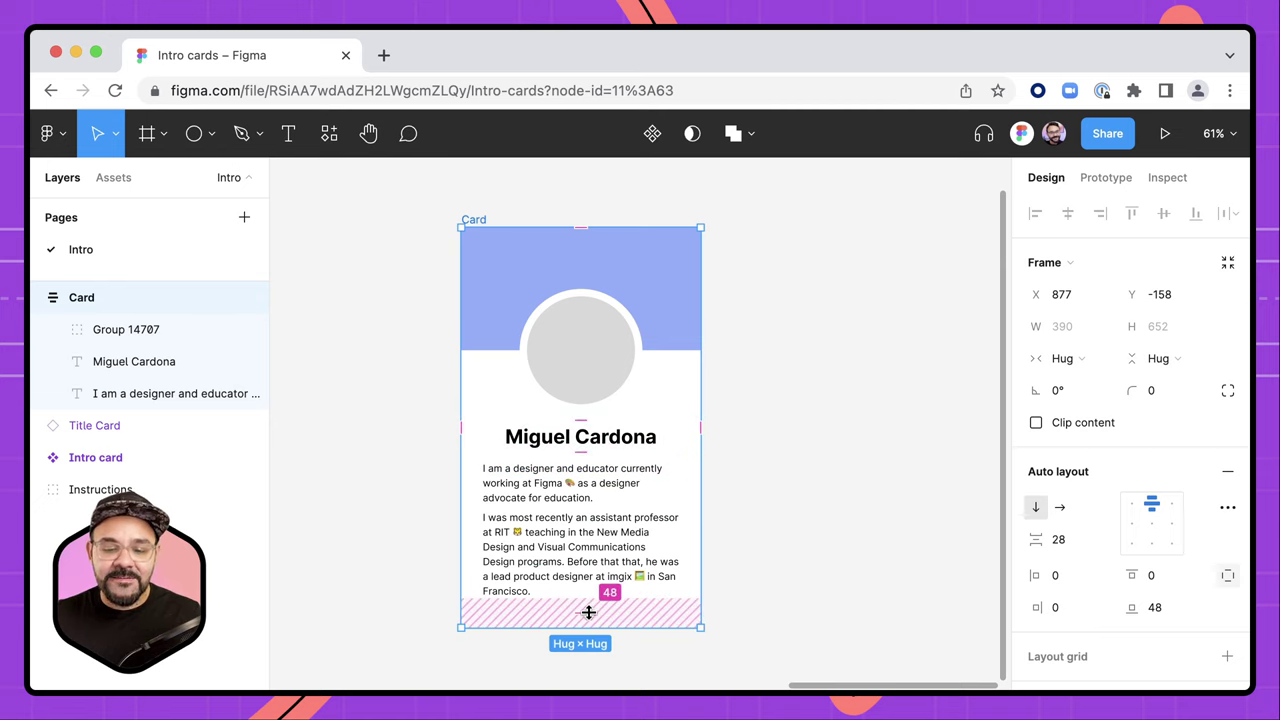
- Set the Card's auto-layout item spacing to 32, making it 390 × 660
scroll(585, 430, down, 1)
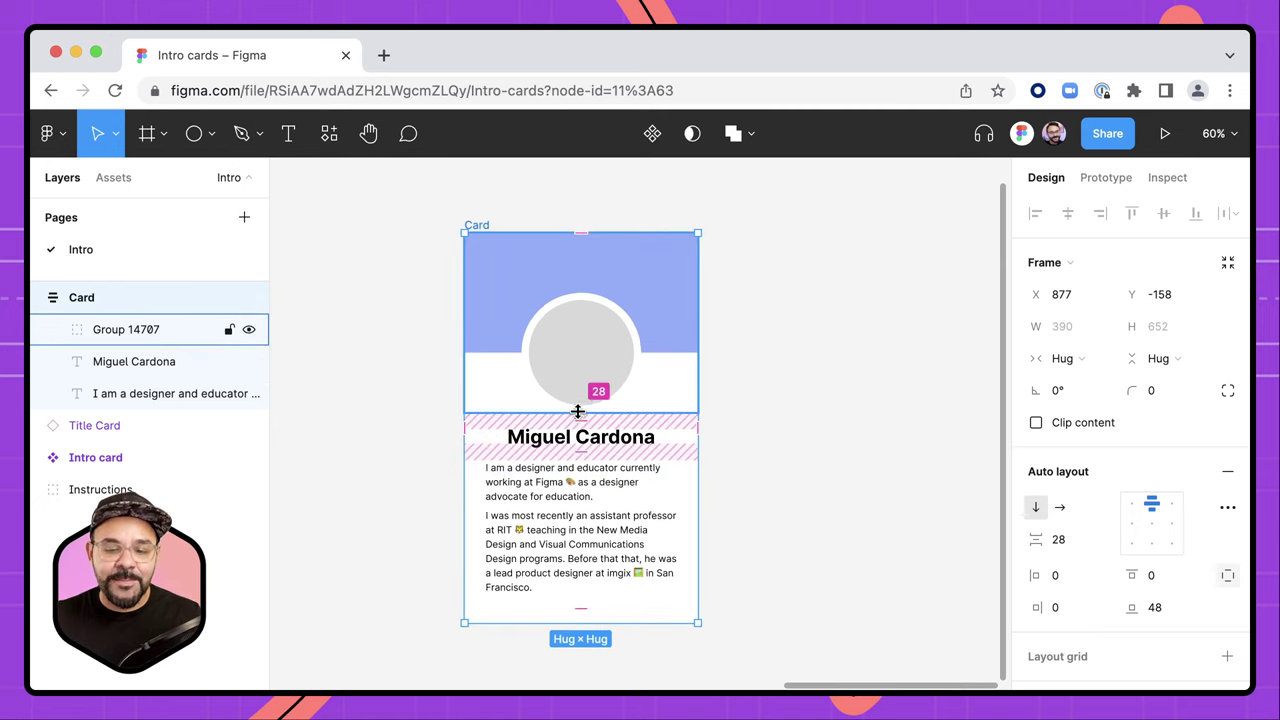
mouse_move(582, 427)
mouse_down()
mouse_move(583, 451)
mouse_move(586, 424)
mouse_up()
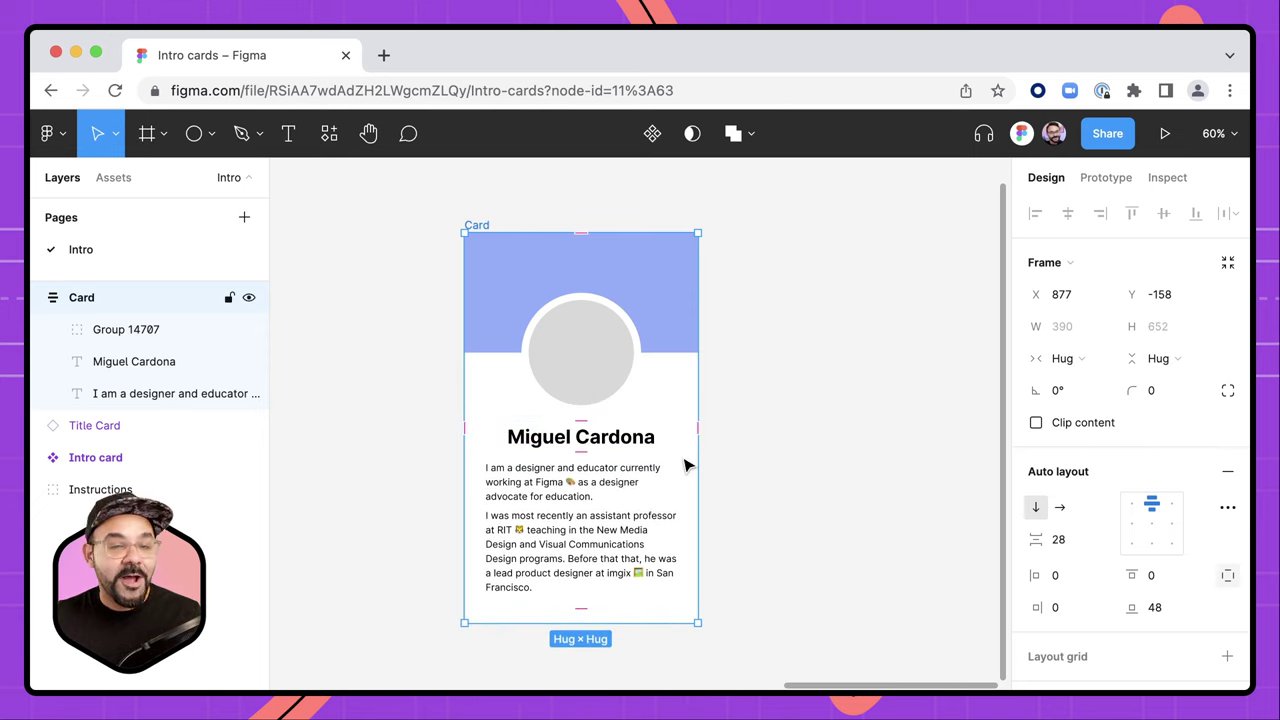
scroll(652, 426, up, 2)
drag(560, 426, 578, 419)
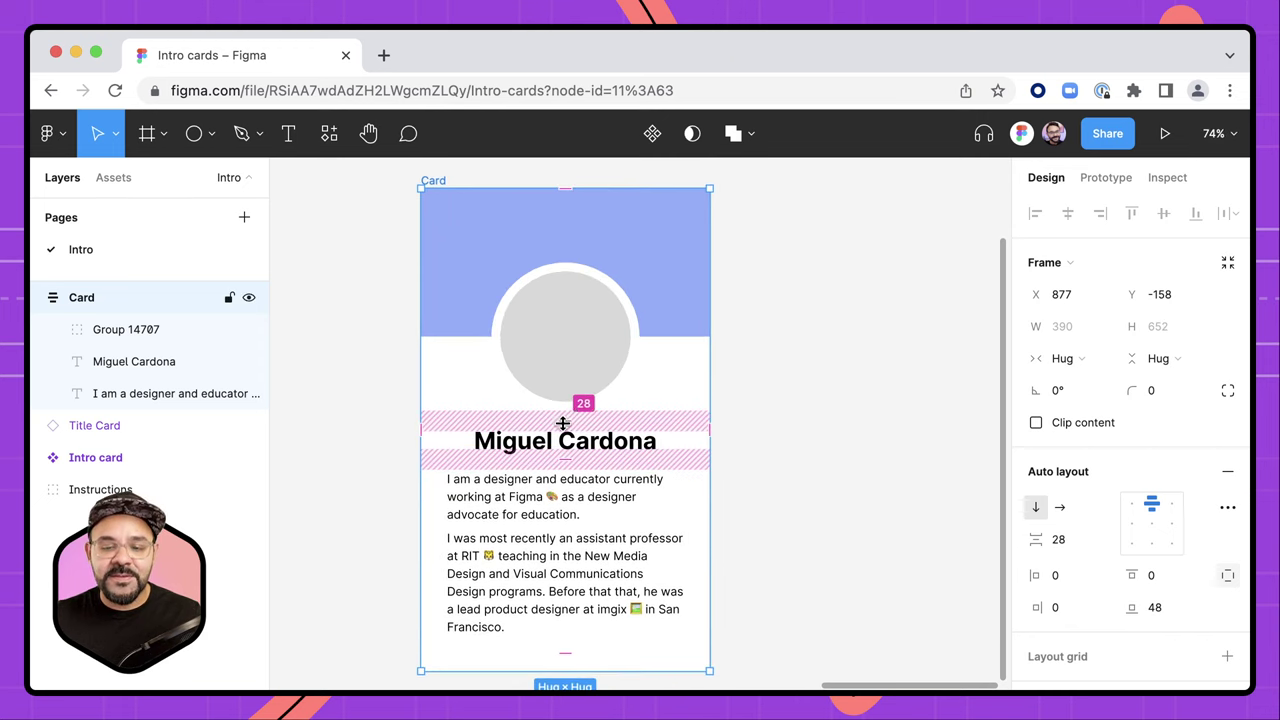
click(568, 418)
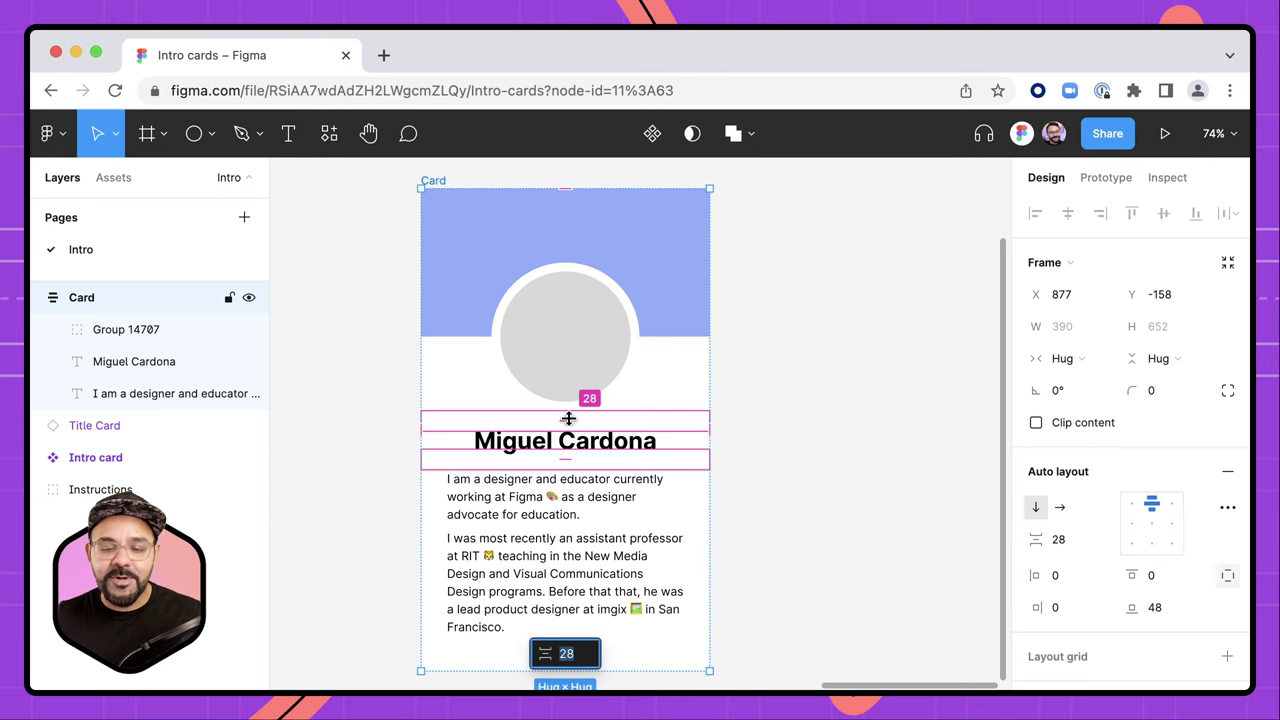
scroll(568, 418, down, 3)
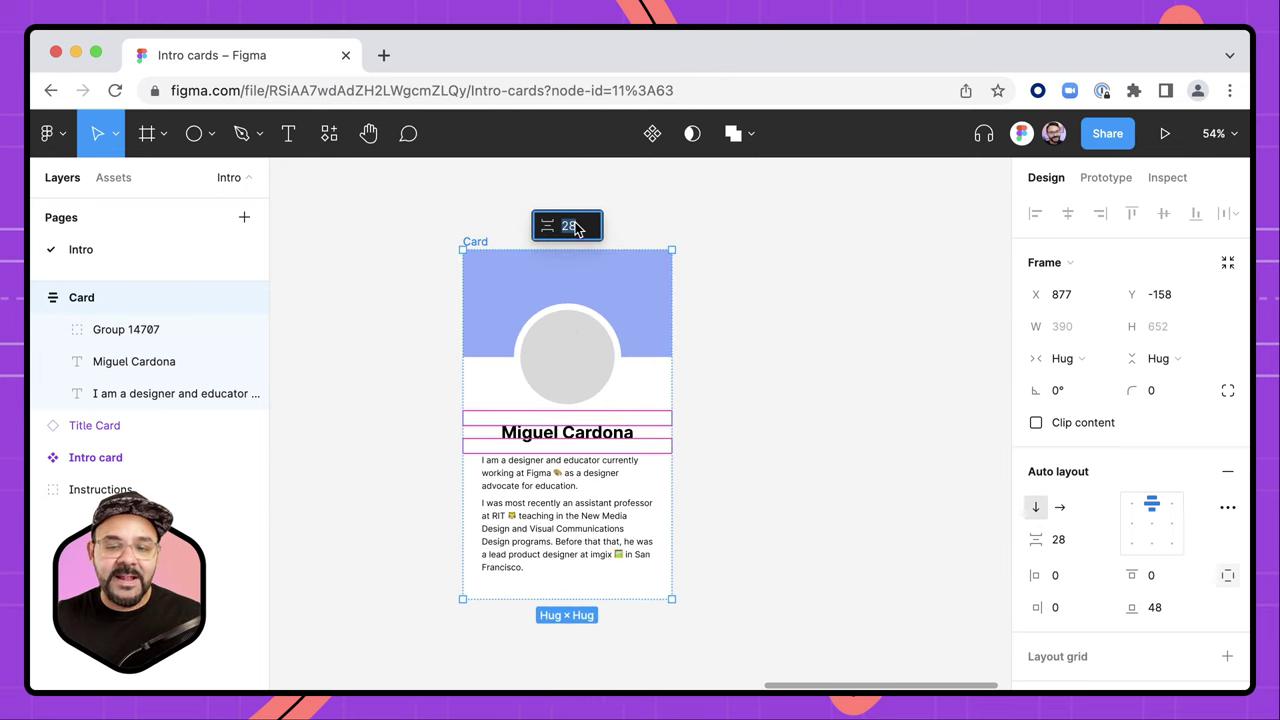
text(32)
key(Return)
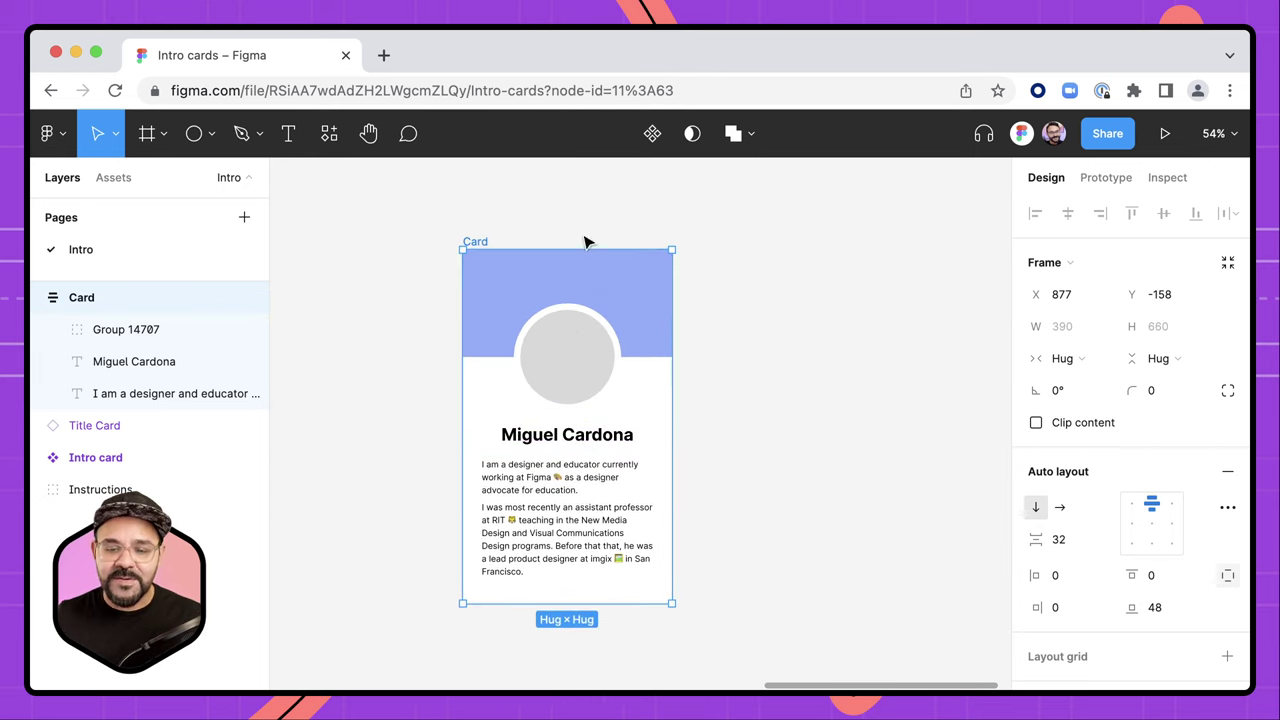
click(795, 585)
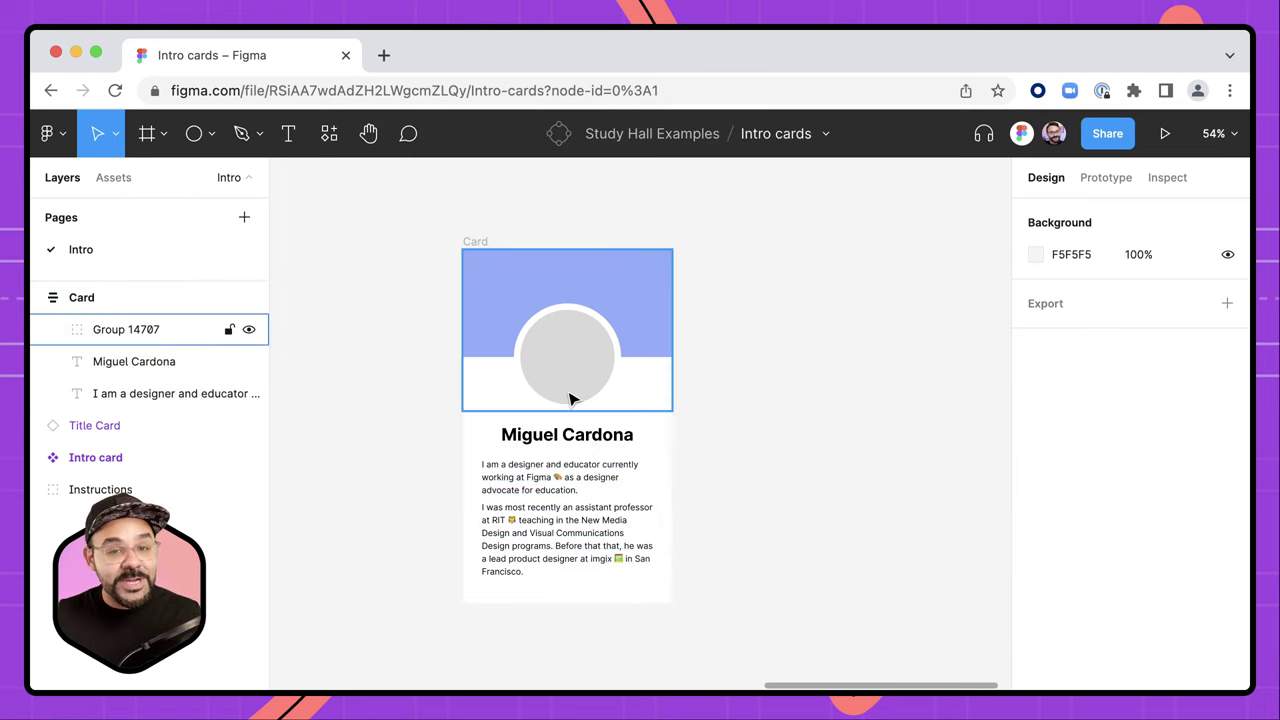
- Move the banner group down the stack, then return it to the top
click(578, 320)
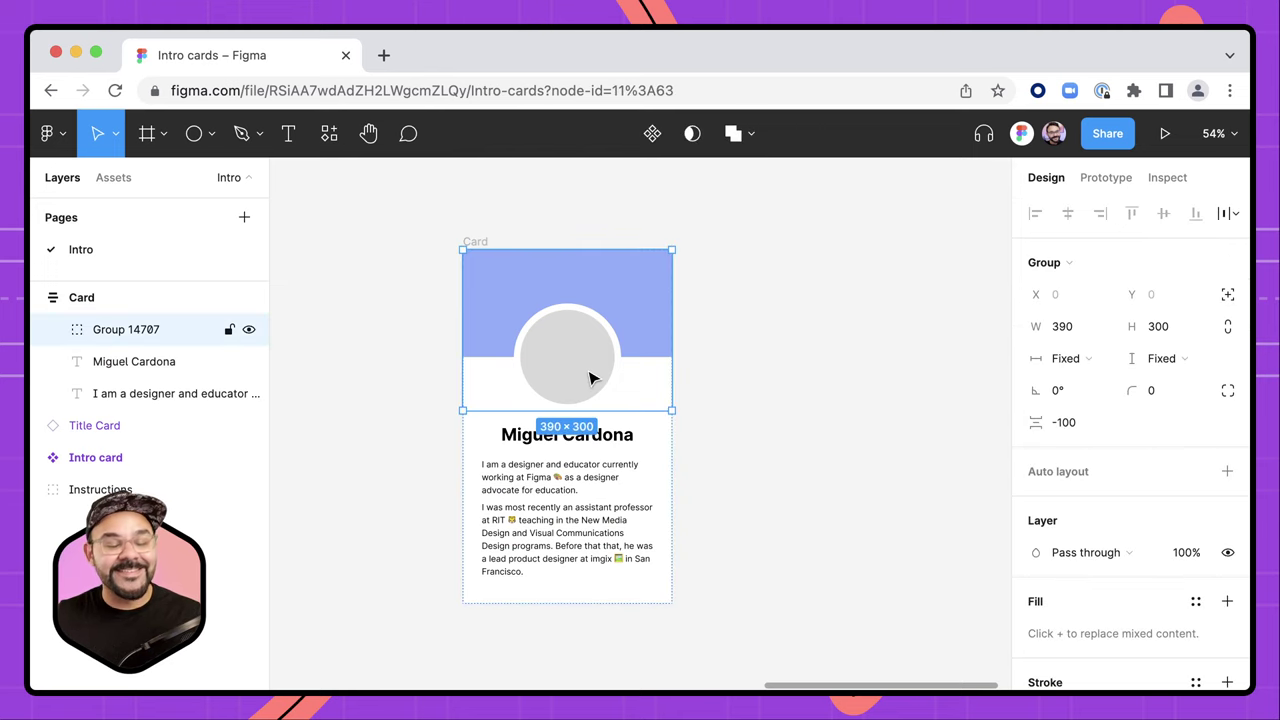
key(Down)
key(Down)
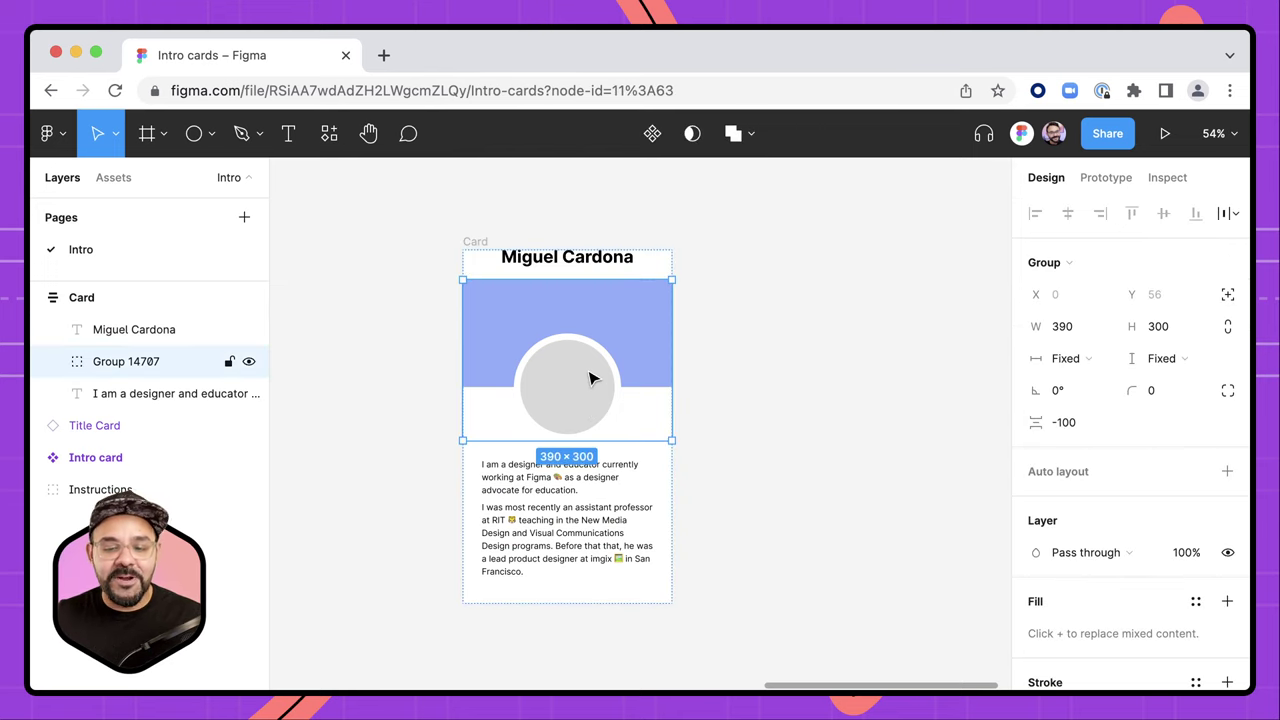
key(Up)
key(Up)
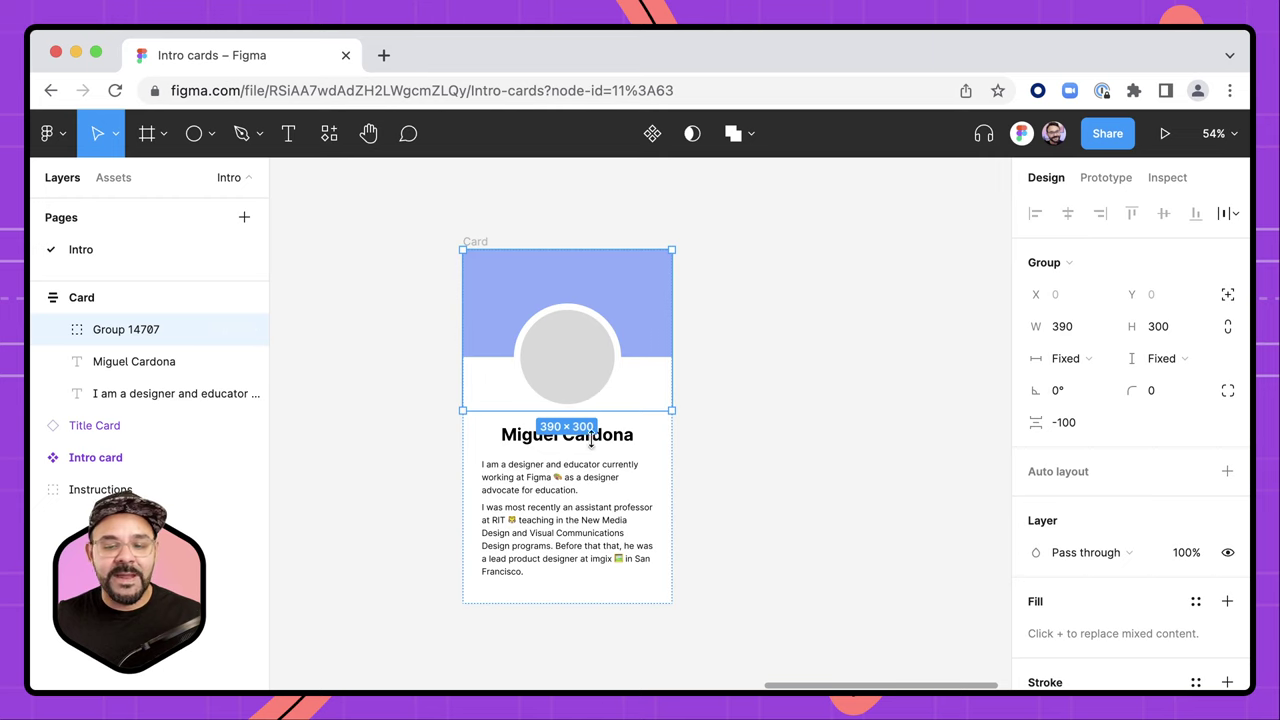
click(741, 463)
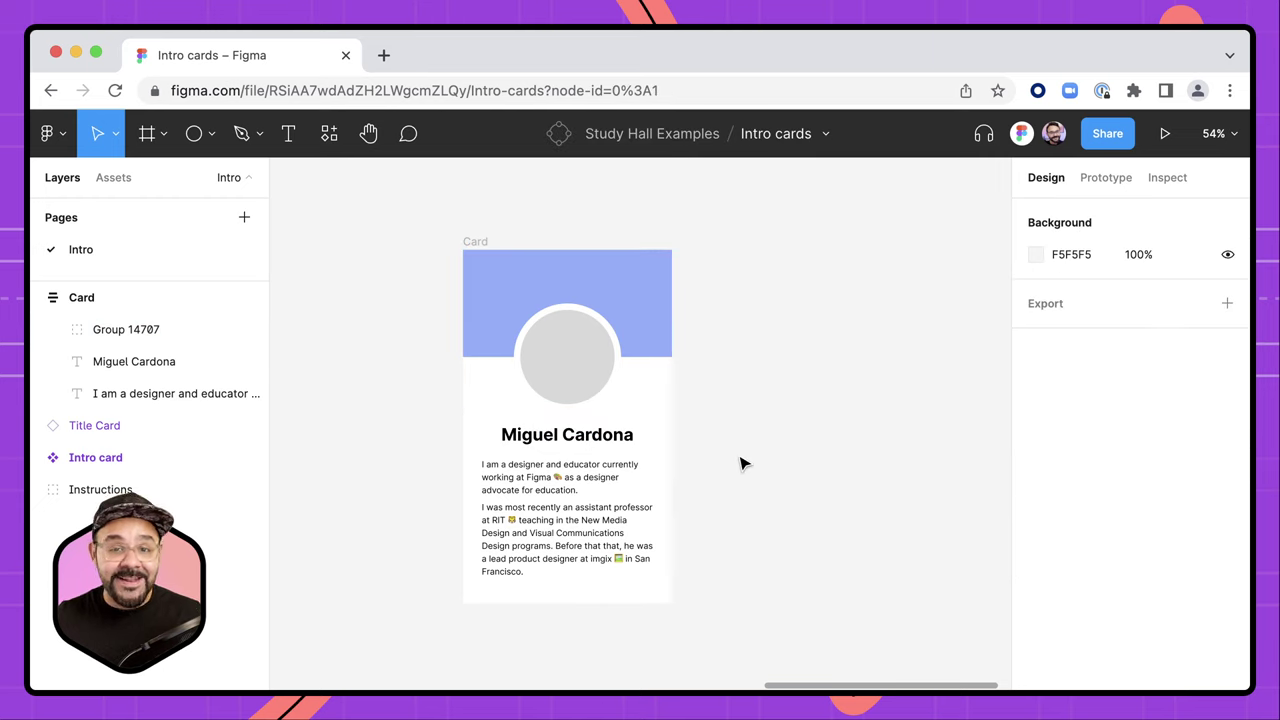
click(543, 531)
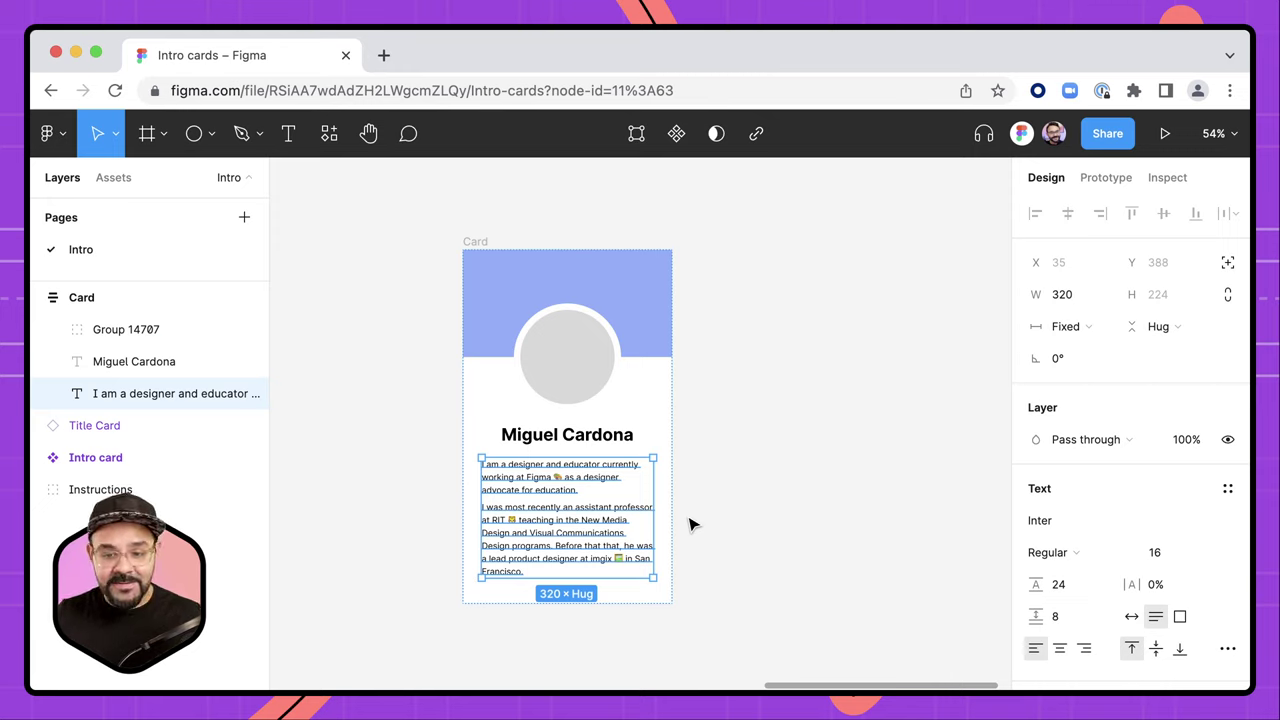
key(super+v)
scroll(730, 481, down, 2)
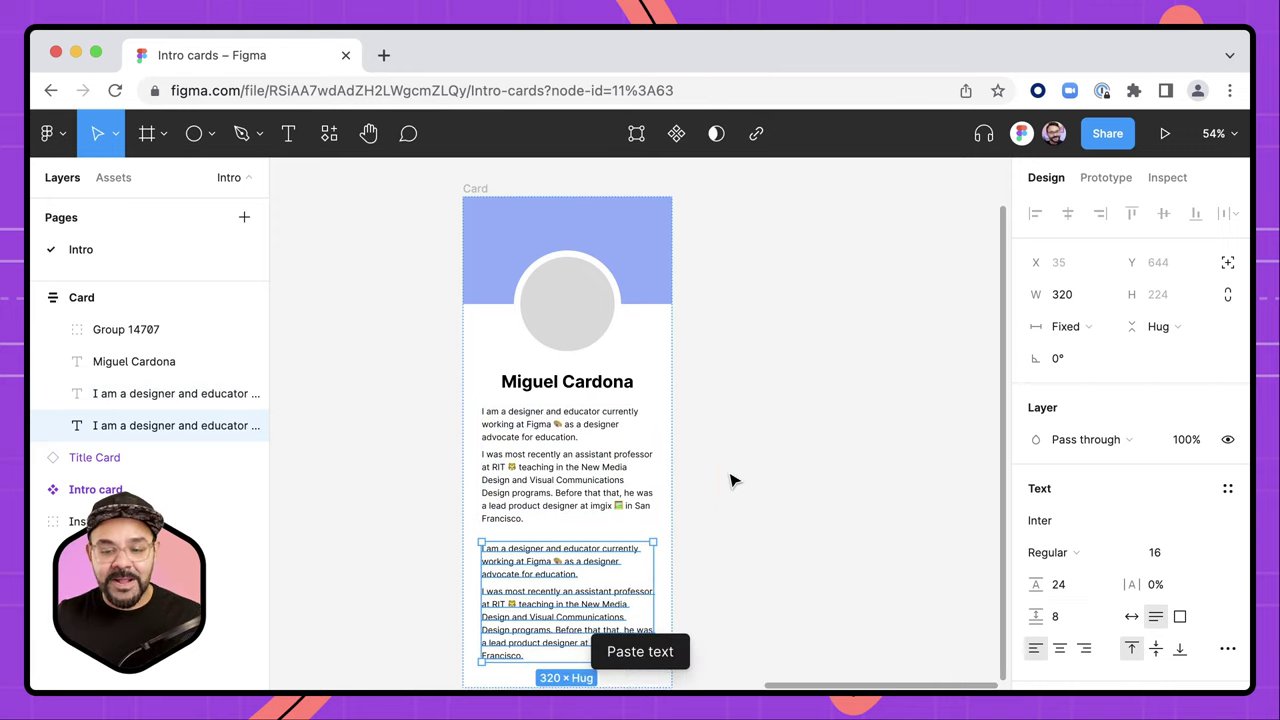
key(super+z)
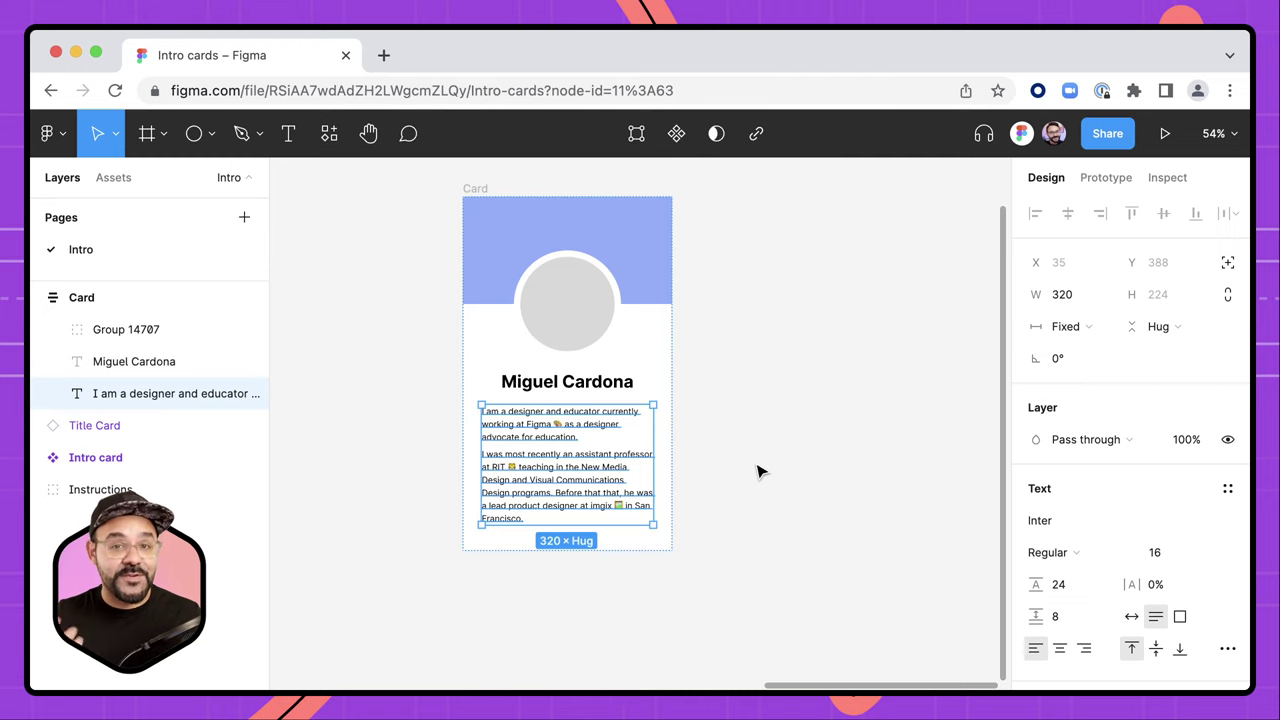
key(super+d)
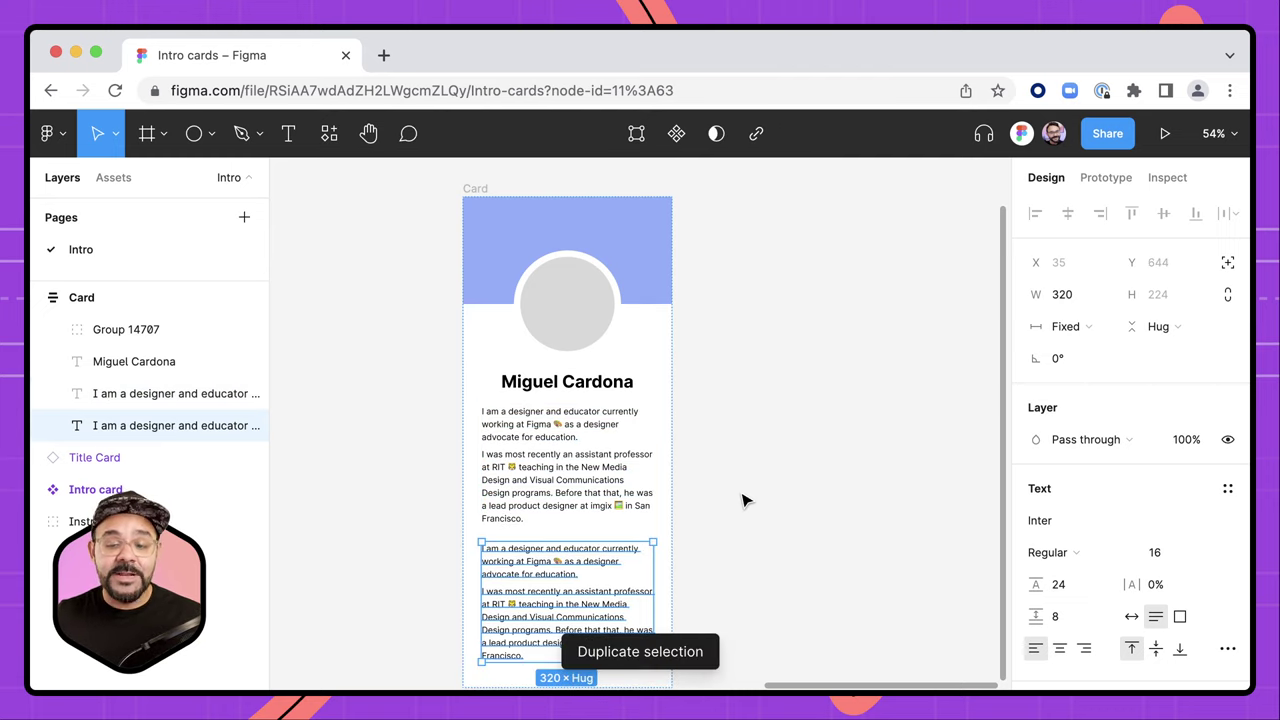
click(871, 531)
scroll(791, 563, down, 4)
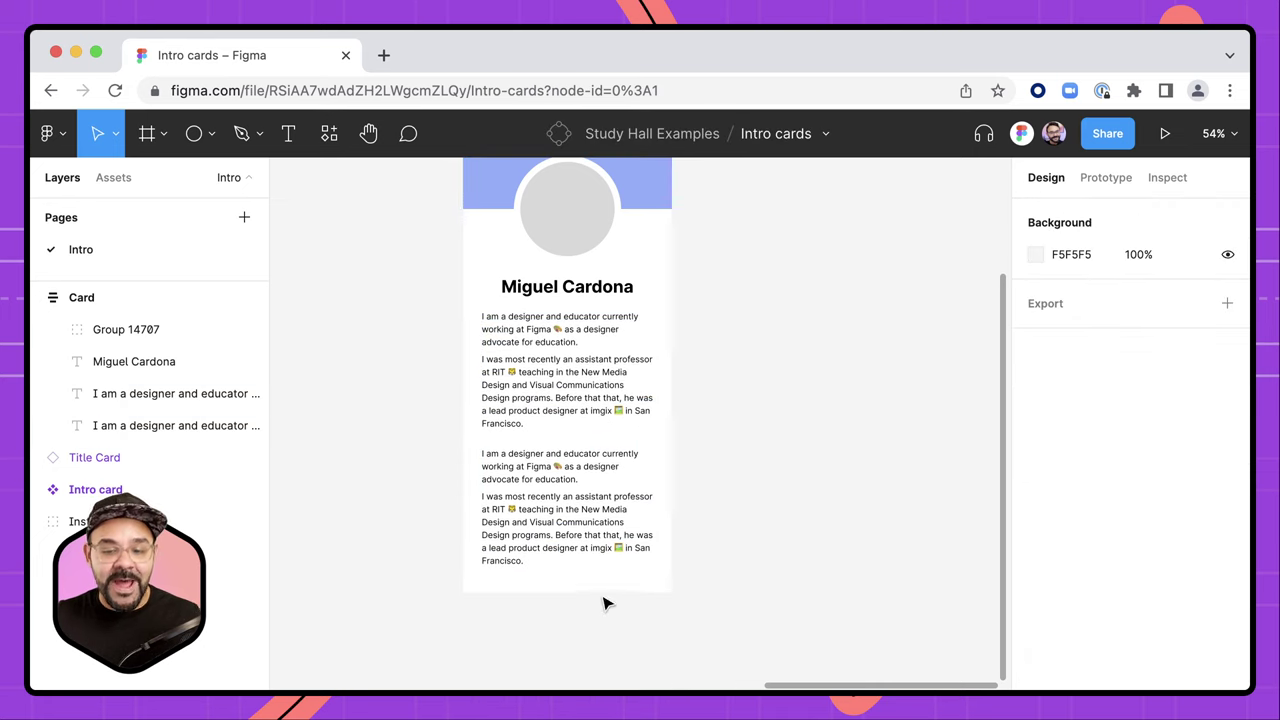
key(super+z)
key(super+z)
key(super+z)
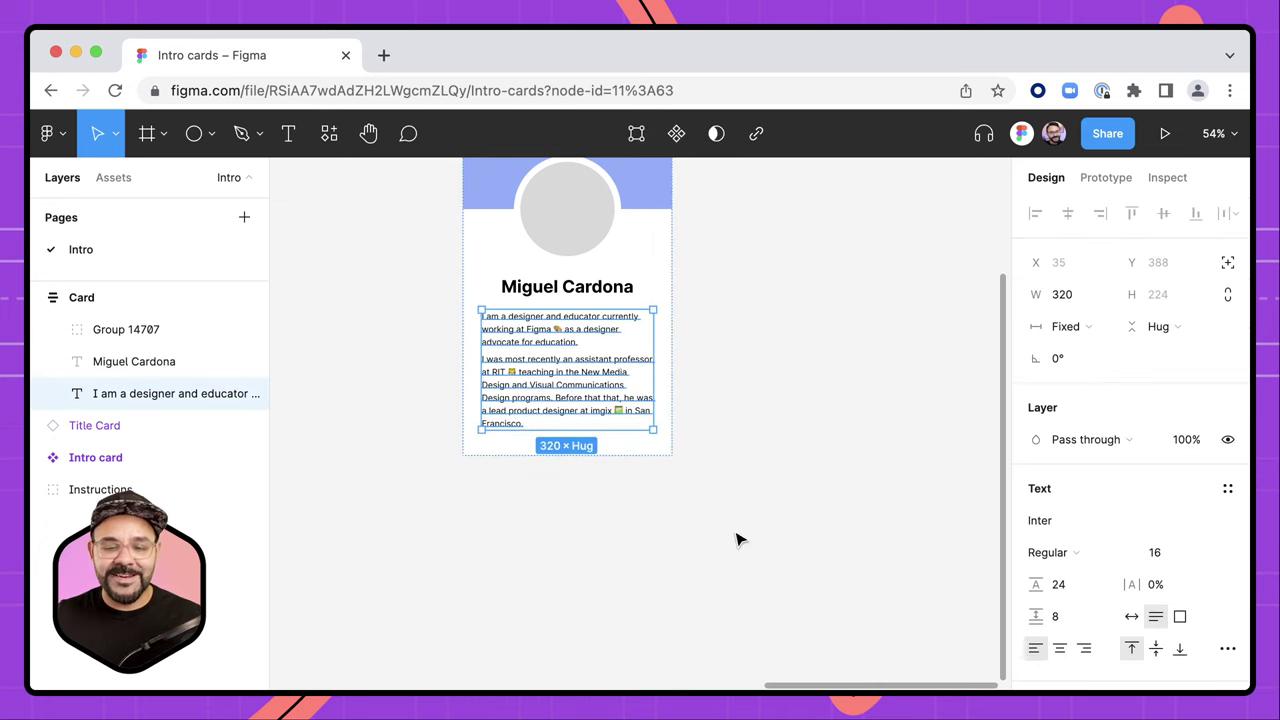
drag(757, 306, 777, 447)
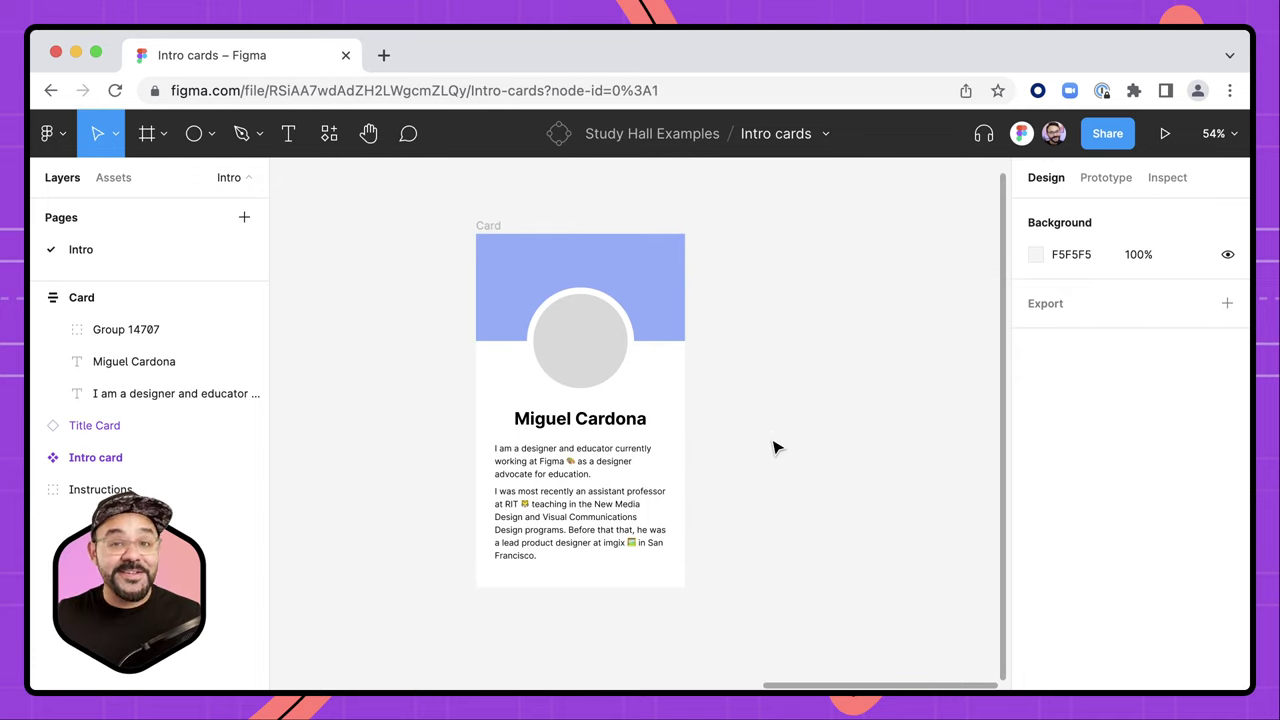
- Turn on Clip content for the Card and give it a 24 corner radius
click(487, 226)
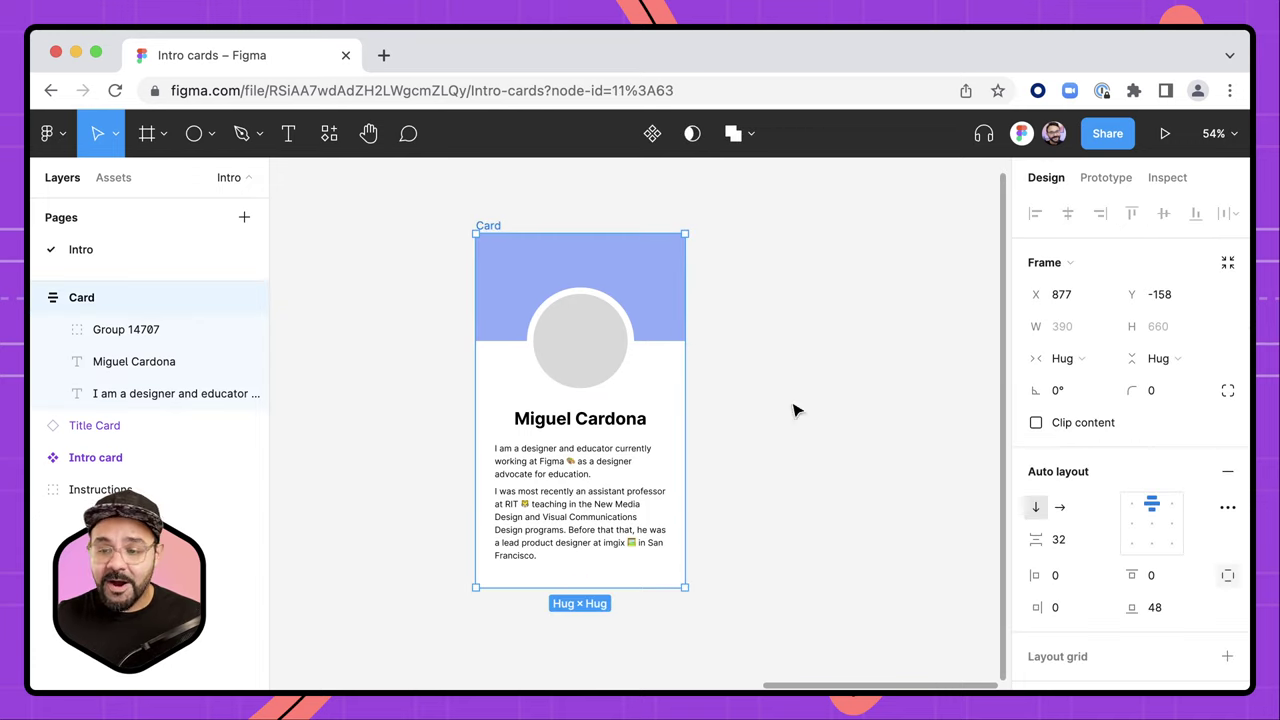
click(1036, 423)
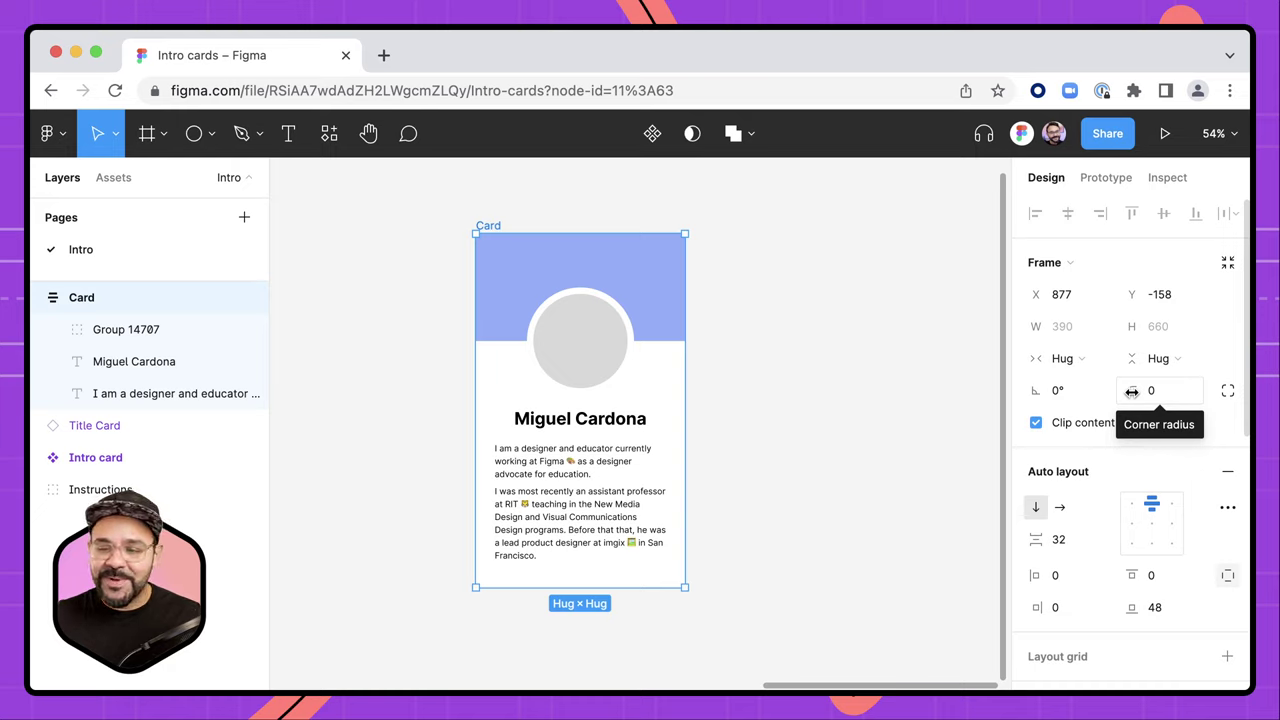
drag(1132, 392, 424, 403)
click(1187, 402)
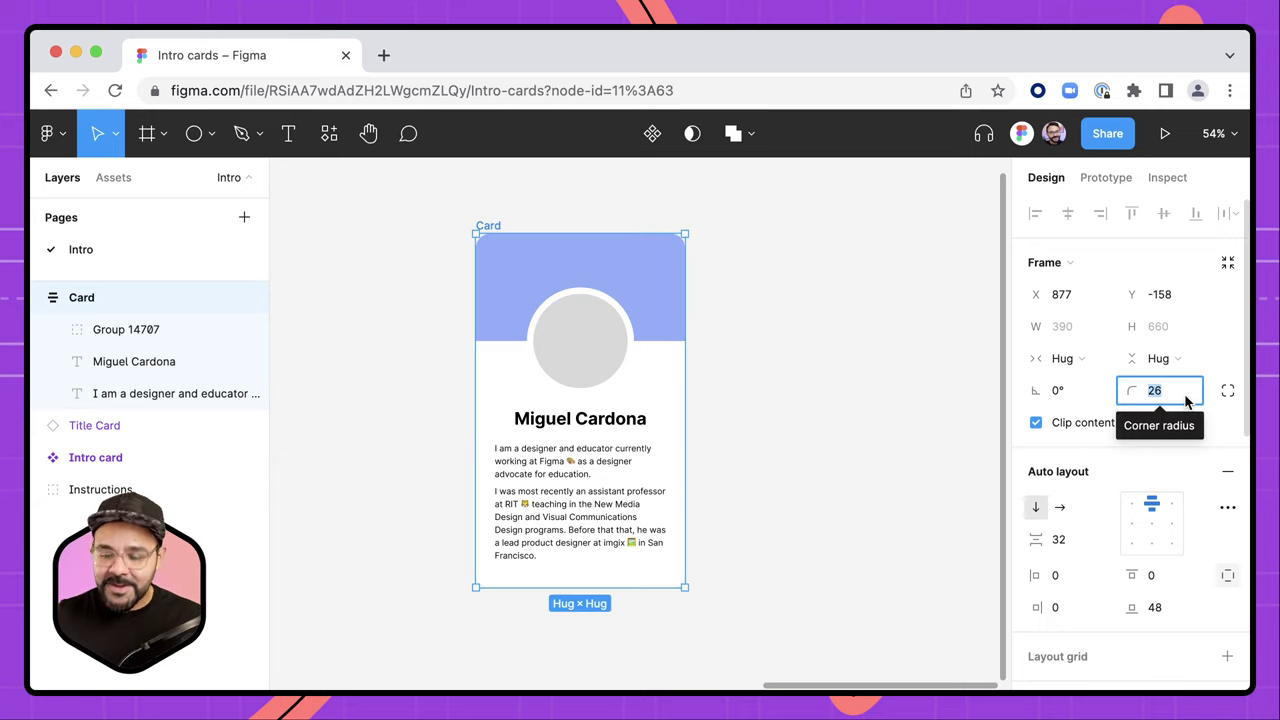
text(24)
key(Return)
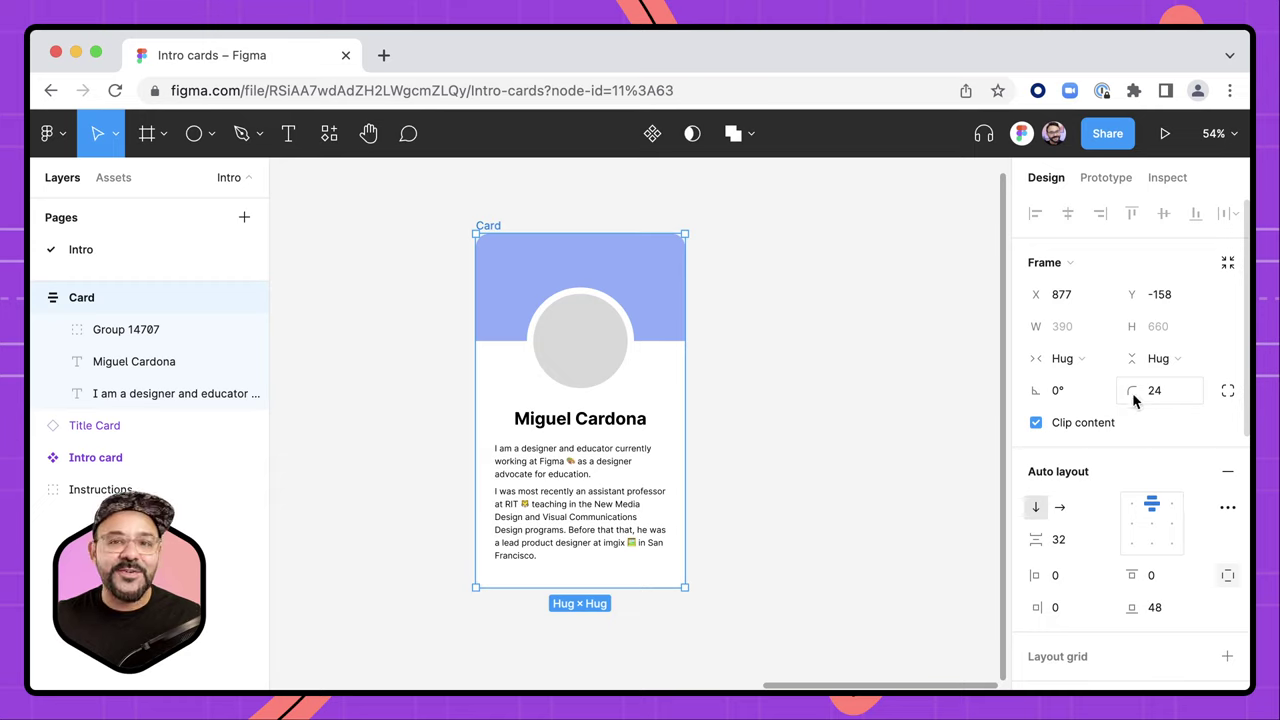
click(846, 374)
scroll(731, 426, right, 3)
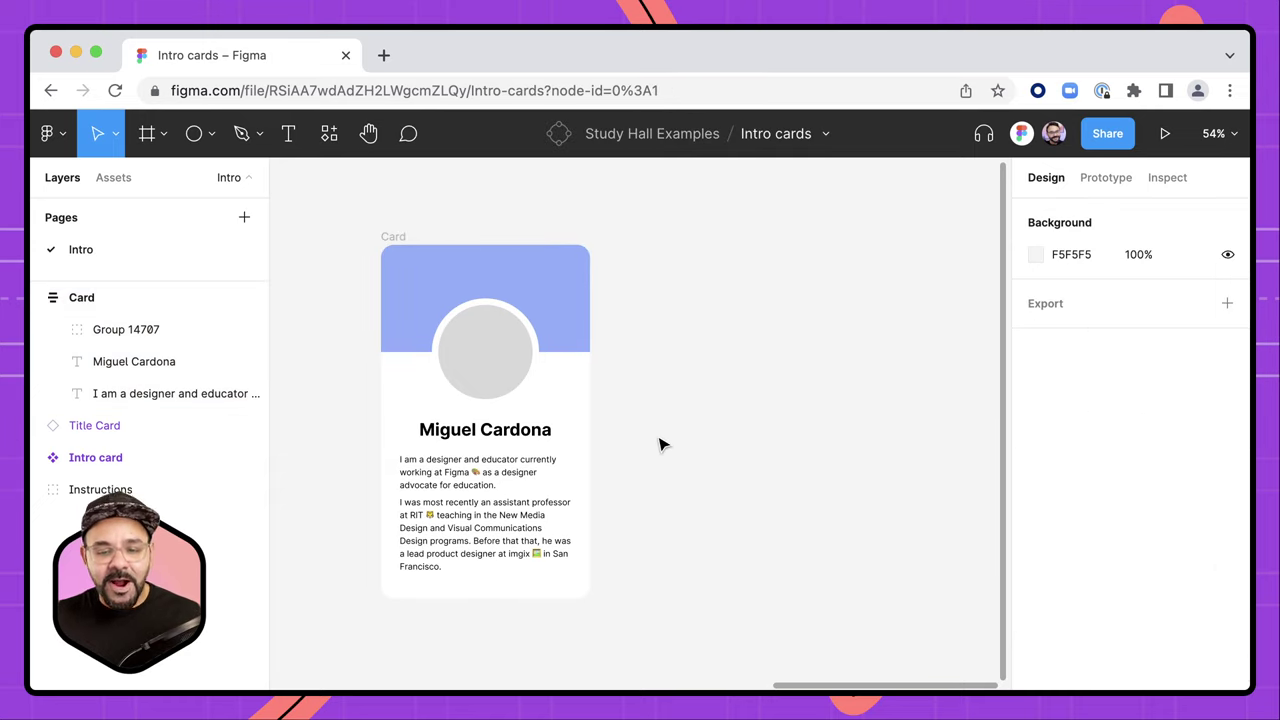
scroll(666, 434, left, 5)
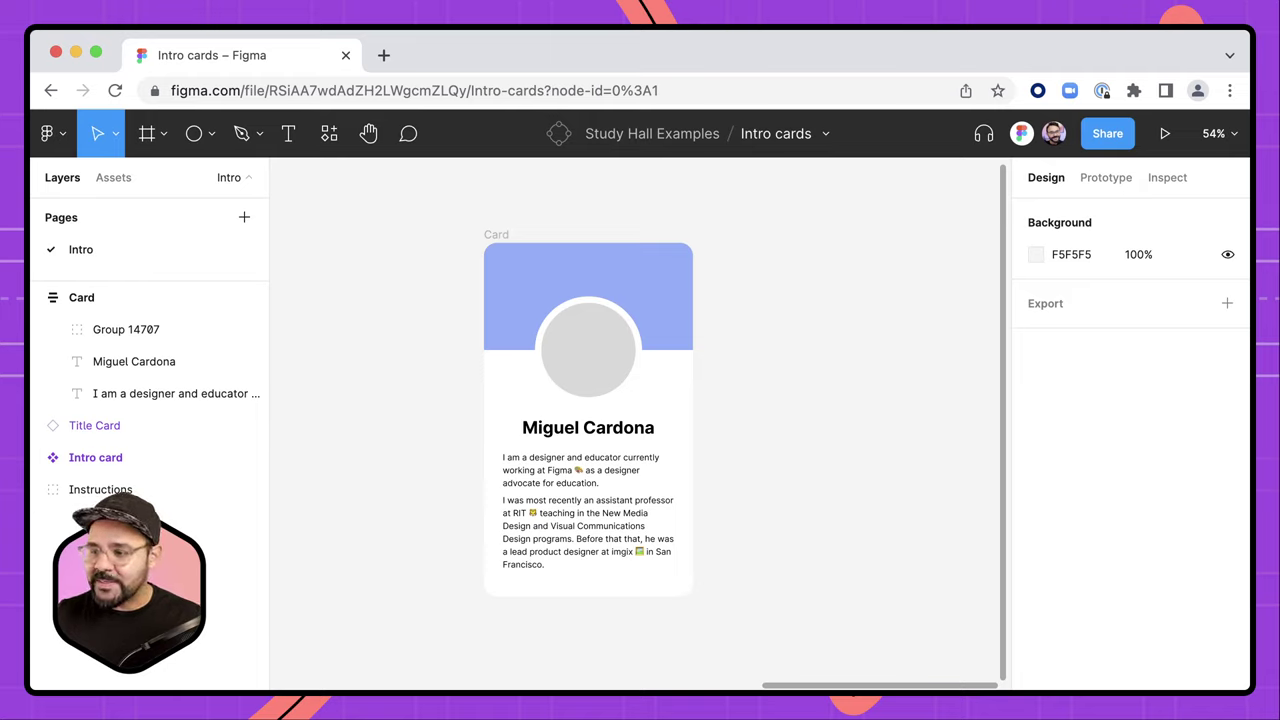
- Import the 1382 × 922 Miggi photo and place it to the right of the Card frame
key(super+Tab)
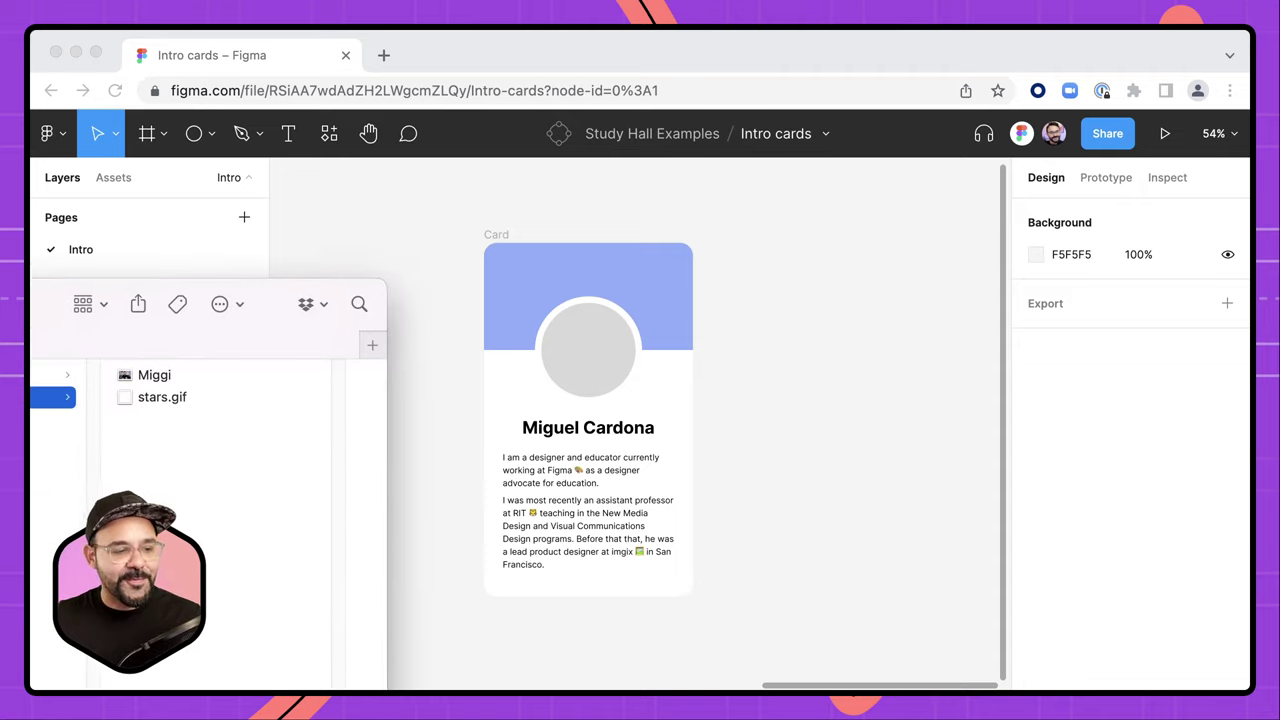
drag(150, 348, 834, 426)
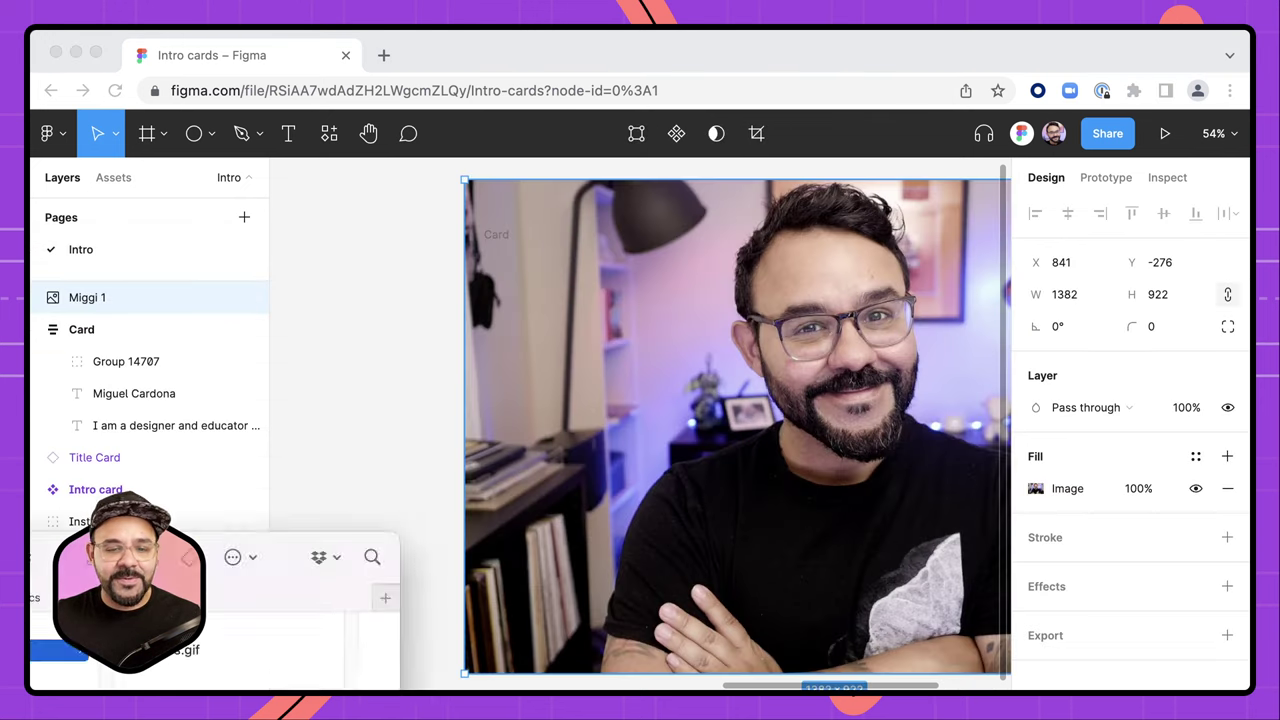
drag(690, 447, 985, 482)
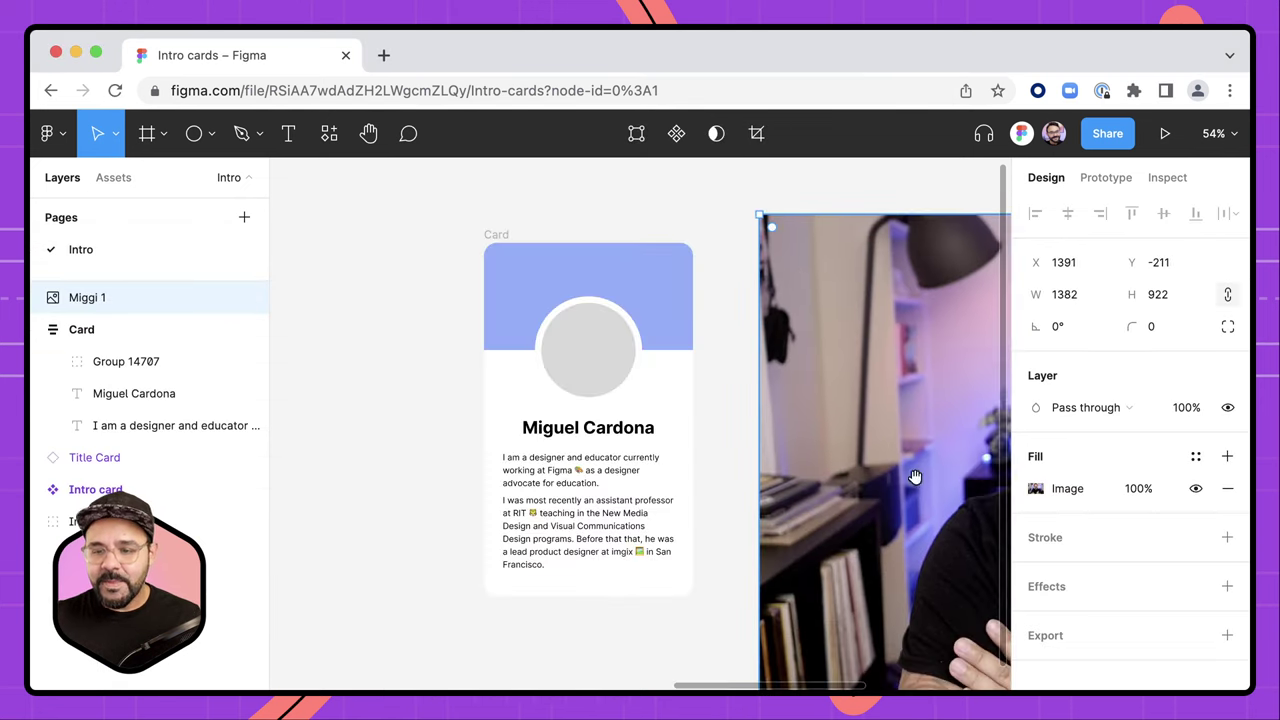
scroll(760, 460, right, 5)
scroll(669, 430, down, 3)
drag(669, 430, 701, 406)
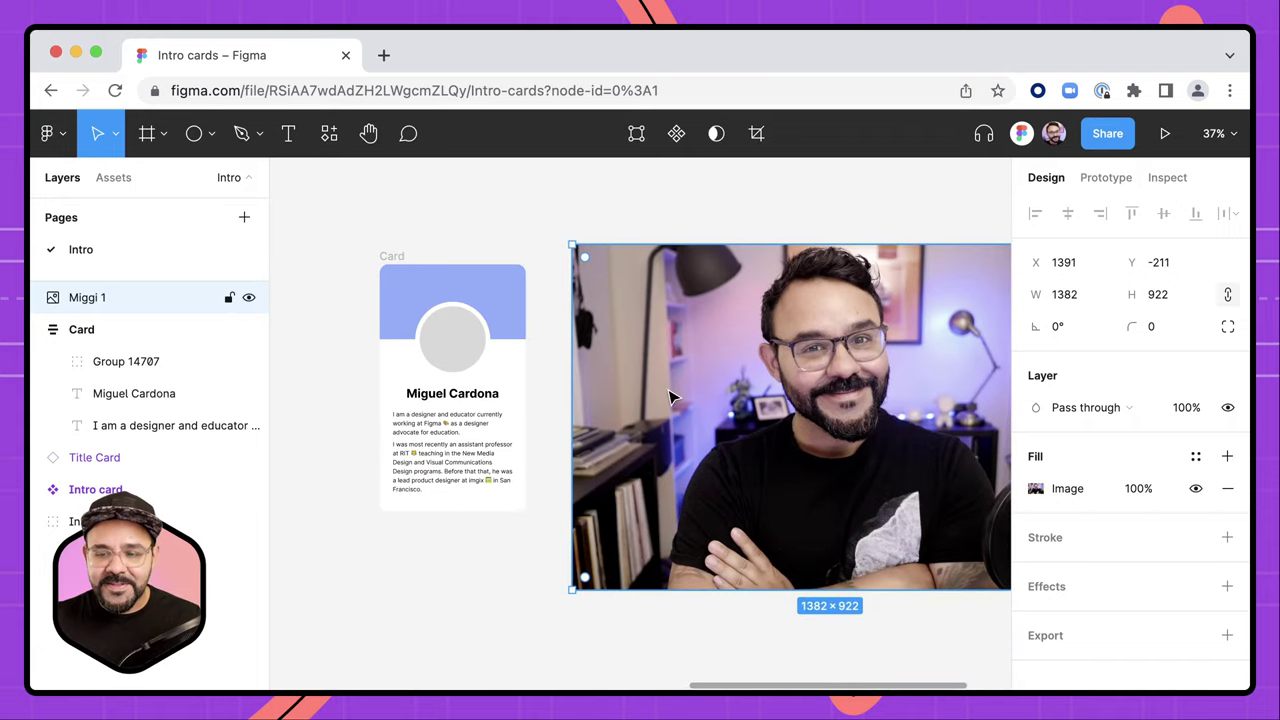
- Copy the Miggi photo's properties and paste them onto the avatar circle Ellipse 2
right_click(660, 294)
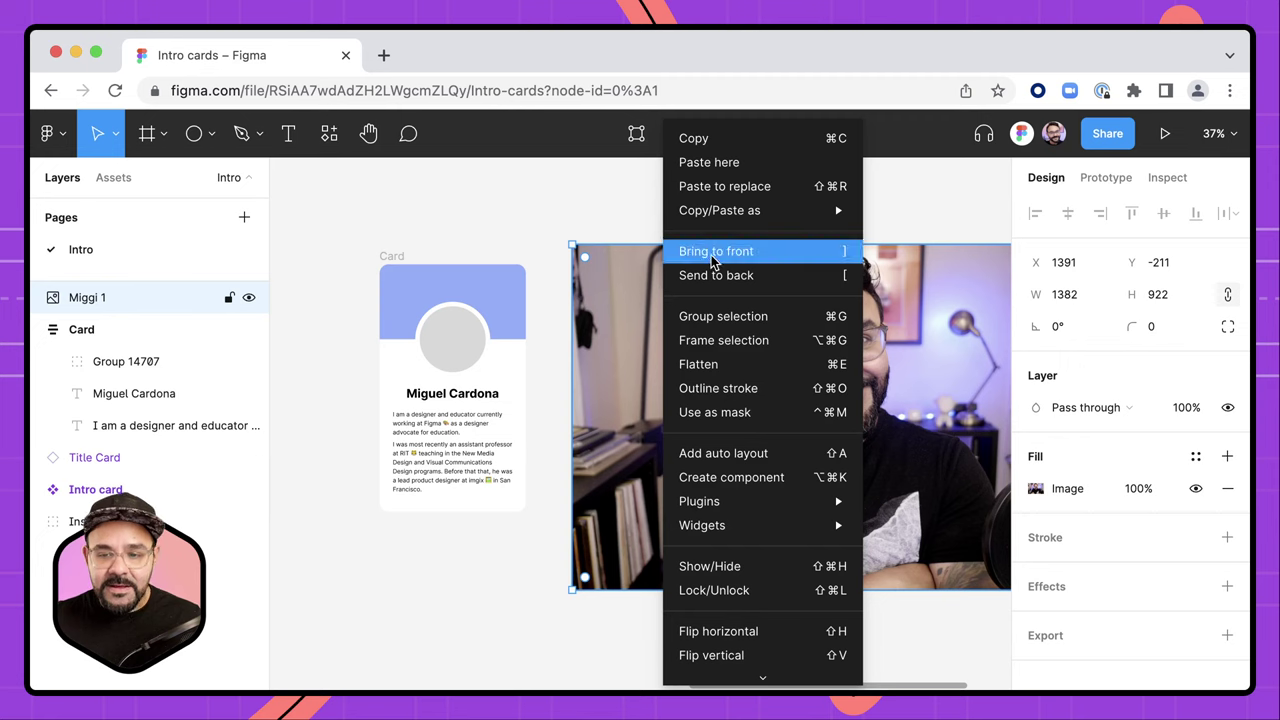
mouse_move(733, 214)
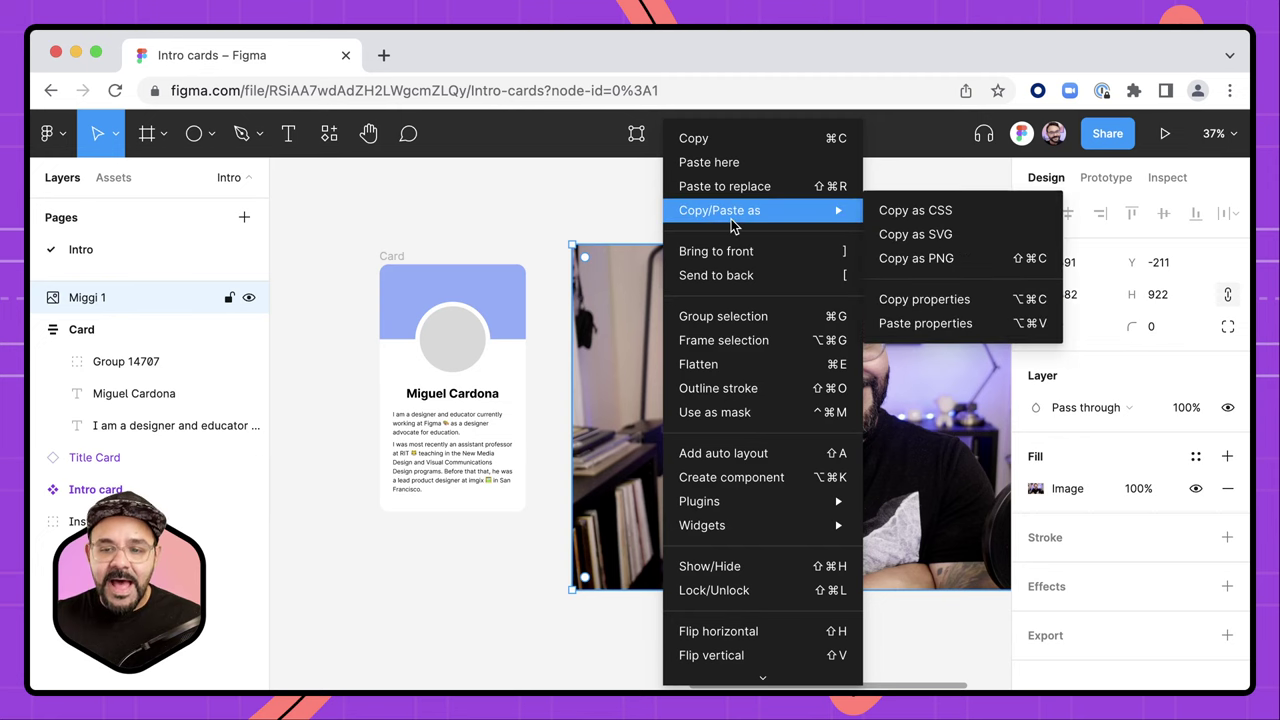
click(946, 299)
click(455, 355)
scroll(452, 343, up, 3)
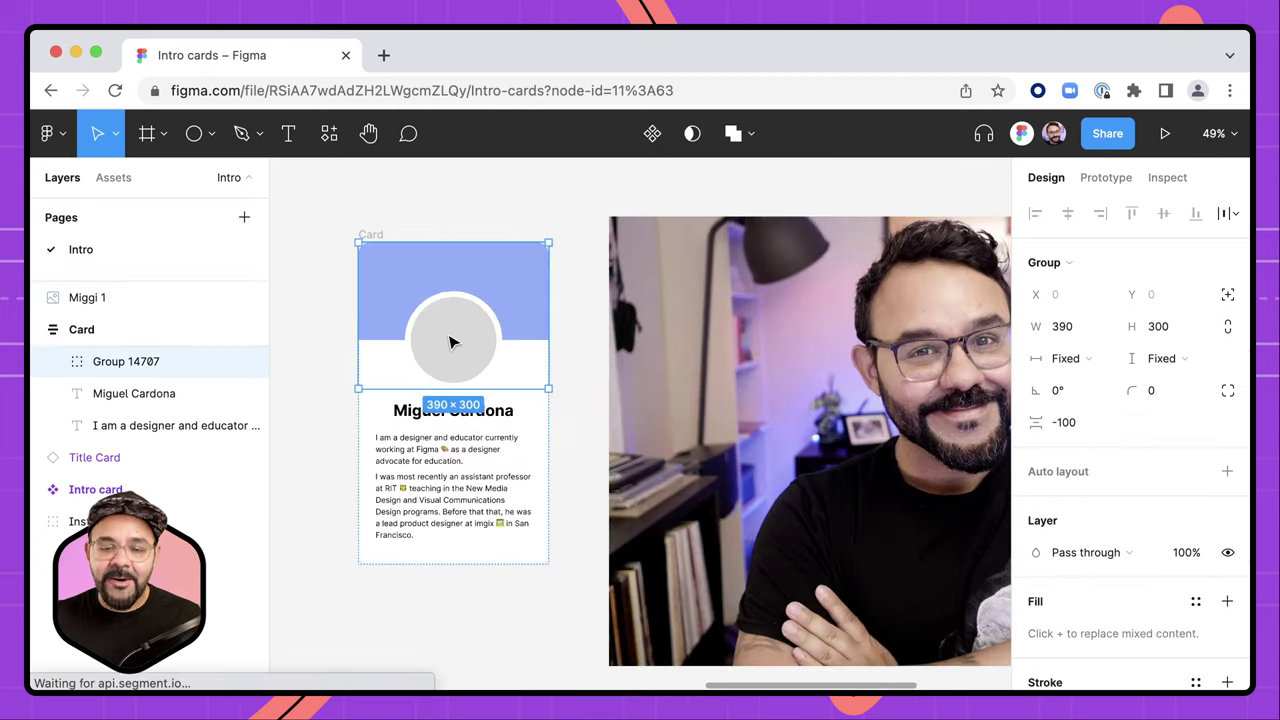
double_click(452, 343)
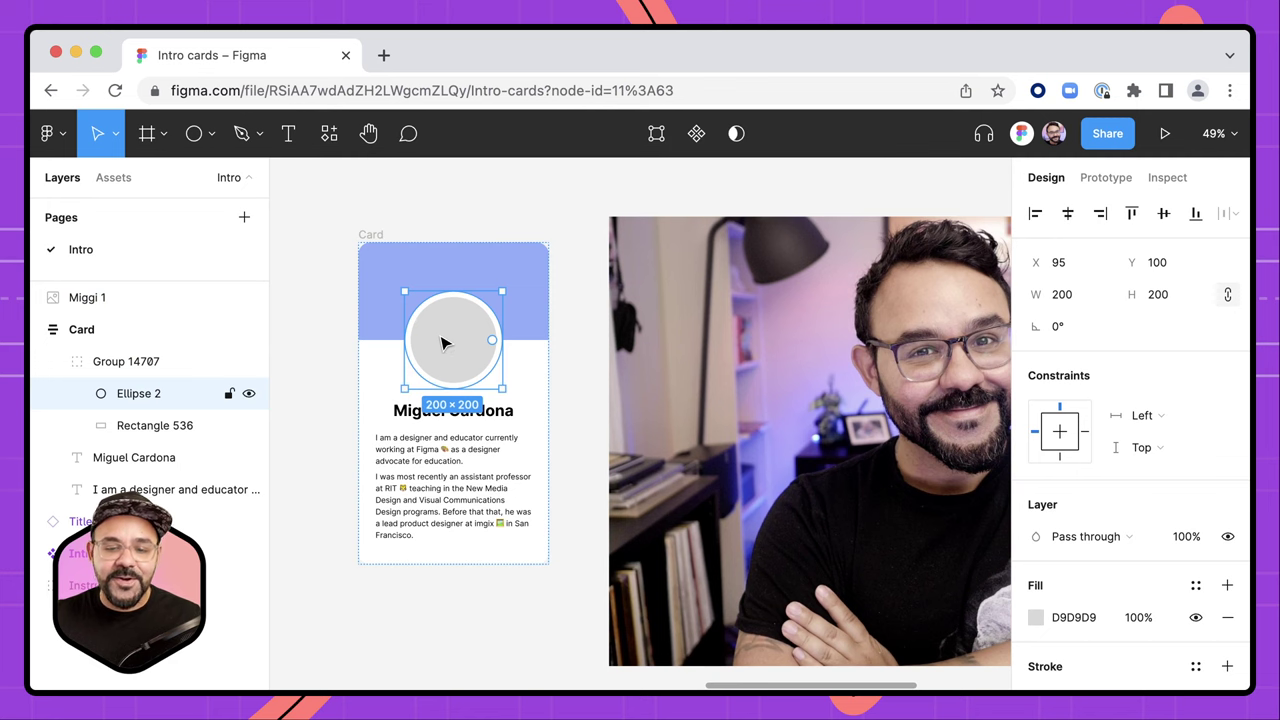
right_click(445, 343)
mouse_move(532, 214)
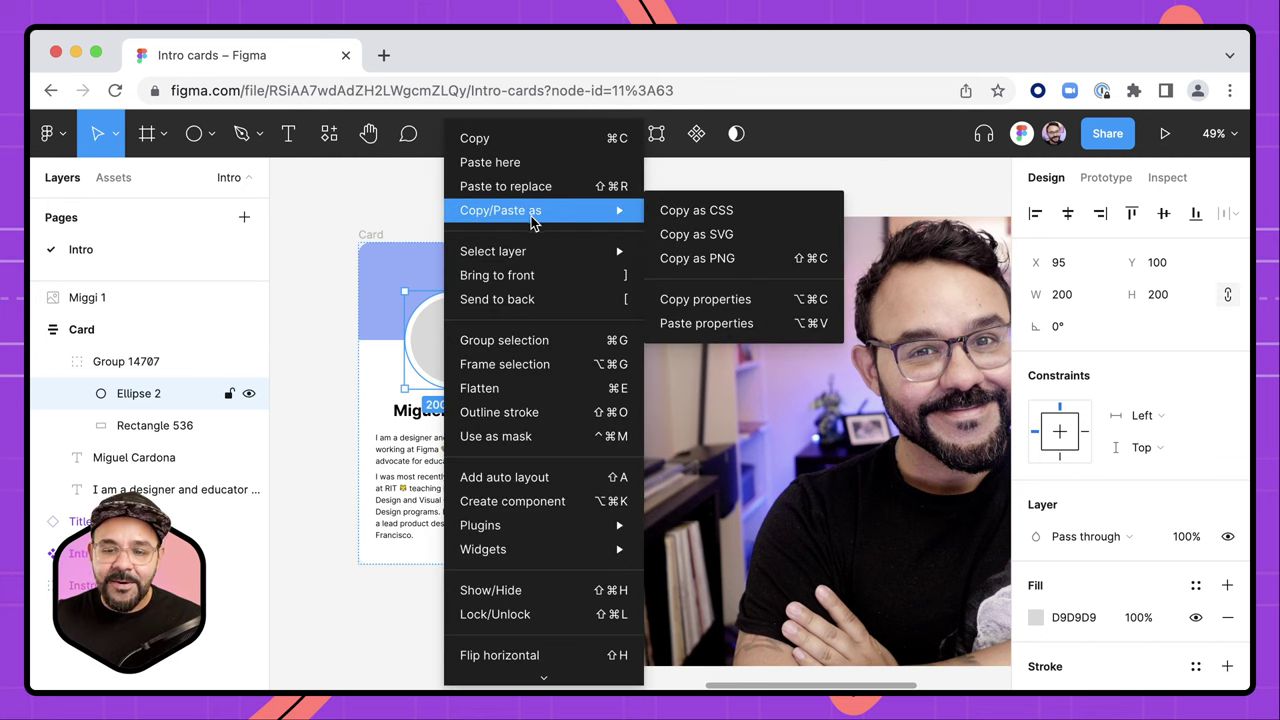
click(707, 322)
- Undo twice to remove the pasted fill and the loose Miggi photo
key(ctrl+z)
key(ctrl+z)
key(ctrl+z)
key(ctrl+z)
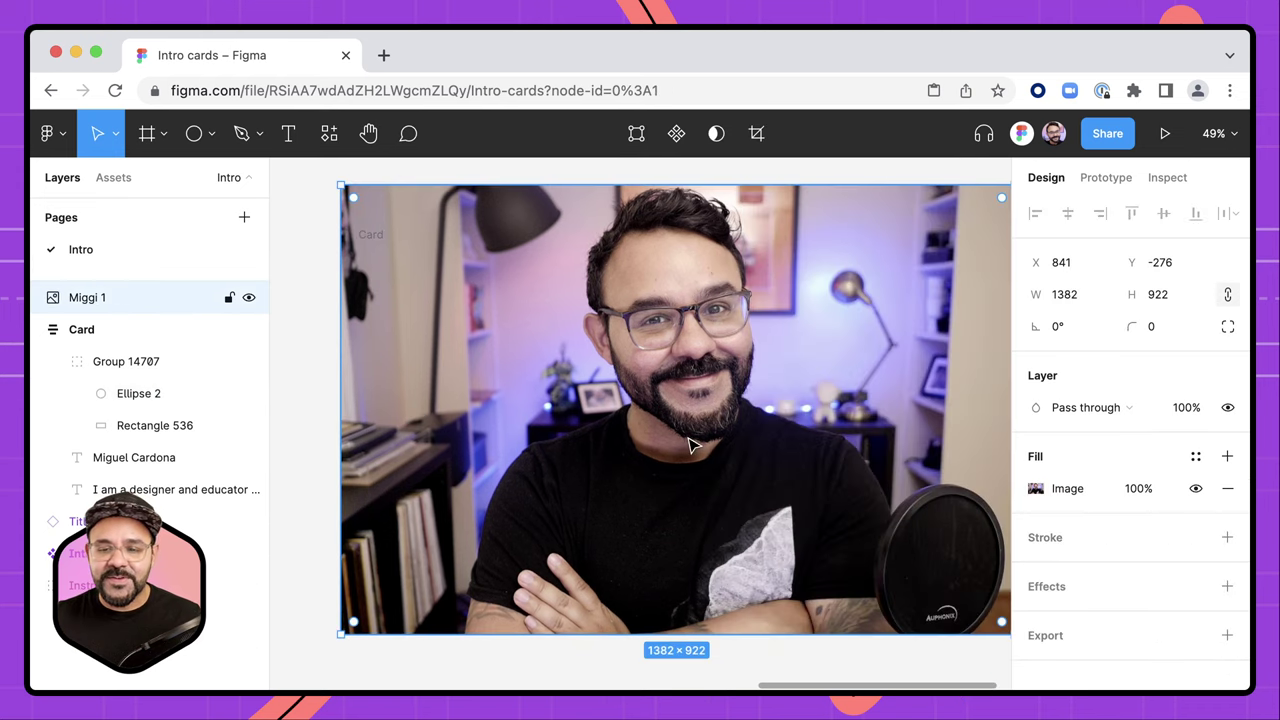
key(ctrl+z)
scroll(714, 437, left, 3)
scroll(789, 420, up, 1)
scroll(678, 352, up, 1)
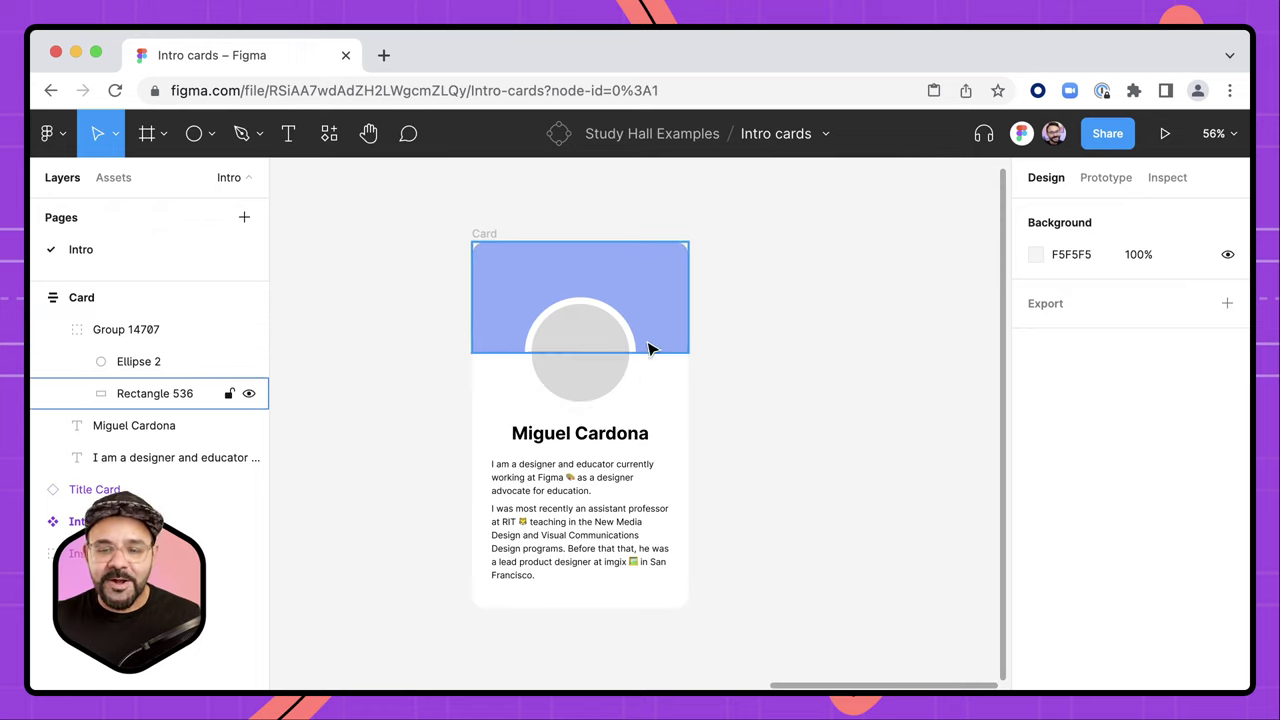
- Switch Ellipse 2's fill from Solid to Image and load the Miggi photo into it
click(577, 360)
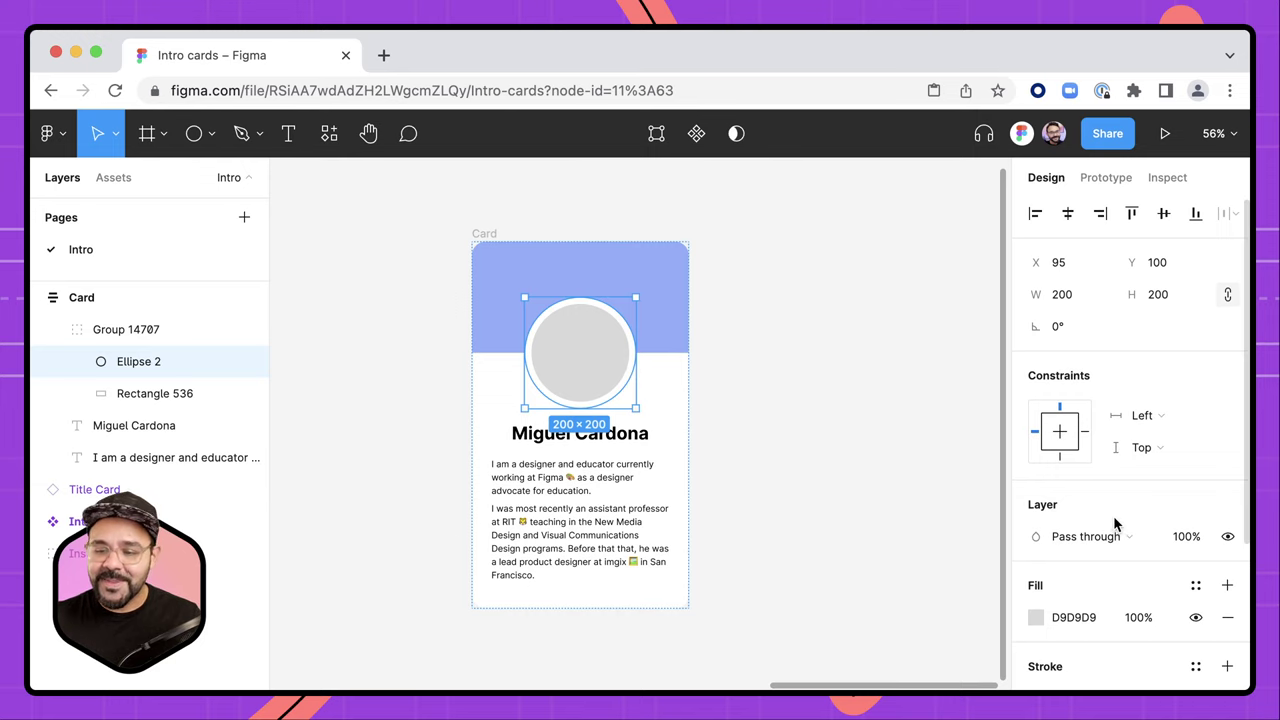
scroll(1115, 524, down, 3)
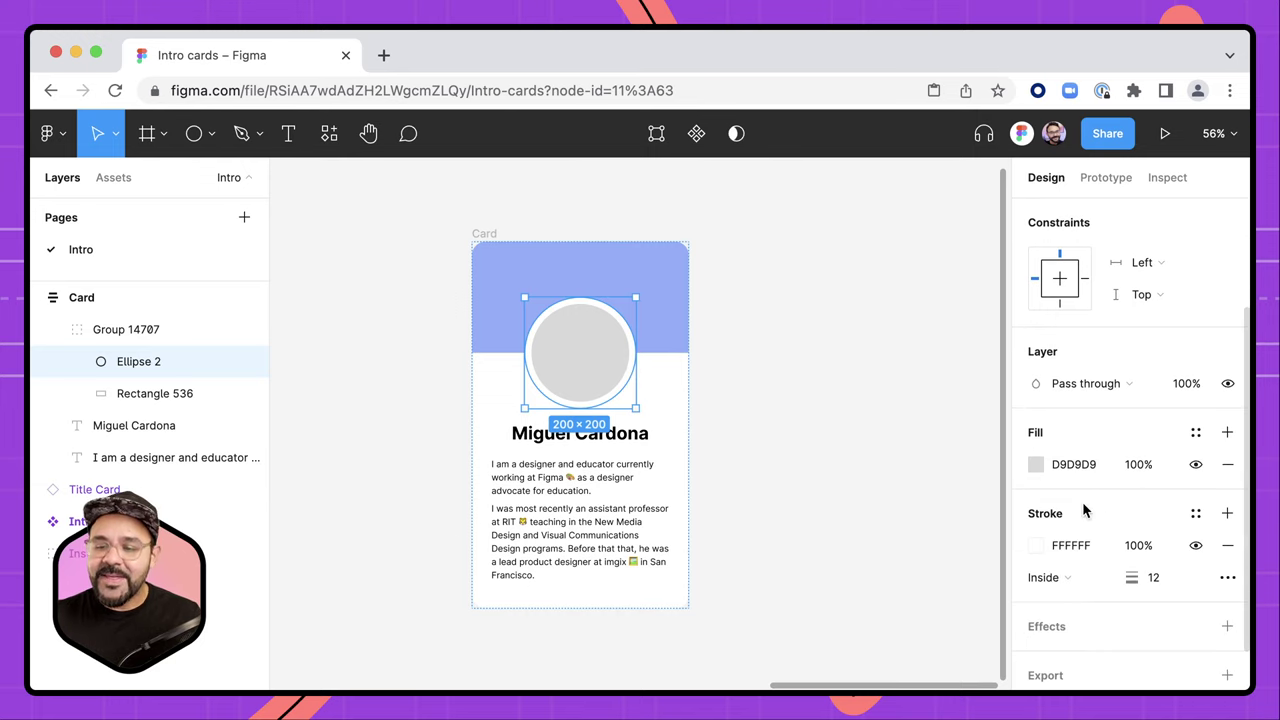
click(1037, 464)
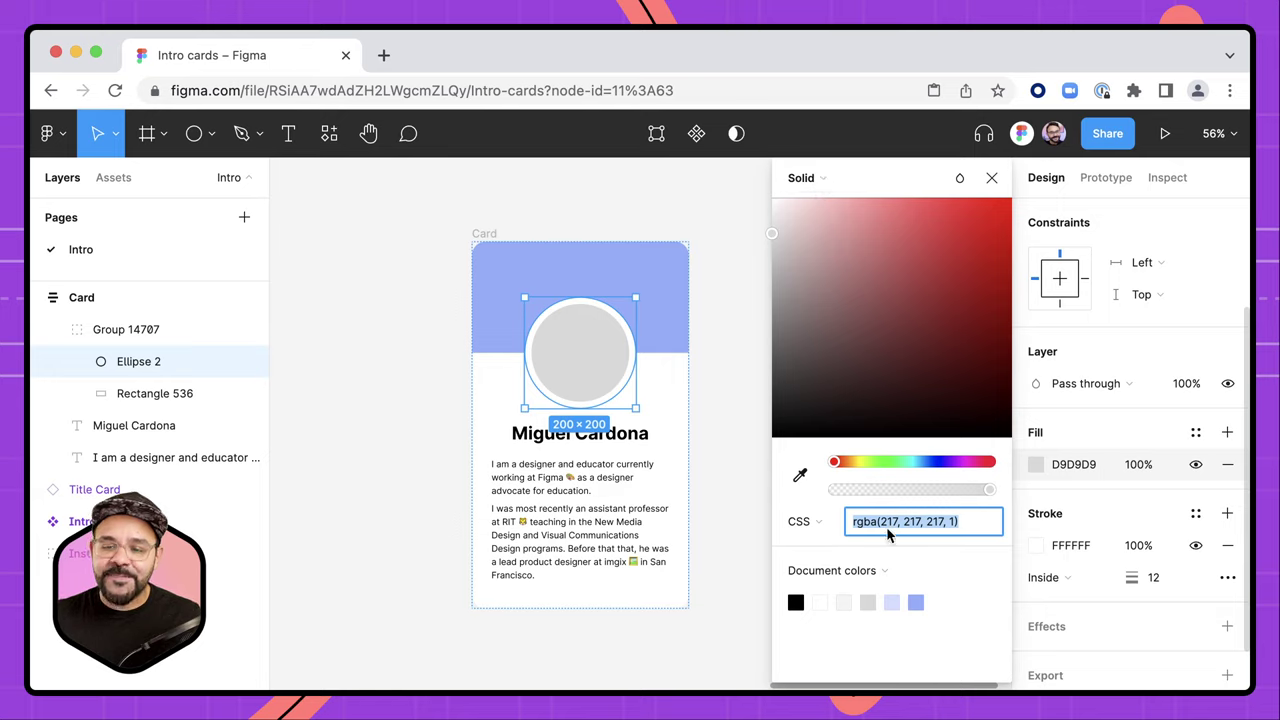
click(824, 178)
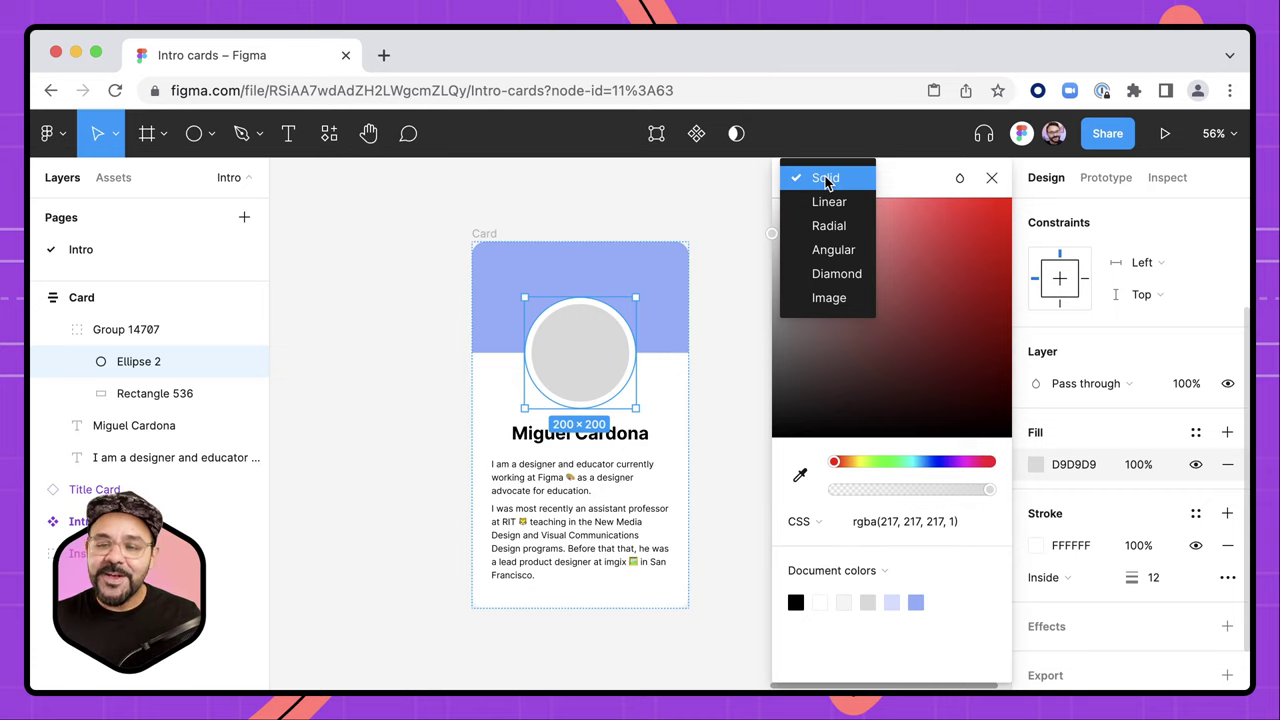
click(829, 299)
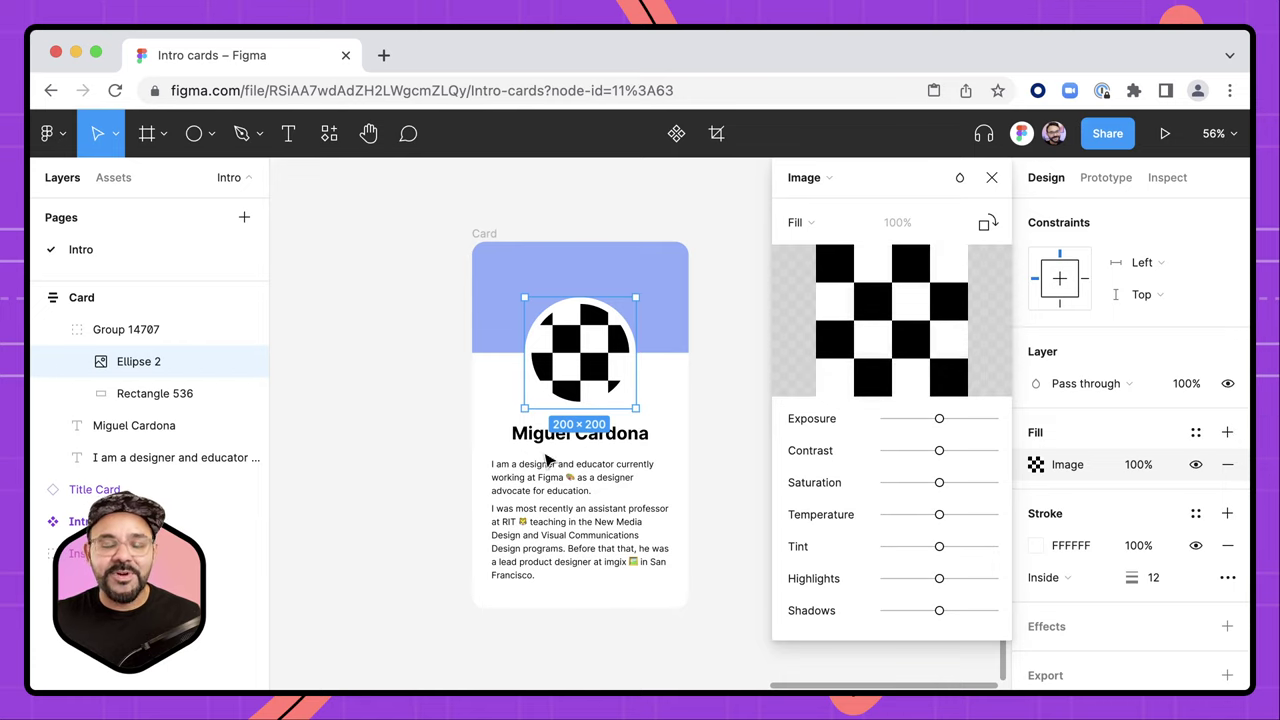
mouse_move(892, 320)
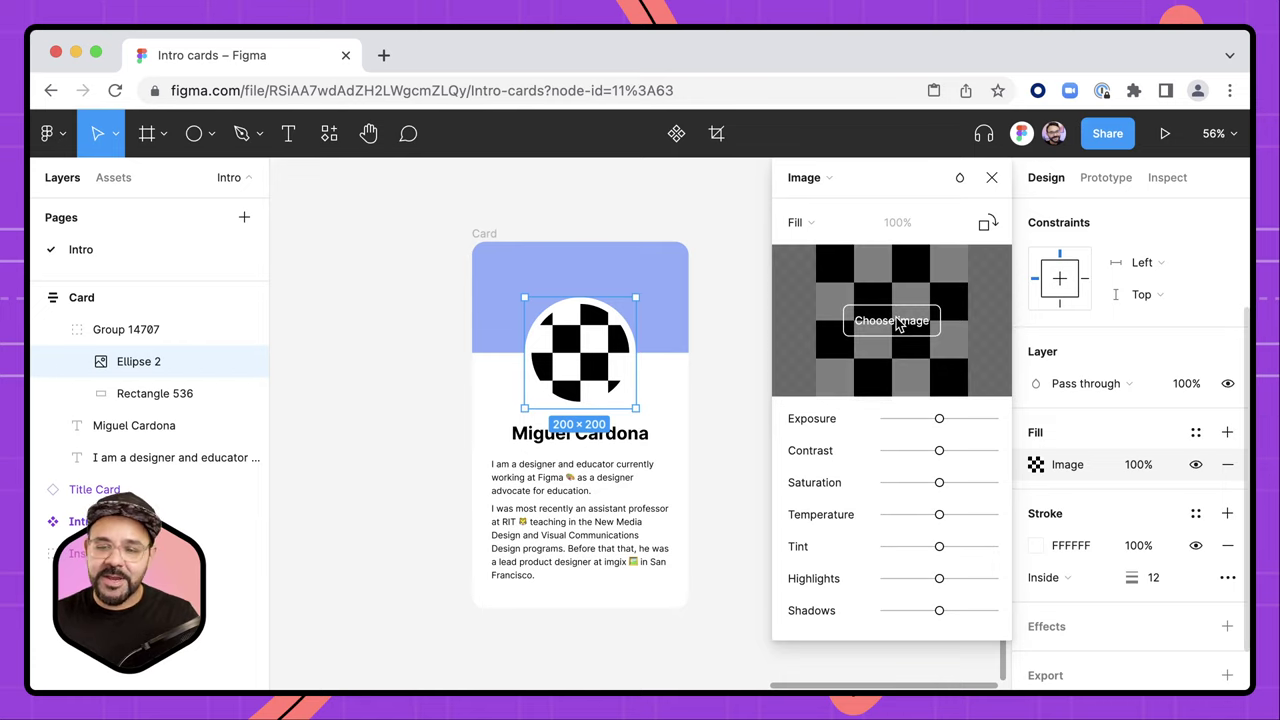
click(885, 326)
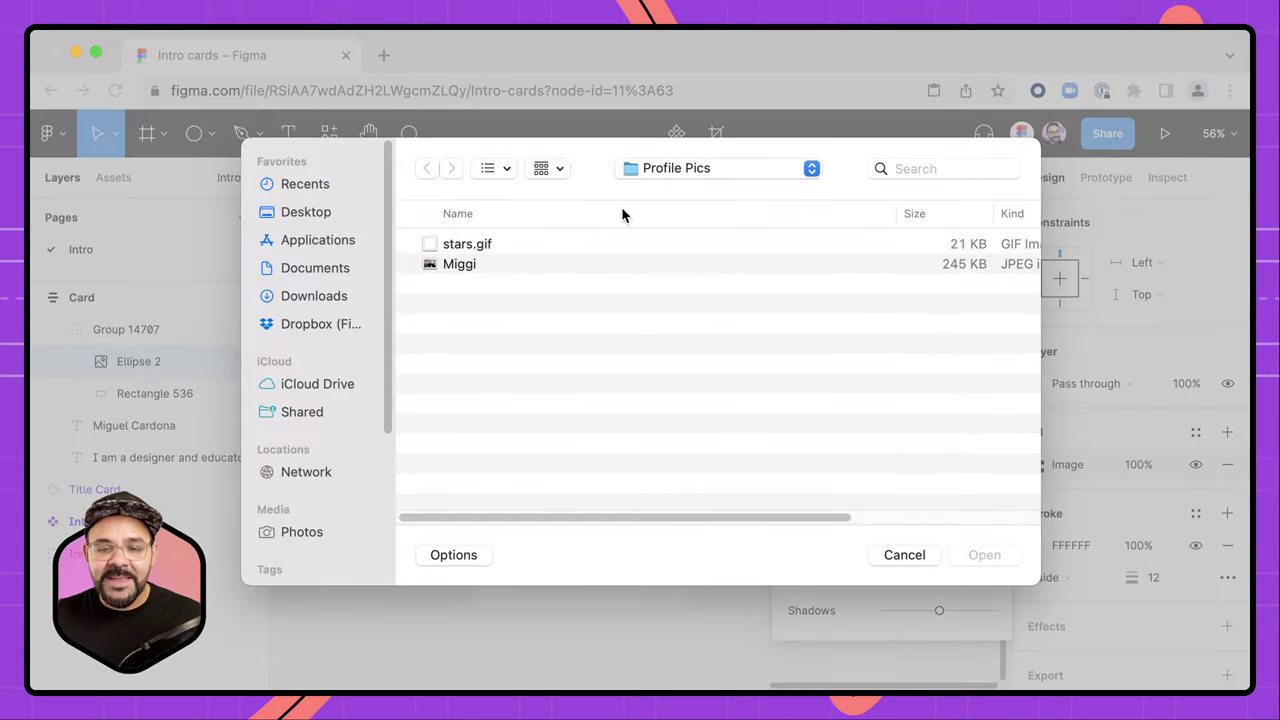
click(450, 268)
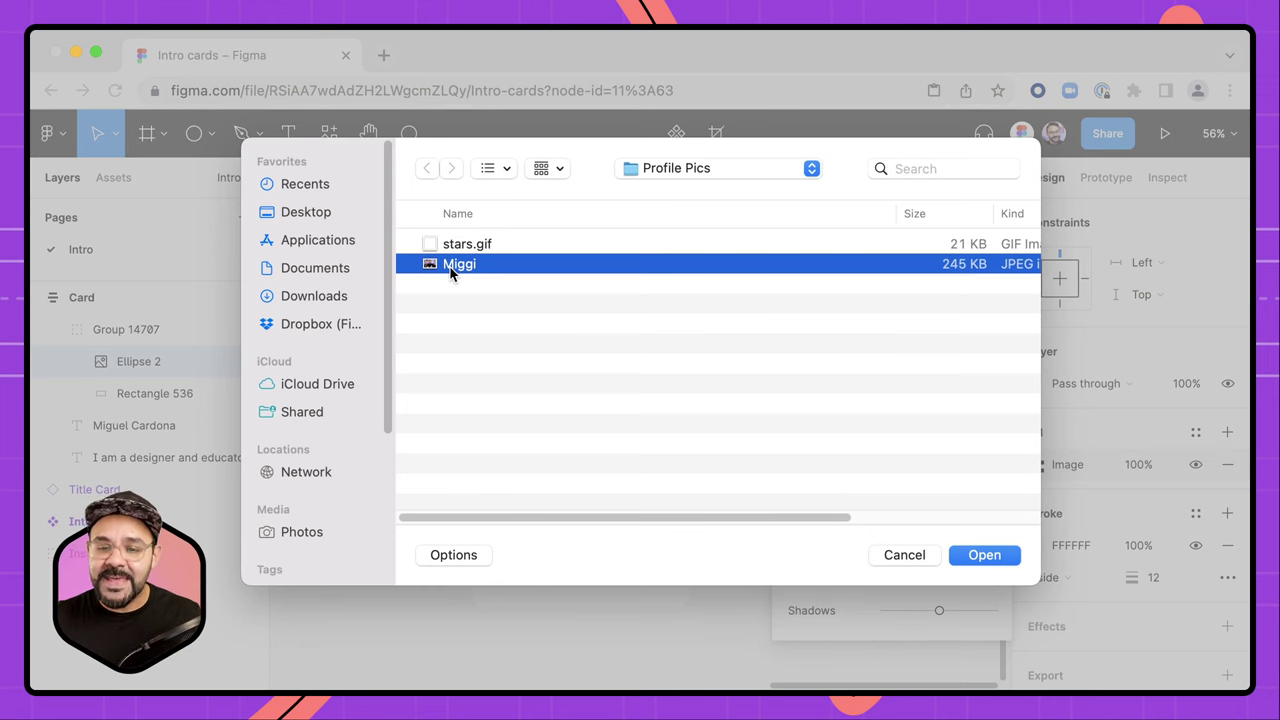
click(984, 558)
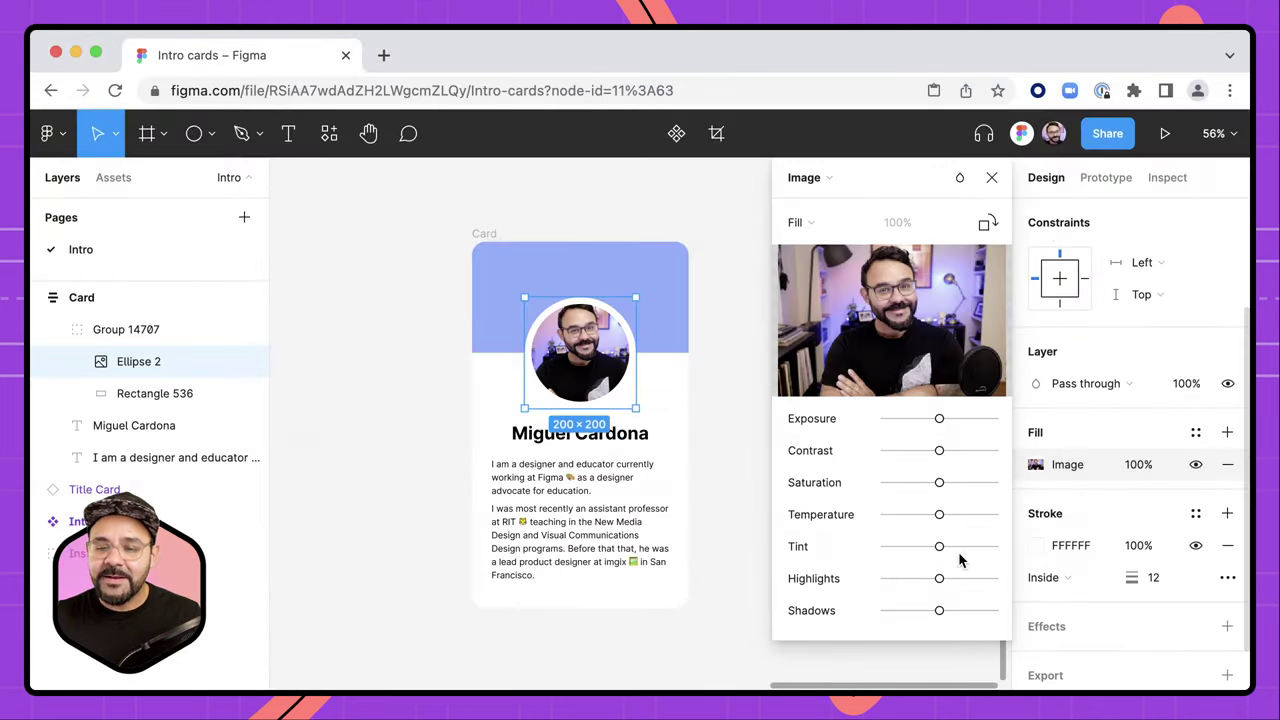
click(630, 380)
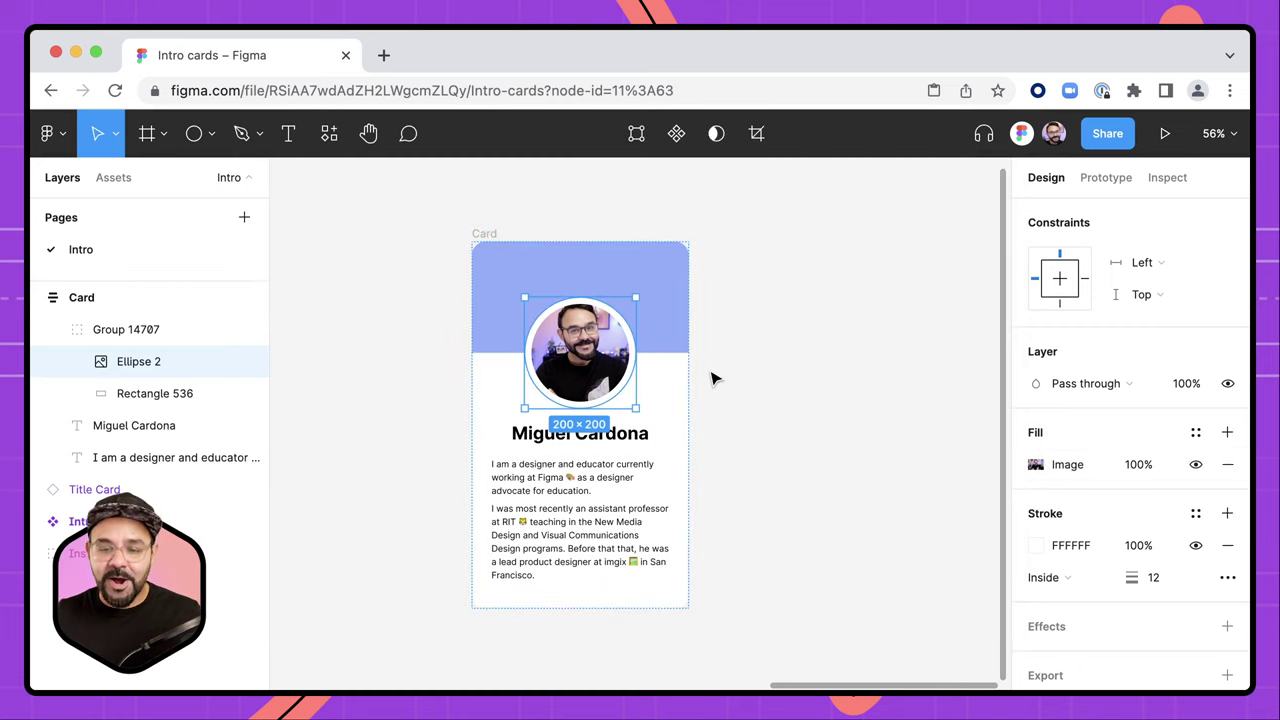
click(765, 385)
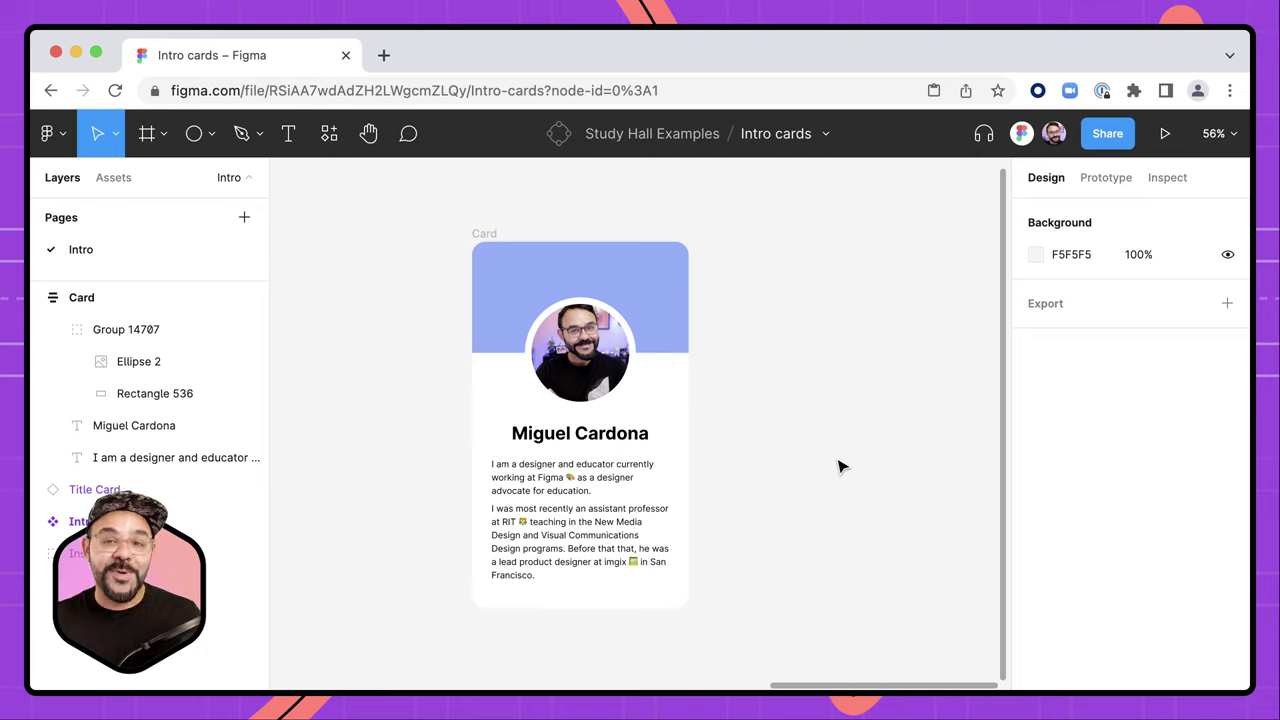
click(488, 234)
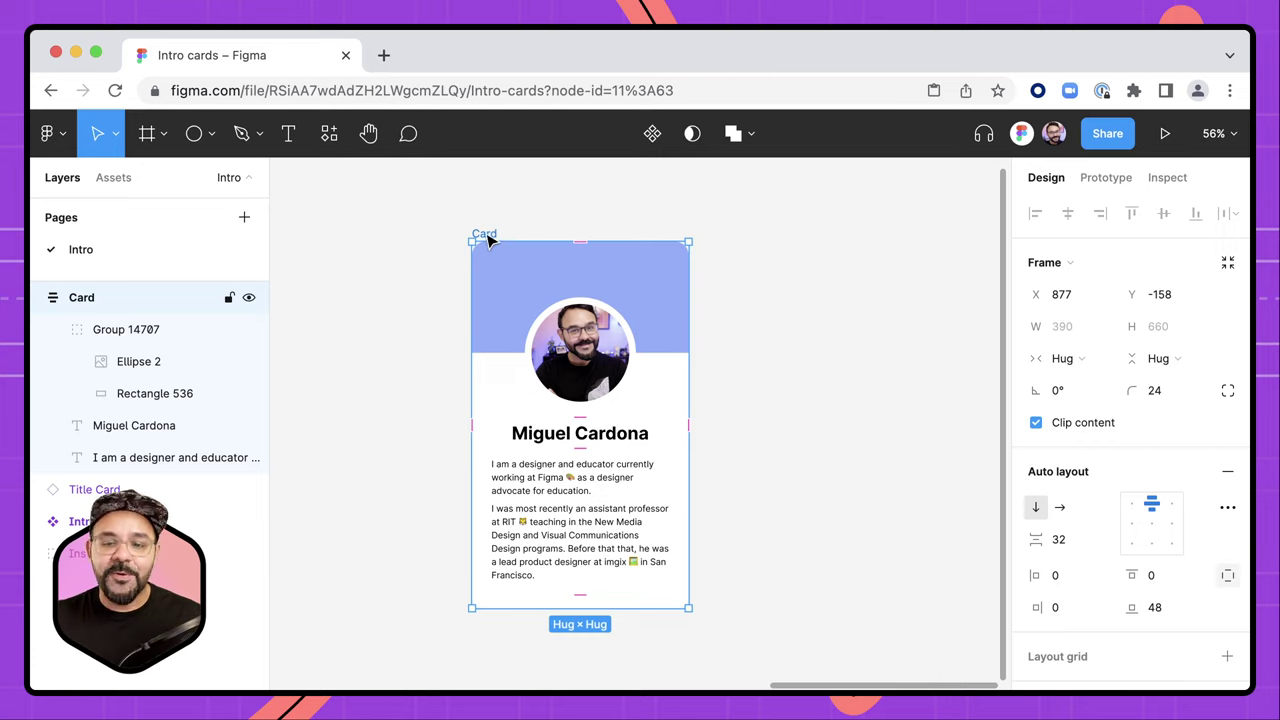
- Convert the selected Card frame into a component named Card
click(655, 138)
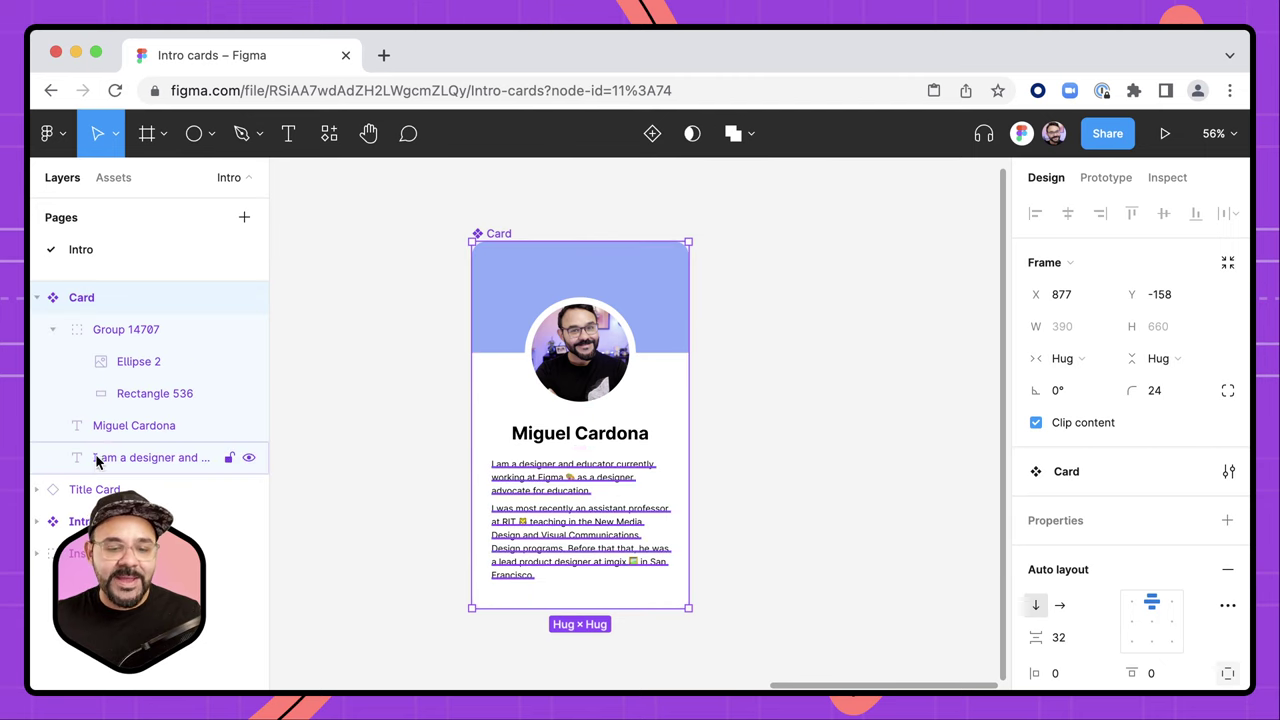
double_click(139, 330)
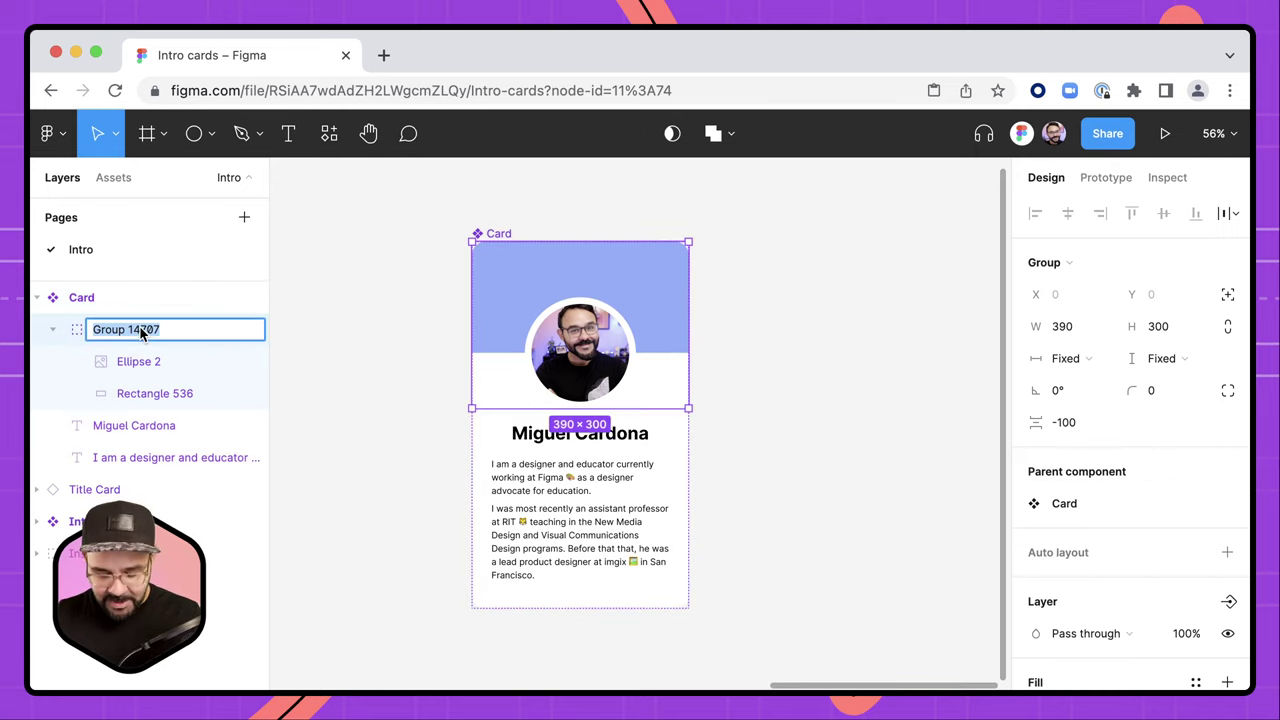
text(Avatar)
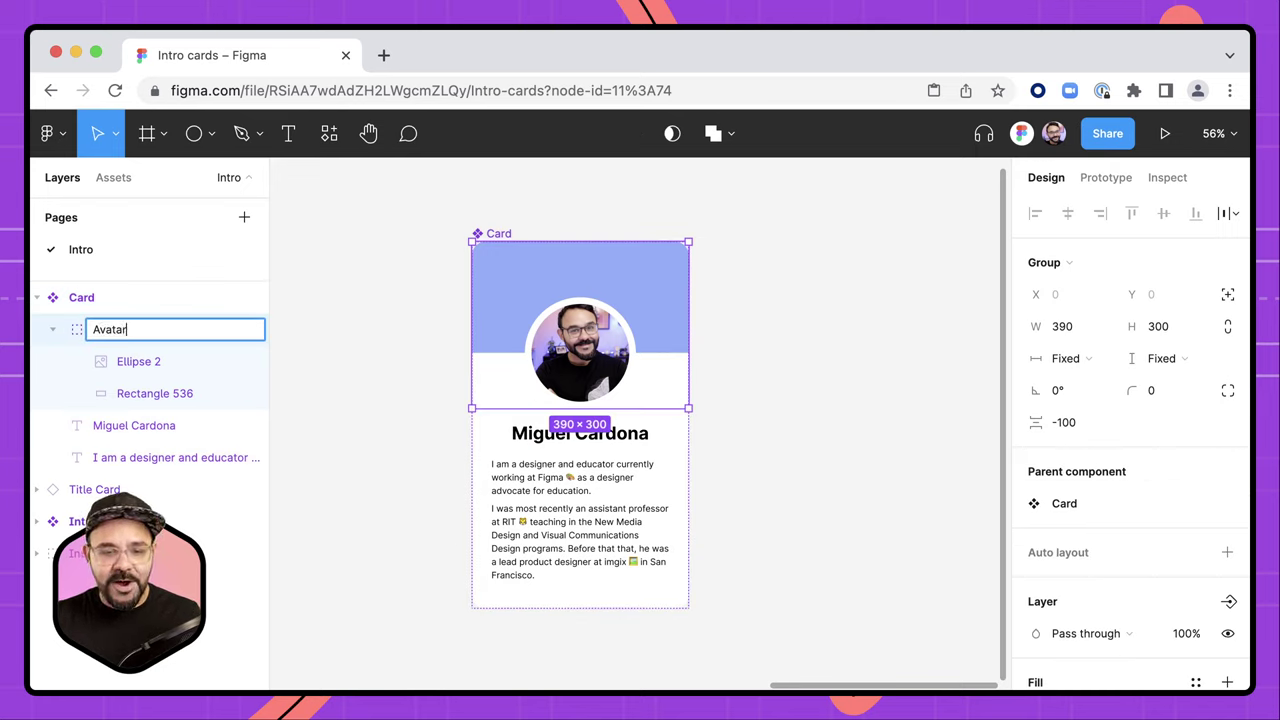
text( group)
key(Return)
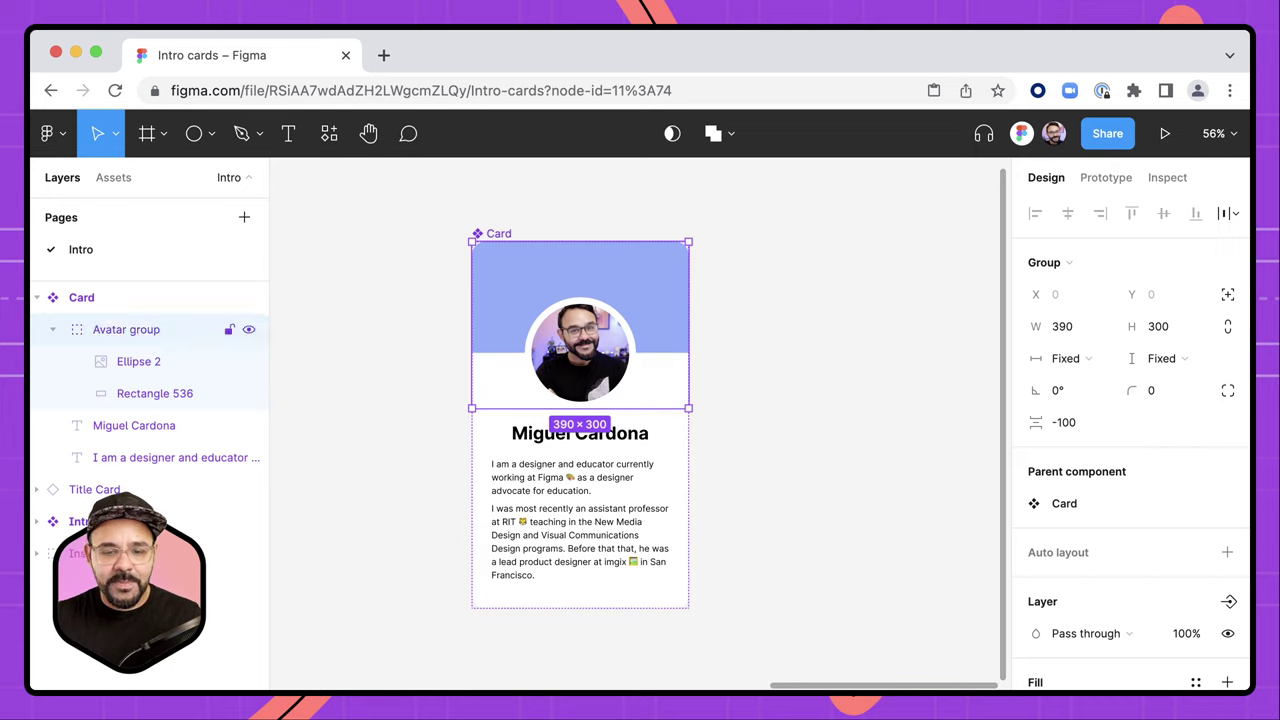
click(178, 365)
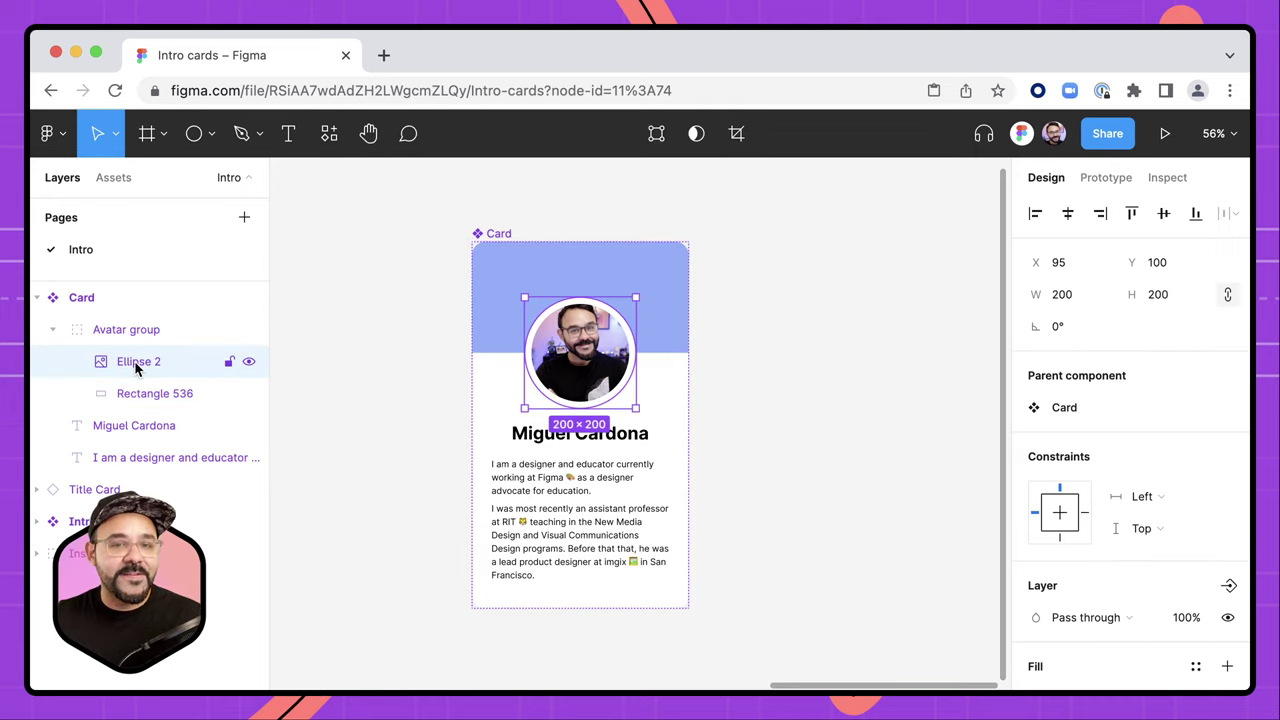
double_click(139, 365)
text(avata)
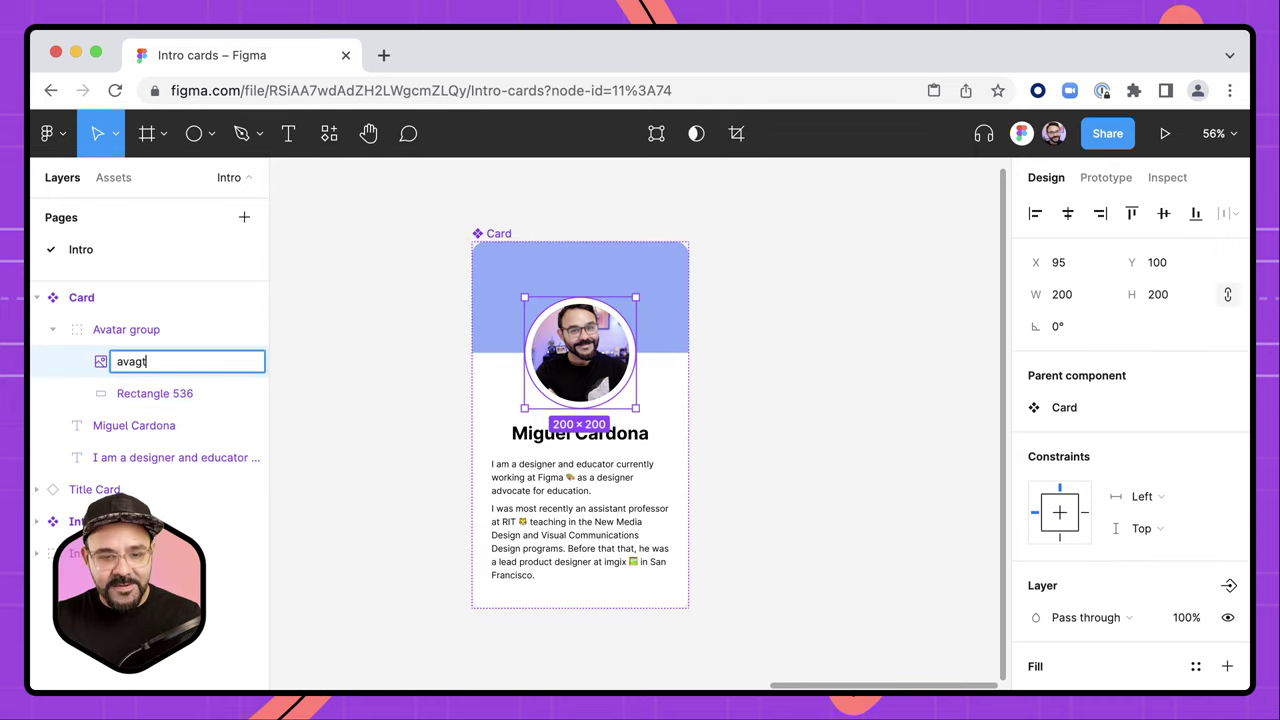
text(r photo)
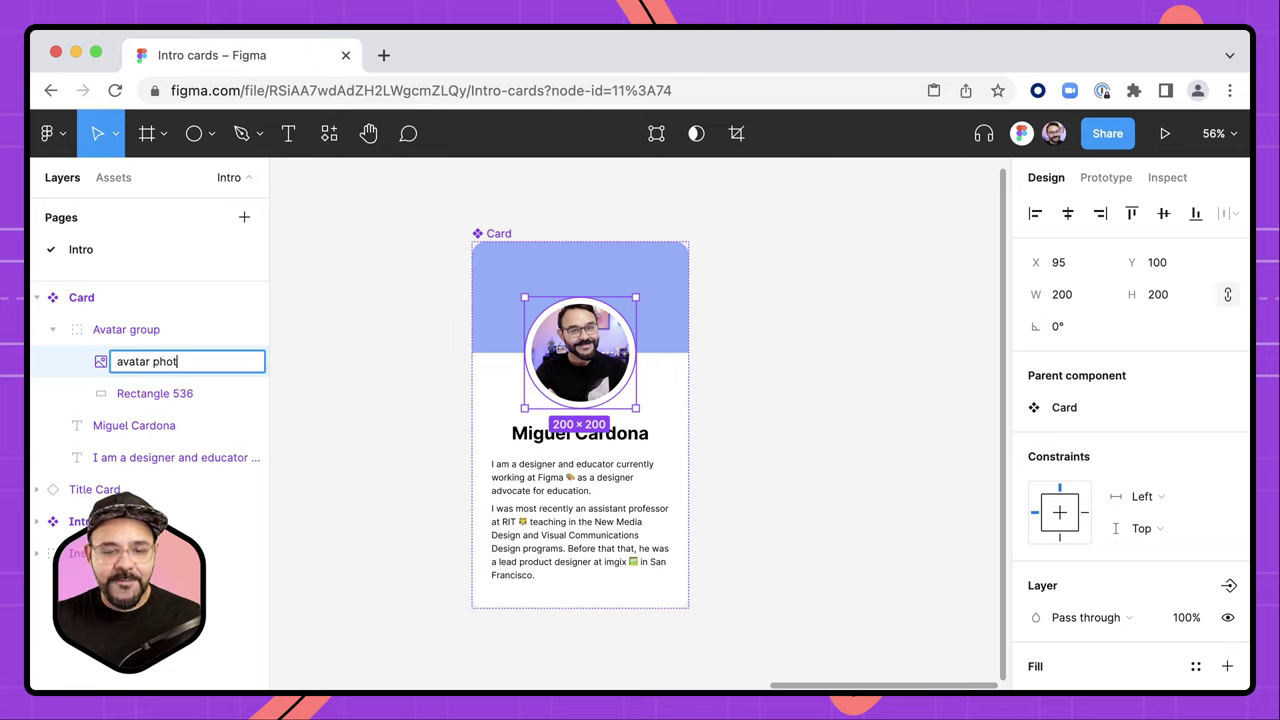
key(Return)
click(150, 394)
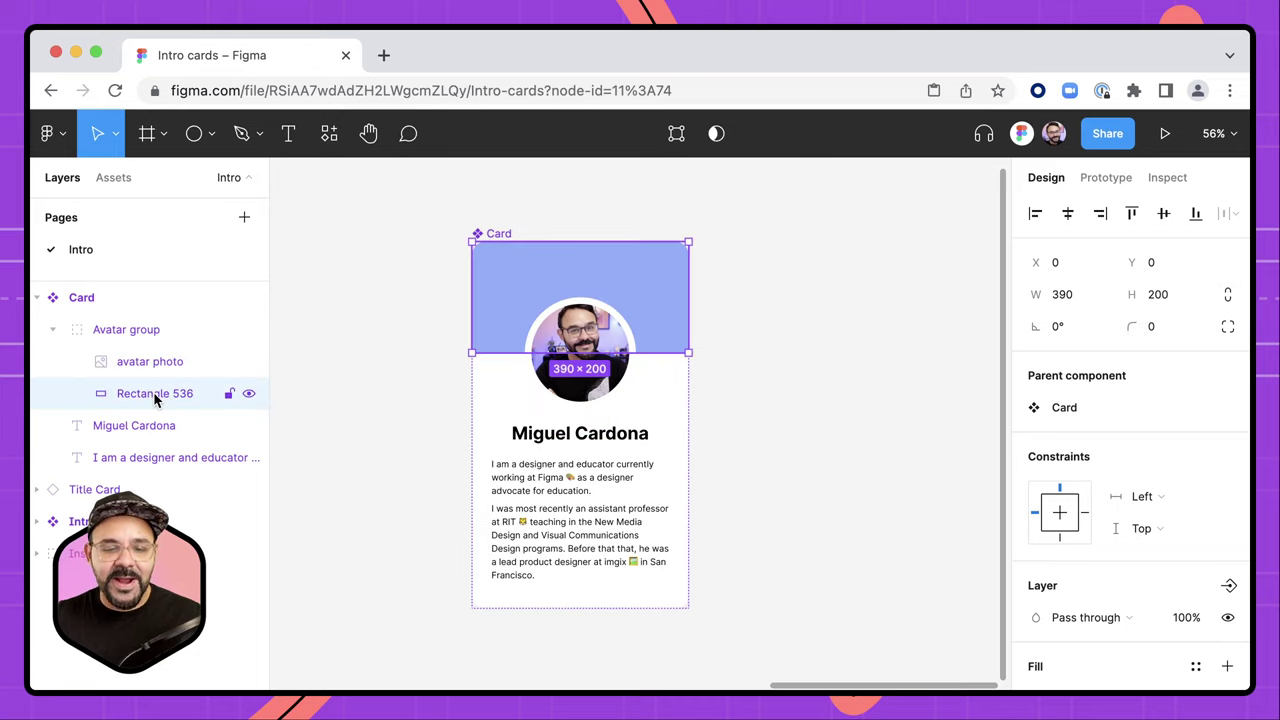
double_click(153, 396)
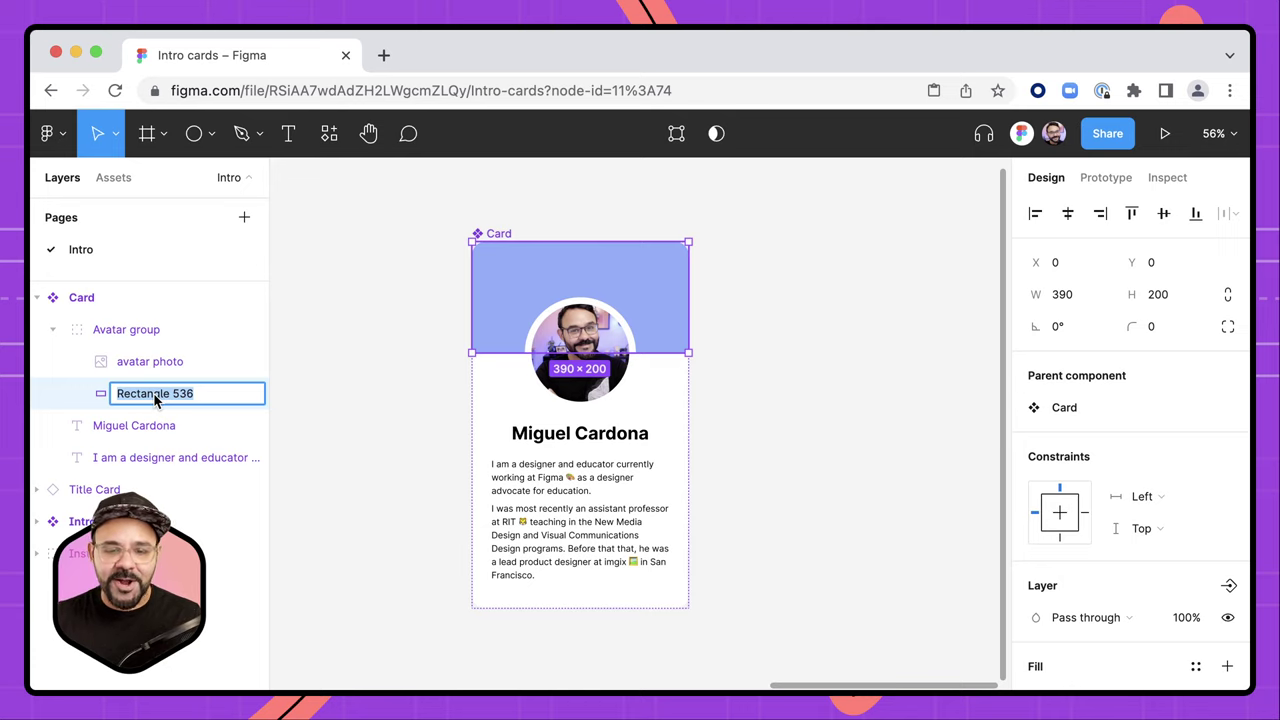
text(banner)
key(Return)
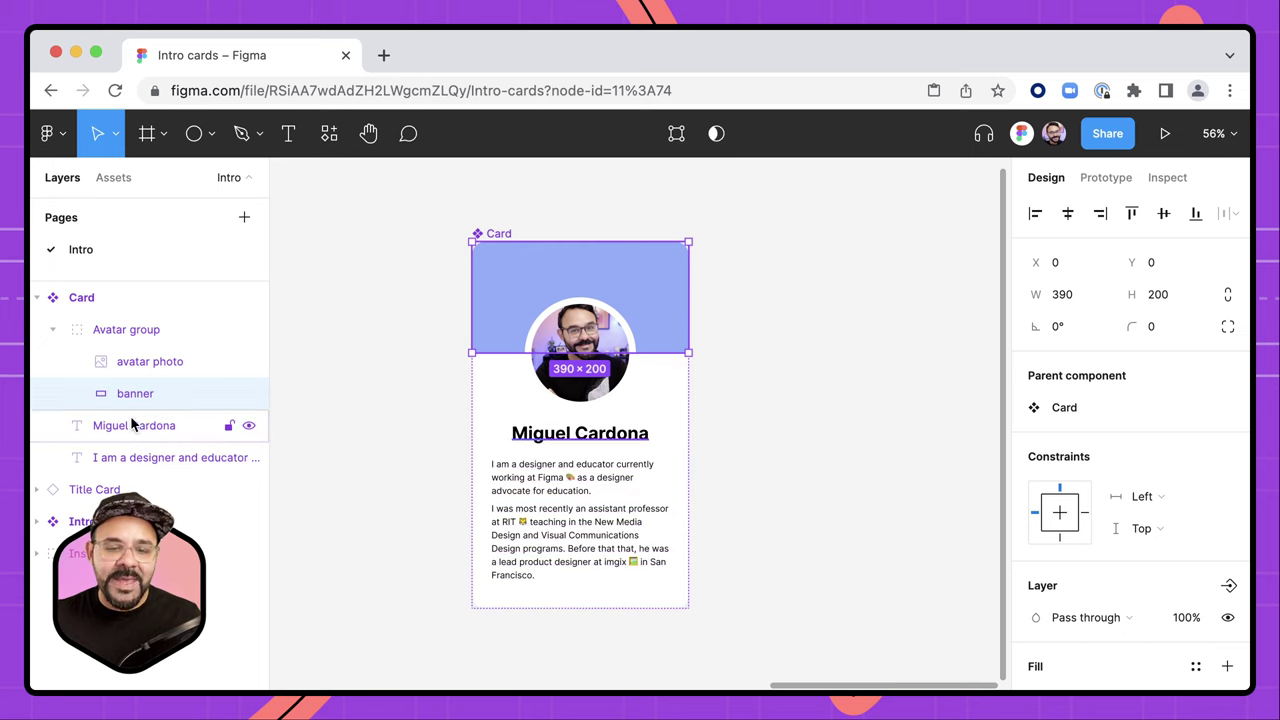
click(52, 330)
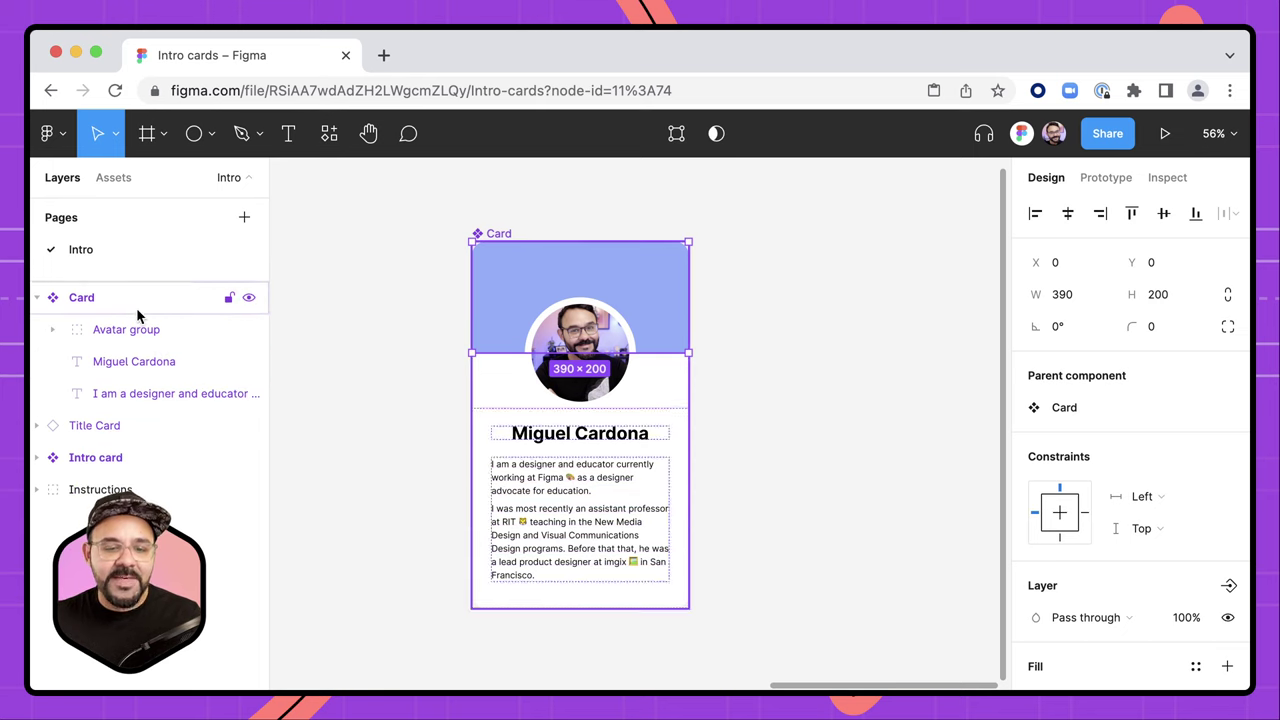
click(262, 299)
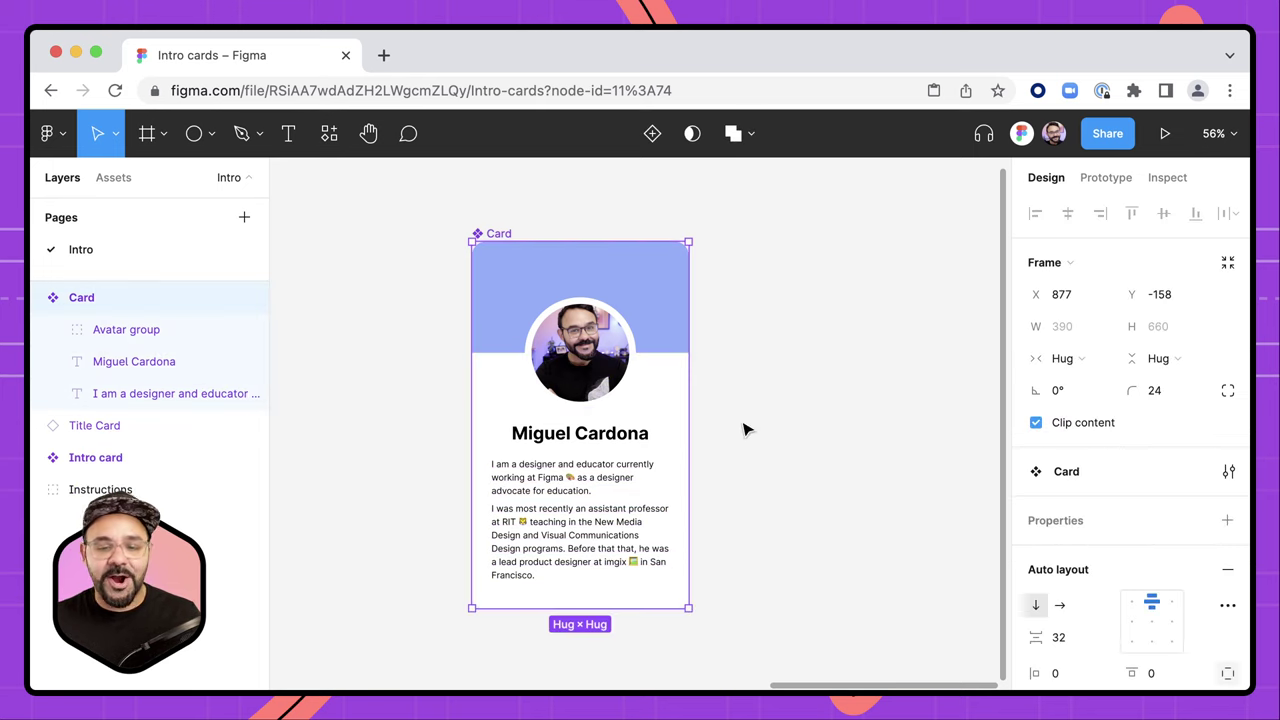
scroll(700, 400, right, 3)
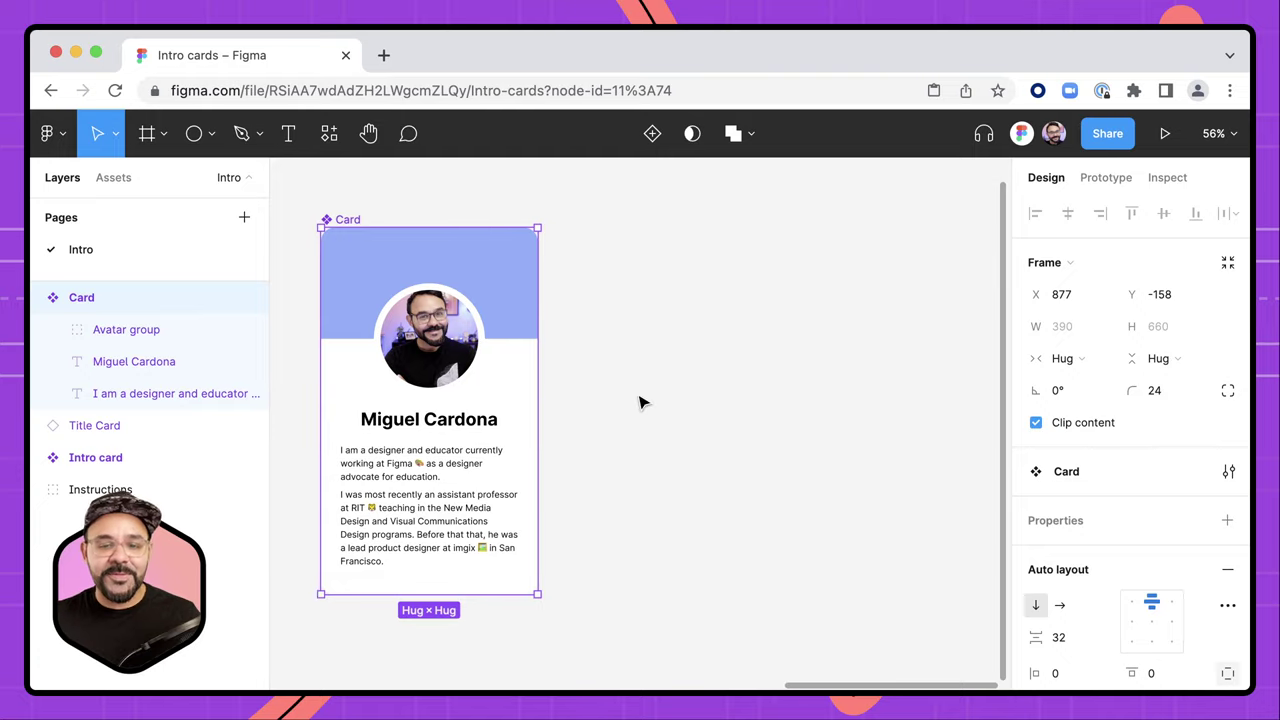
- Show the local Card component in the Assets tab for placing a second instance
click(113, 178)
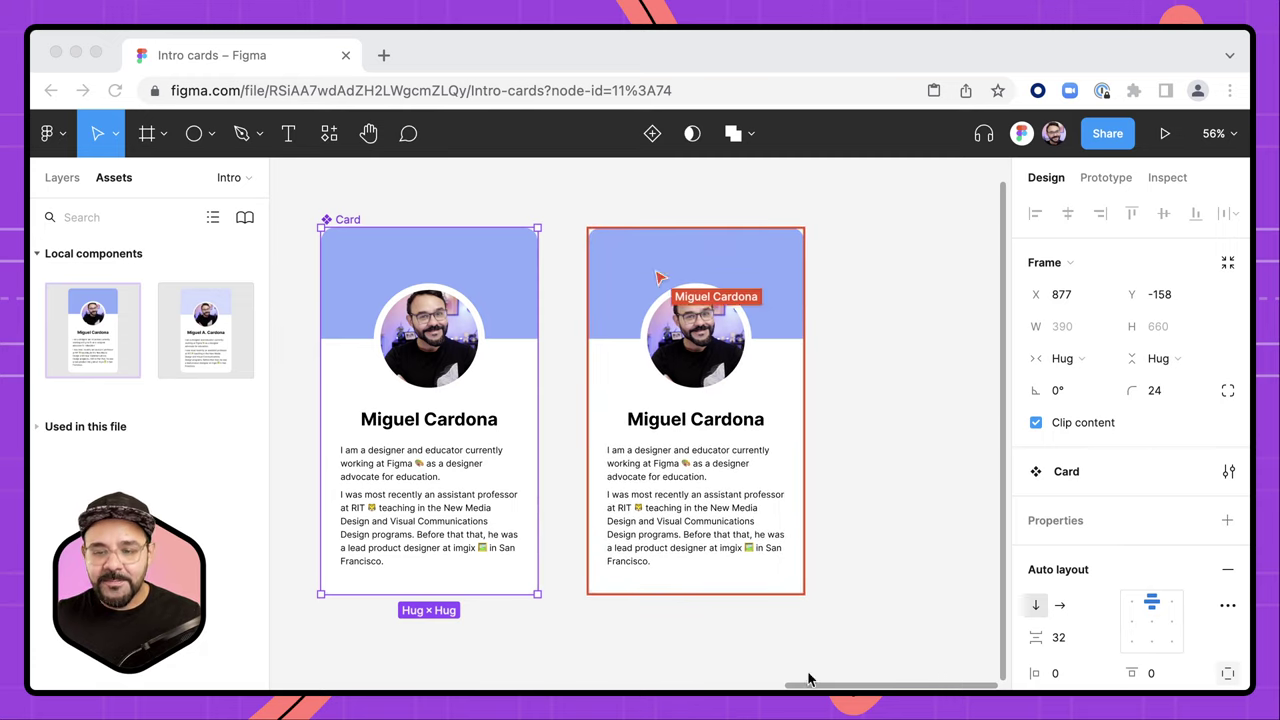
key(super+Tab)
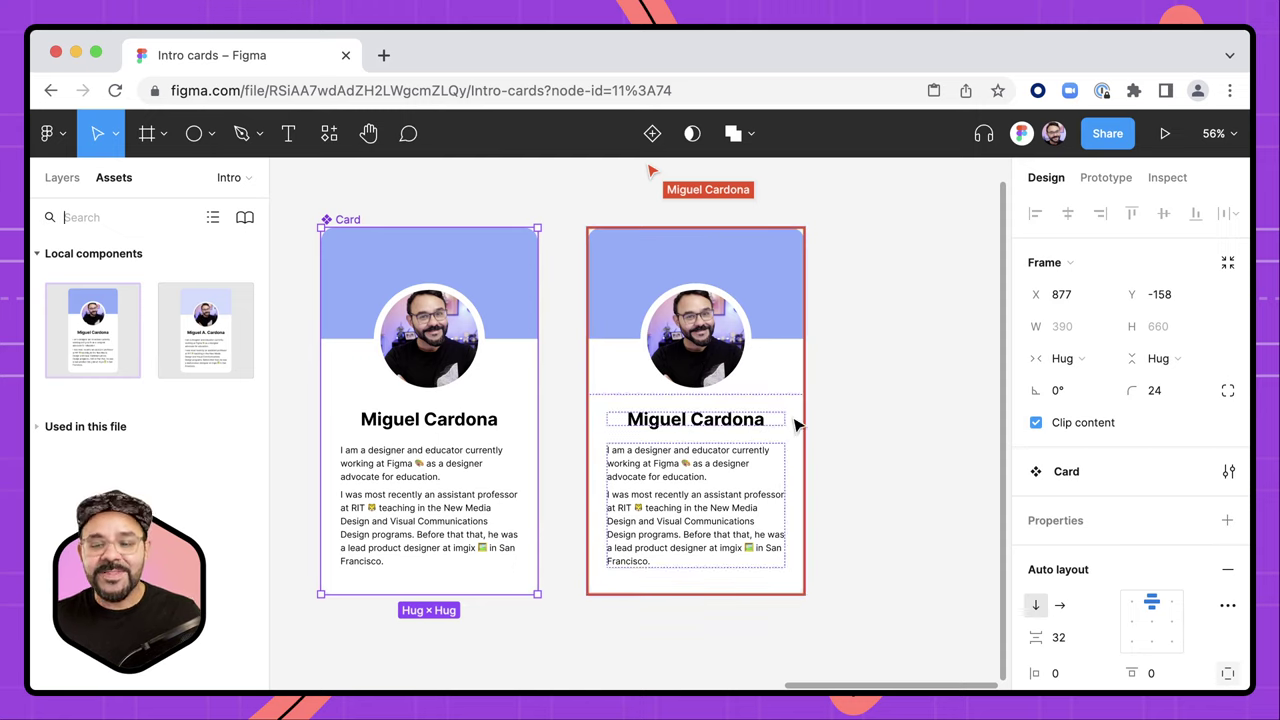
- Retitle the second card's name text to 'Student's Name'
double_click(716, 421)
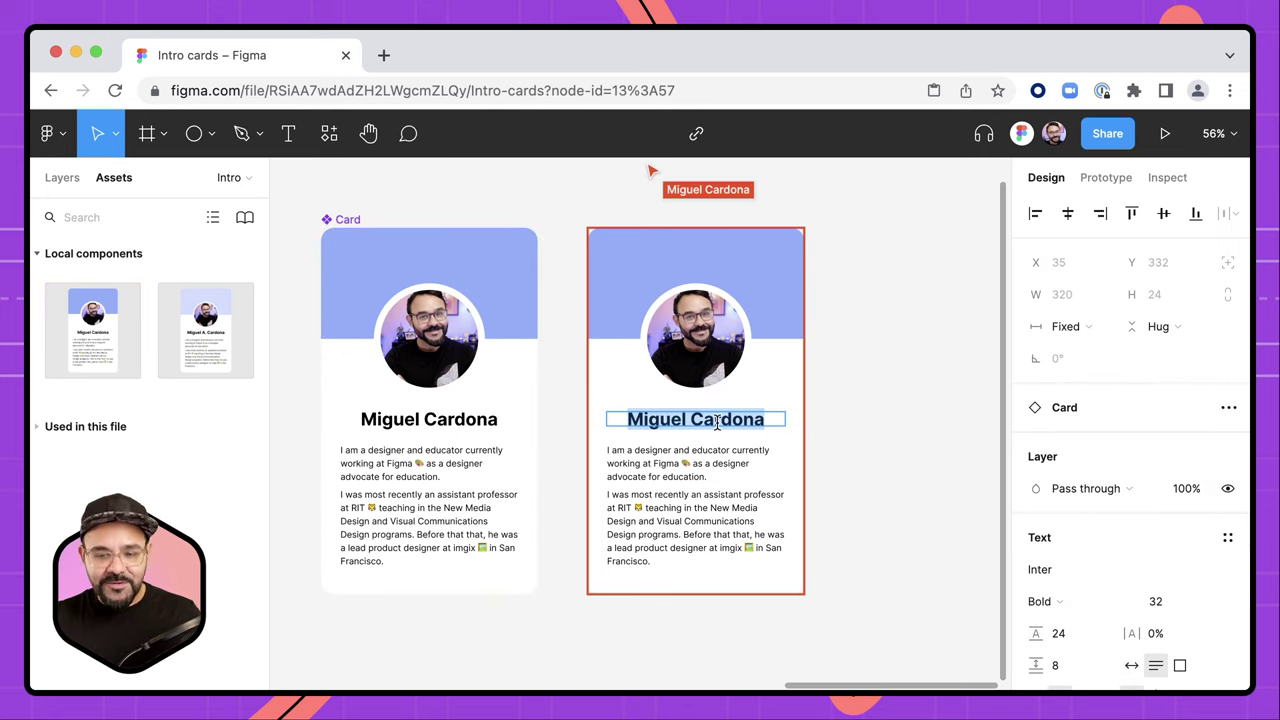
text(My )
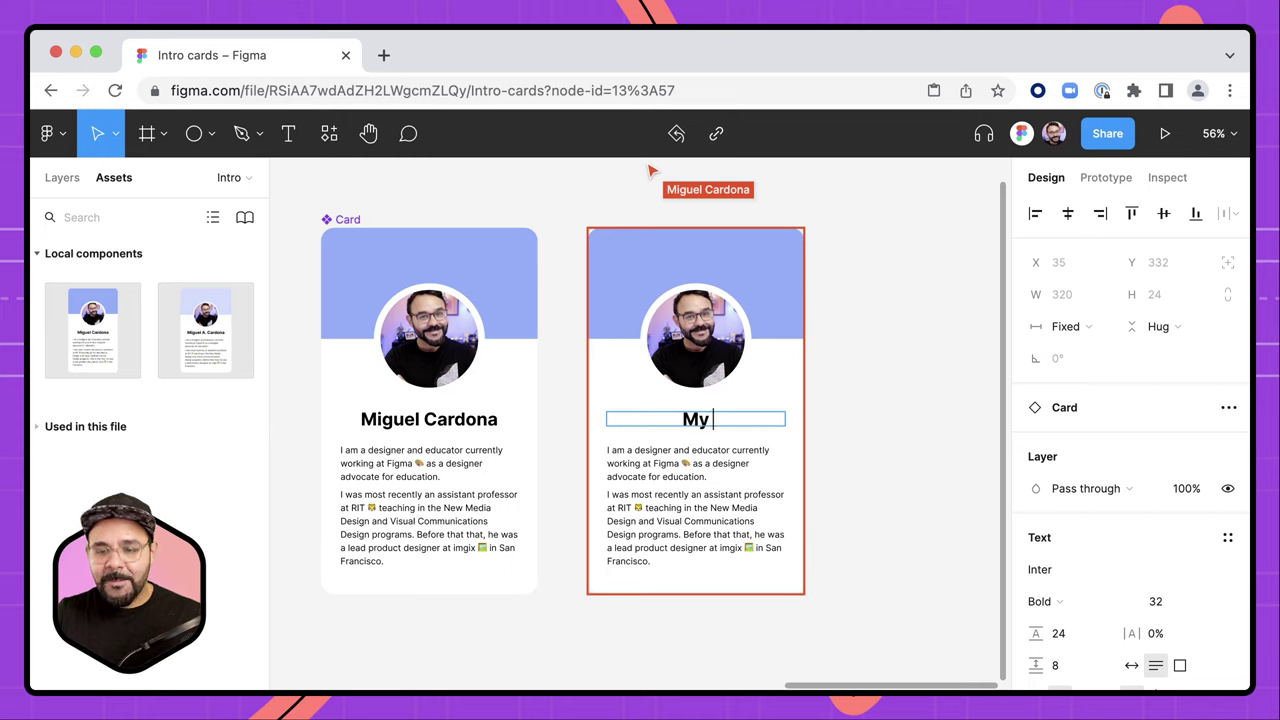
text(name)
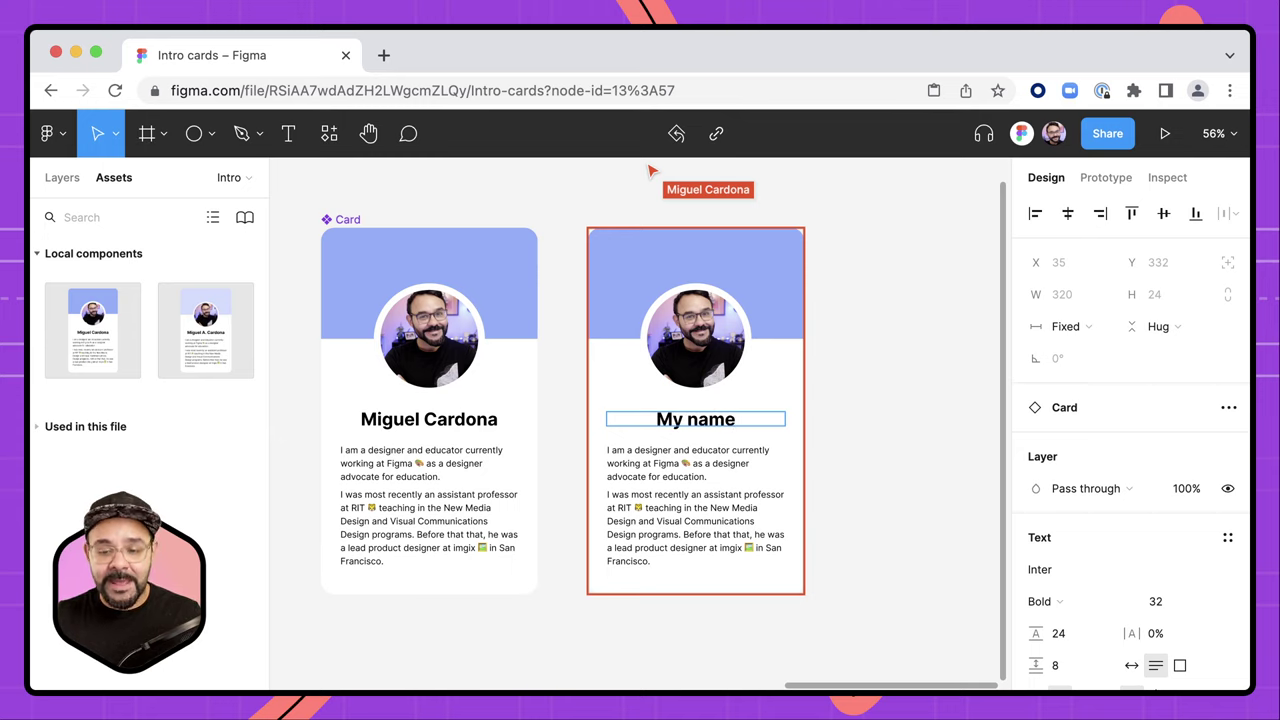
key(Return)
text(asdasd)
key(Return)
text(asd)
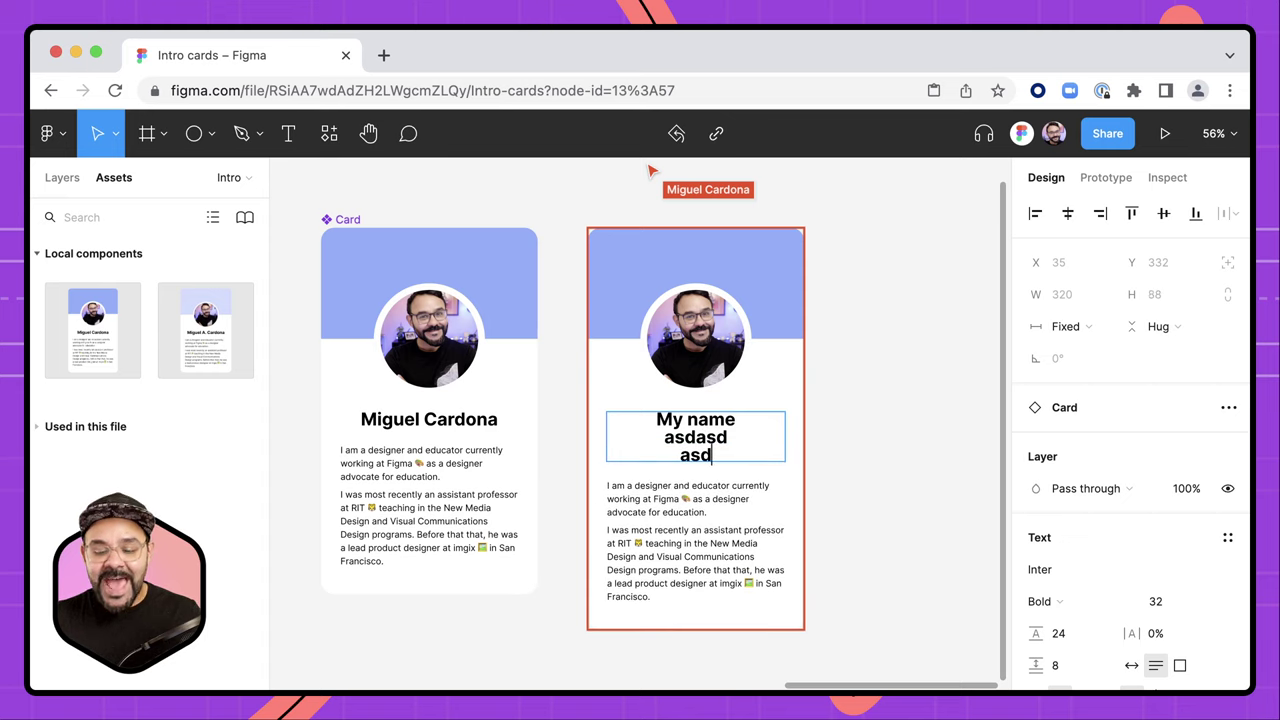
key(Return)
text(asdasdasd)
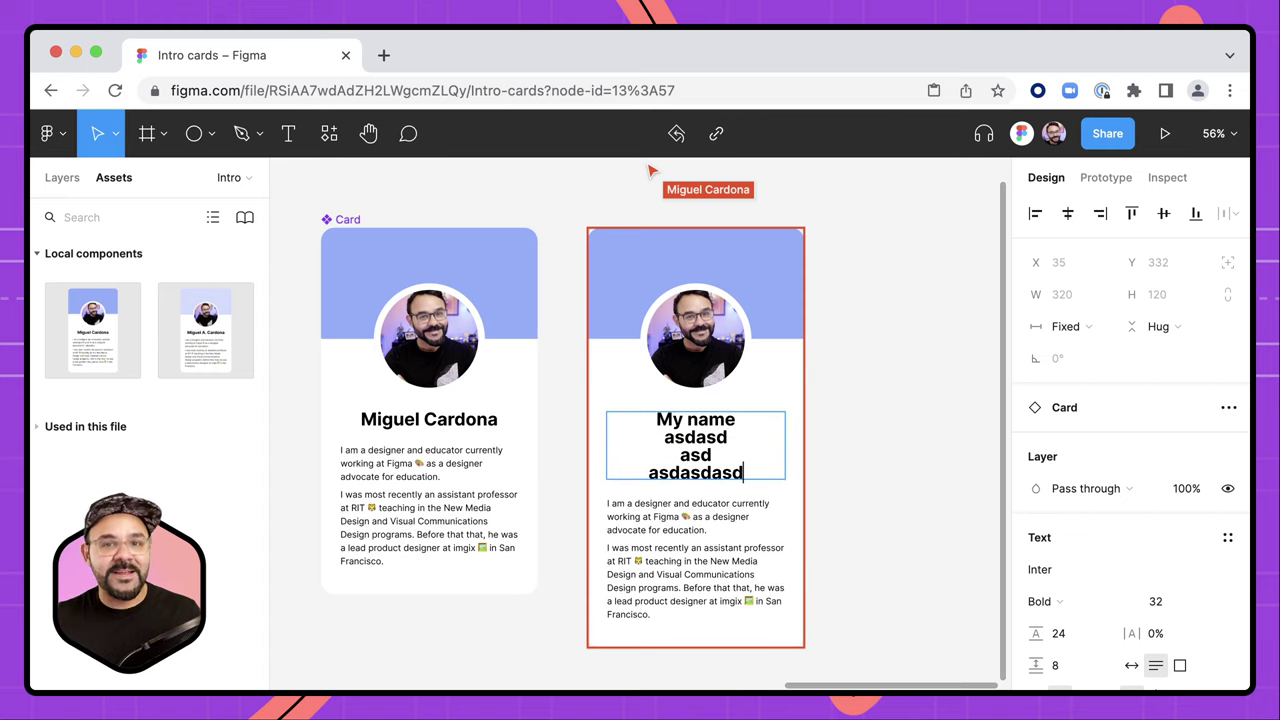
key(BackSpace)
key(BackSpace)
key(BackSpace)
key(BackSpace)
key(BackSpace)
key(BackSpace)
key(BackSpace)
key(BackSpace)
key(BackSpace)
key(BackSpace)
key(BackSpace)
key(BackSpace)
key(BackSpace)
key(BackSpace)
key(BackSpace)
key(BackSpace)
key(BackSpace)
key(BackSpace)
key(BackSpace)
key(BackSpace)
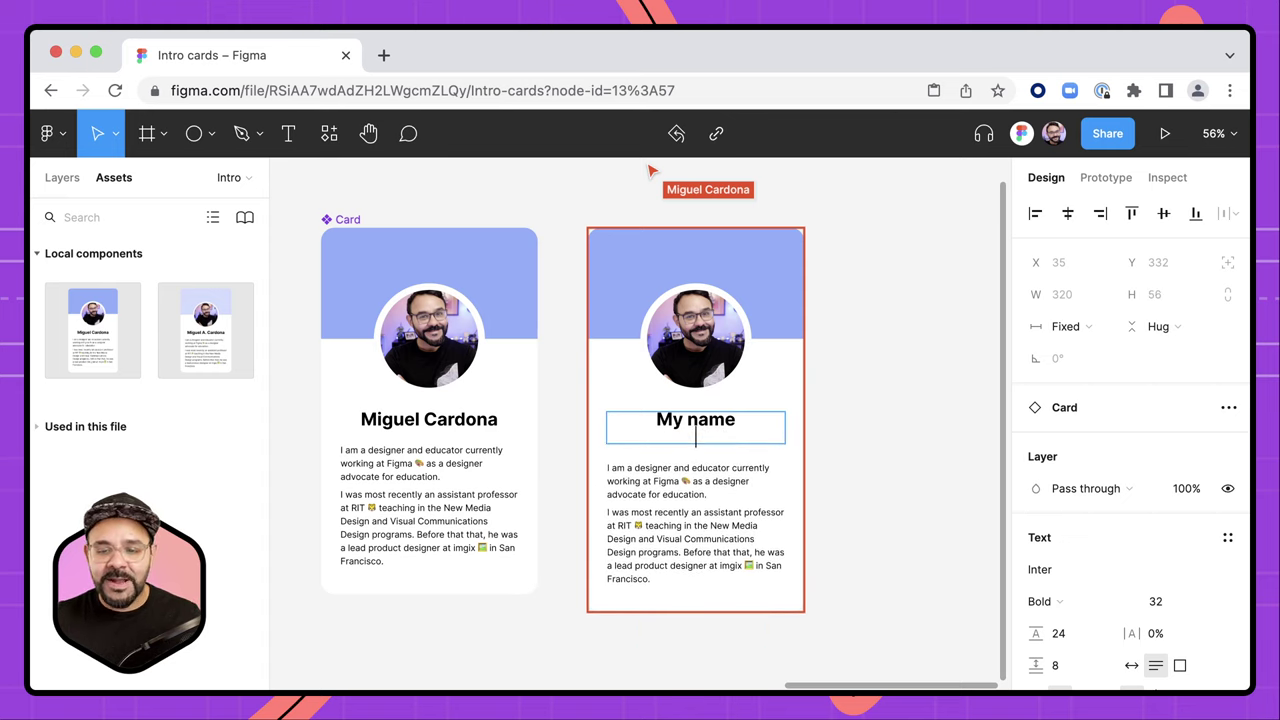
key(super+a)
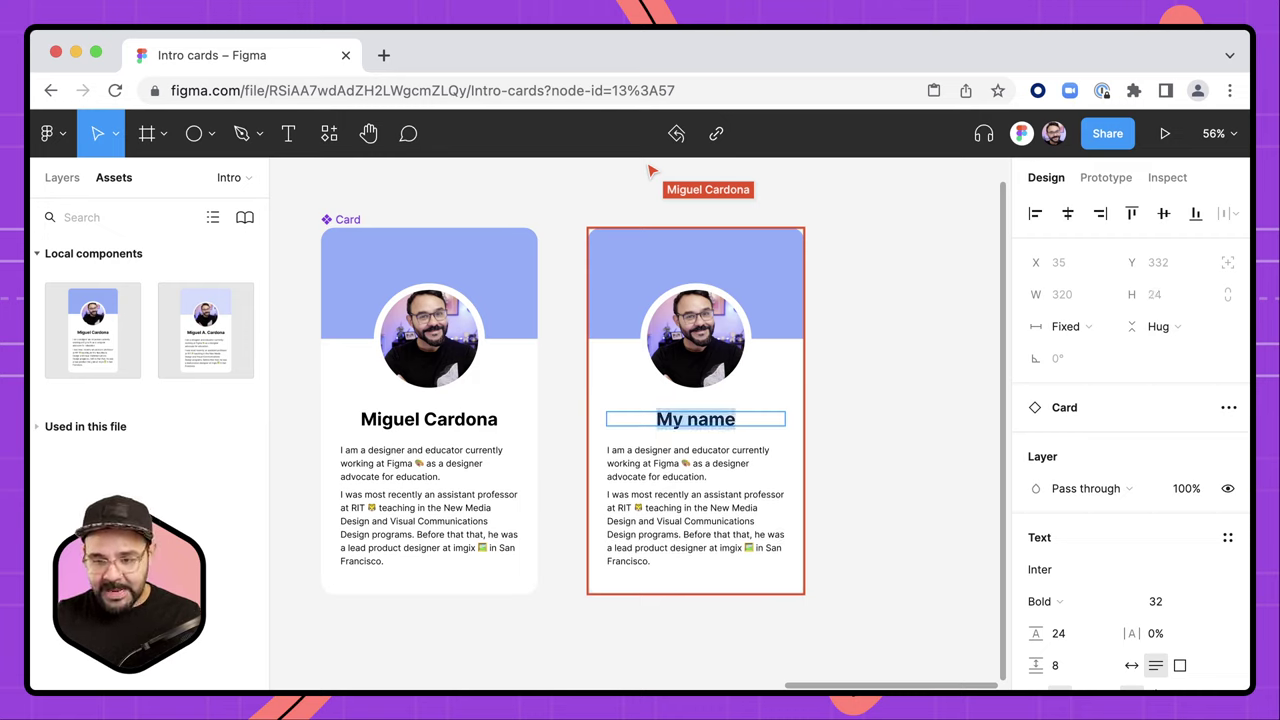
text(Student's)
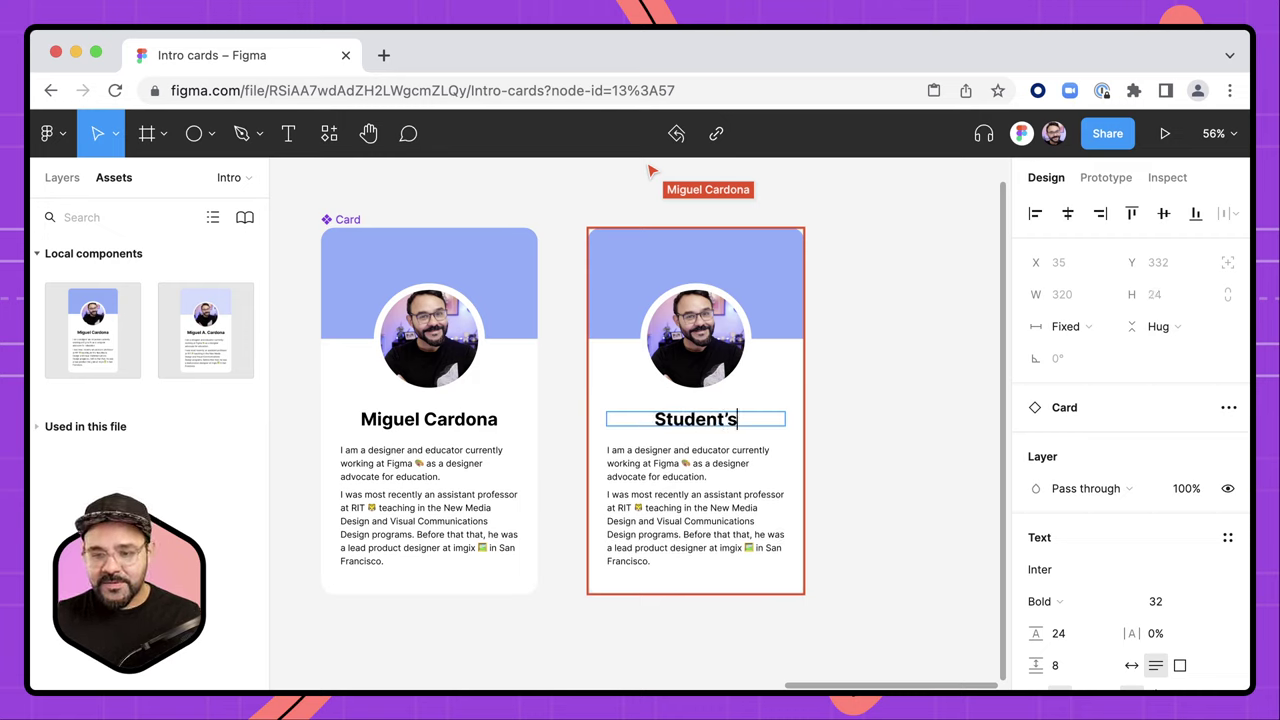
text( Name)
- Replace the bio with 'Hi I am a student from New york. I enjoy math class!'
triple_click(706, 441)
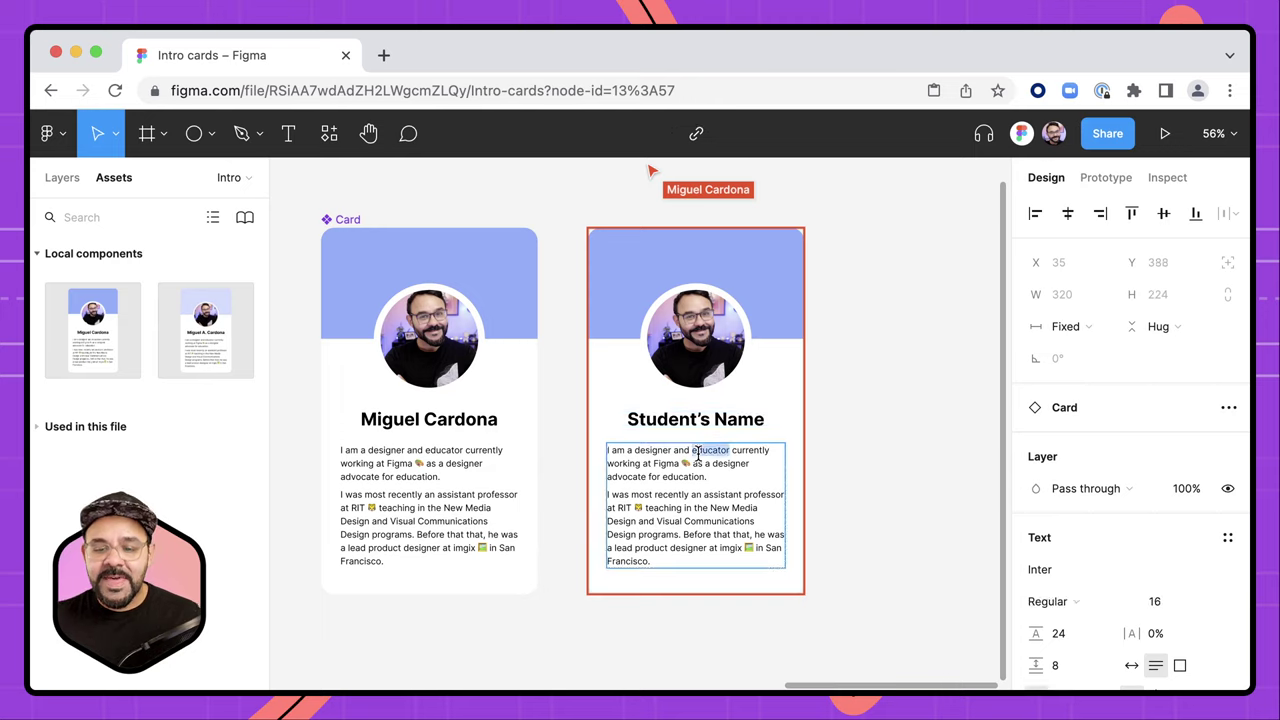
key(ctrl+a)
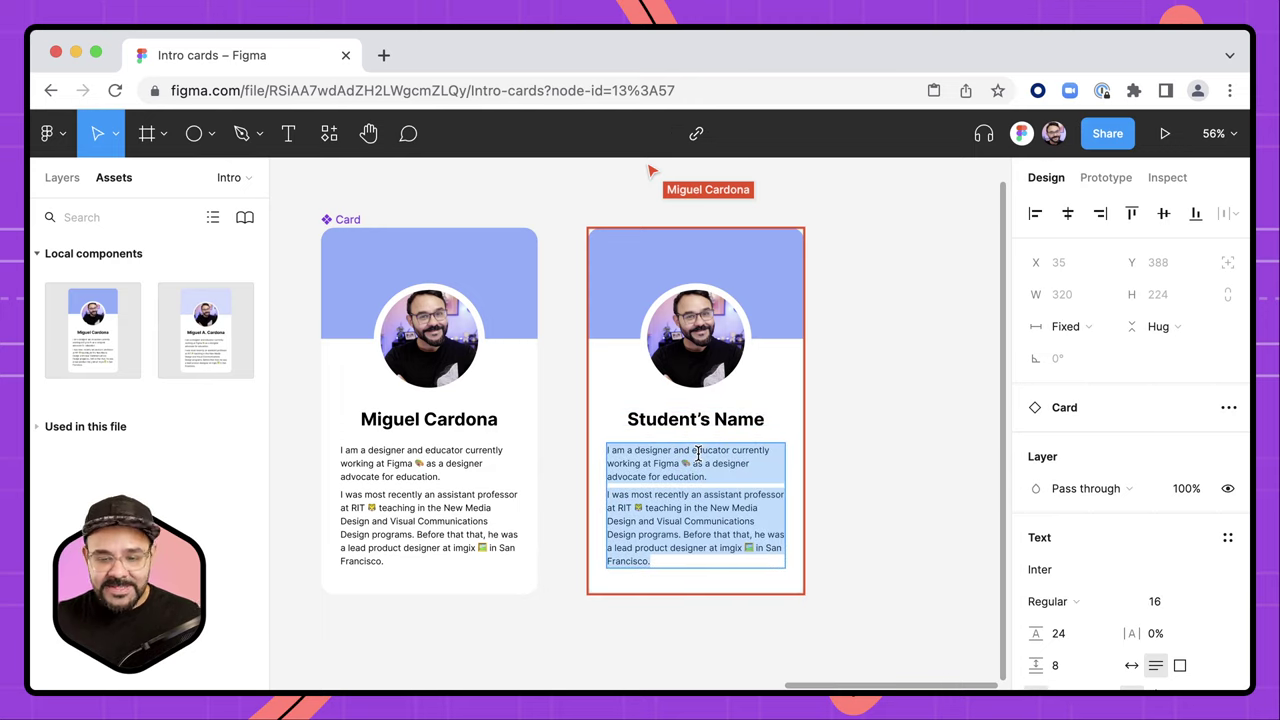
text(Hi I a)
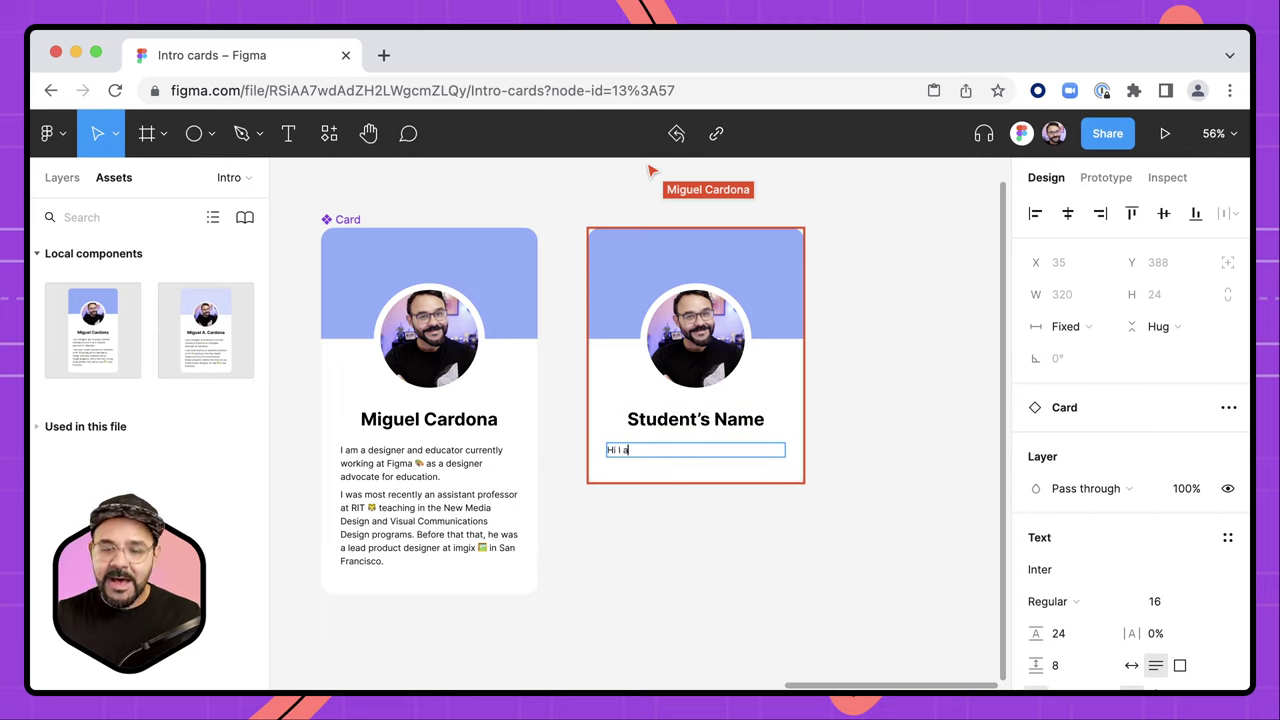
text(m a student from New y)
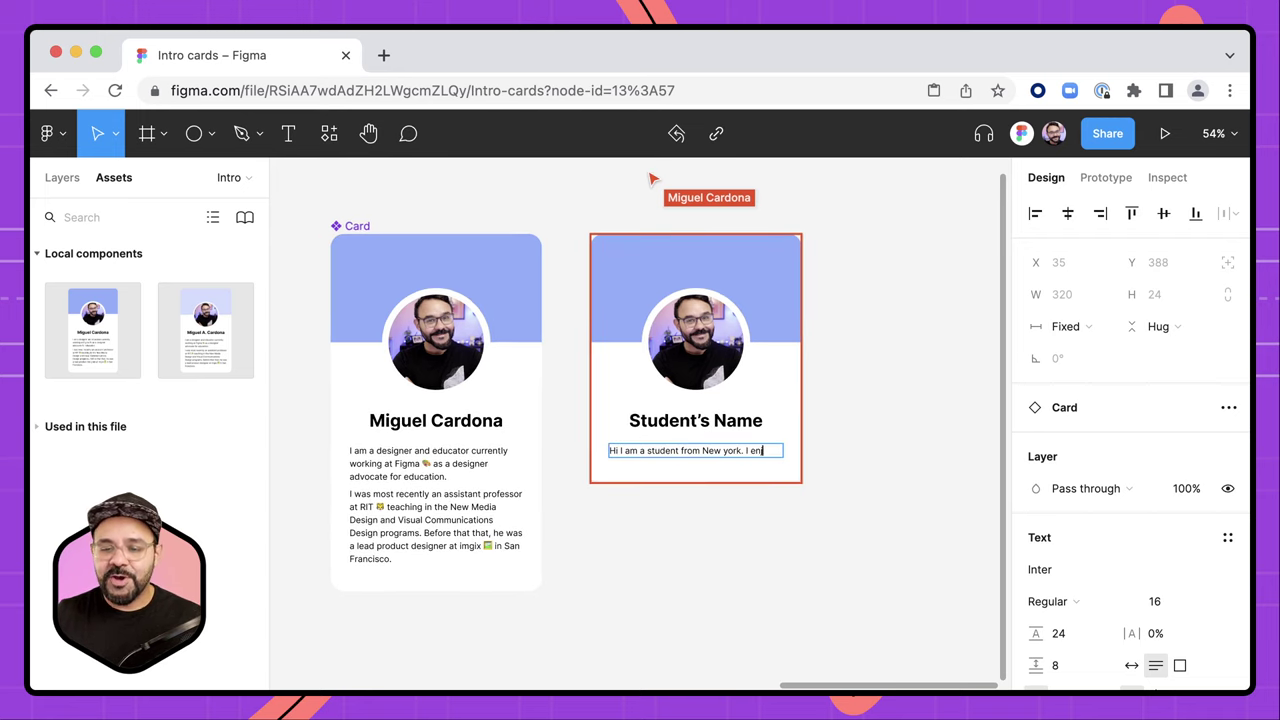
text(ork. I en)
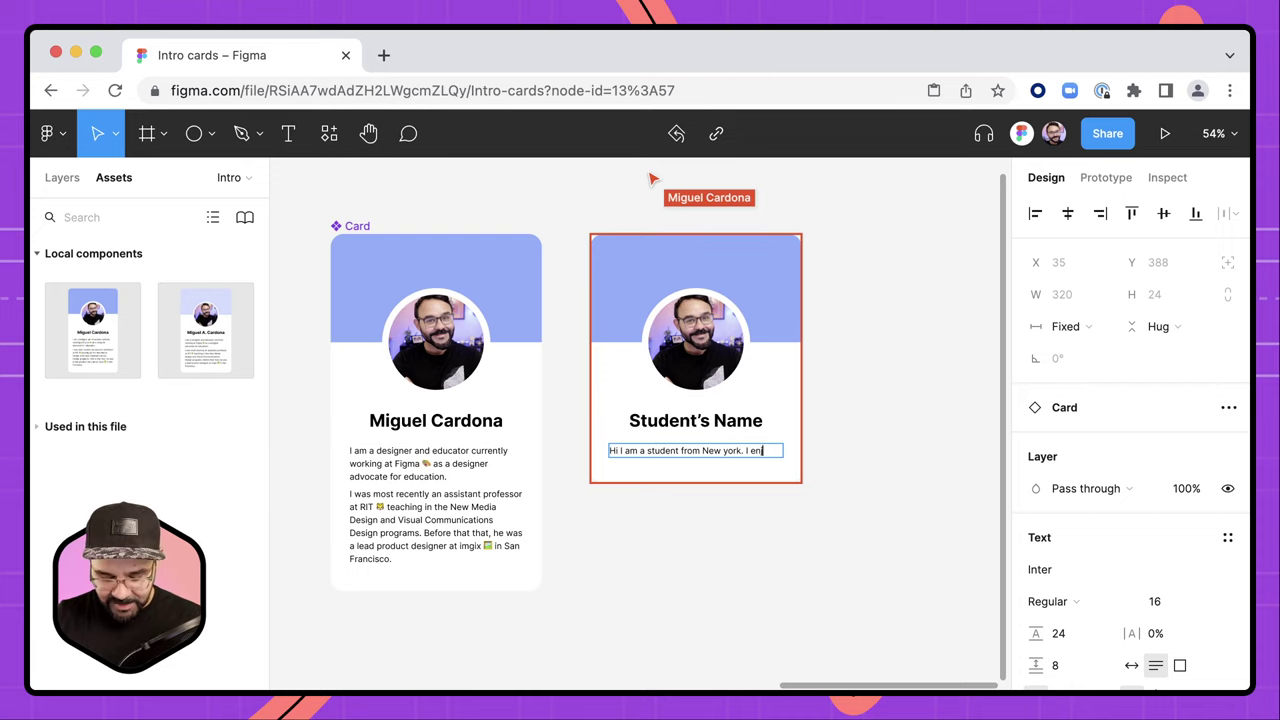
text(joy math class)
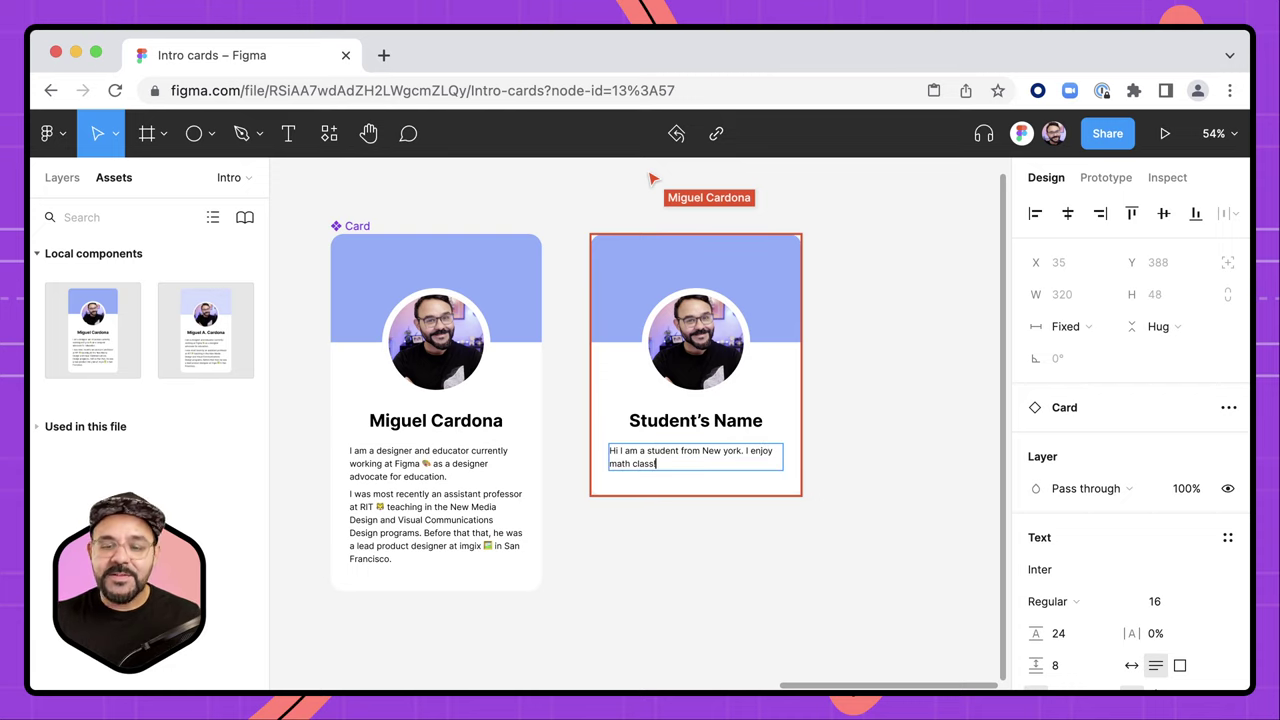
text(!)
key(Escape)
click(803, 571)
- Copy the bio sentence and paste it to repeat it in the bio text
scroll(745, 455, up, 3)
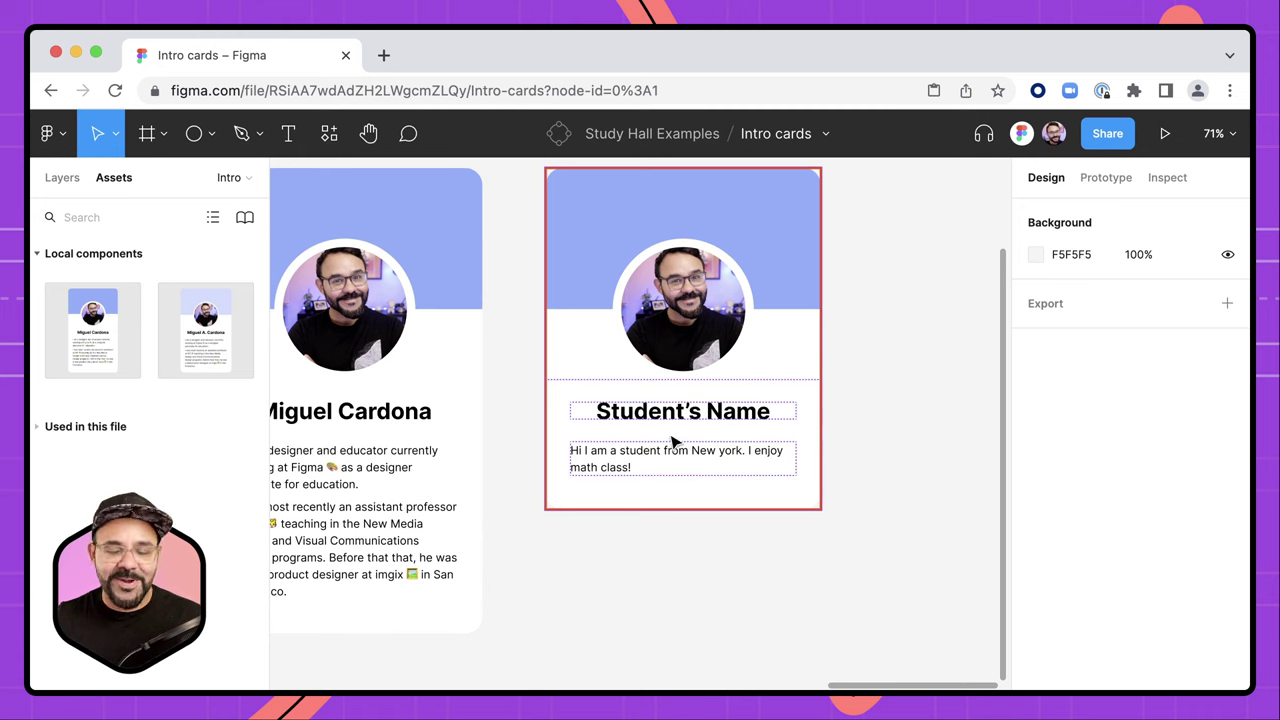
double_click(614, 463)
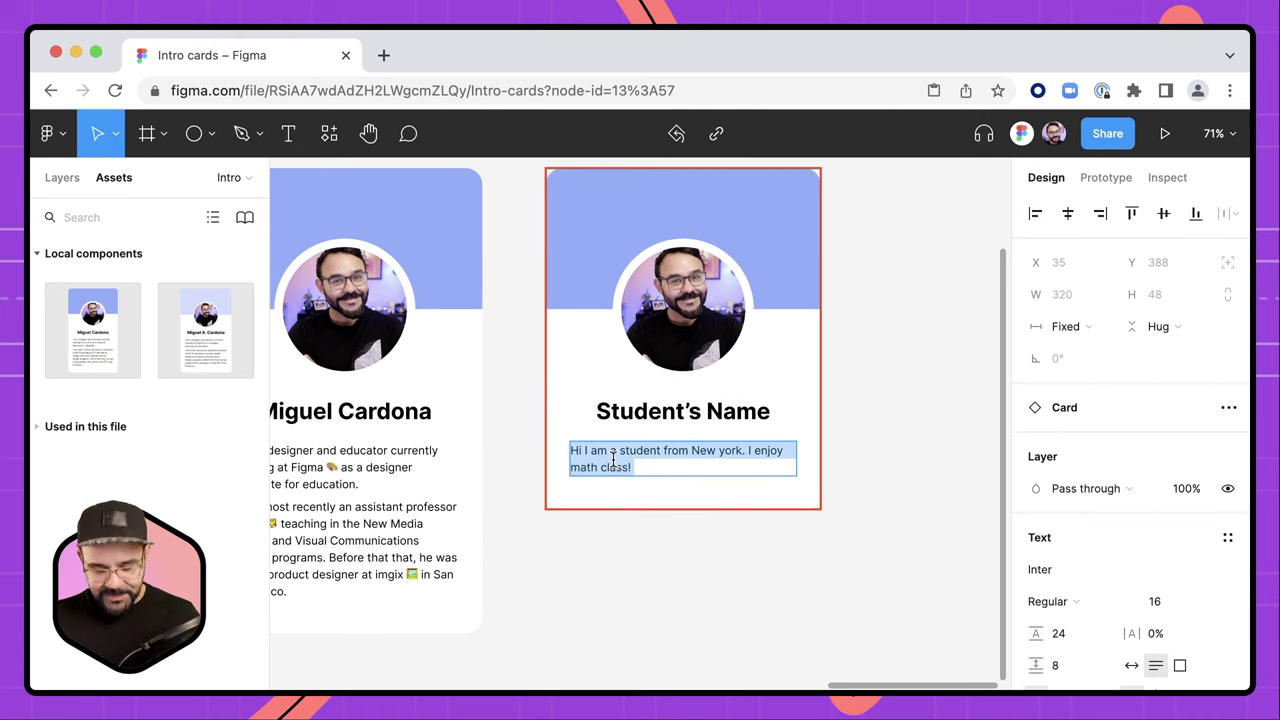
key(ctrl+c)
key(ctrl+v)
key(ctrl+v)
key(ctrl+v)
key(ctrl+v)
key(ctrl+a)
click(946, 483)
scroll(901, 436, up, 2)
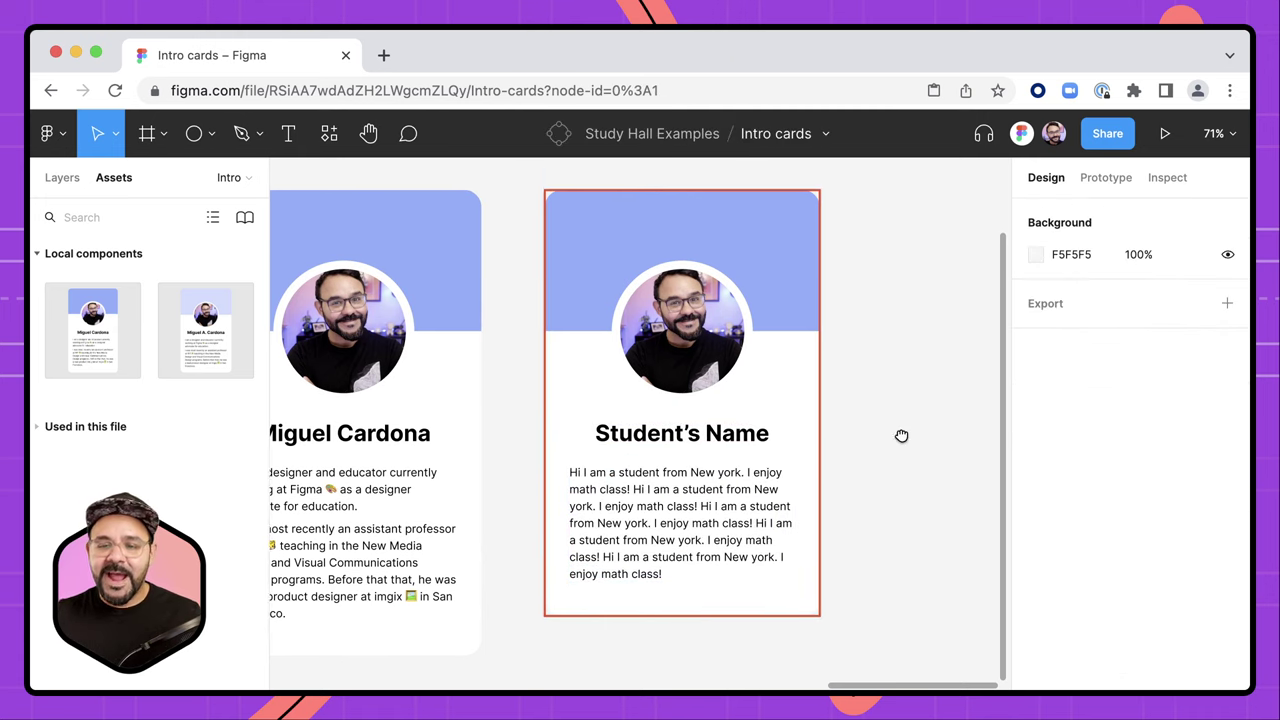
drag(901, 436, 895, 465)
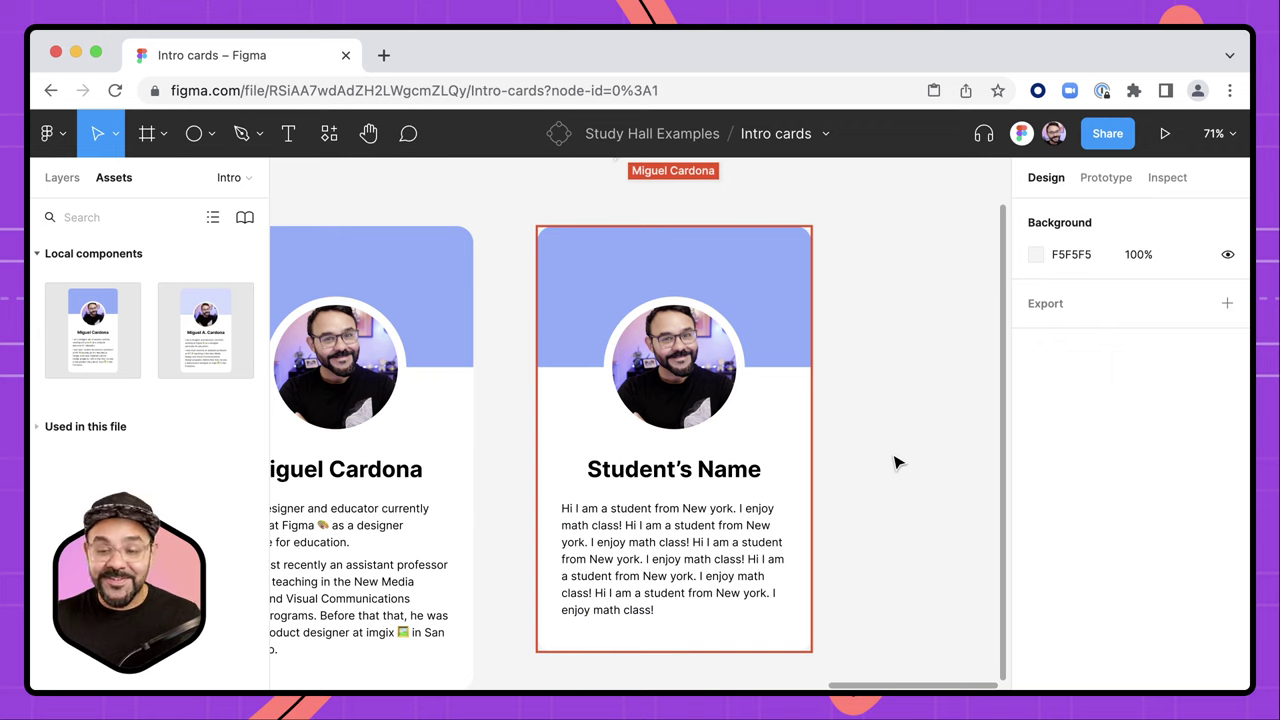
click(680, 372)
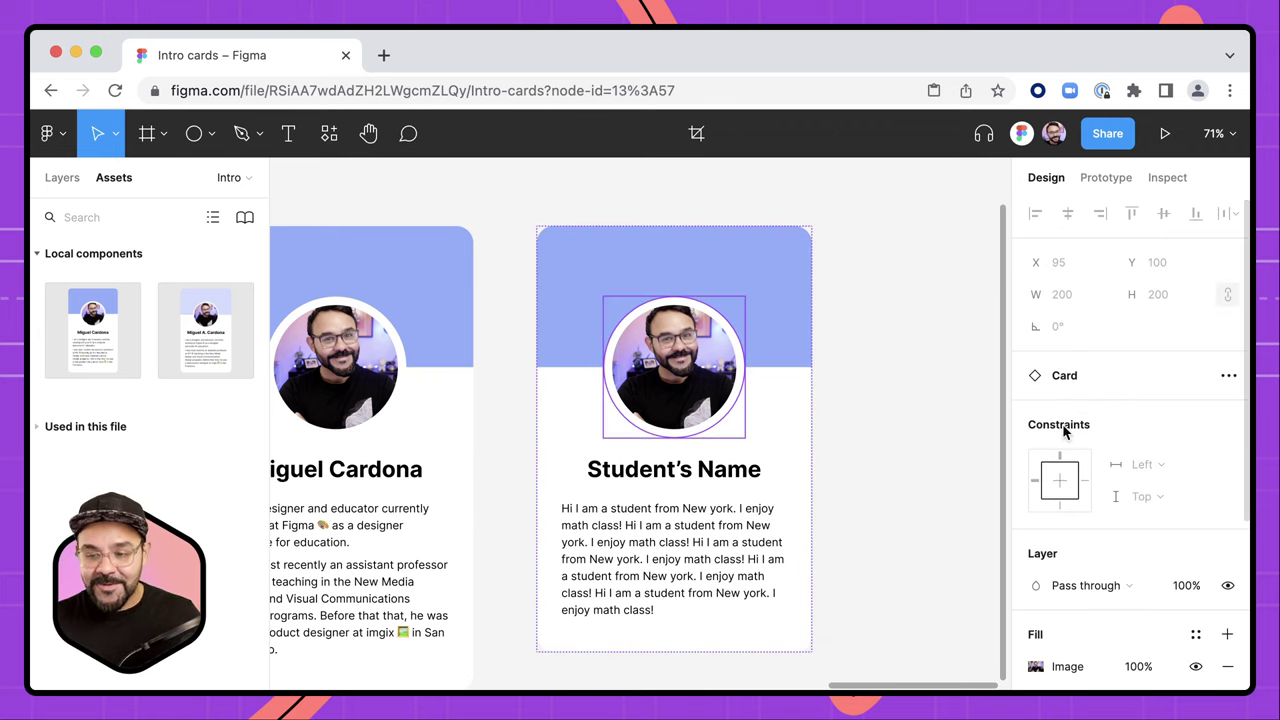
- Replace the second card's avatar image fill with the screenshot from the Profile Pics folder
scroll(1050, 430, down, 5)
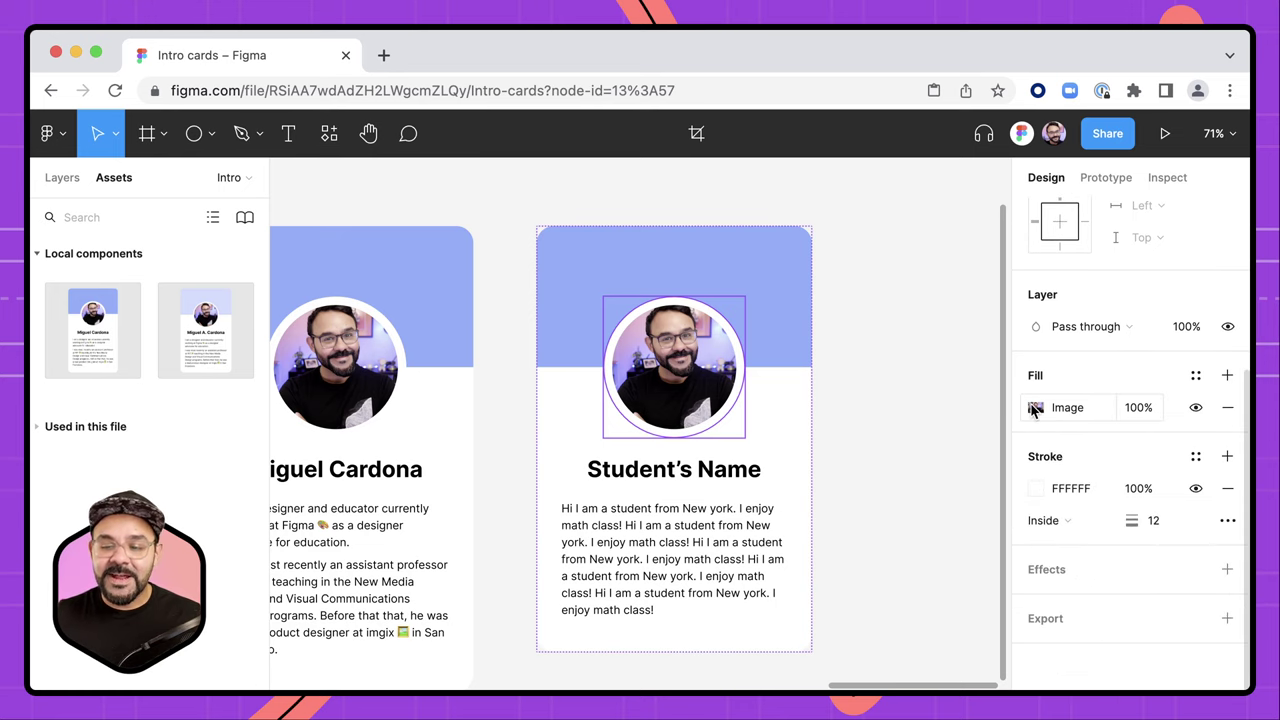
click(1035, 408)
mouse_move(900, 405)
click(892, 360)
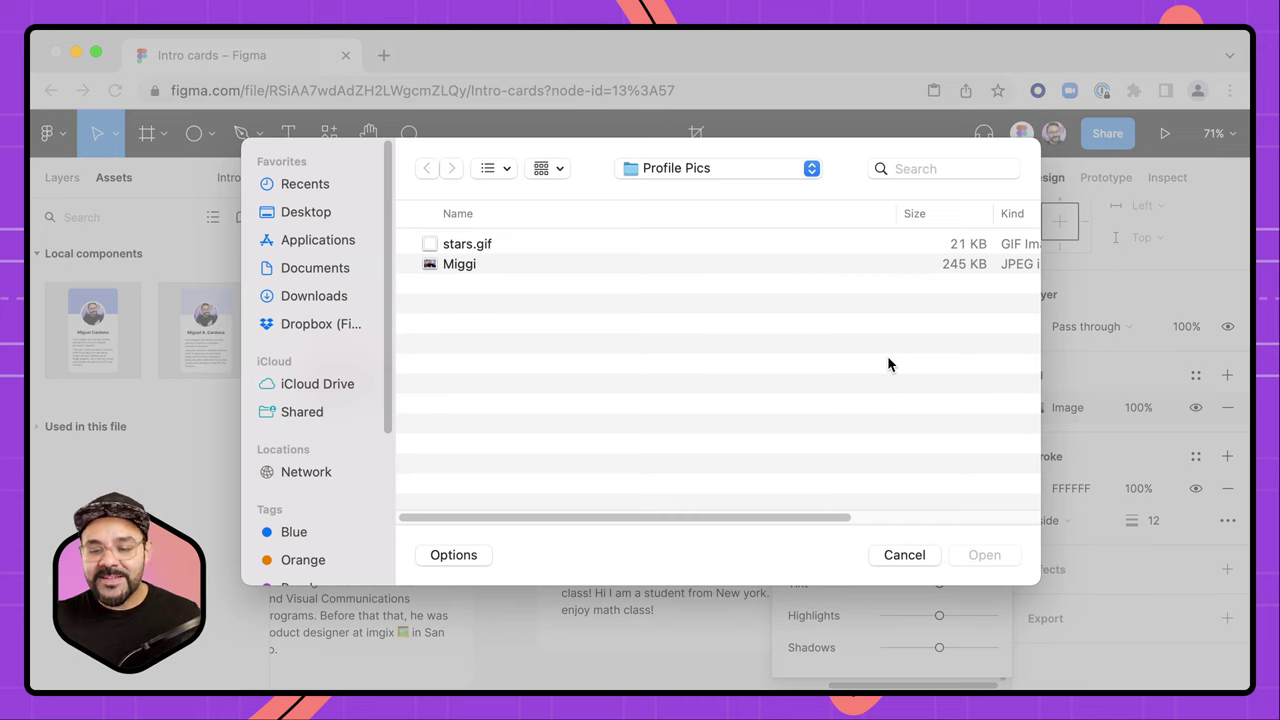
click(904, 555)
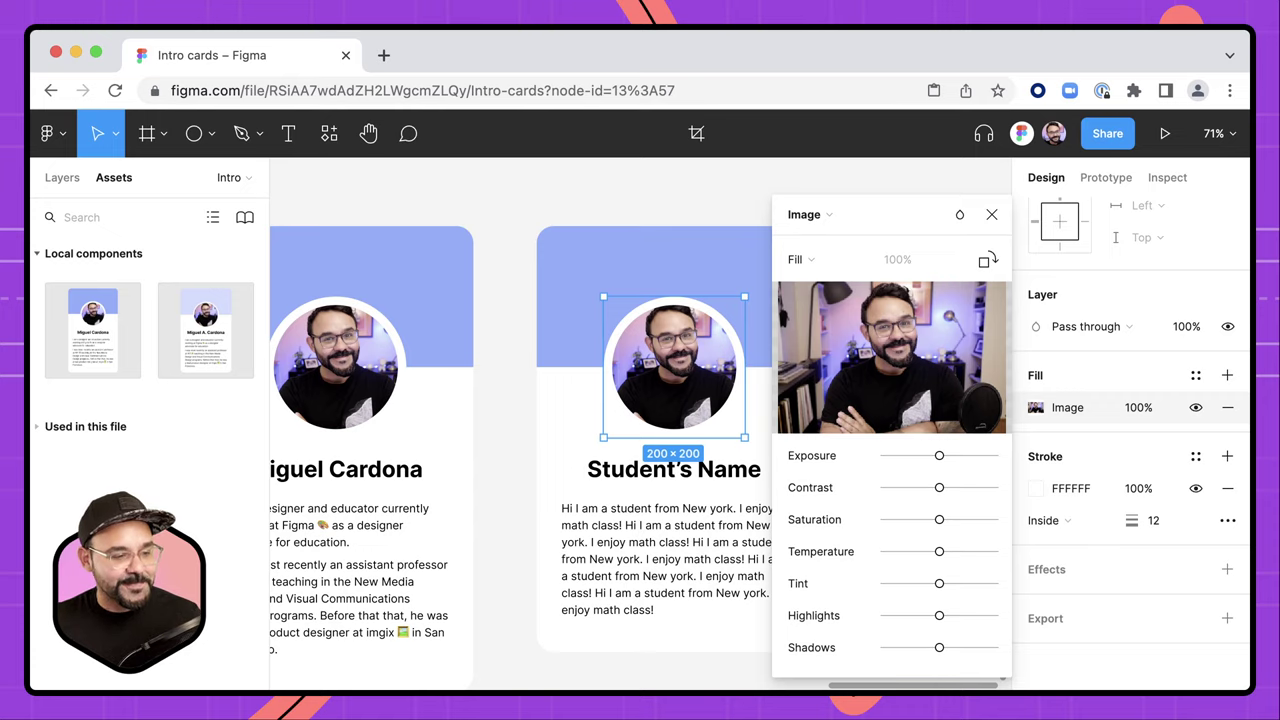
click(893, 362)
click(520, 244)
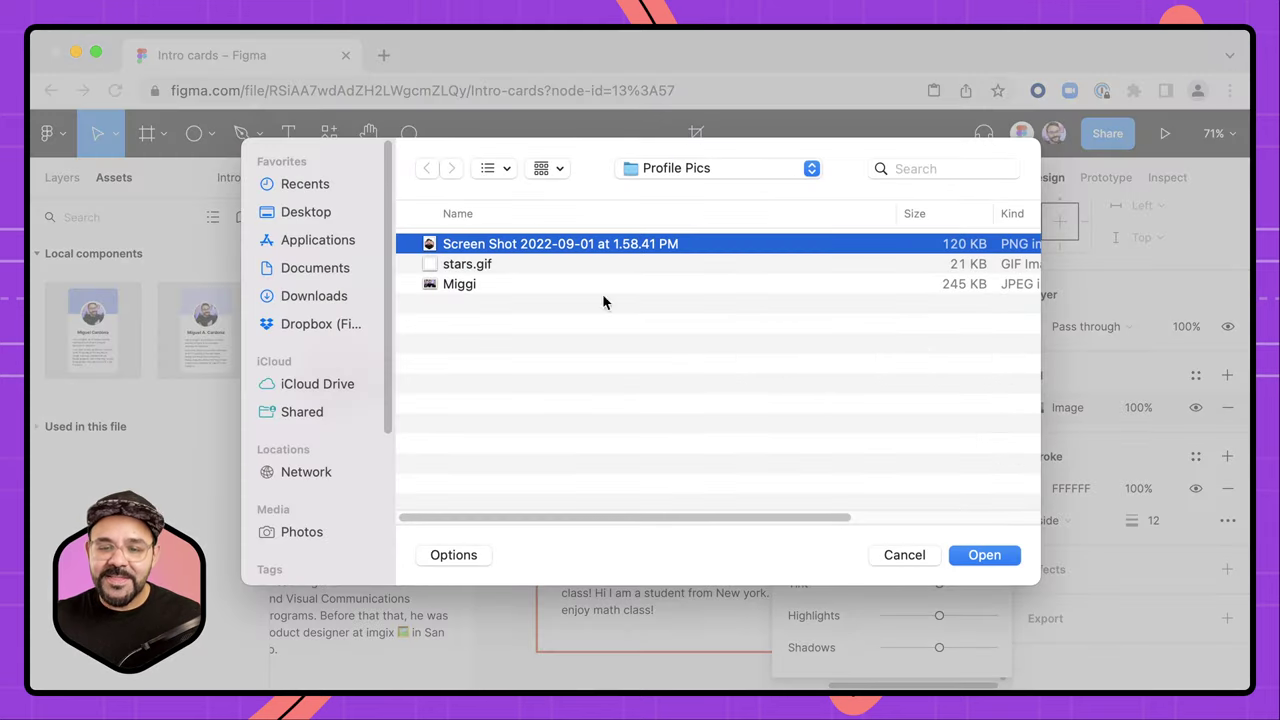
click(983, 554)
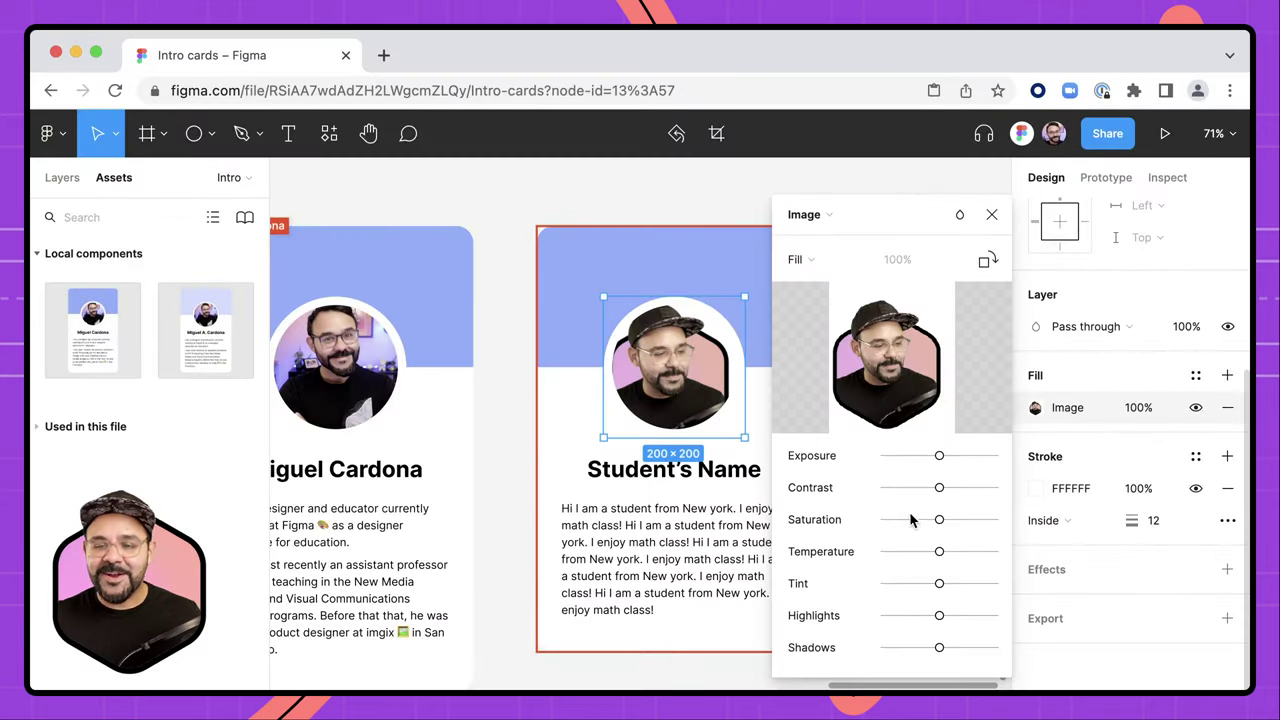
click(991, 214)
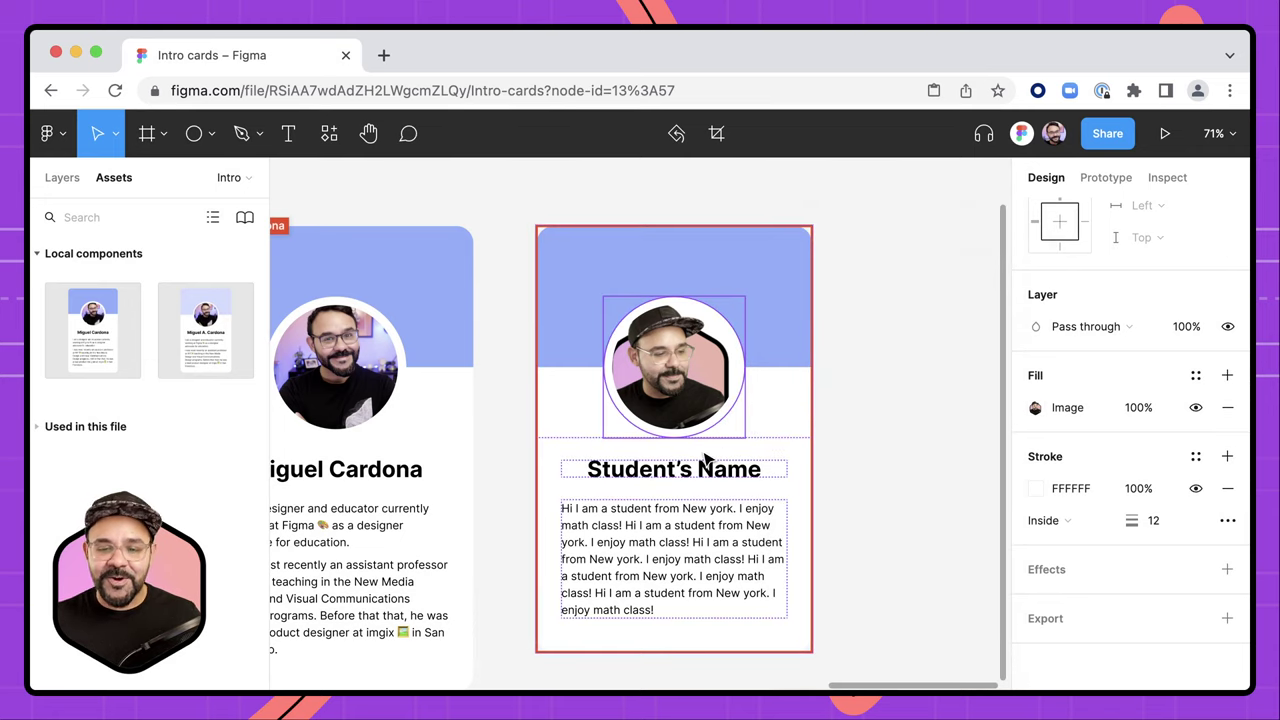
- Make the student card's blue header rectangle a more saturated blue
click(766, 287)
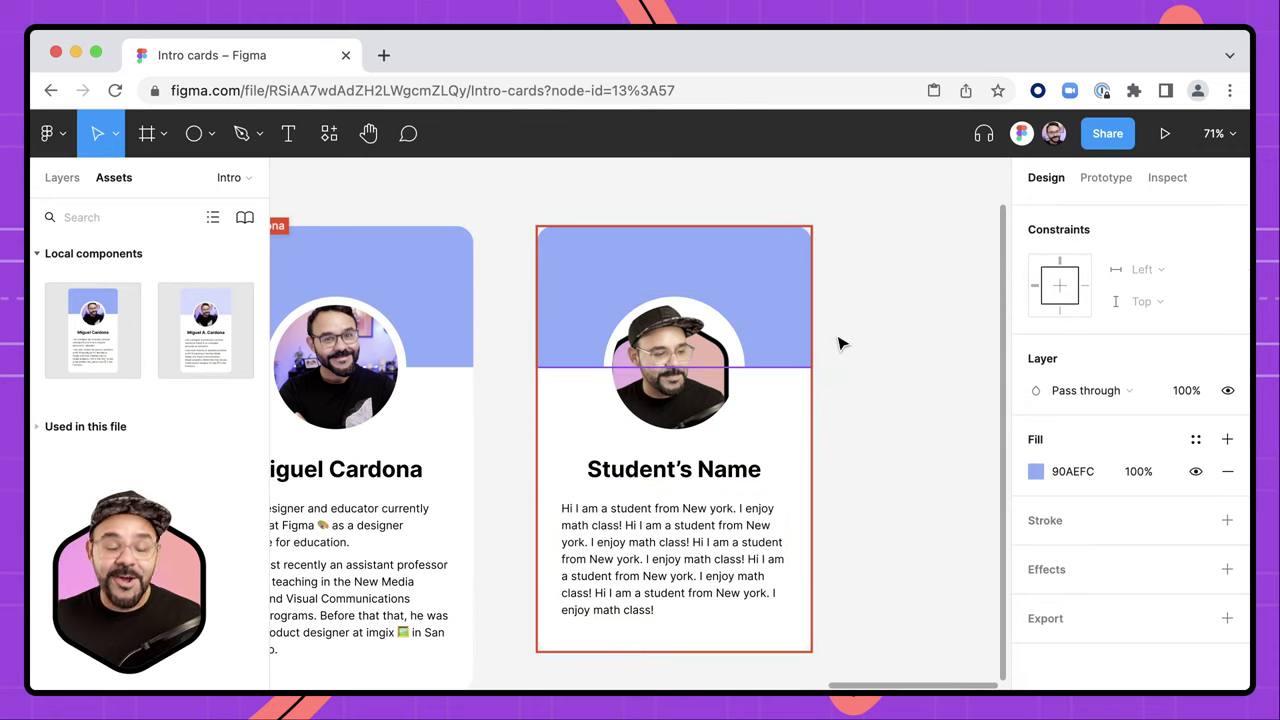
click(1036, 471)
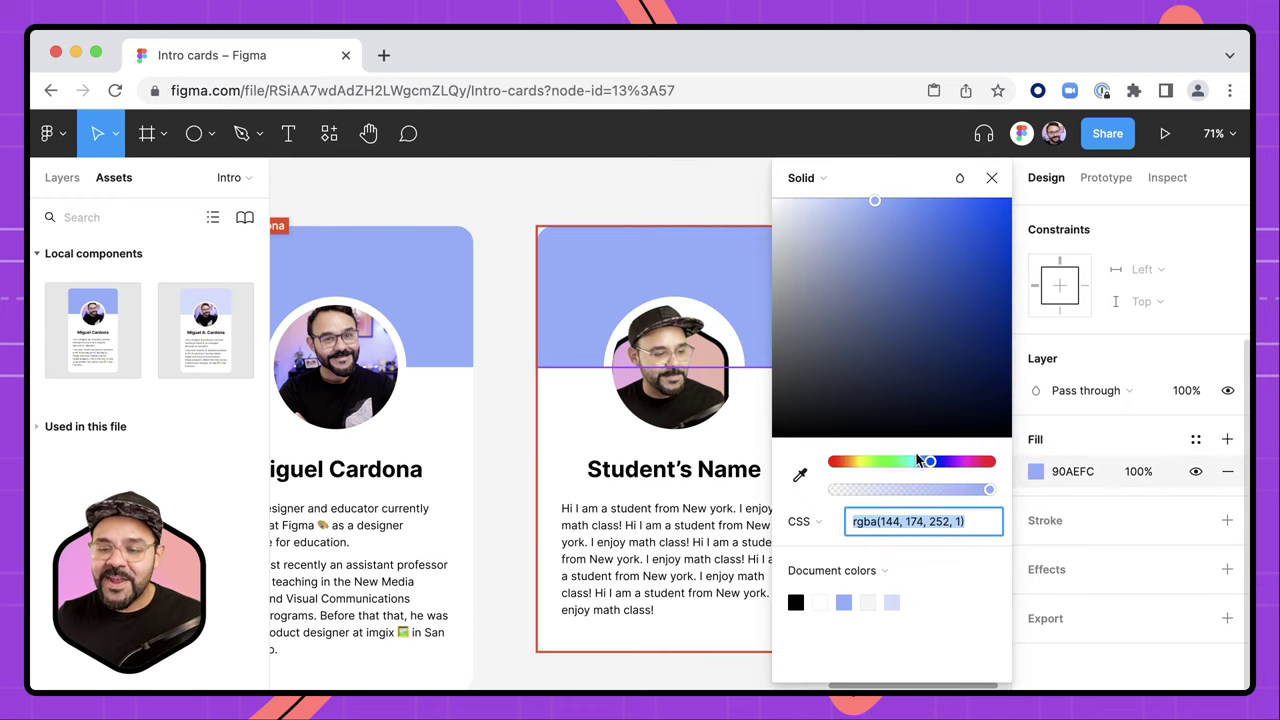
drag(960, 228, 985, 212)
click(686, 193)
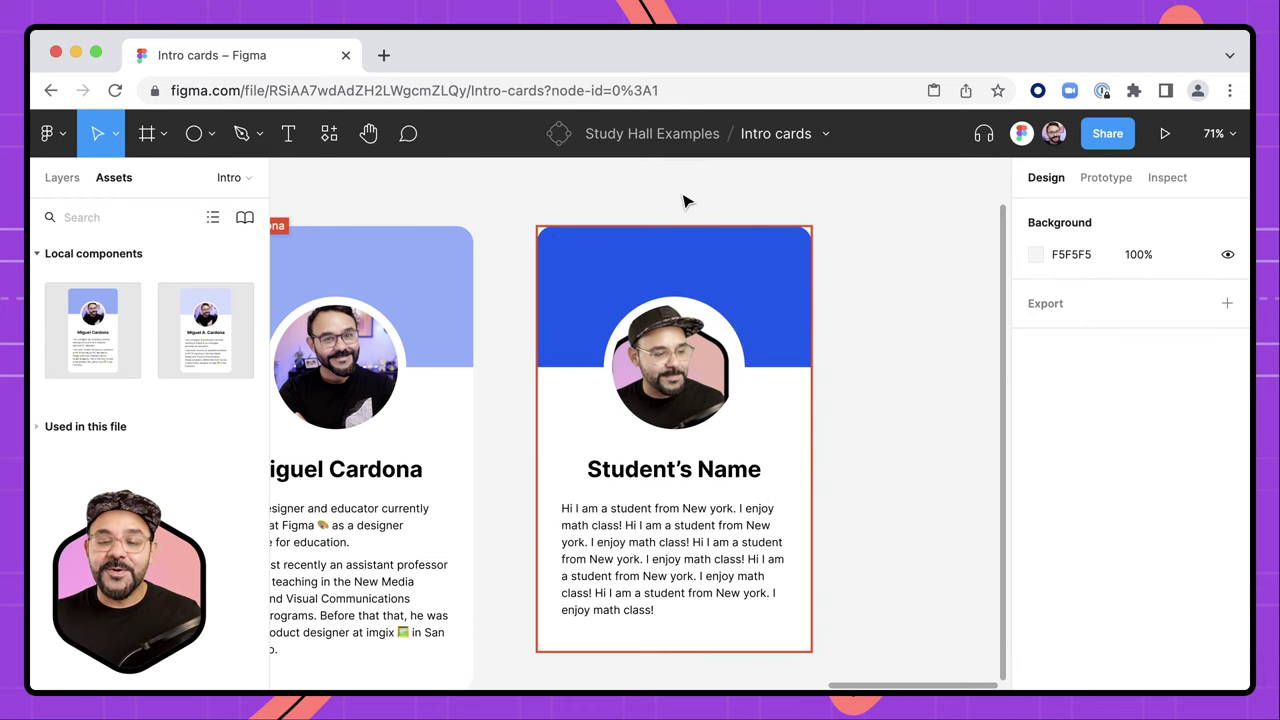
scroll(829, 211, down, 3)
scroll(740, 226, right, 3)
scroll(674, 349, up, 2)
- Set the Student's Name heading font to Cabin
click(674, 349)
scroll(697, 350, left, 2)
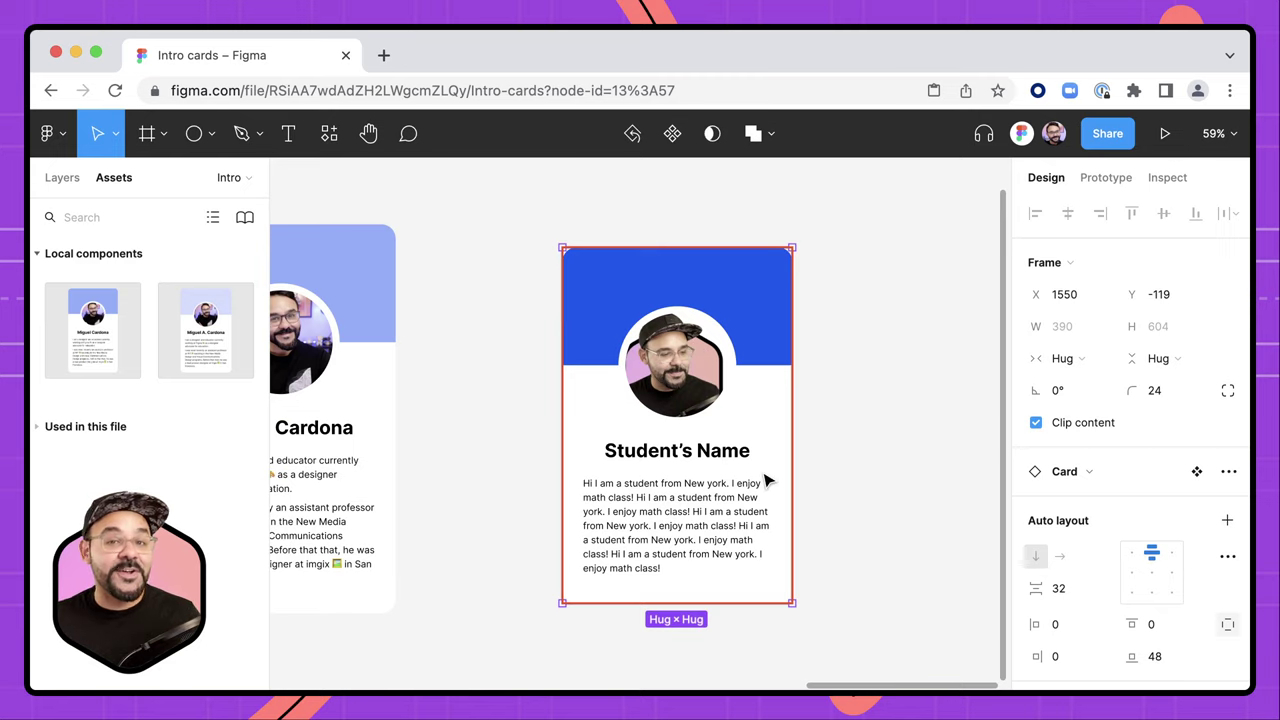
click(690, 452)
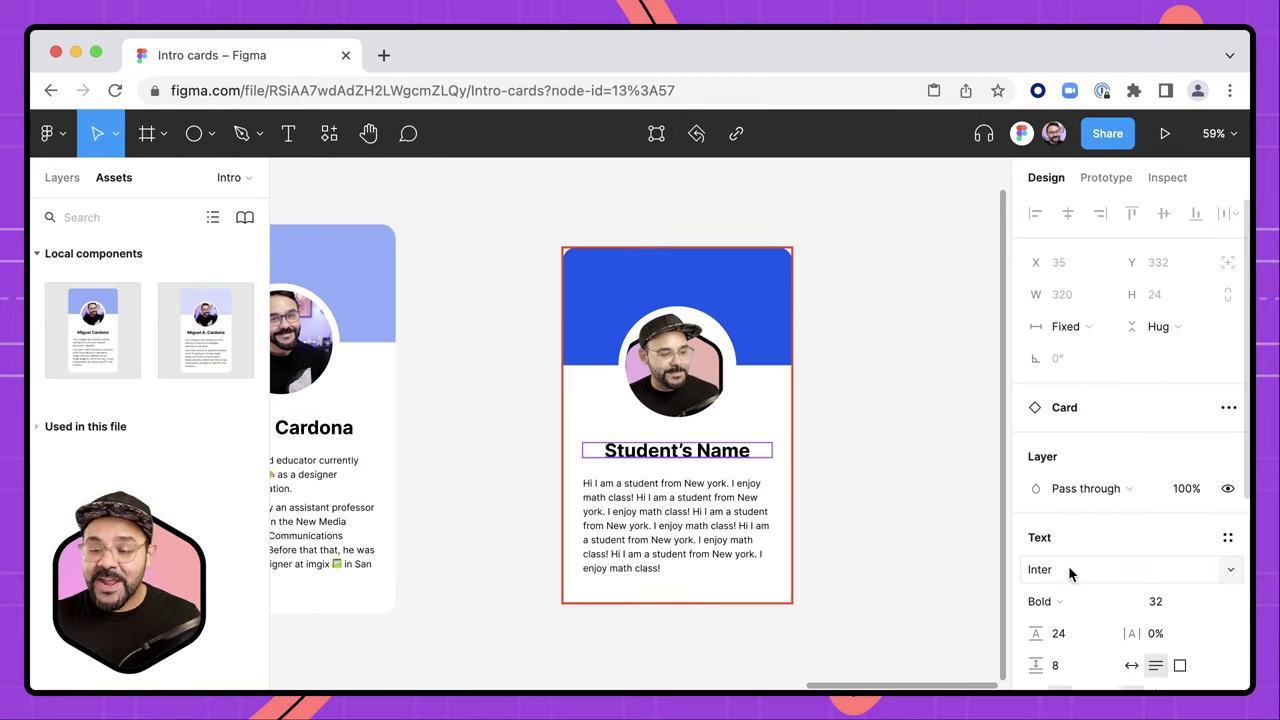
click(1068, 568)
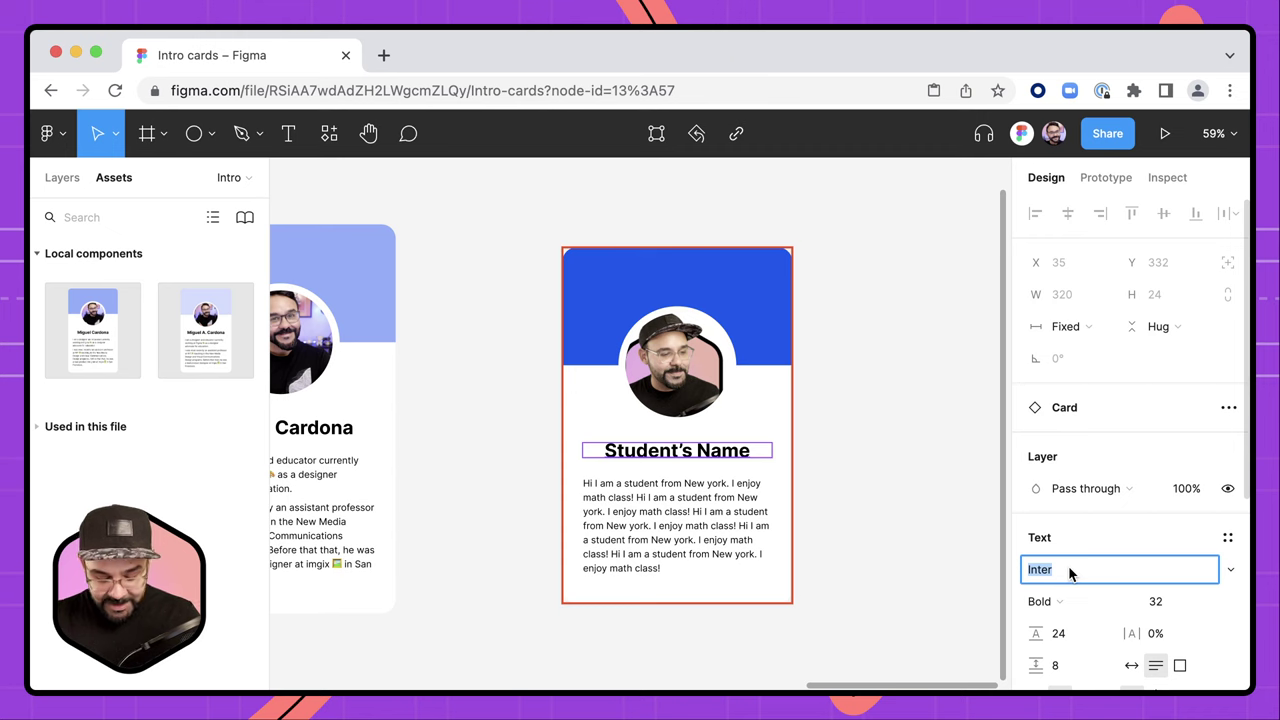
text(Cabin)
key(Return)
key(Escape)
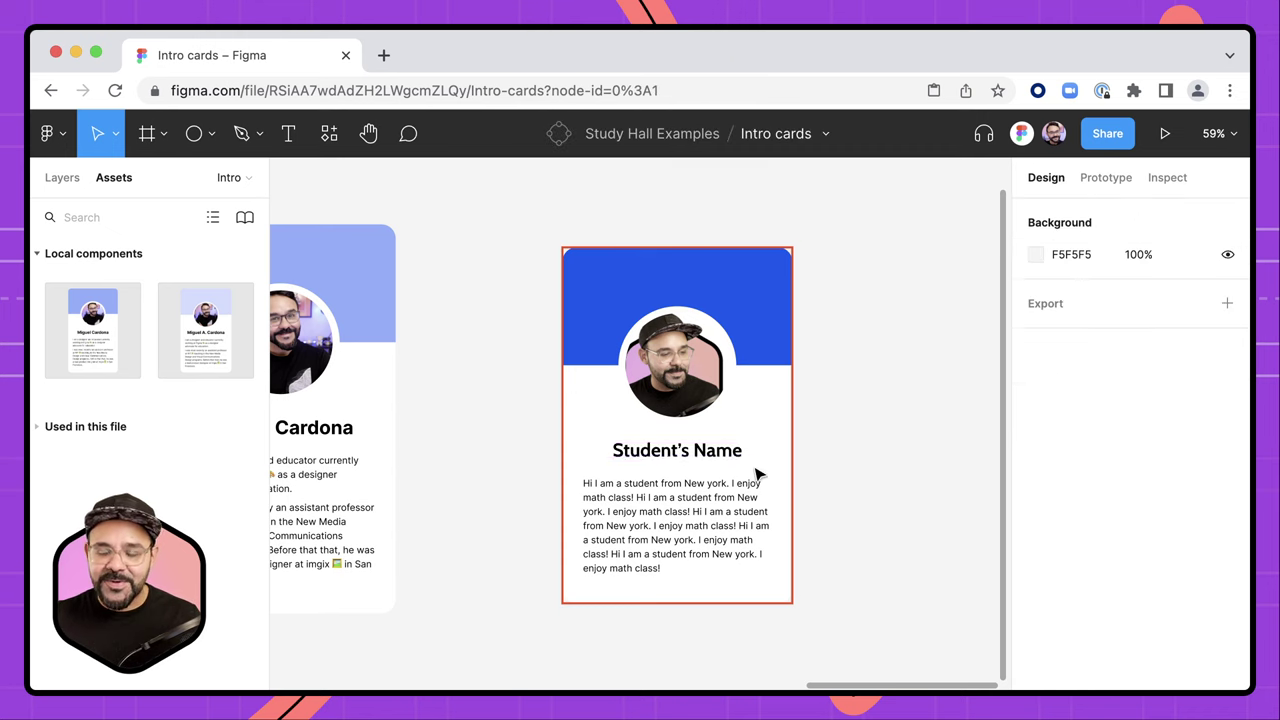
- Change the Student's Name heading font to Merriweather
scroll(716, 468, up, 3)
click(709, 443)
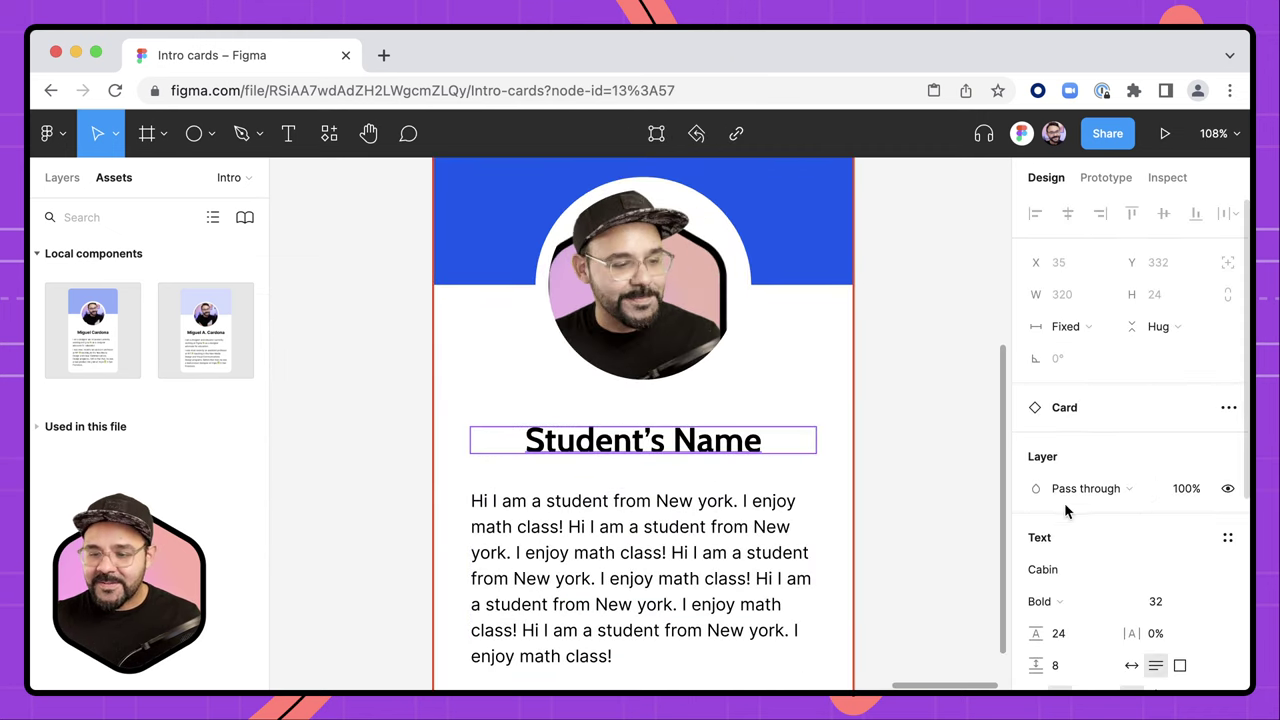
click(1049, 572)
text(Merriweather)
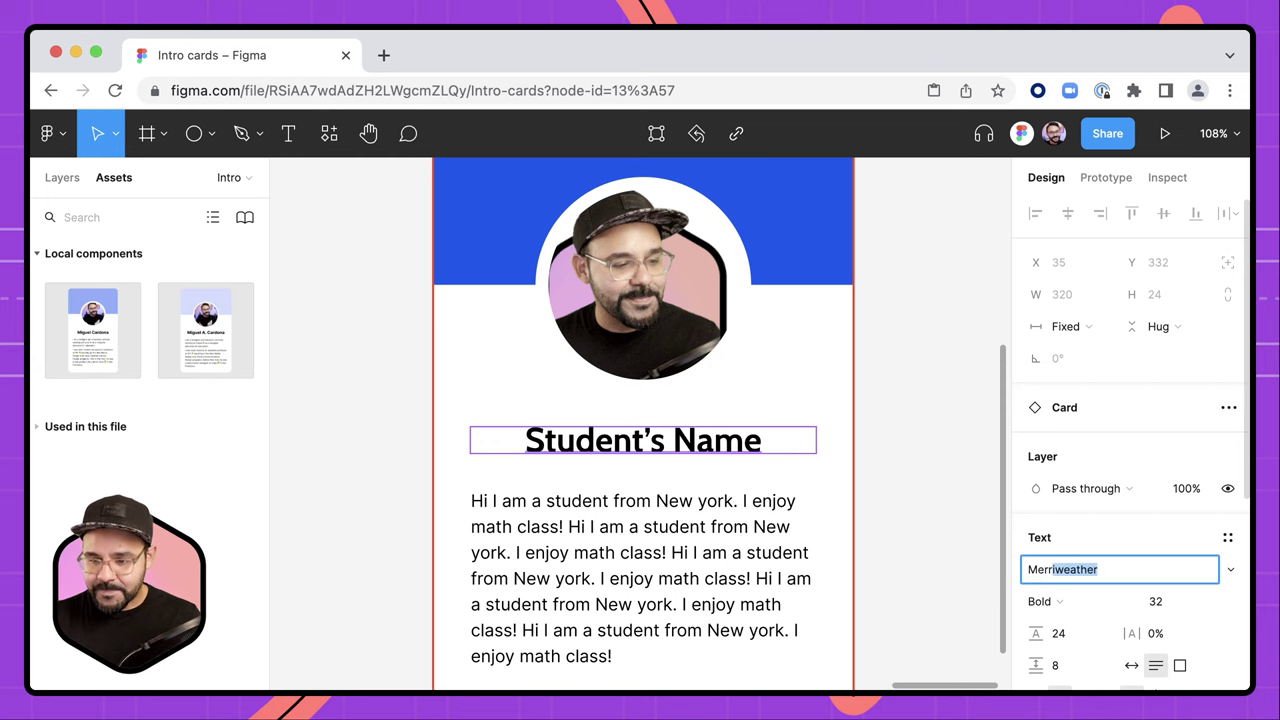
key(Return)
click(908, 360)
scroll(912, 362, down, 5)
scroll(880, 370, right, 2)
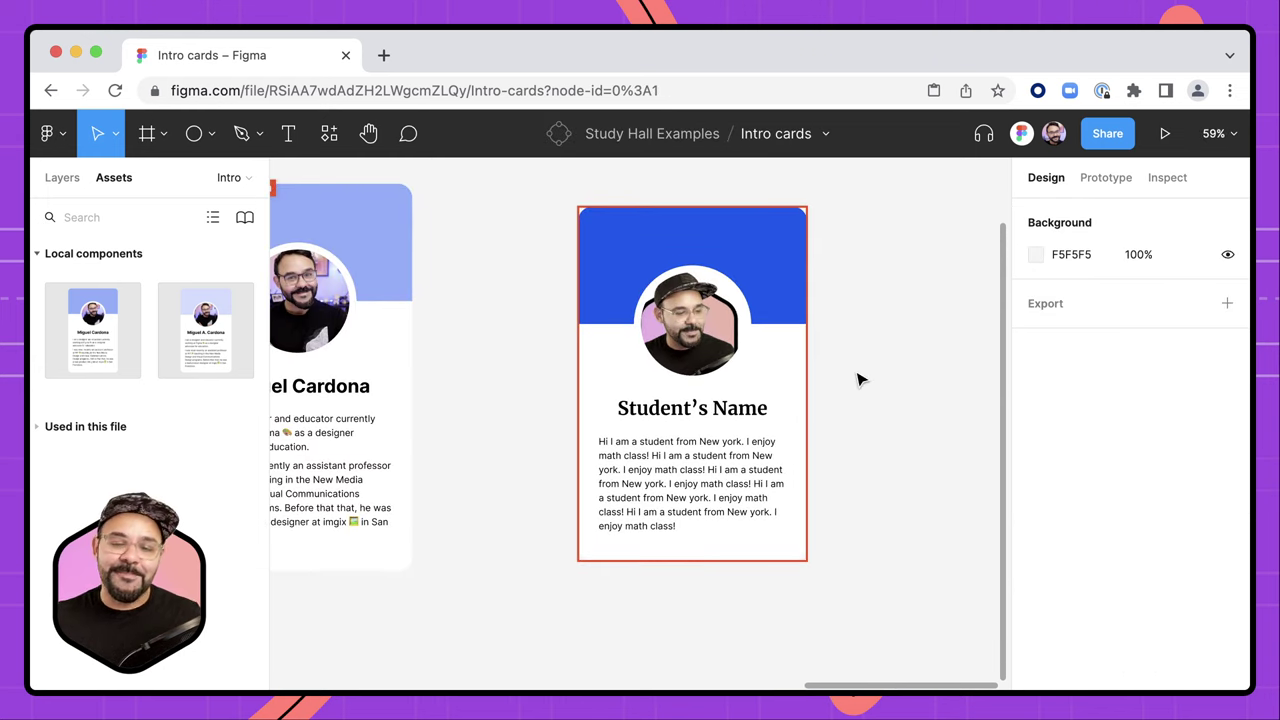
scroll(800, 350, up, 1)
scroll(800, 350, right, 1)
click(740, 316)
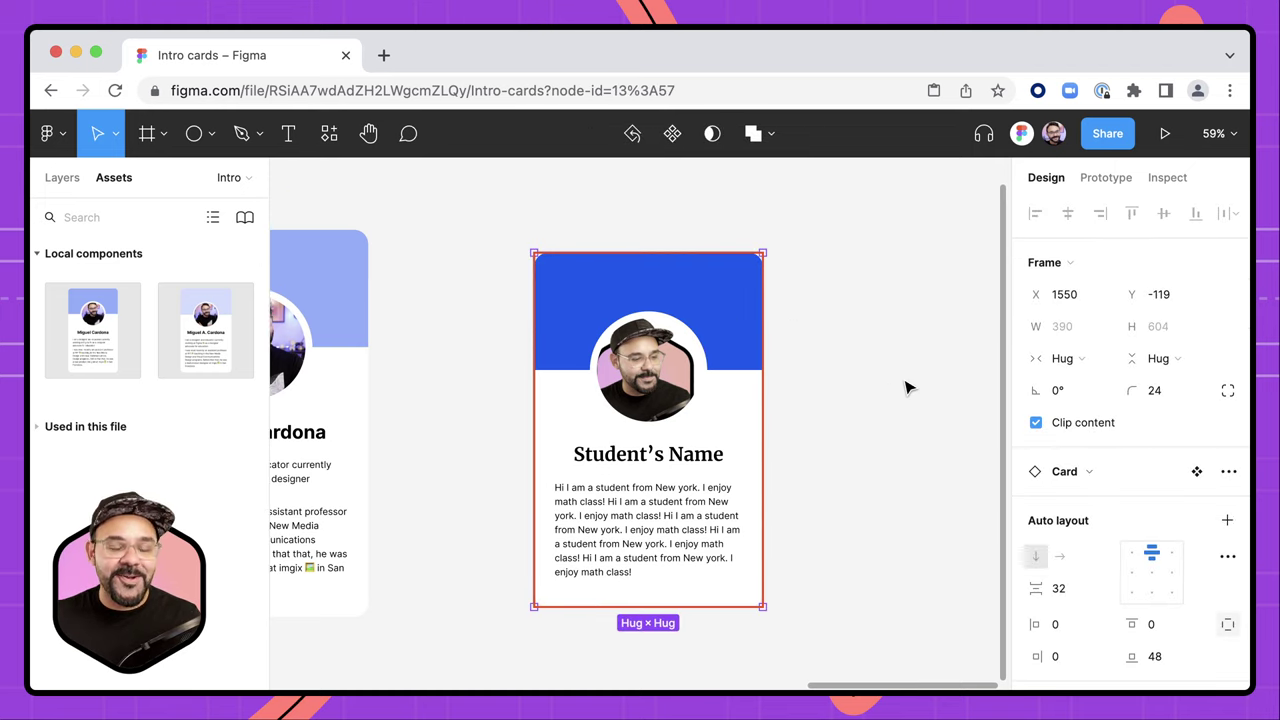
scroll(858, 380, right, 2)
- Find the Unsplash plugin under Resources > Plugins and run it
drag(627, 334, 706, 334)
scroll(855, 345, right, 1)
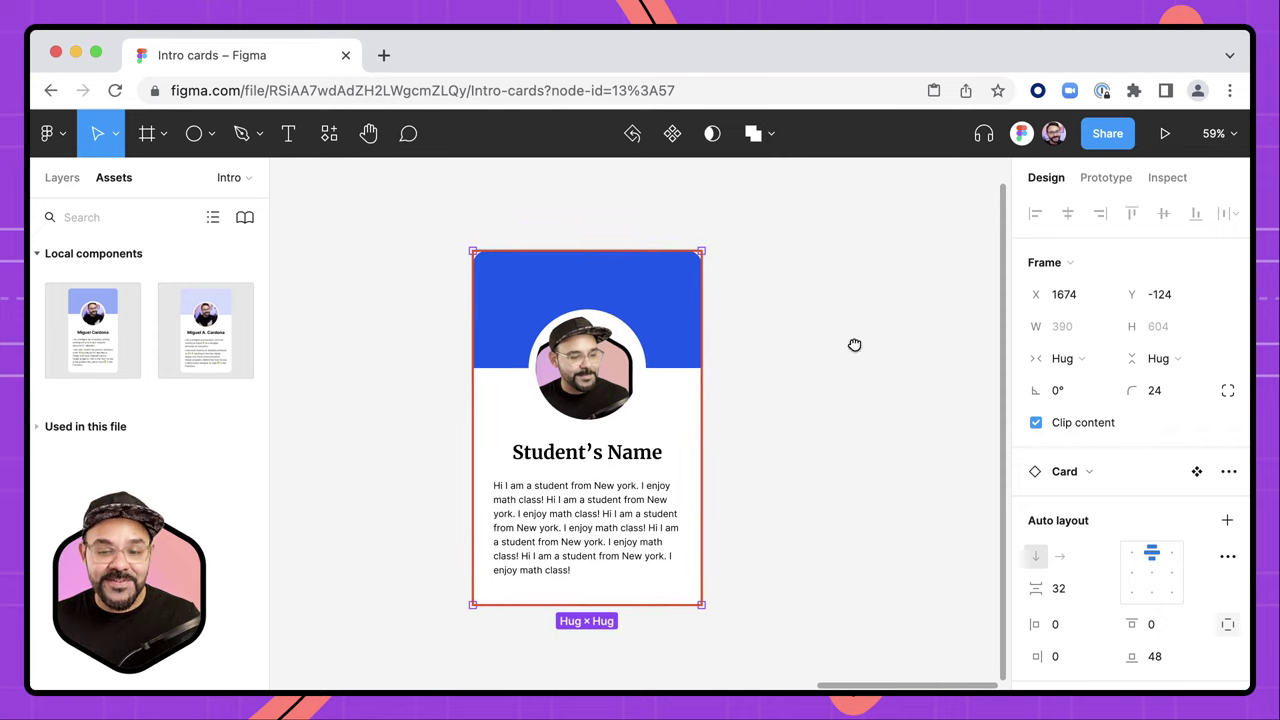
click(329, 138)
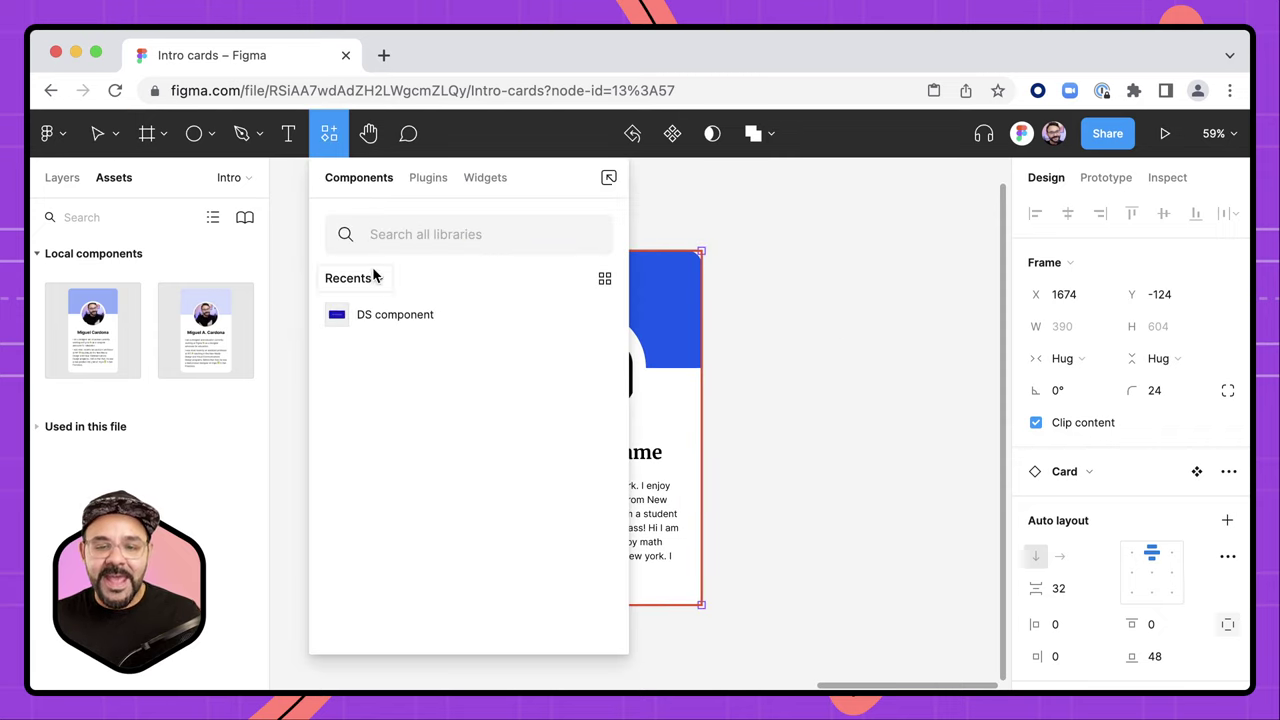
click(430, 178)
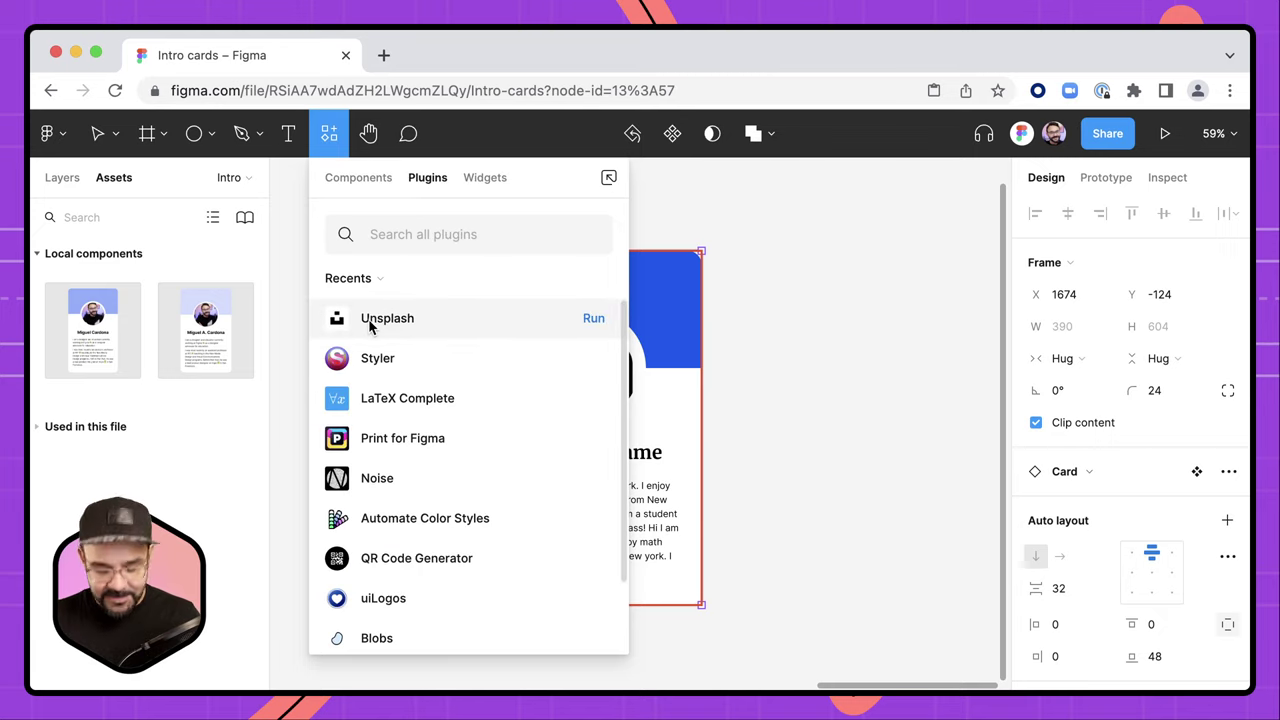
text(unsplash)
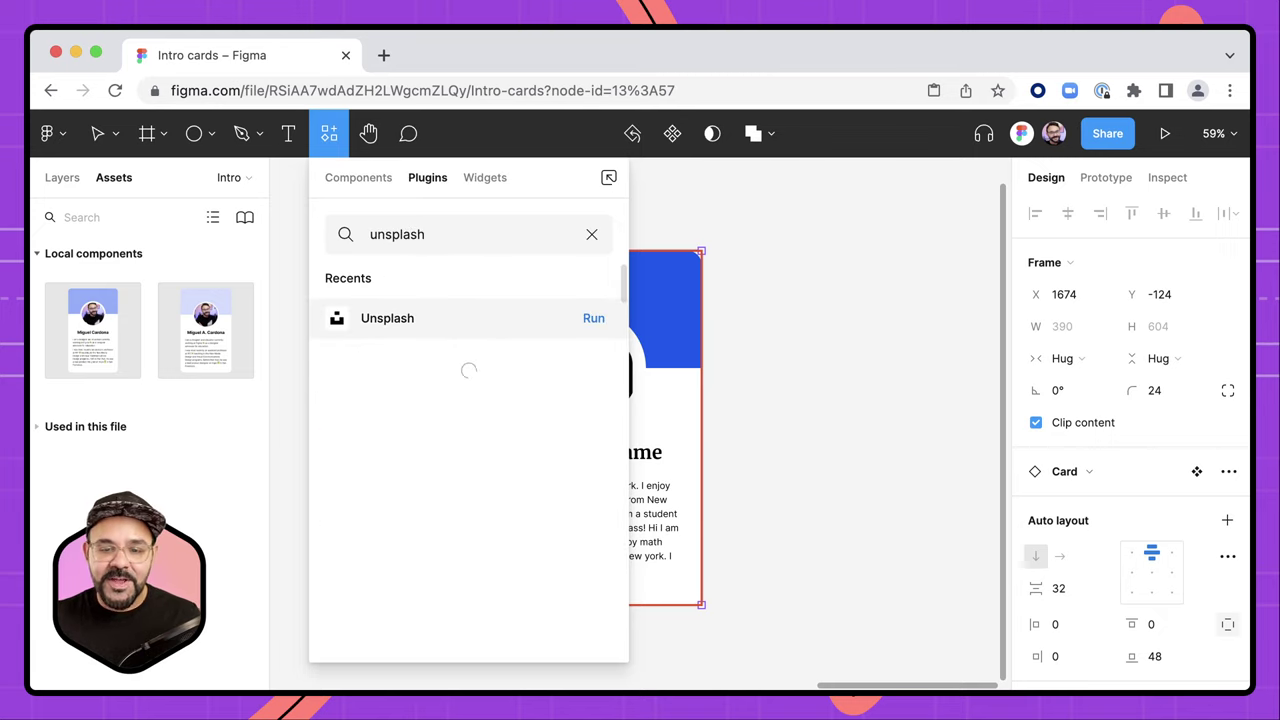
click(380, 328)
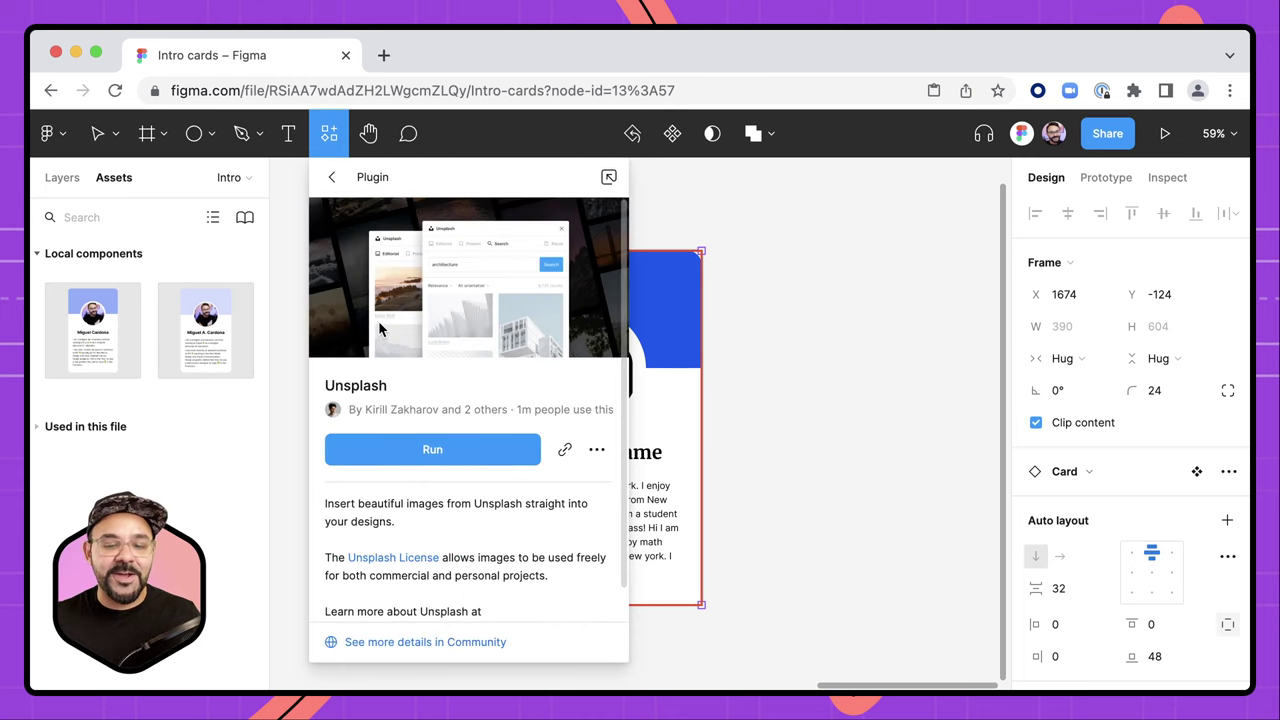
click(458, 449)
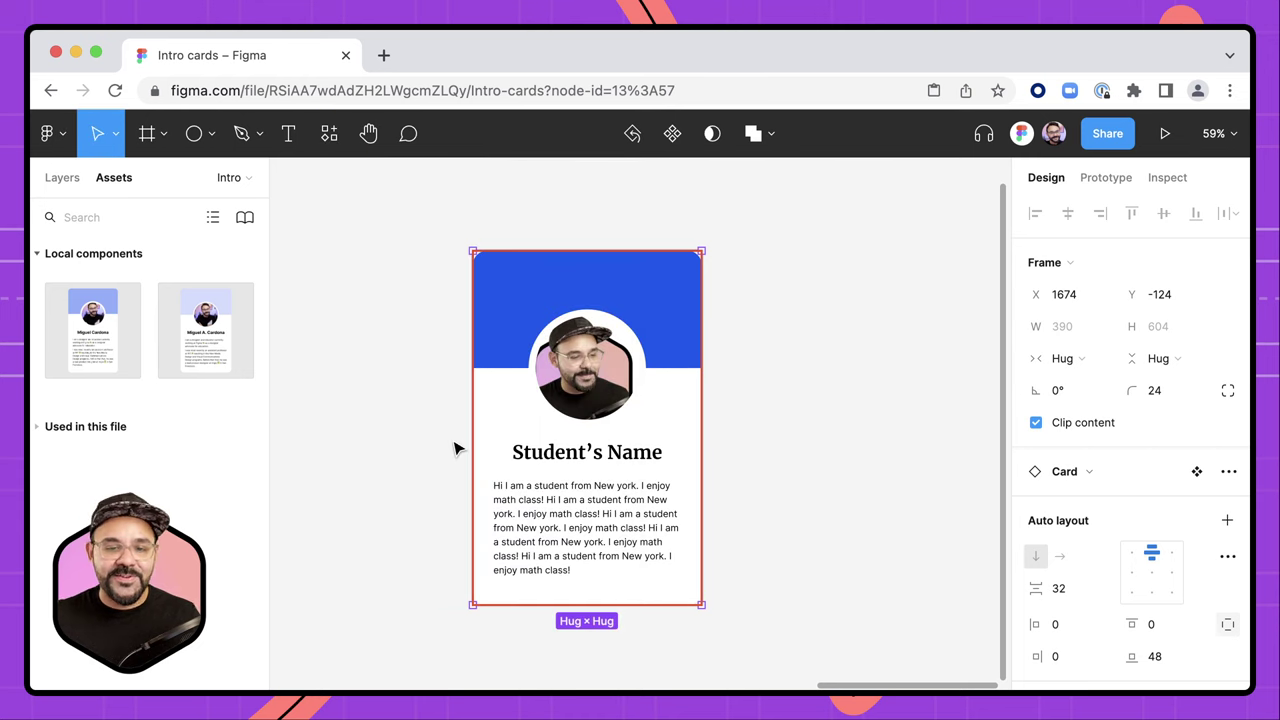
- Fill the student card's header rectangle with the colourful harbour houses photo
scroll(265, 437, down, 3)
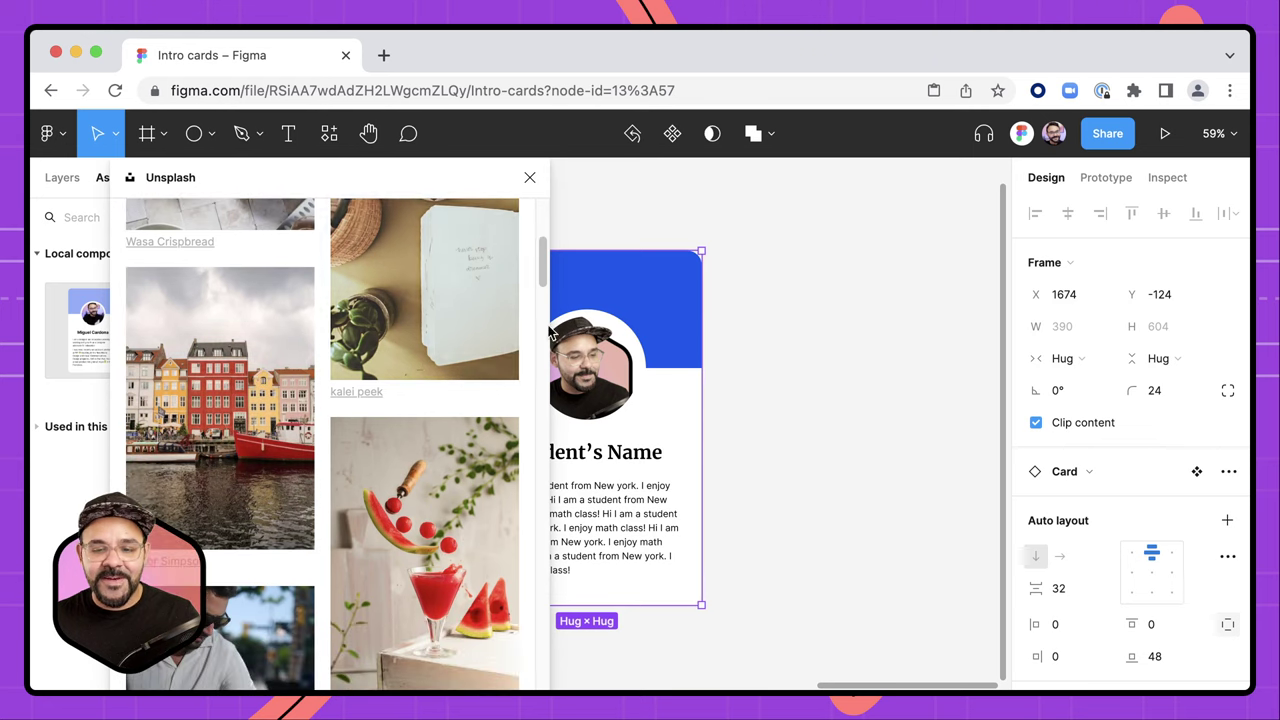
drag(672, 313, 820, 306)
double_click(808, 308)
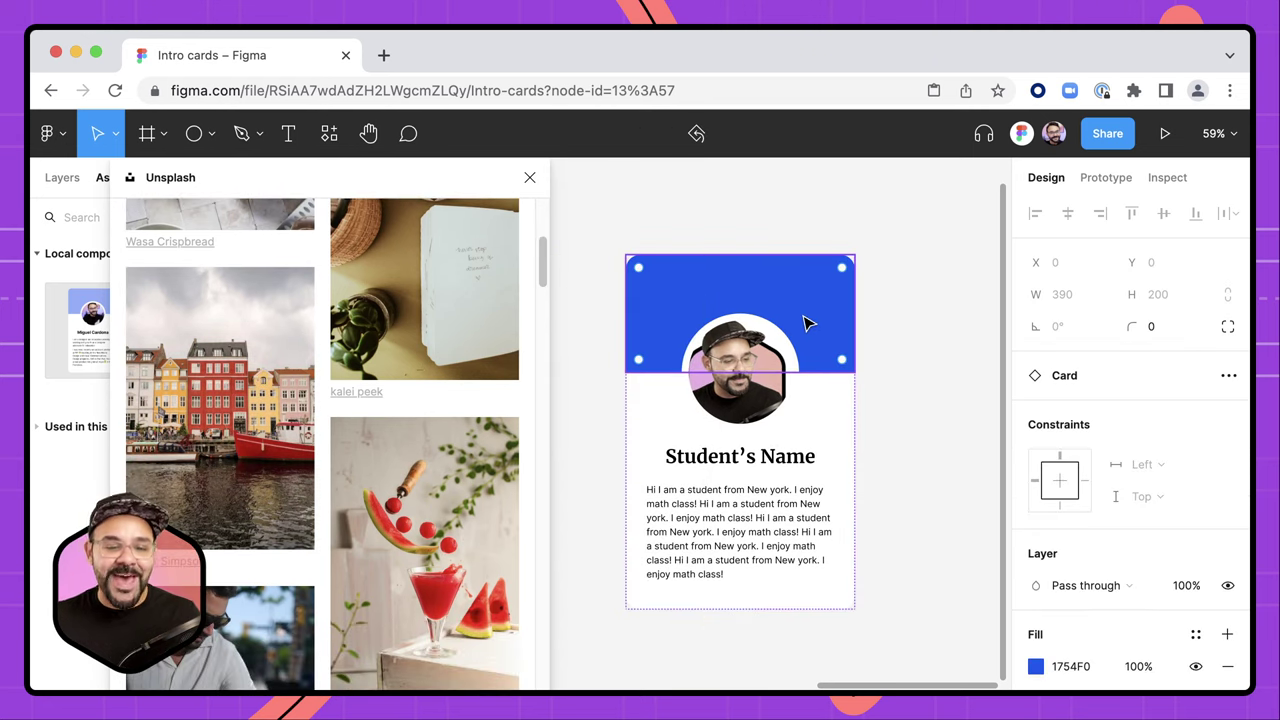
click(295, 514)
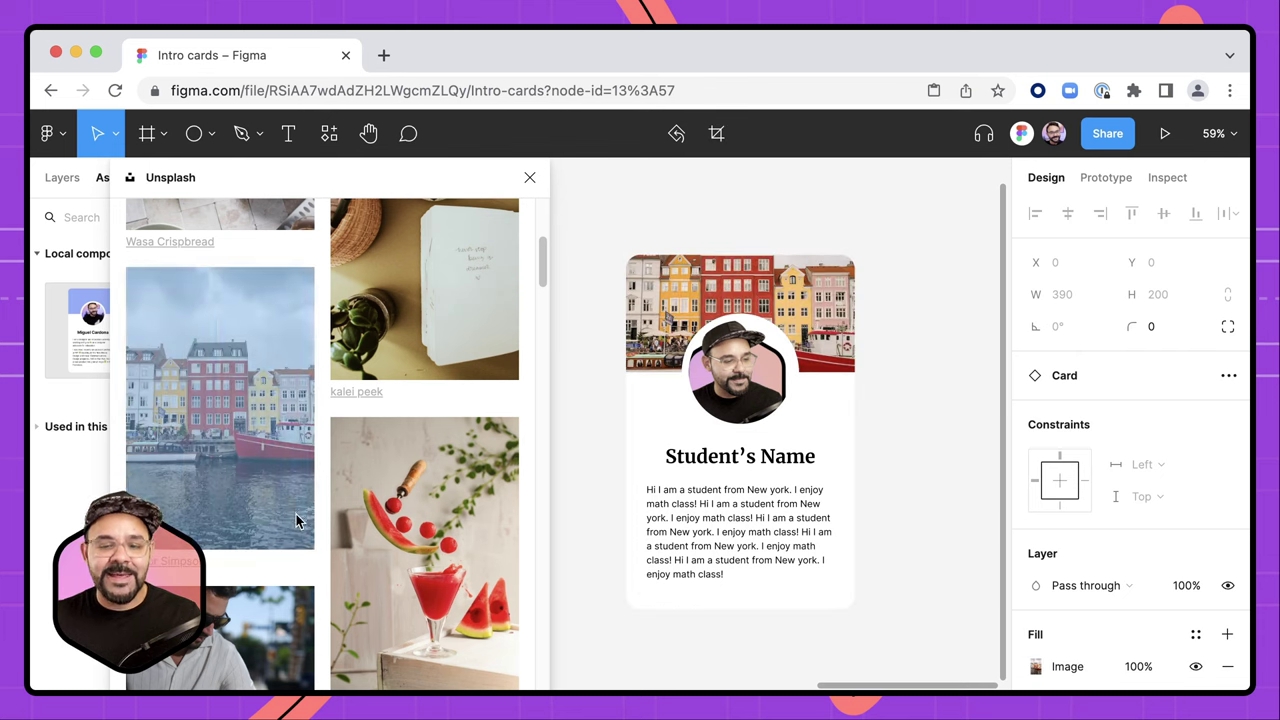
click(530, 177)
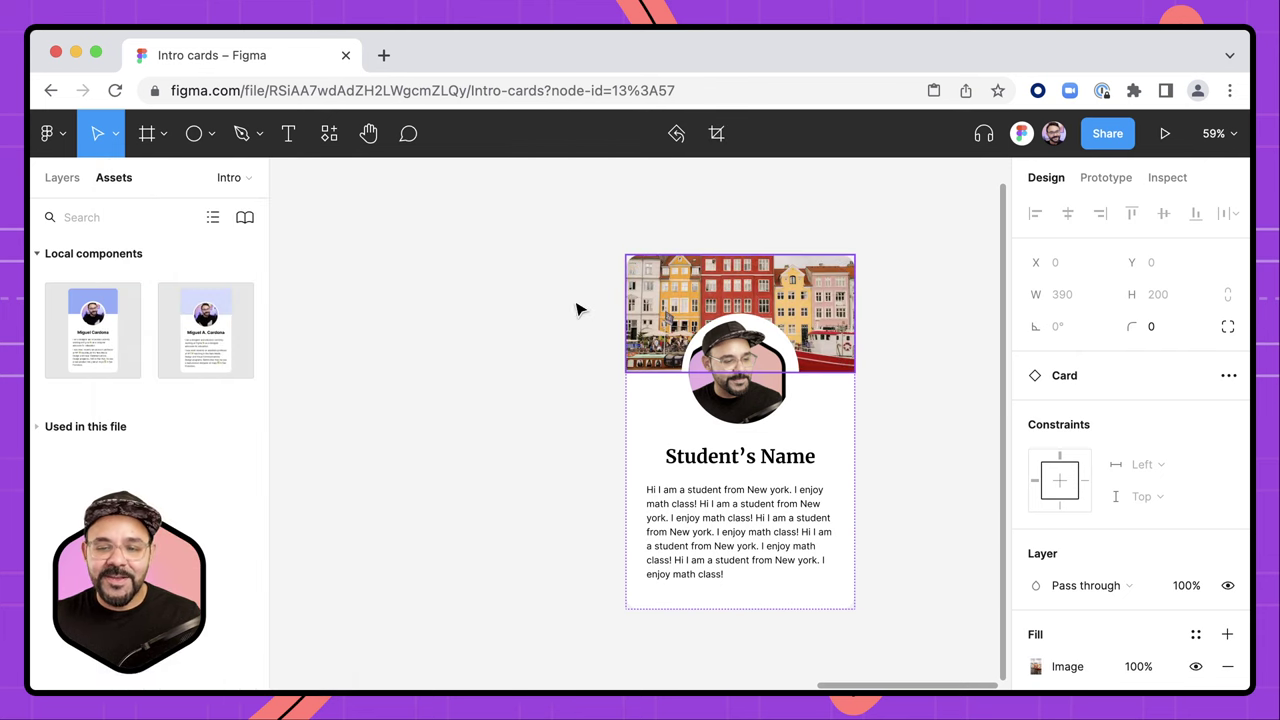
click(534, 366)
- Recolour the avatar circle's stroke ring to lime green B4D828
scroll(563, 394, down, 3)
scroll(563, 394, right, 2)
scroll(548, 390, up, 4)
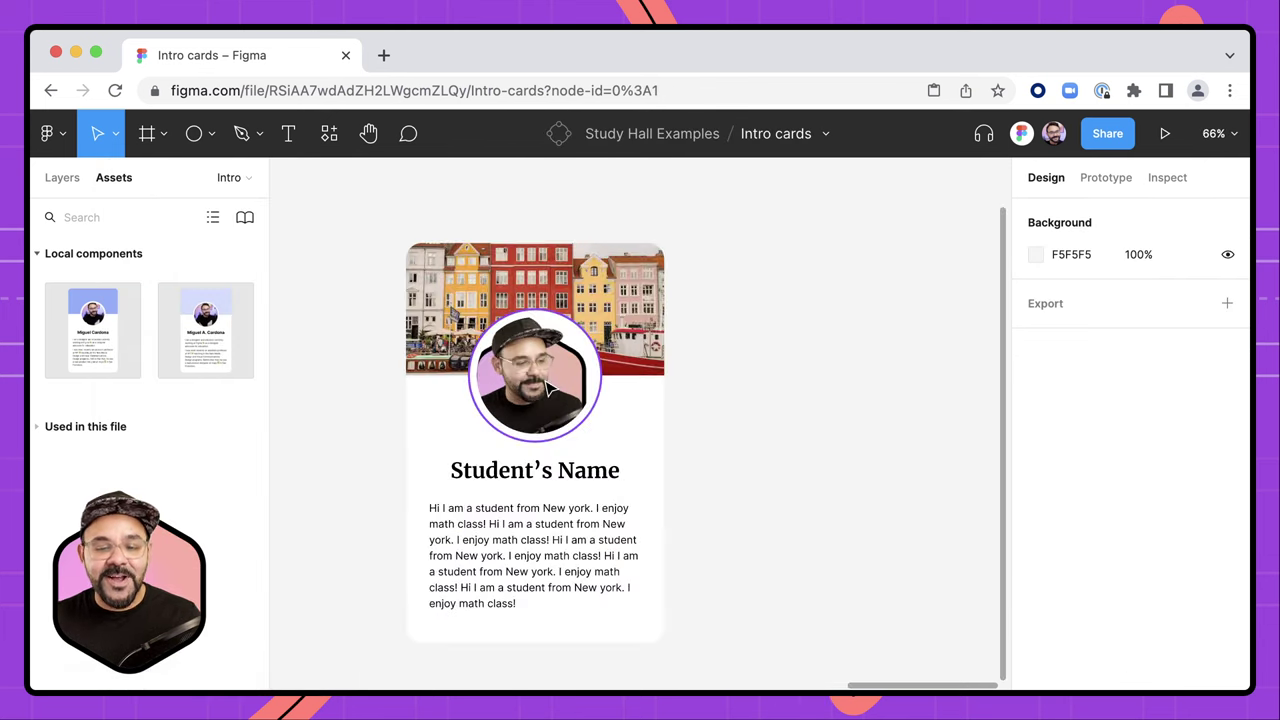
click(548, 390)
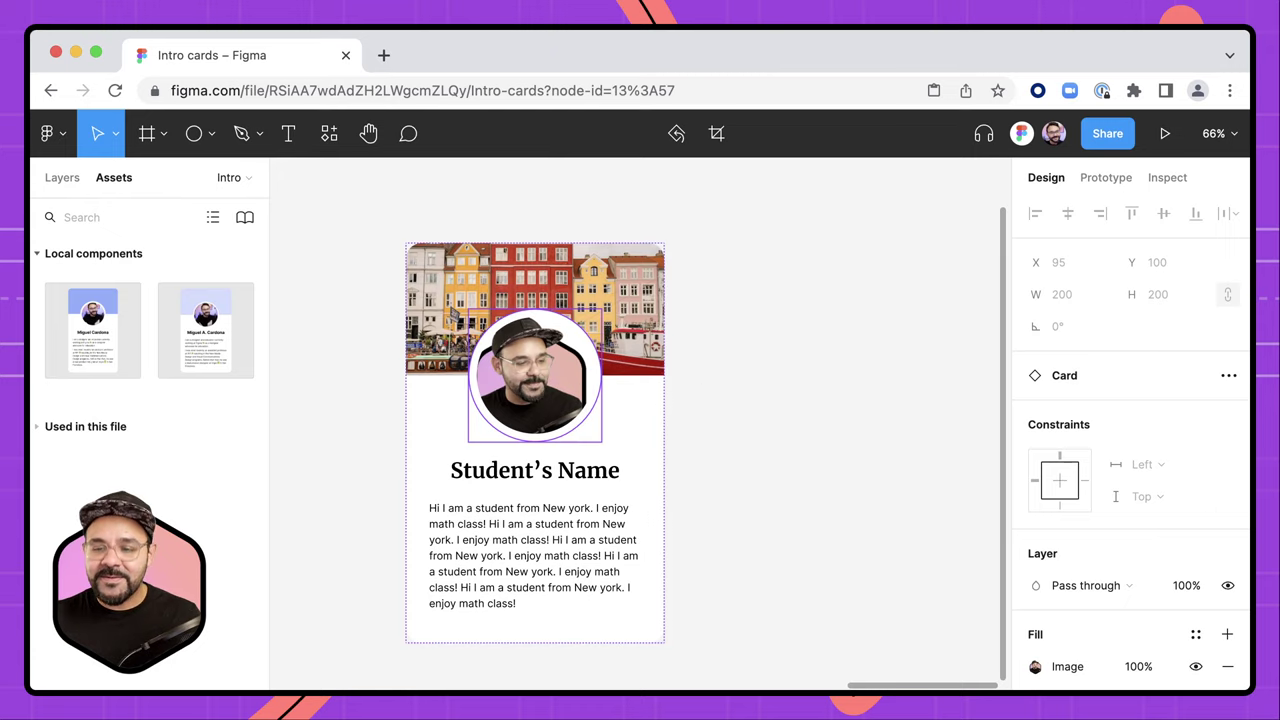
scroll(1108, 518, down, 5)
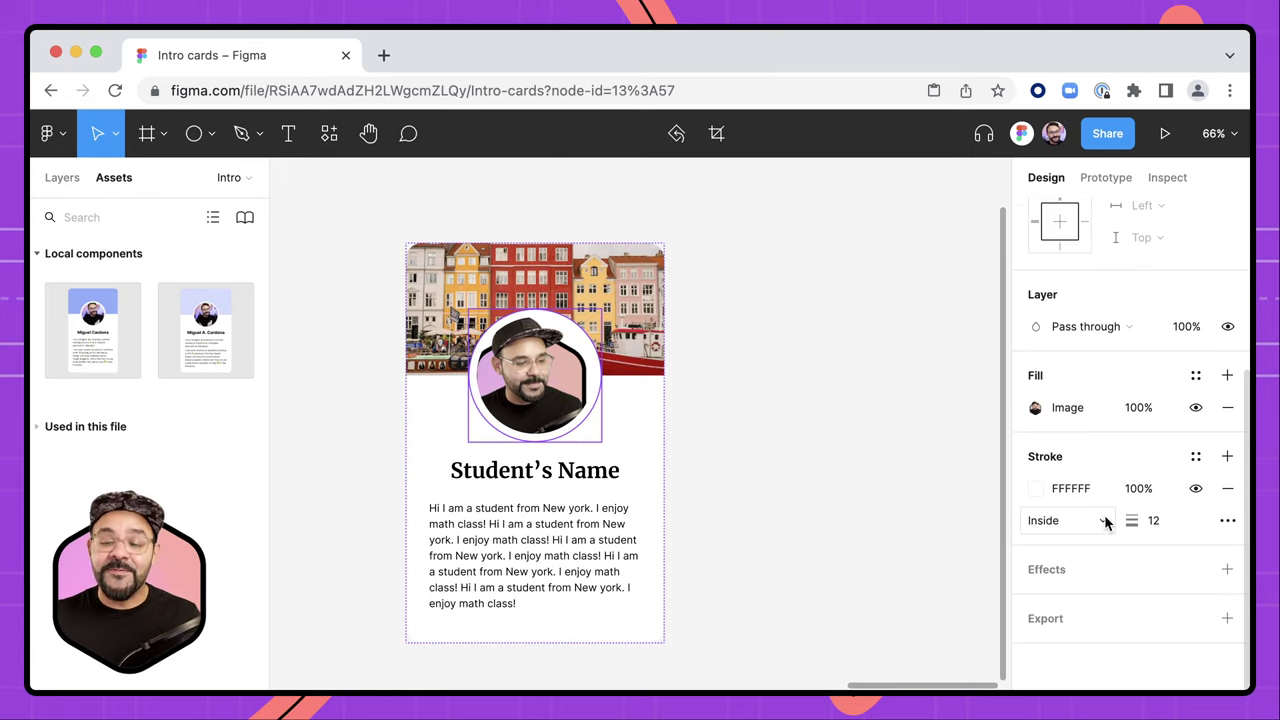
click(1036, 488)
drag(934, 340, 967, 234)
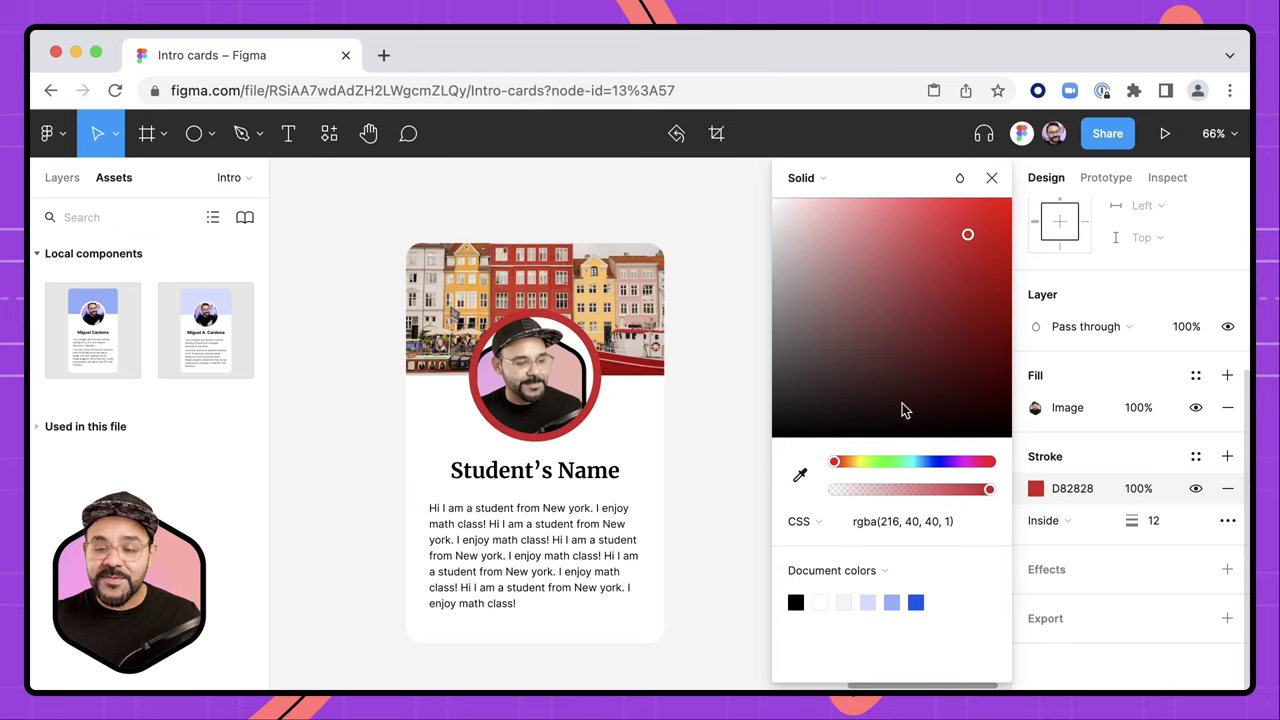
drag(853, 465, 869, 457)
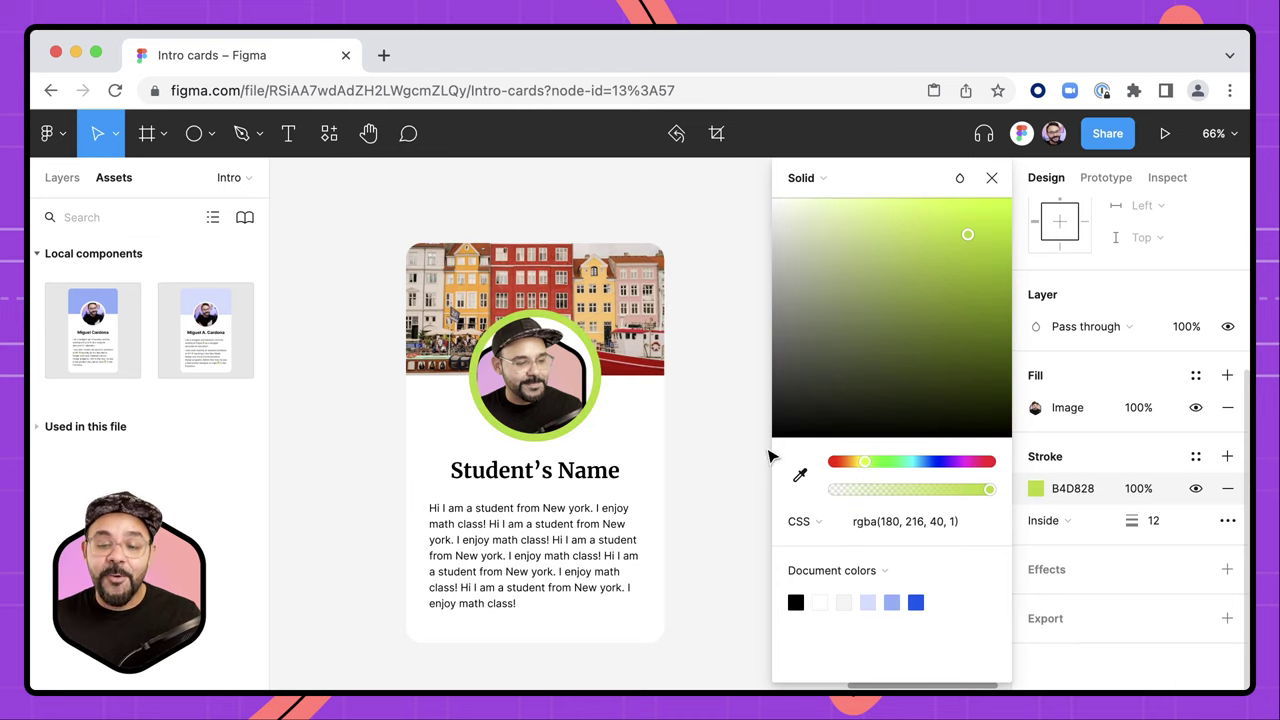
click(720, 450)
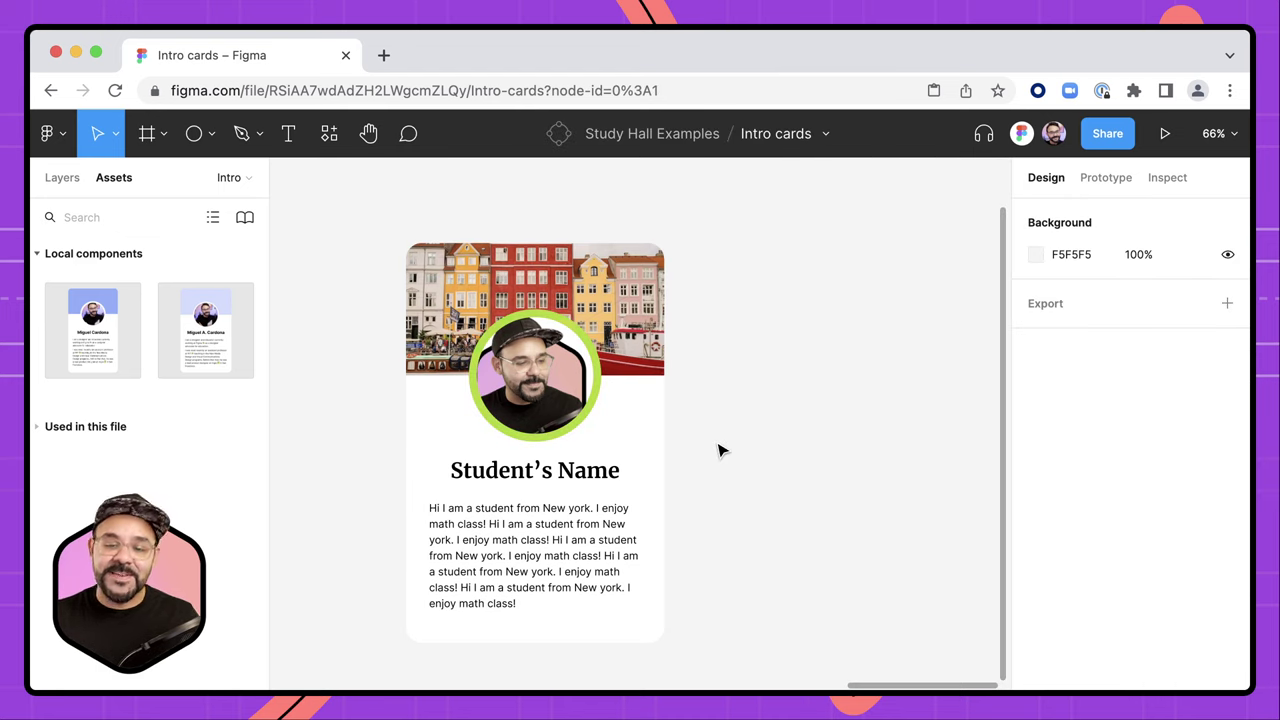
- Set the student card's background fill to near-black 050505
click(637, 408)
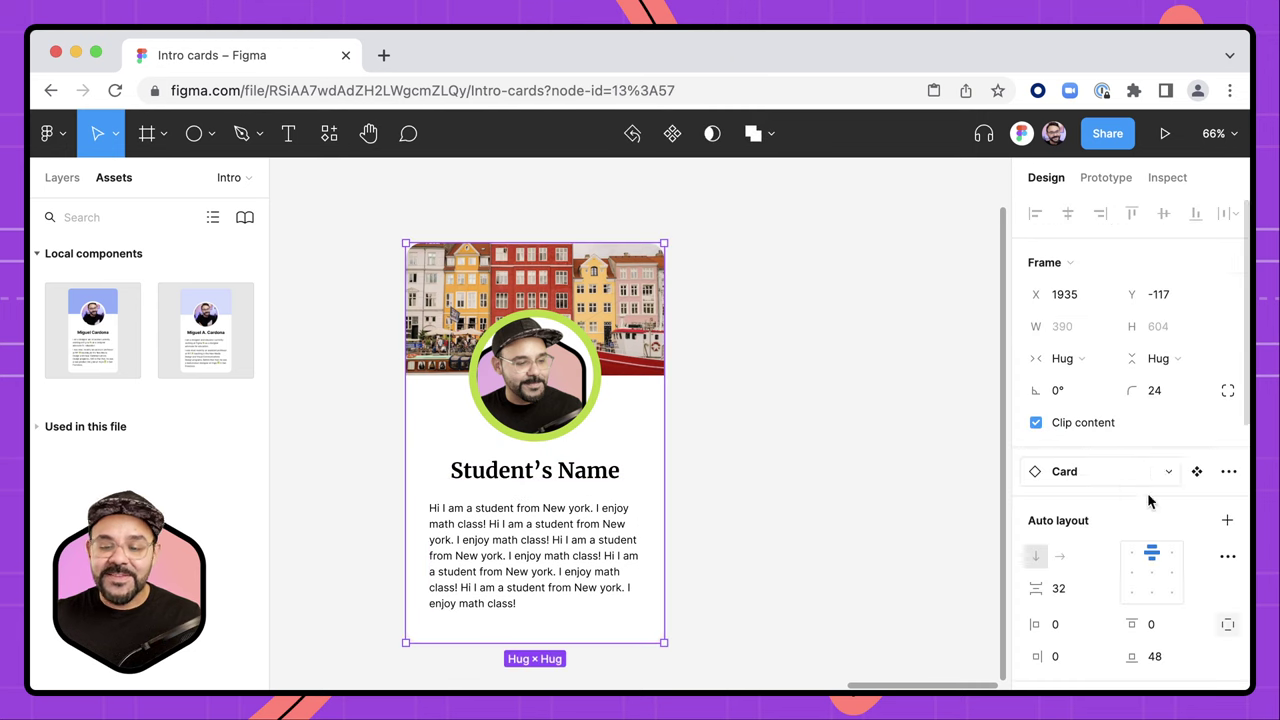
scroll(1133, 510, down, 5)
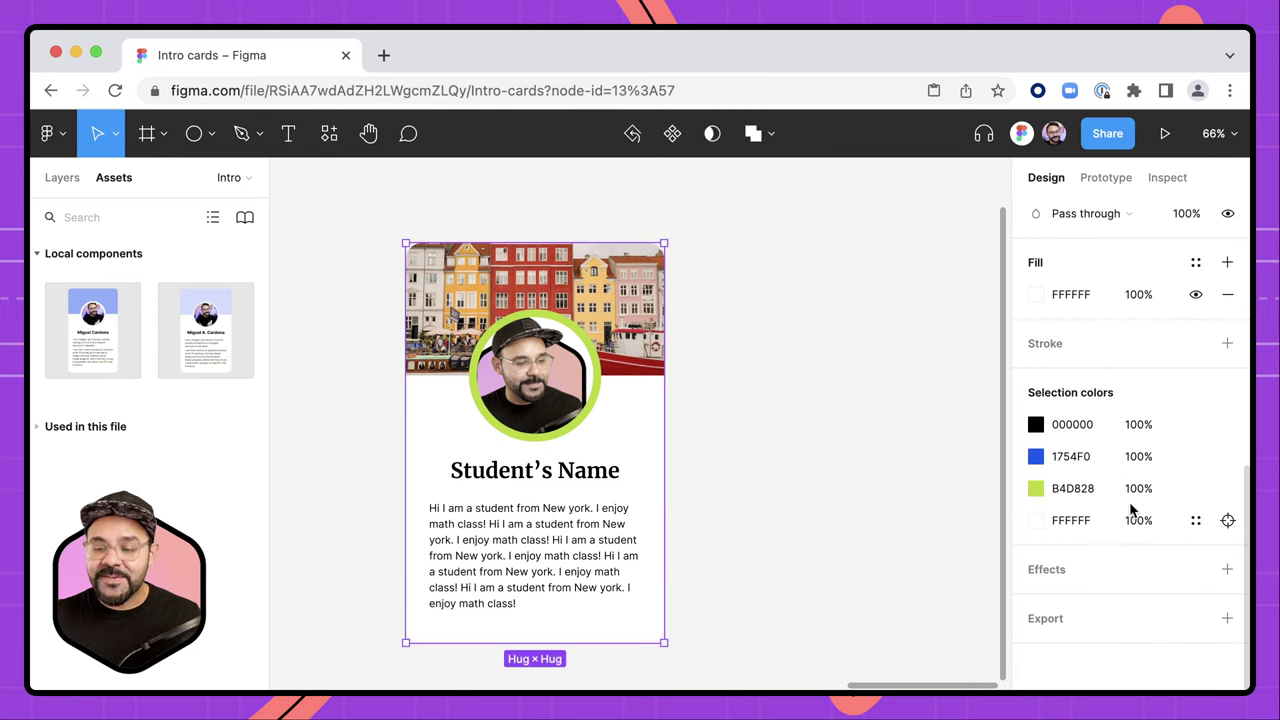
click(1036, 294)
drag(894, 374, 771, 433)
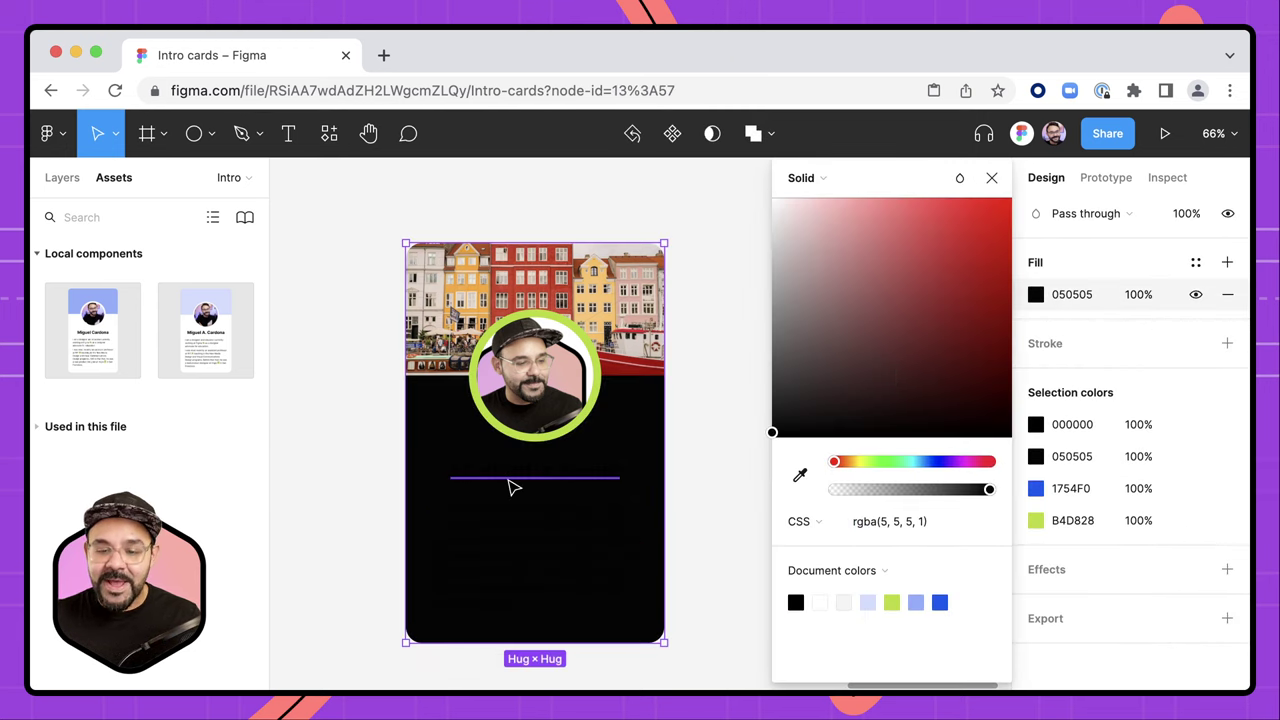
- Turn the card's heading and bio paragraph text white
click(514, 484)
shift+click(494, 551)
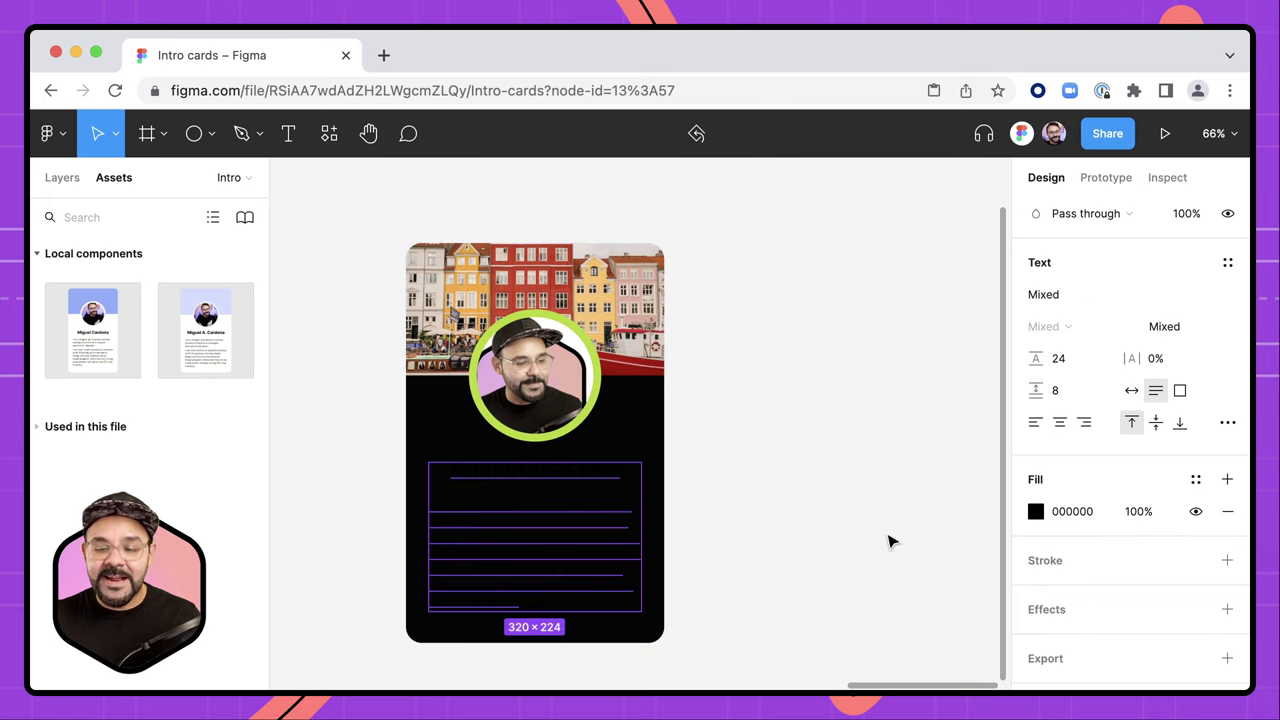
click(1036, 511)
drag(875, 370, 729, 171)
click(731, 417)
- Move the student card beside the original Card component
scroll(731, 417, down, 5)
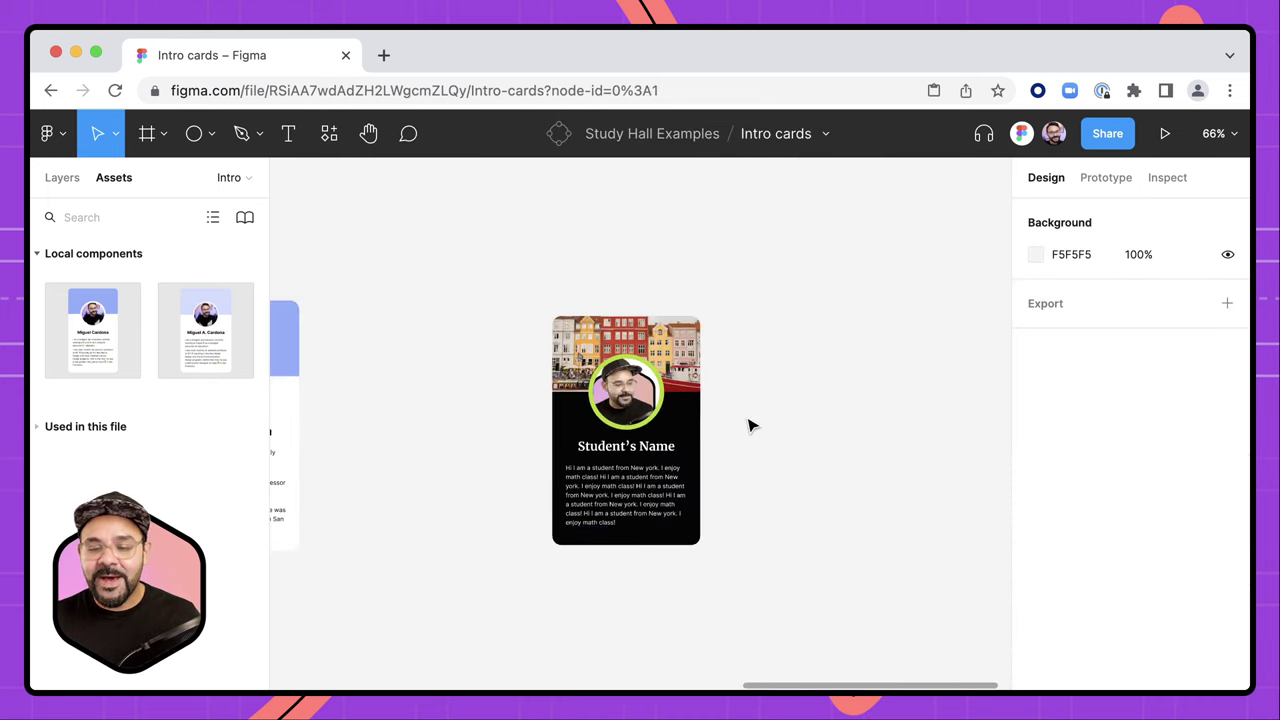
drag(610, 440, 502, 440)
drag(402, 433, 579, 433)
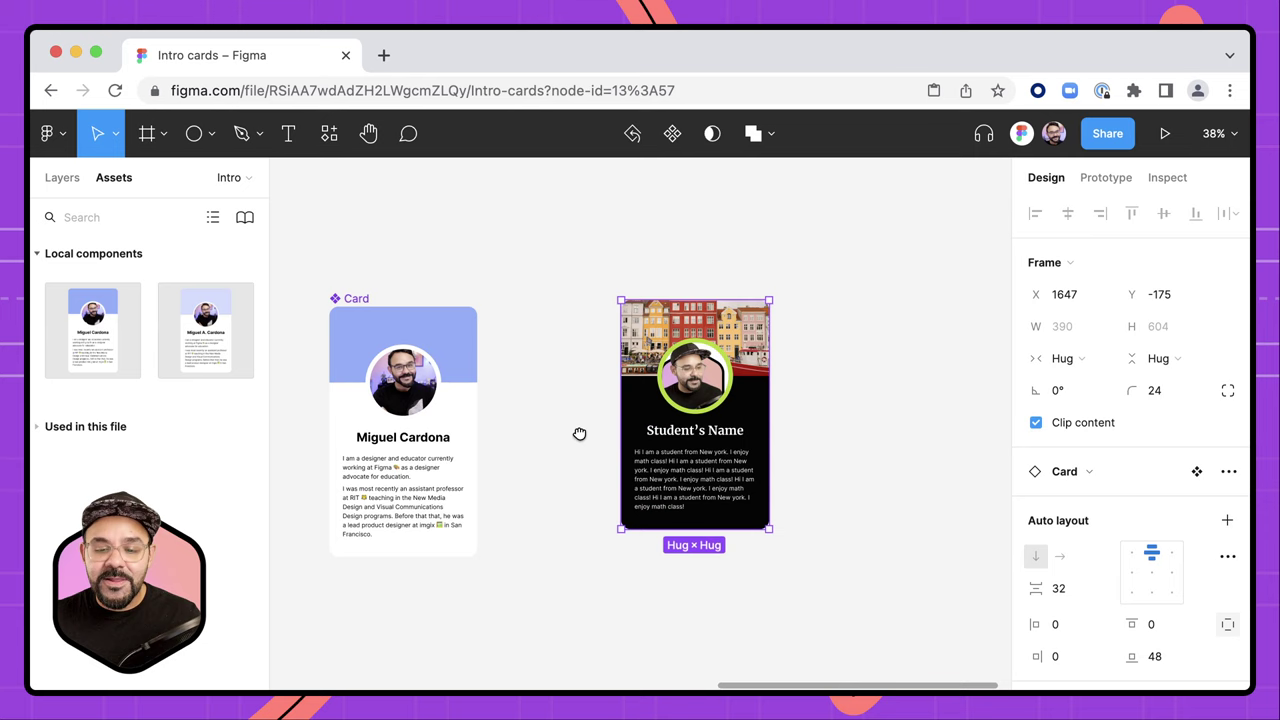
- Resize the Card component's avatar circle to about 200 px
click(412, 386)
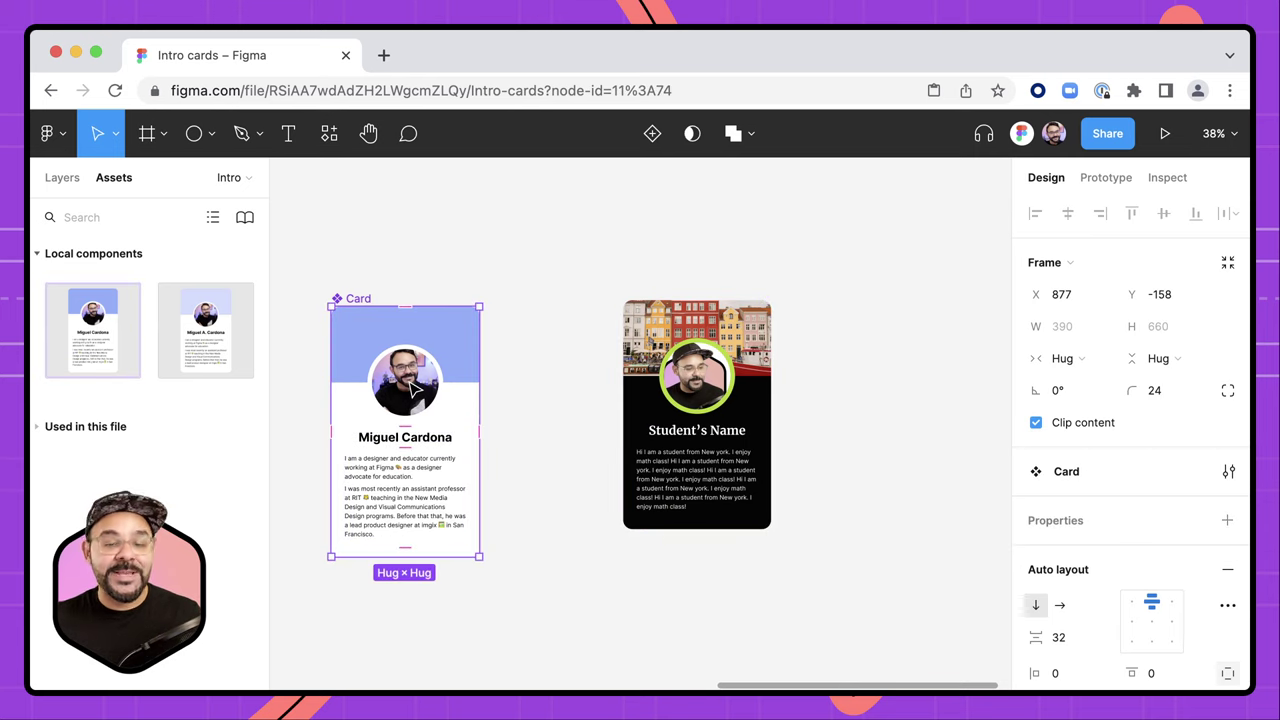
scroll(400, 408, up, 1)
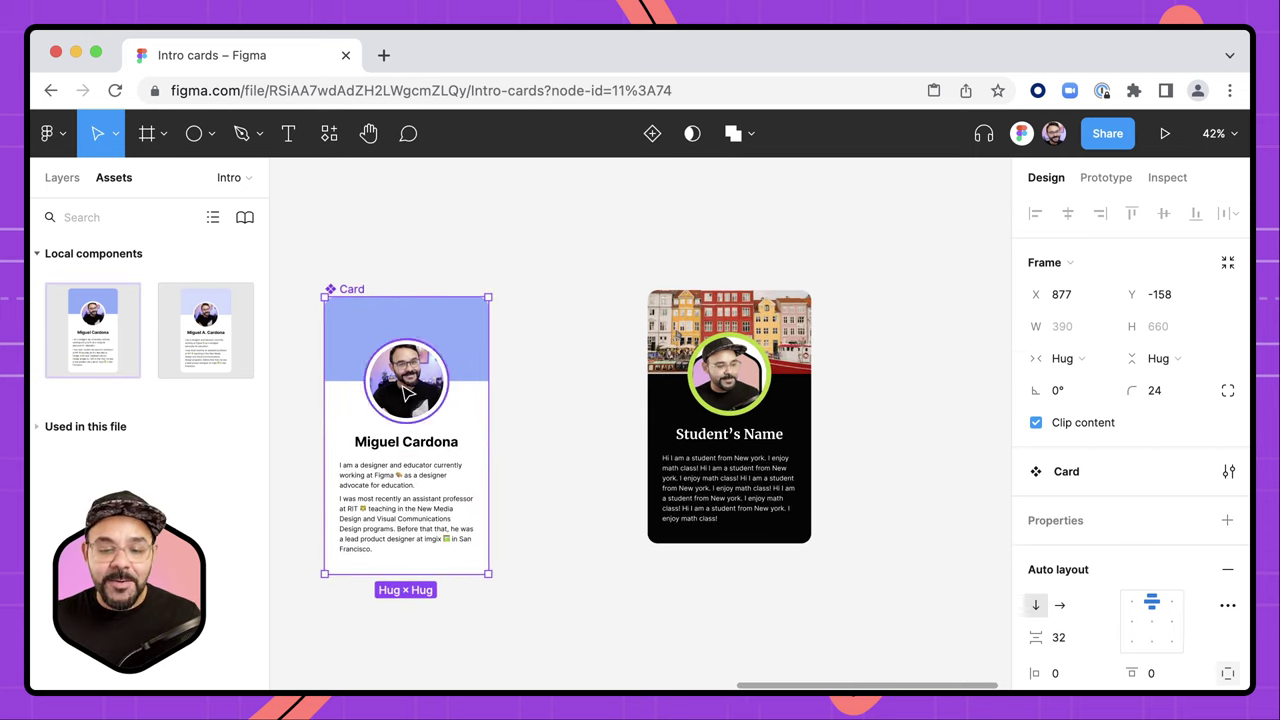
double_click(407, 404)
mouse_move(449, 343)
mouse_down()
mouse_move(462, 326)
mouse_move(448, 337)
mouse_up()
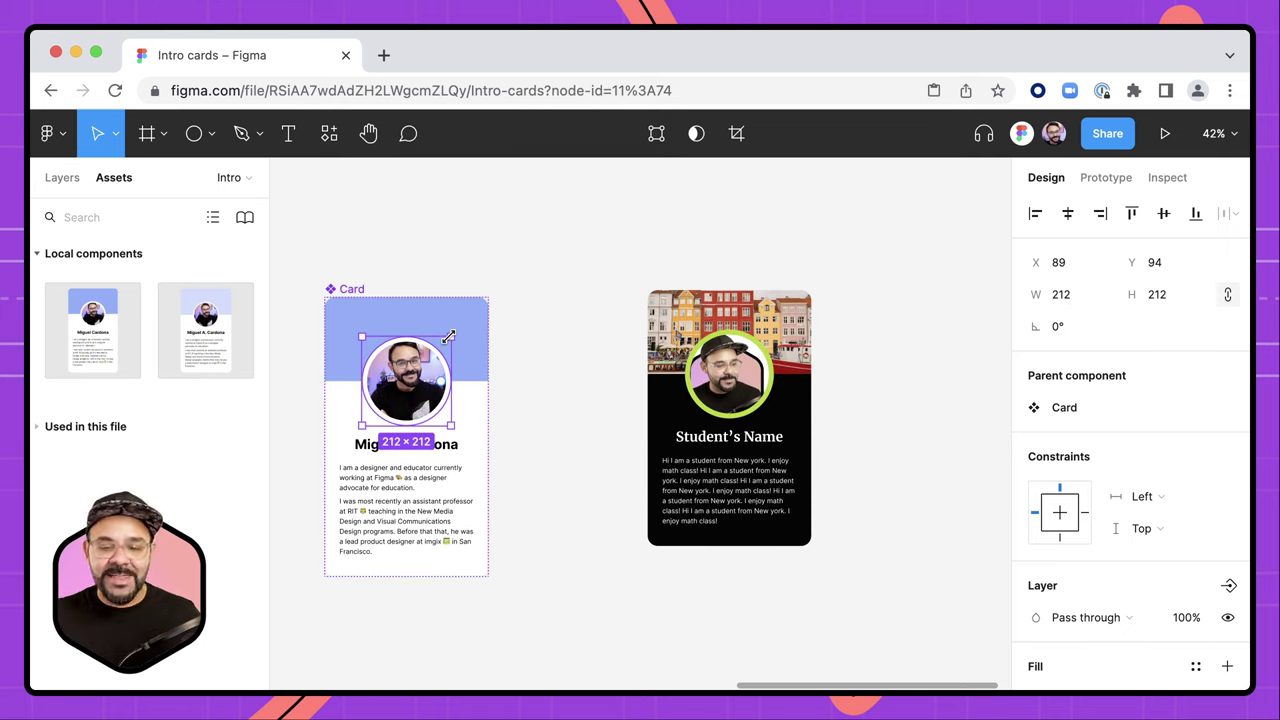
drag(448, 337, 448, 337)
- Add a 15 px stroke positioned outside the Card's edge
click(352, 289)
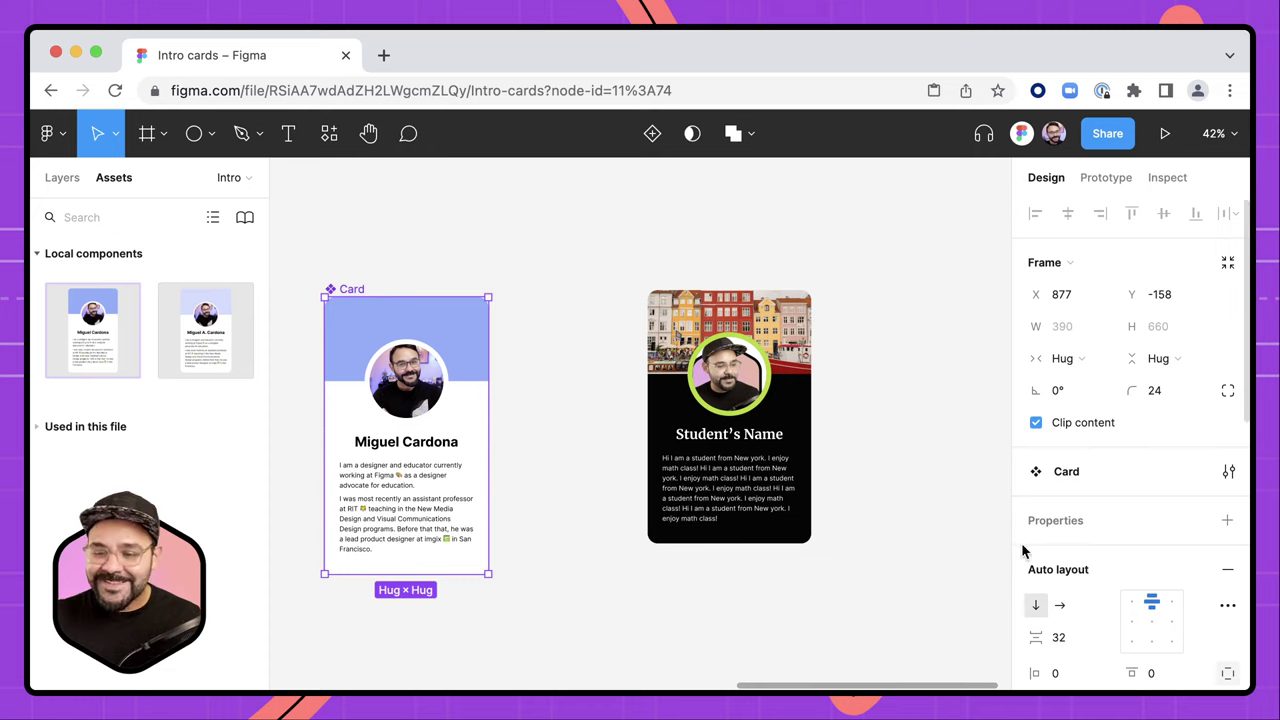
scroll(1034, 545, down, 5)
scroll(1034, 545, down, 3)
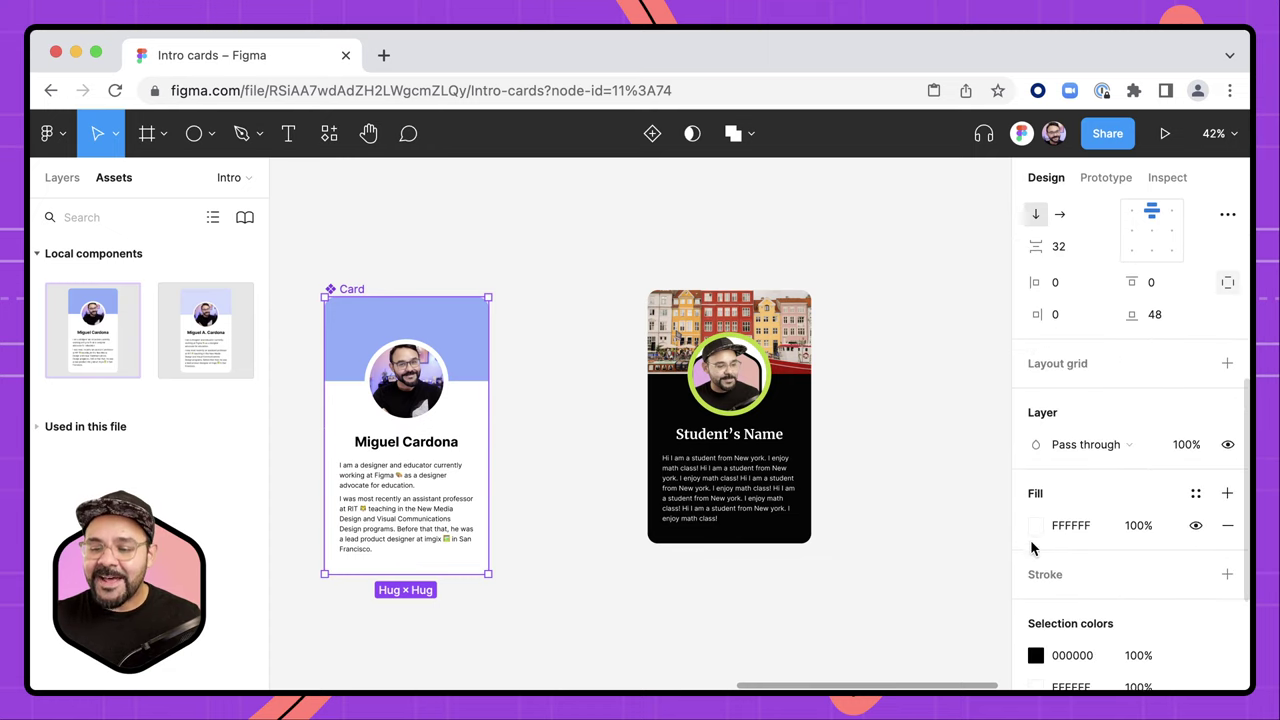
click(1048, 576)
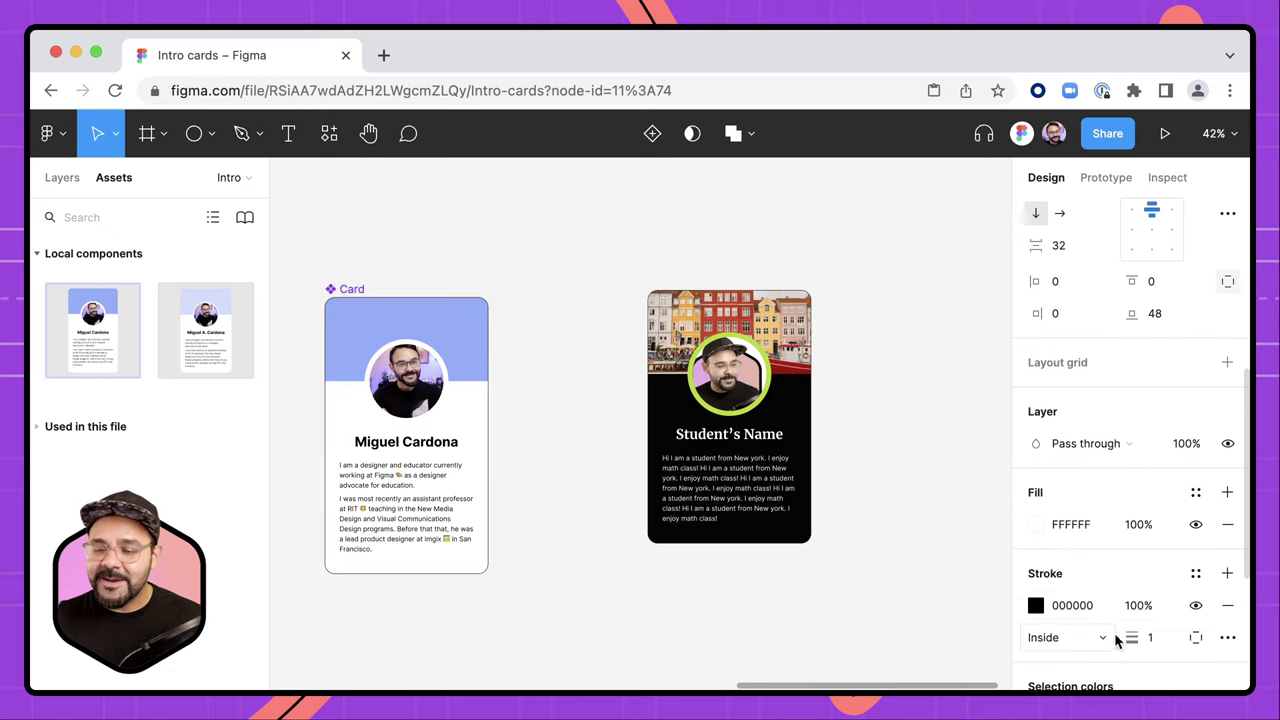
click(1033, 605)
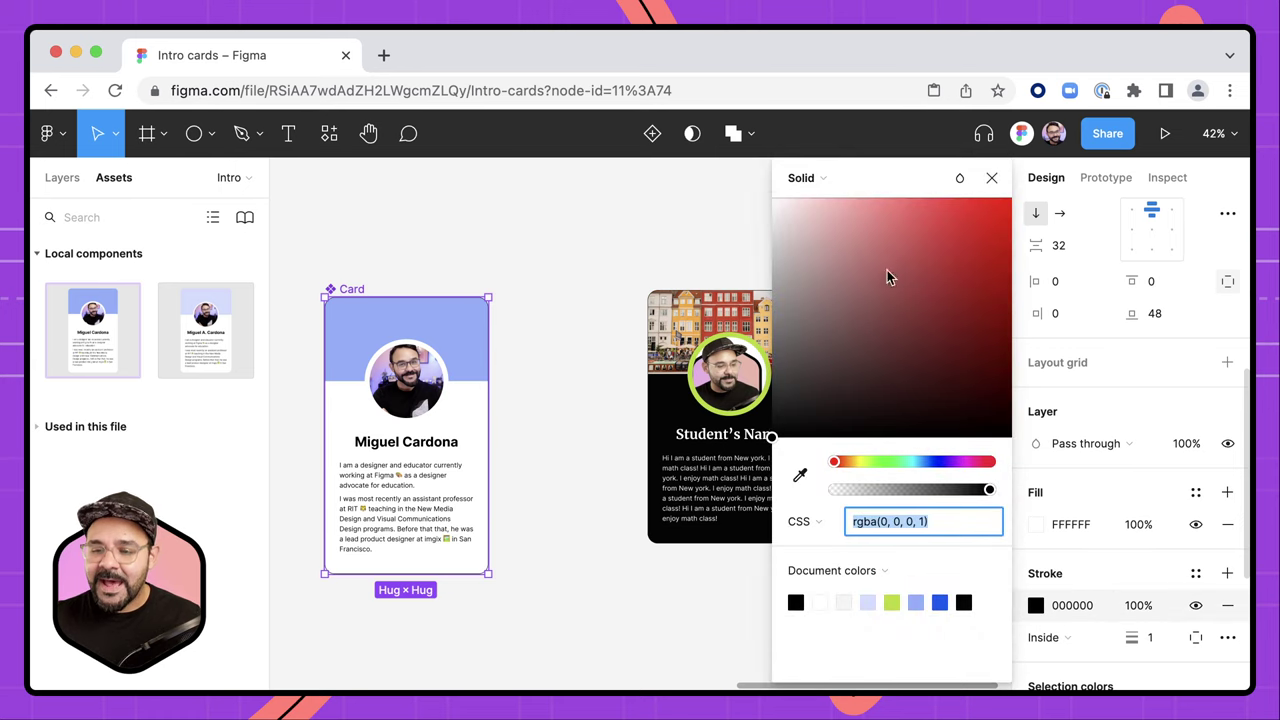
drag(887, 277, 770, 195)
mouse_move(1130, 637)
mouse_down()
mouse_move(1146, 637)
mouse_move(1128, 637)
mouse_up()
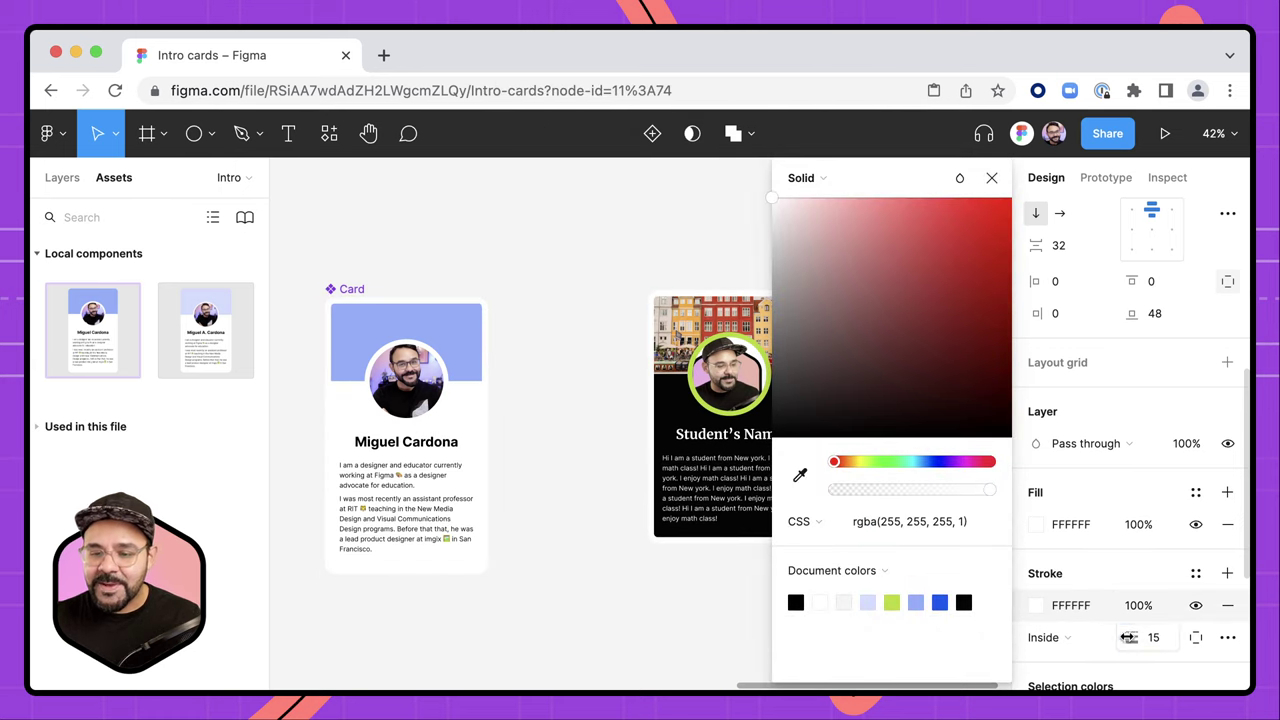
click(1037, 636)
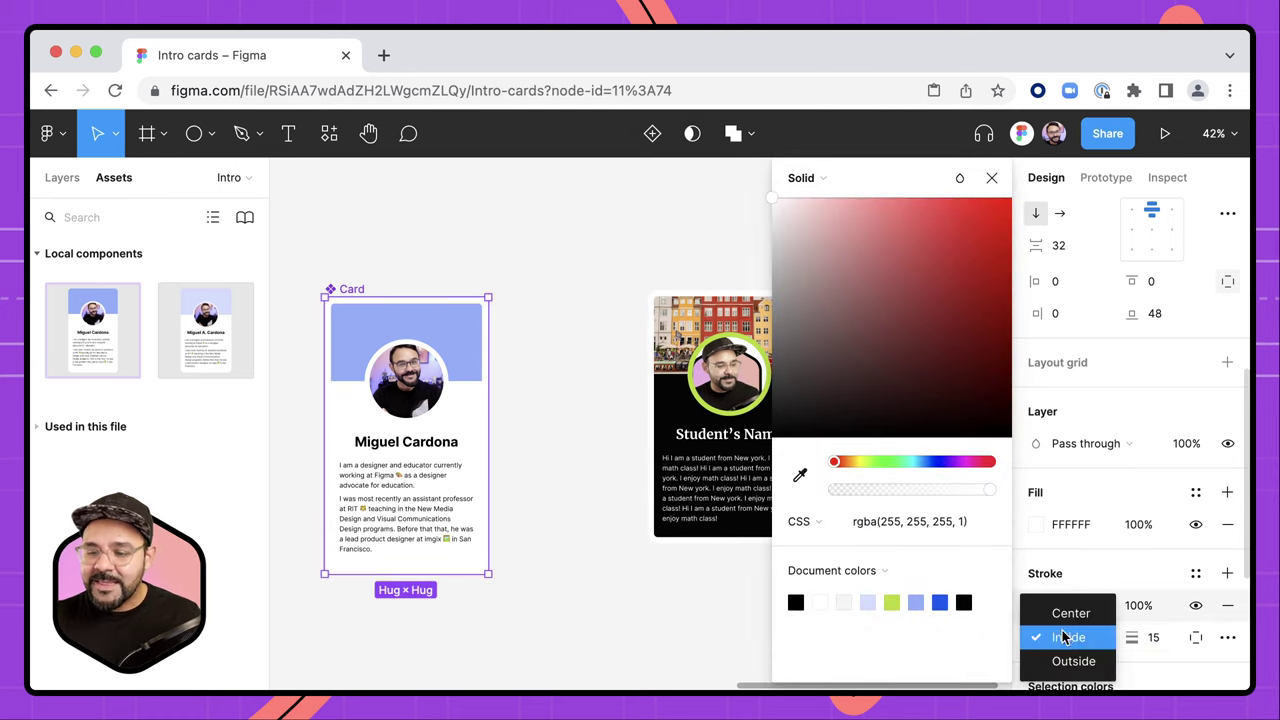
click(1068, 660)
click(663, 566)
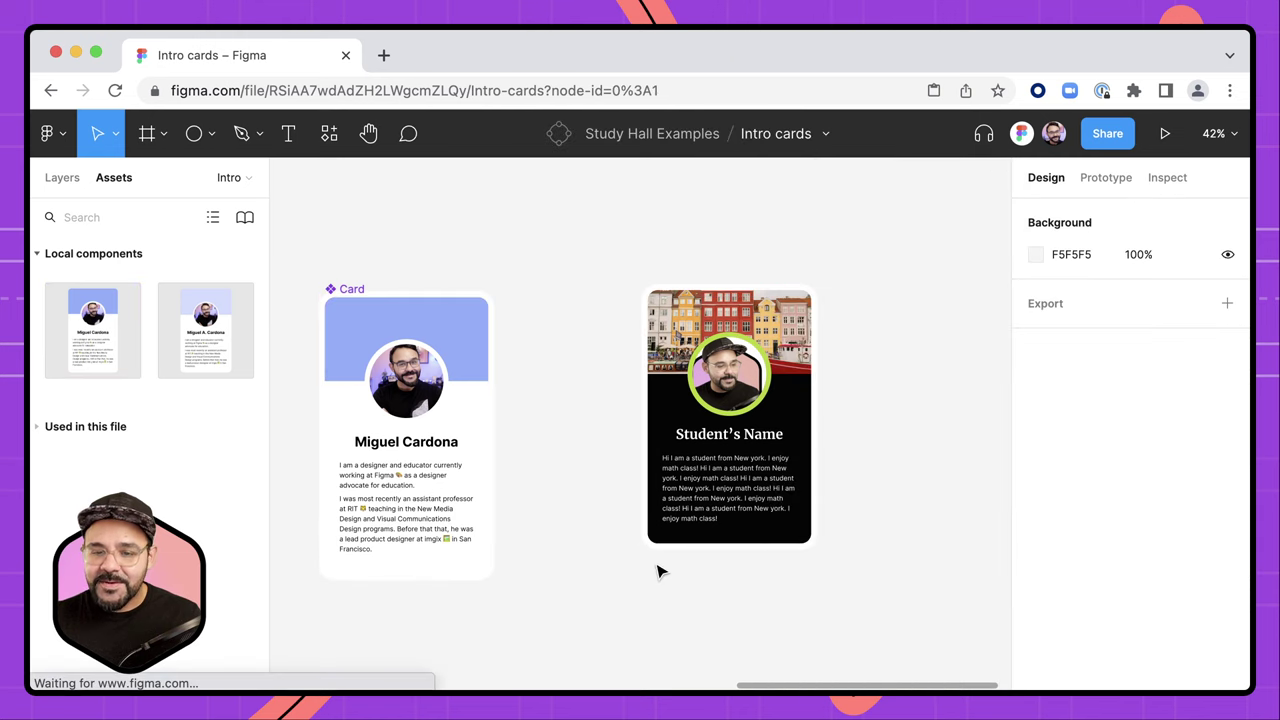
- Change the Card's stroke colour to near-black 1D1414
scroll(837, 346, right, 3)
scroll(789, 231, up, 5)
scroll(825, 274, down, 4)
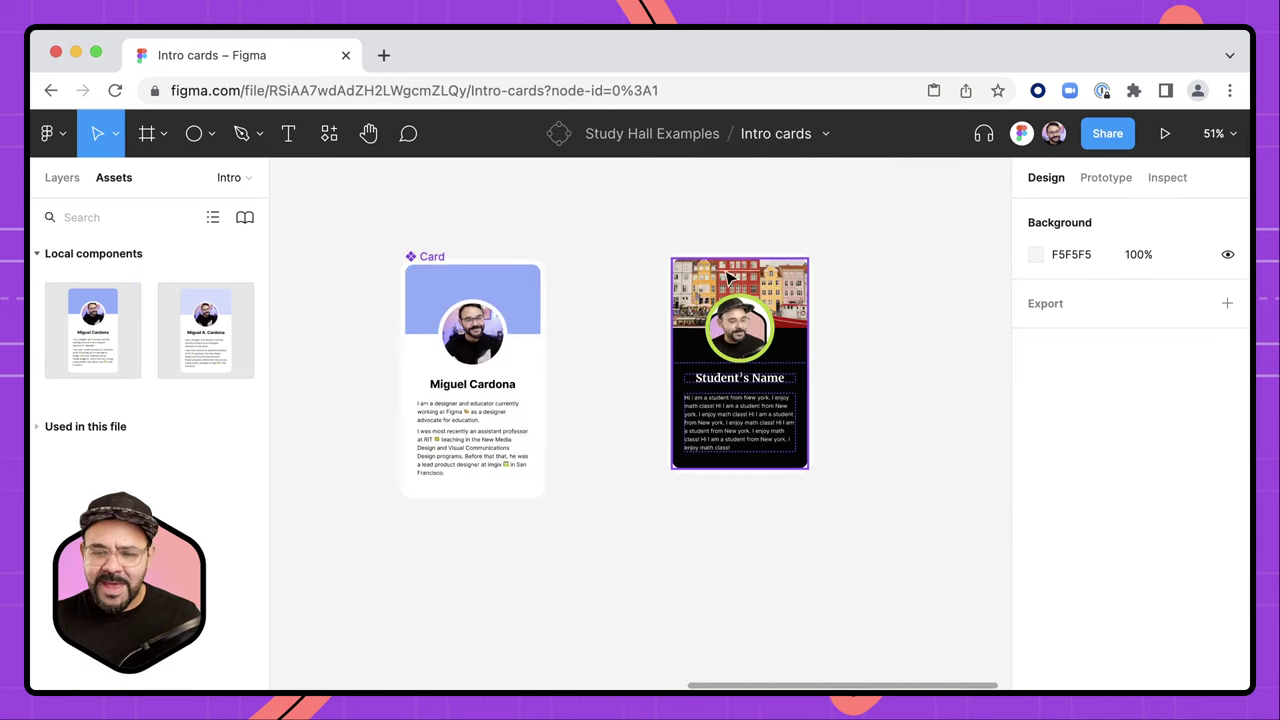
click(417, 256)
scroll(1050, 552, down, 5)
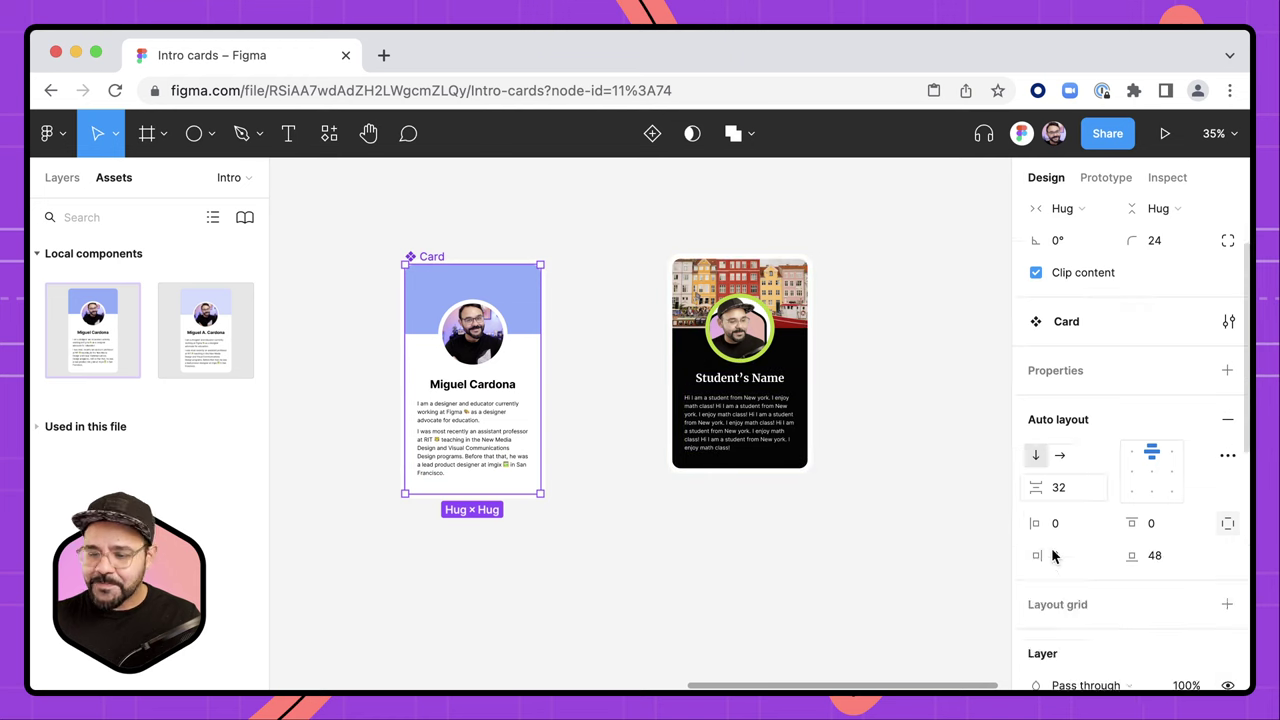
click(1035, 627)
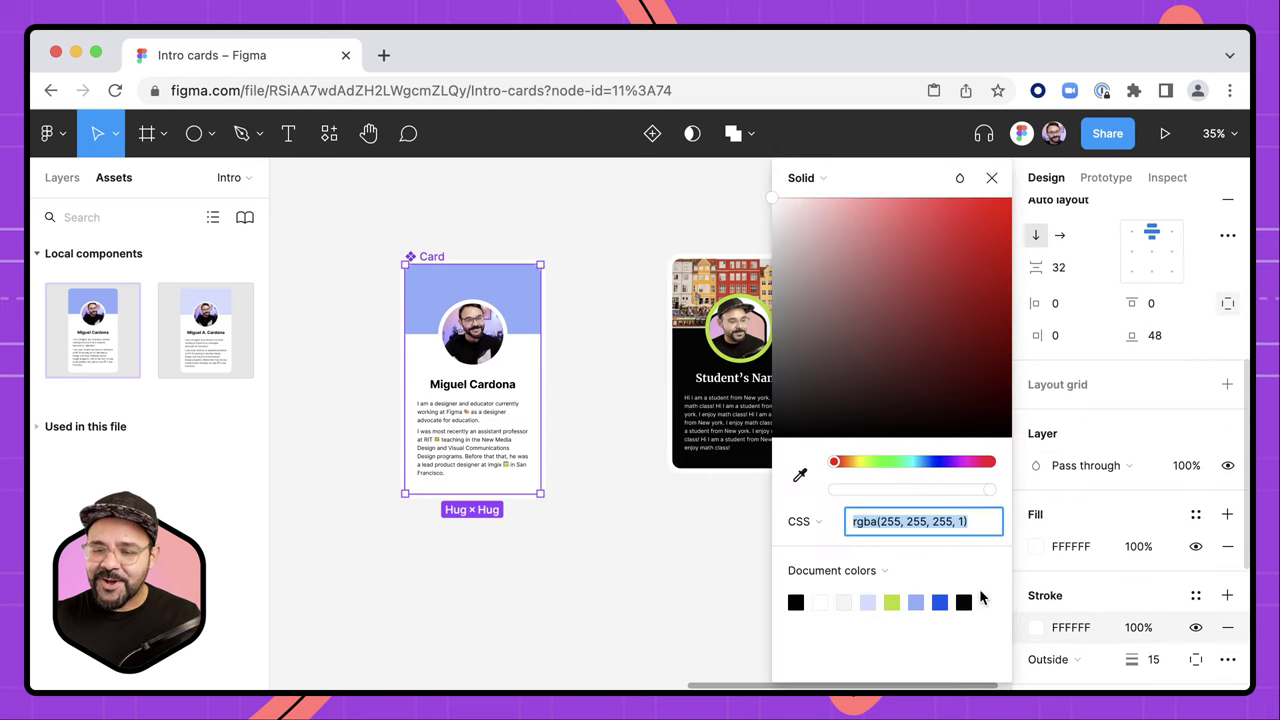
mouse_move(856, 365)
mouse_down()
mouse_move(851, 356)
mouse_move(841, 412)
mouse_up()
click(606, 537)
scroll(725, 350, up, 2)
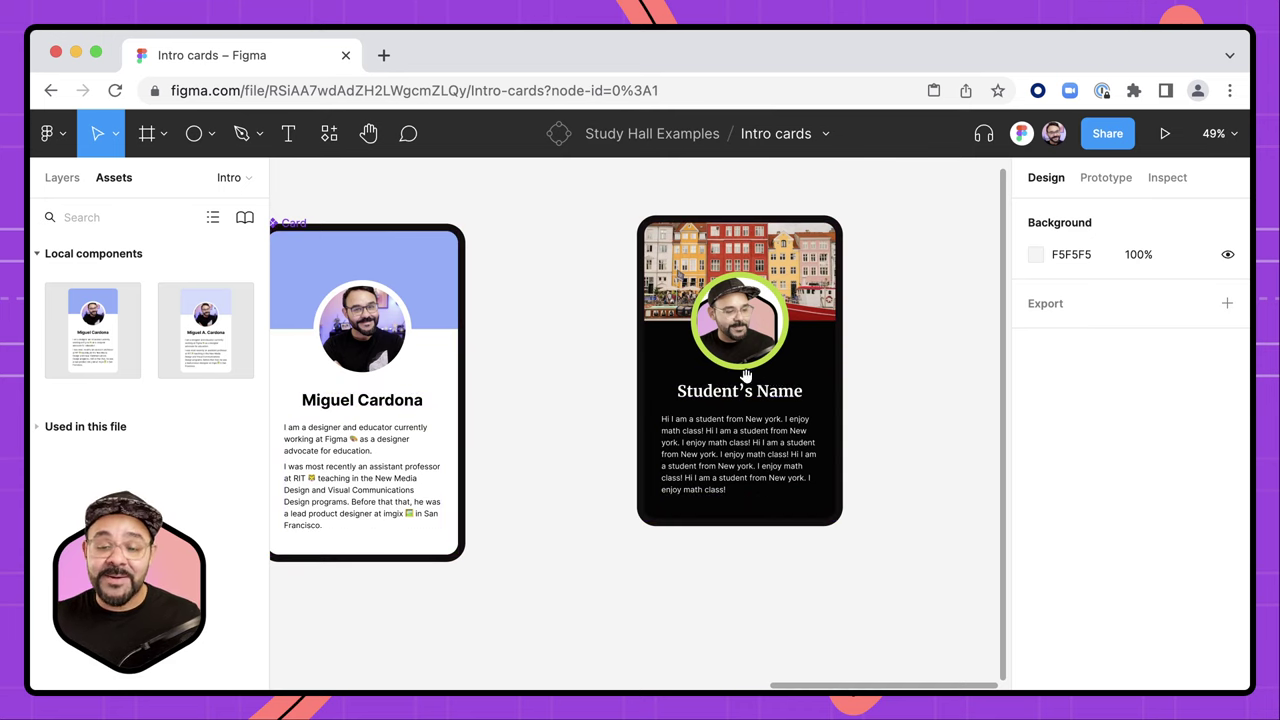
- Move the student card below and left of the Miguel Cardona card
scroll(770, 418, left, 4)
drag(922, 367, 893, 425)
scroll(893, 425, down, 3)
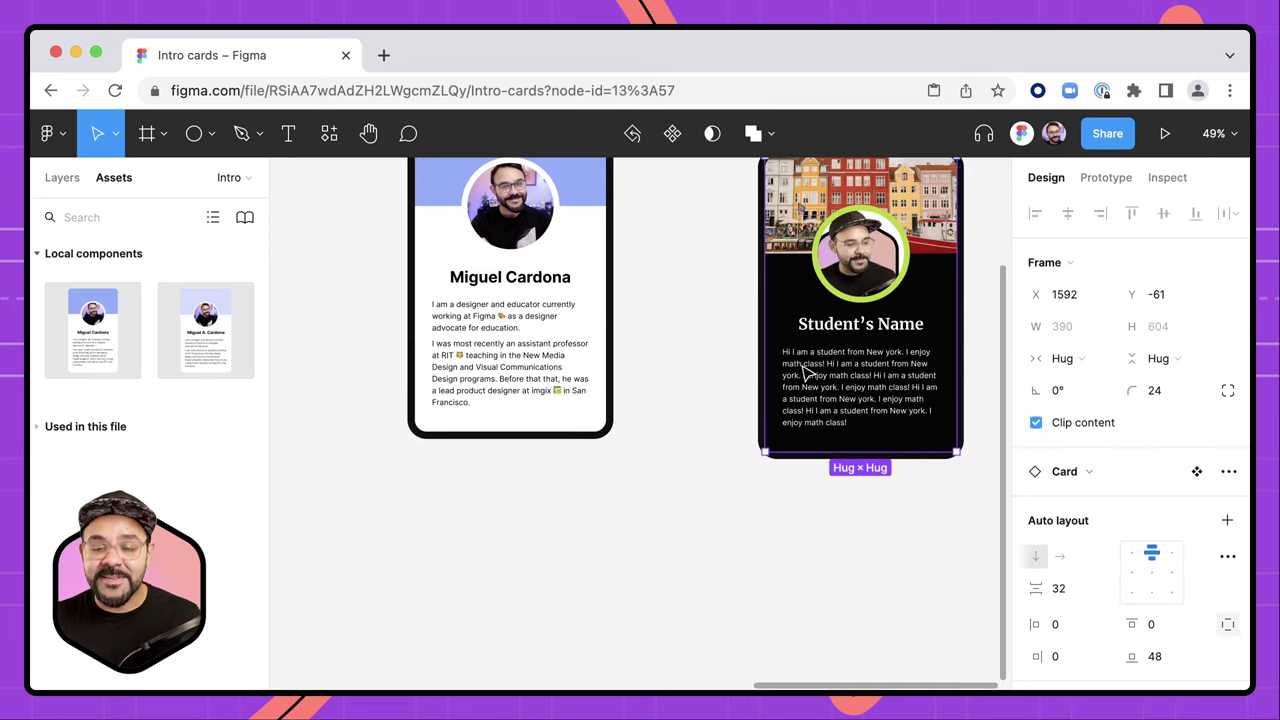
scroll(808, 330, down, 5)
scroll(809, 523, right, 4)
drag(671, 263, 583, 474)
- Duplicate it into a row of four, then copy the row into a second row
key(super+d)
key(super+d)
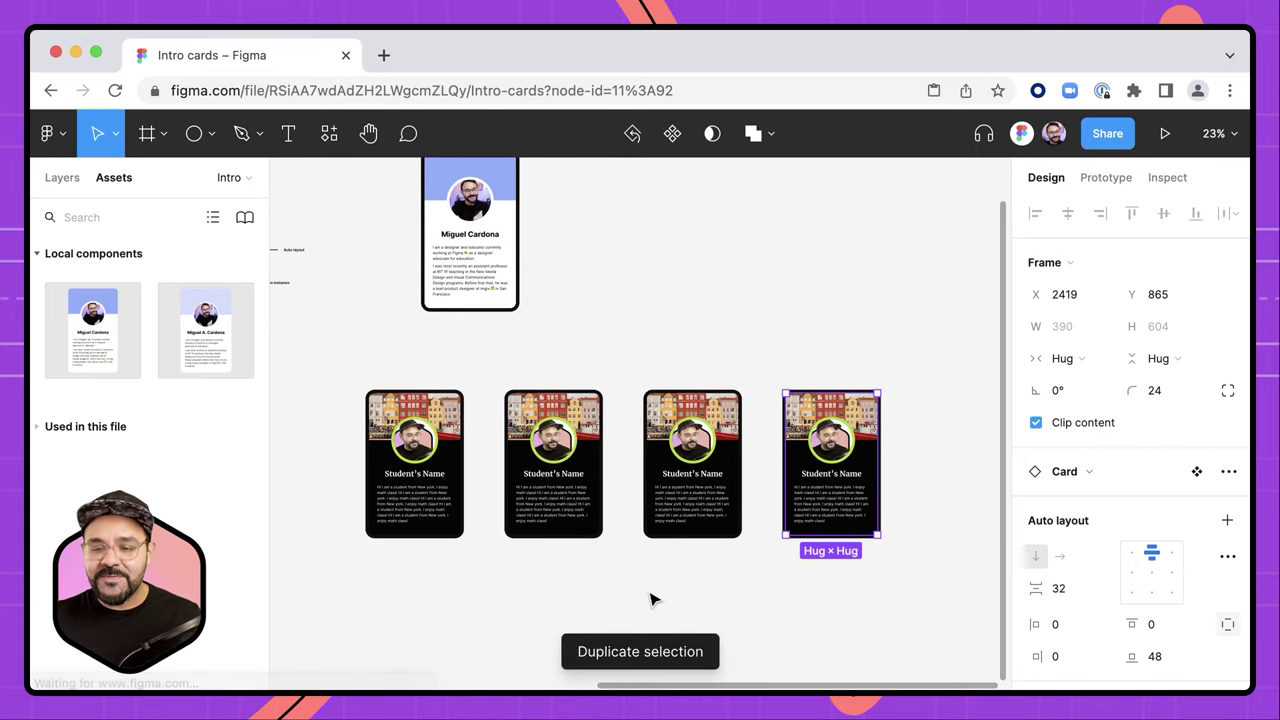
scroll(403, 554, down, 2)
drag(403, 554, 849, 457)
alt+drag(650, 440, 671, 534)
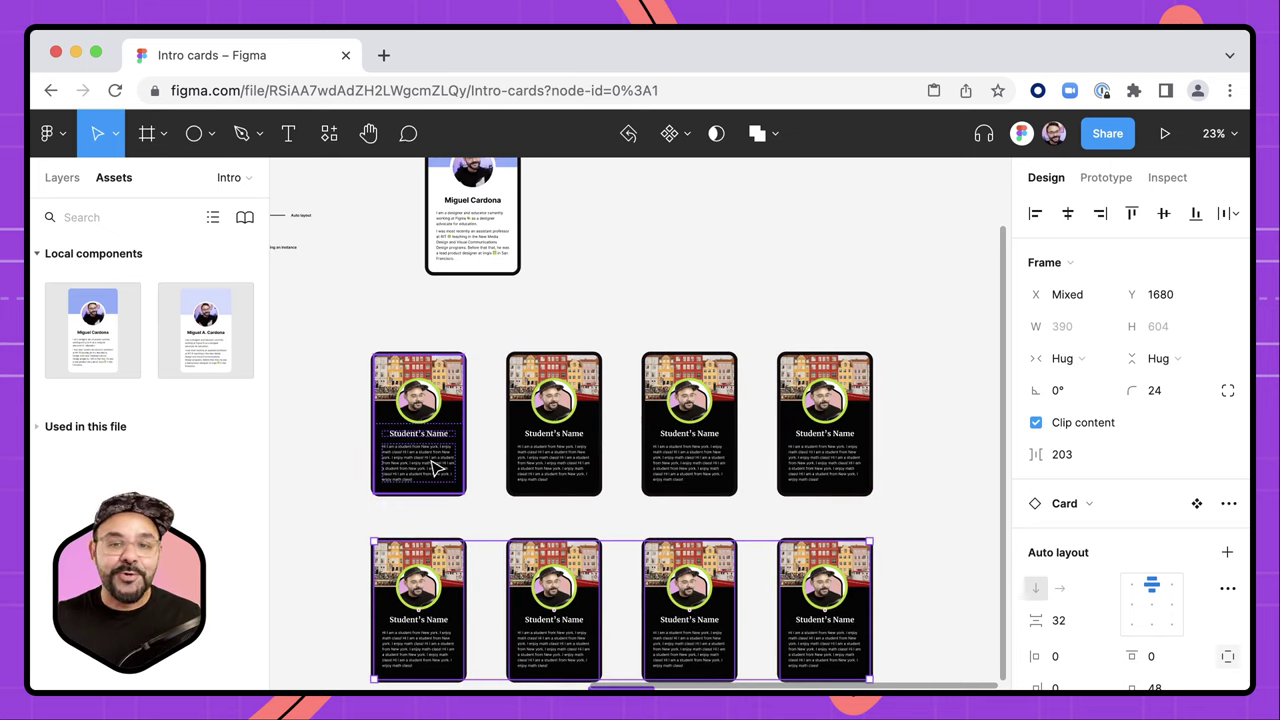
scroll(491, 400, up, 2)
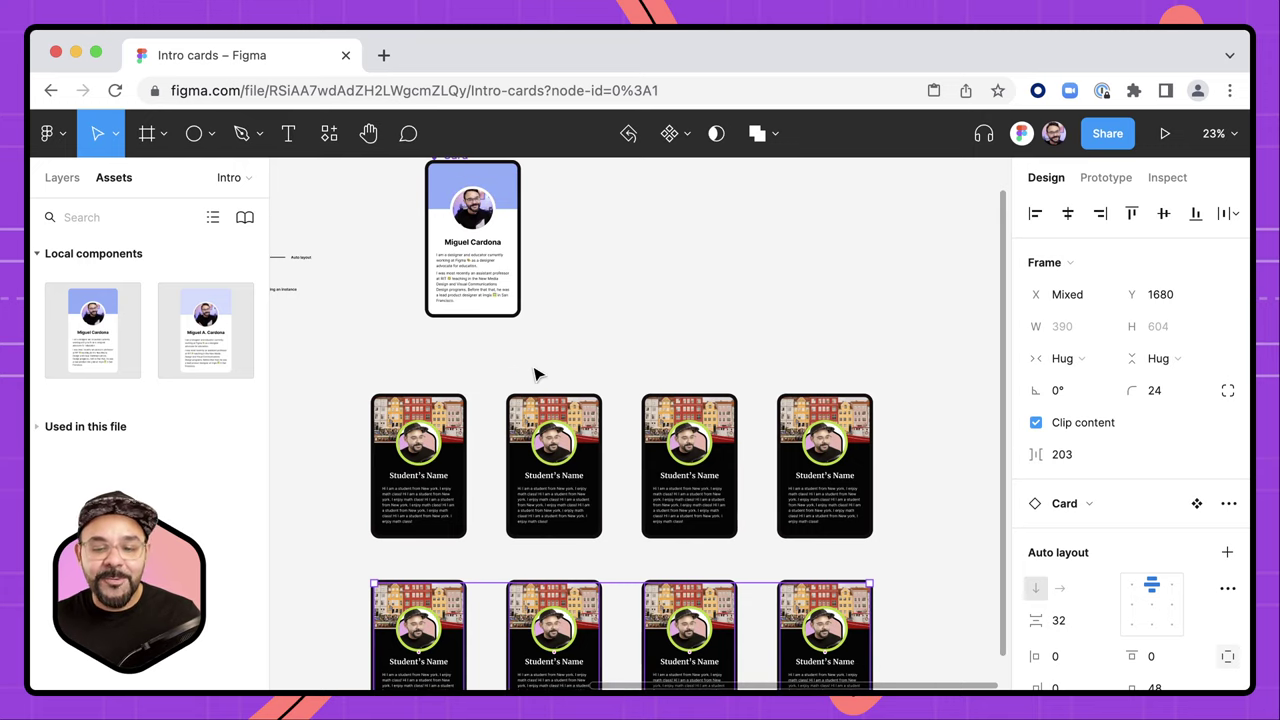
scroll(474, 294, down, 4)
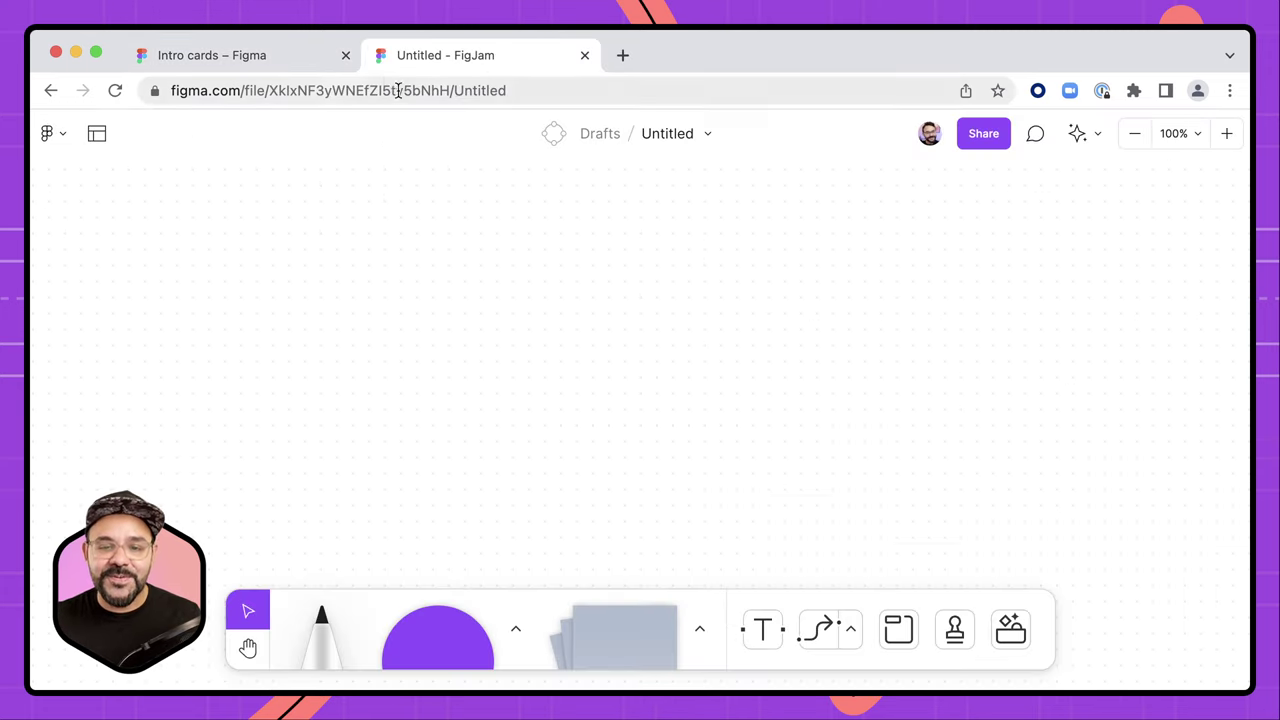
- Select the eight student cards in the Intro cards file and copy them
click(313, 60)
scroll(460, 320, up, 5)
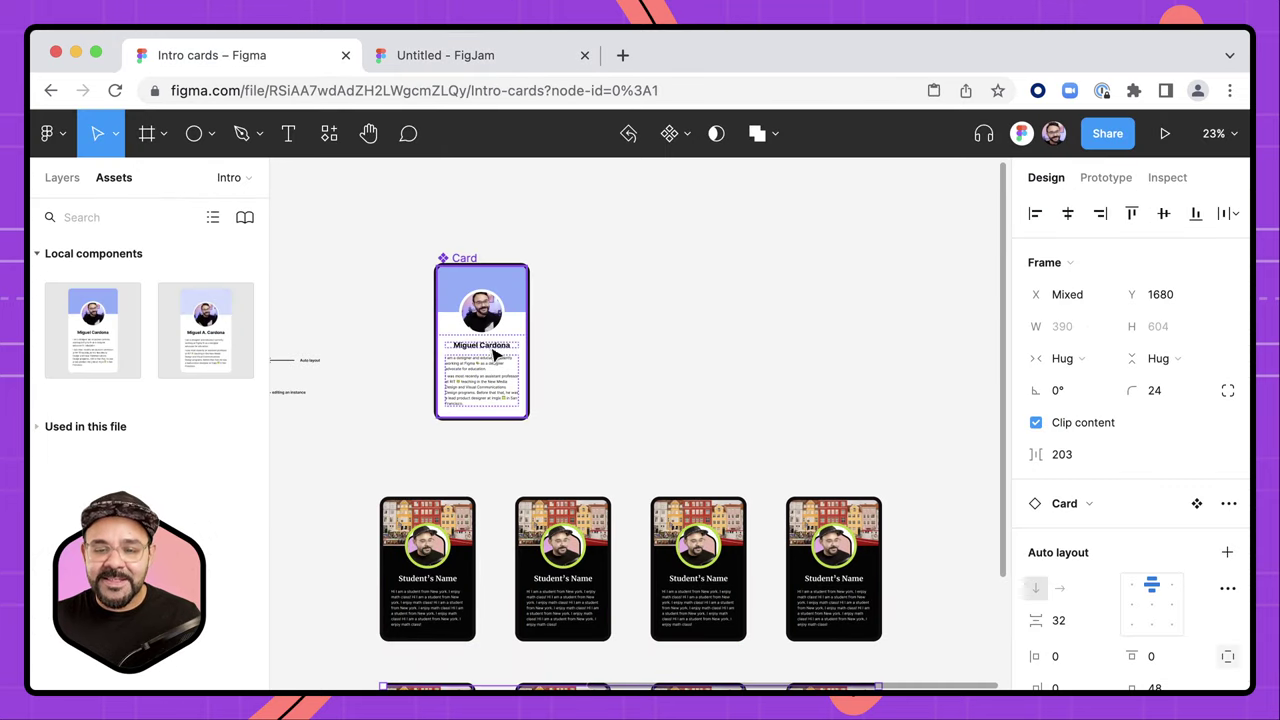
click(455, 365)
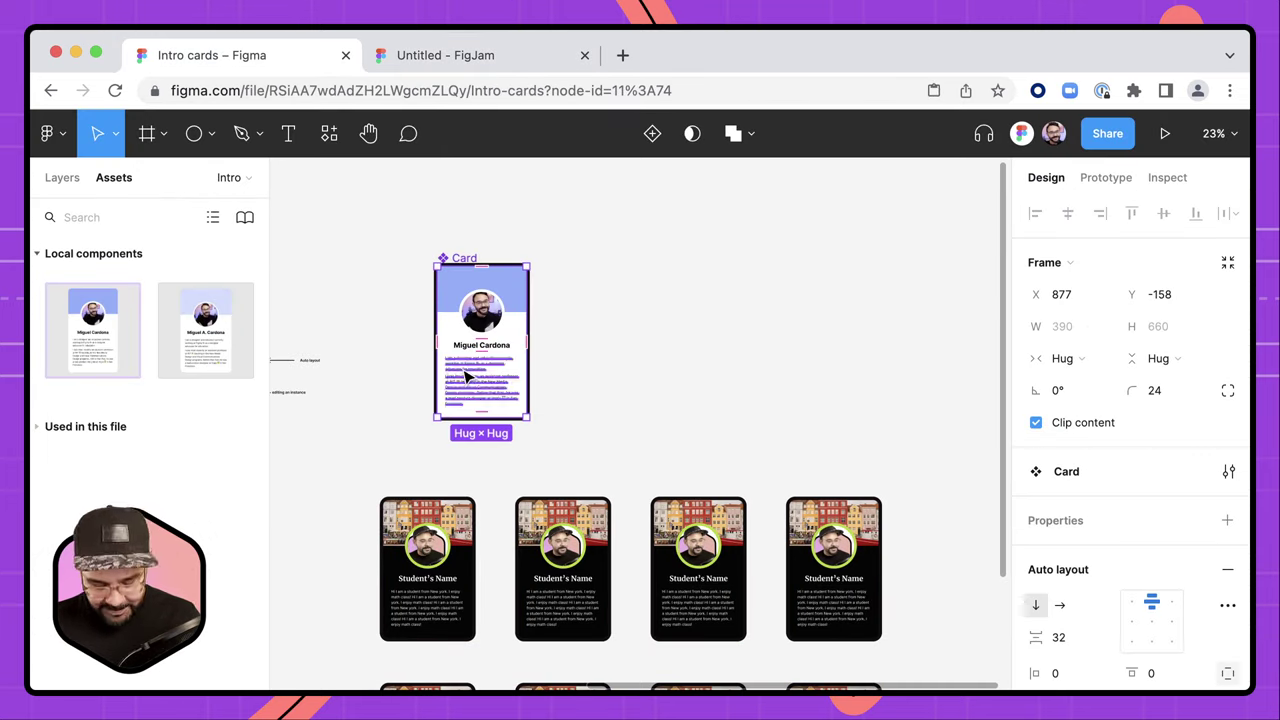
click(366, 469)
scroll(366, 469, down, 3)
drag(354, 400, 860, 640)
key(ctrl+c)
- Paste the eight cards onto the Untitled FigJam board
click(445, 55)
key(ctrl+v)
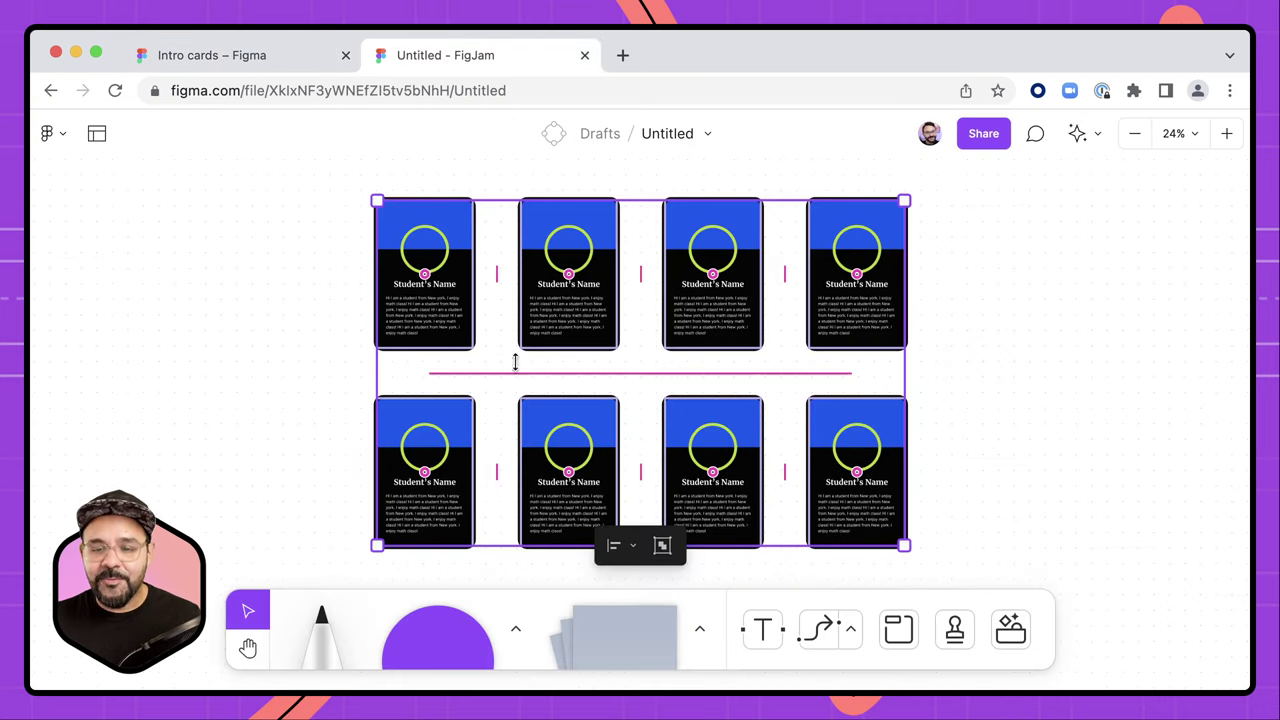
click(330, 348)
scroll(540, 288, up, 3)
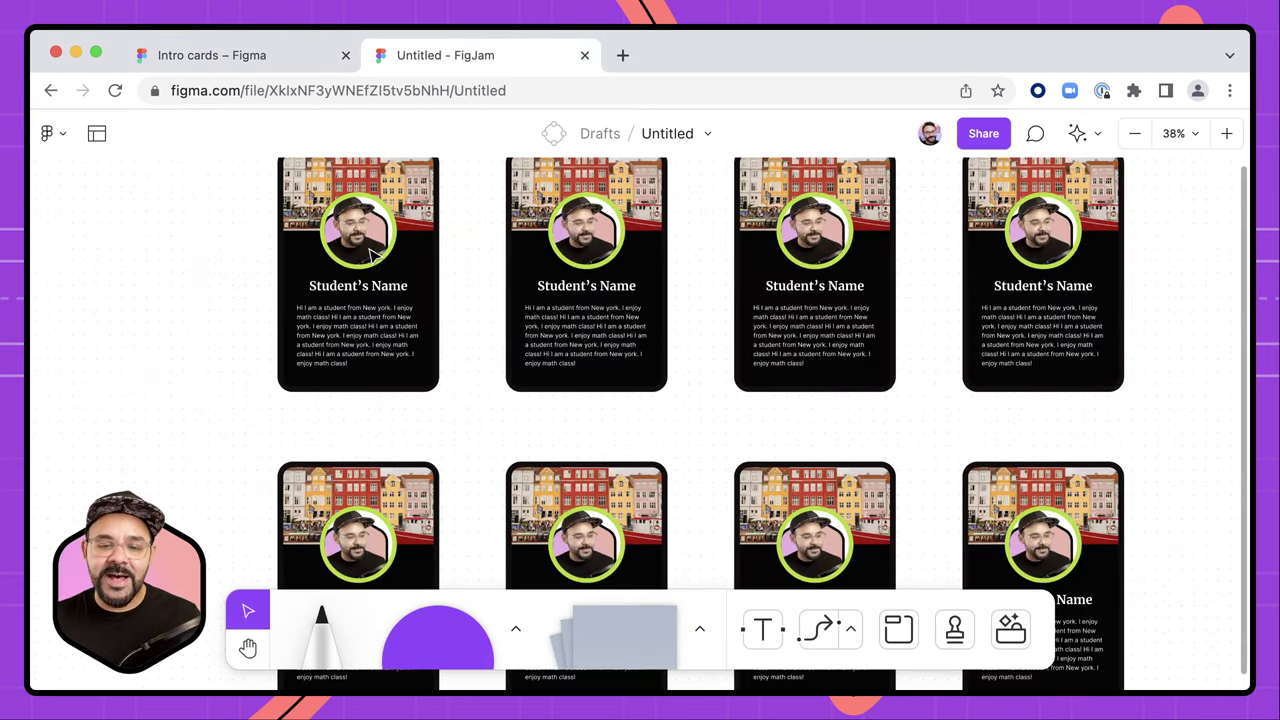
scroll(411, 330, down, 2)
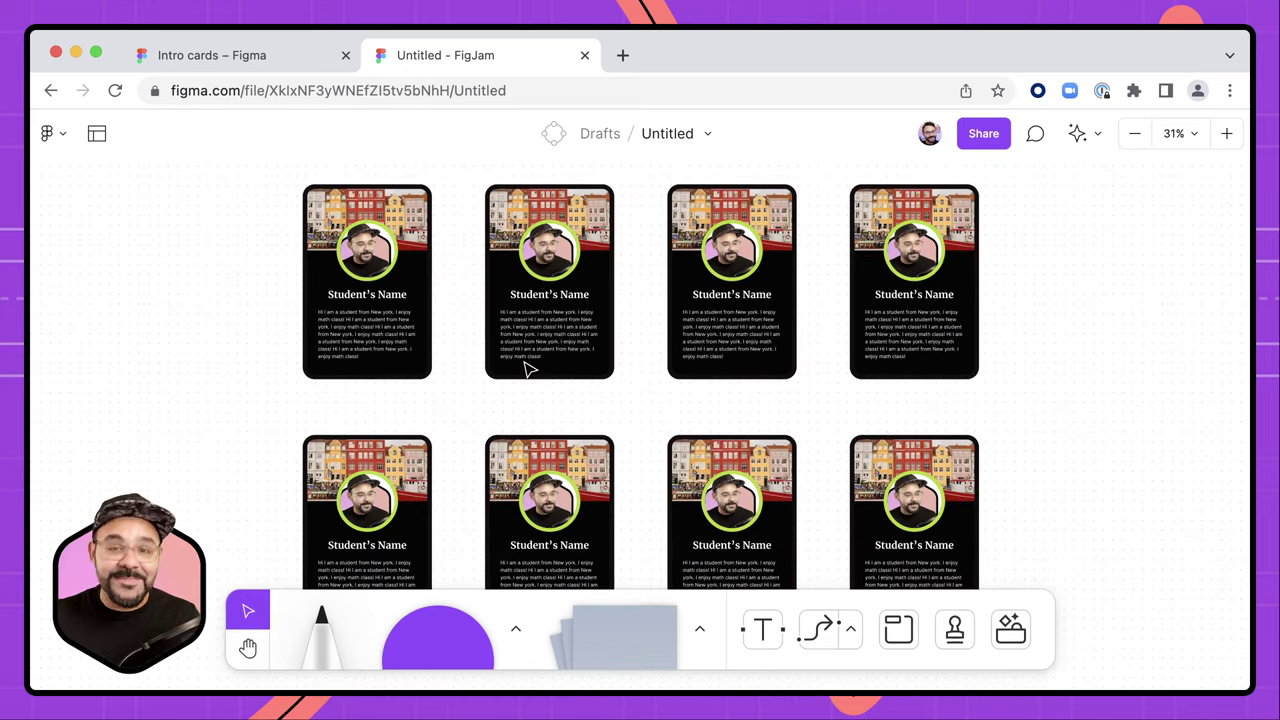
scroll(520, 372, up, 3)
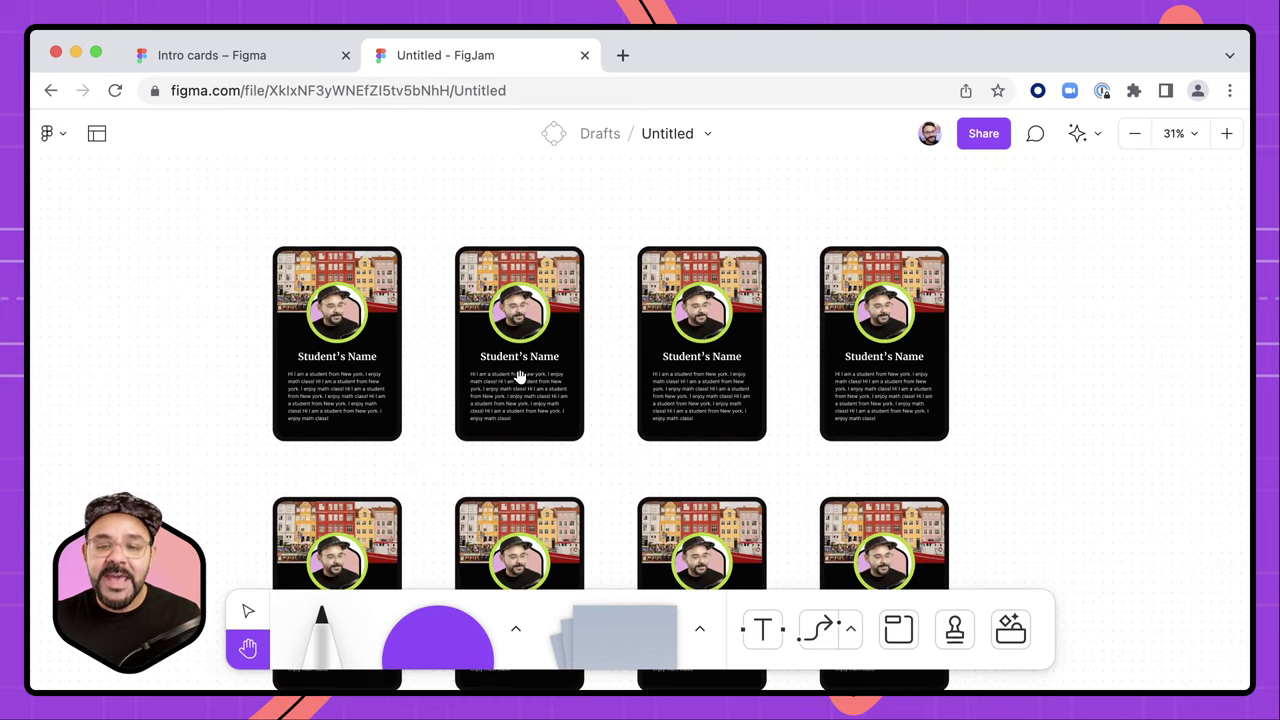
- Return to the Intro cards file and select the Miguel Cardona card
click(300, 66)
scroll(634, 249, up, 5)
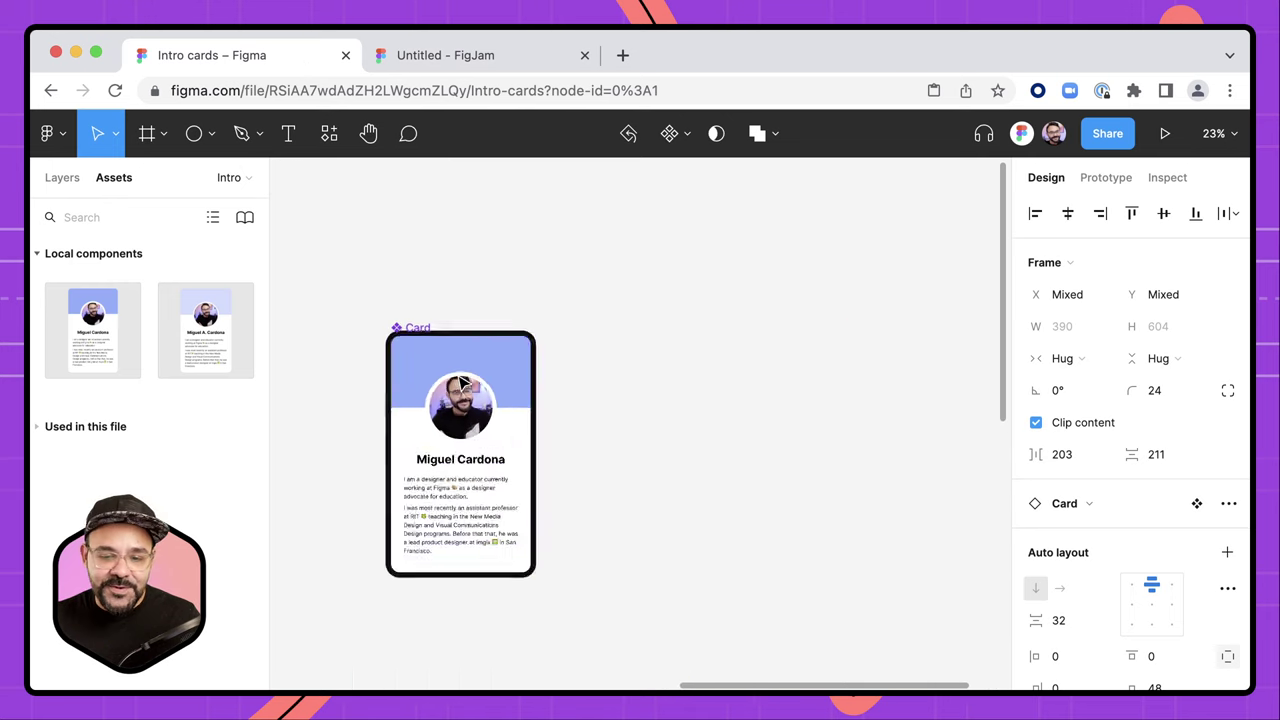
scroll(462, 382, up, 5)
scroll(534, 380, left, 3)
click(534, 380)
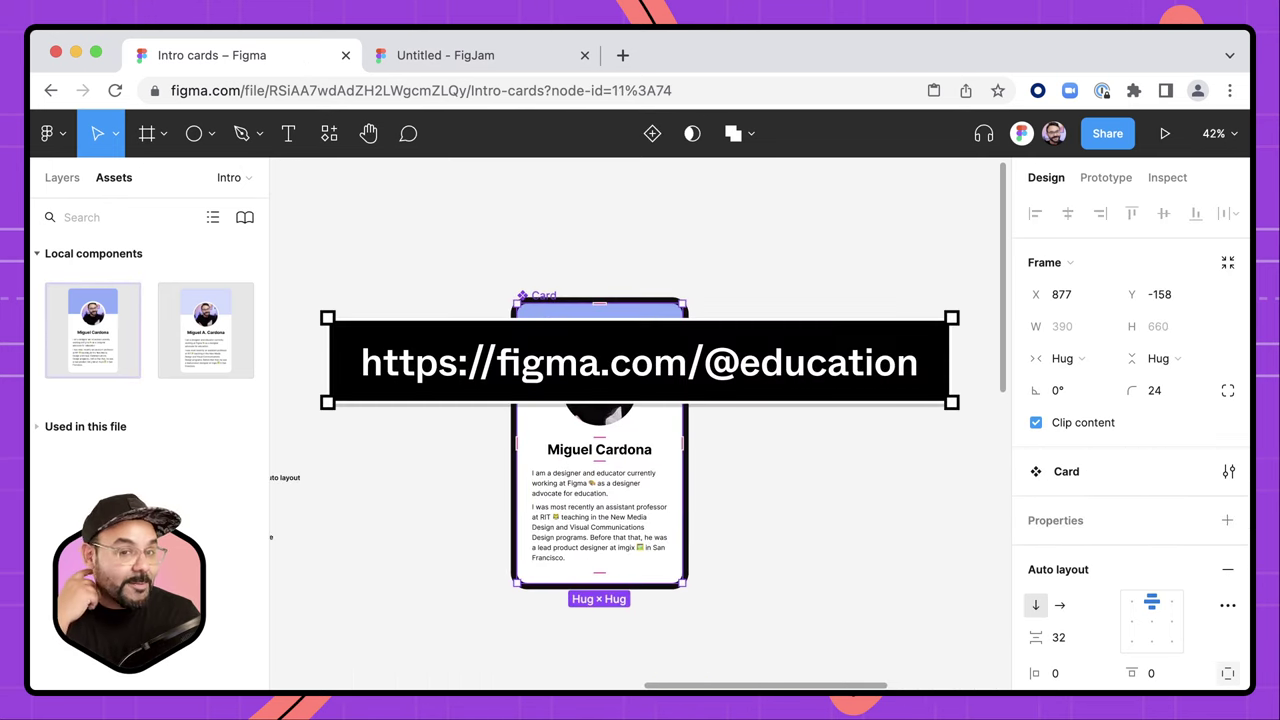